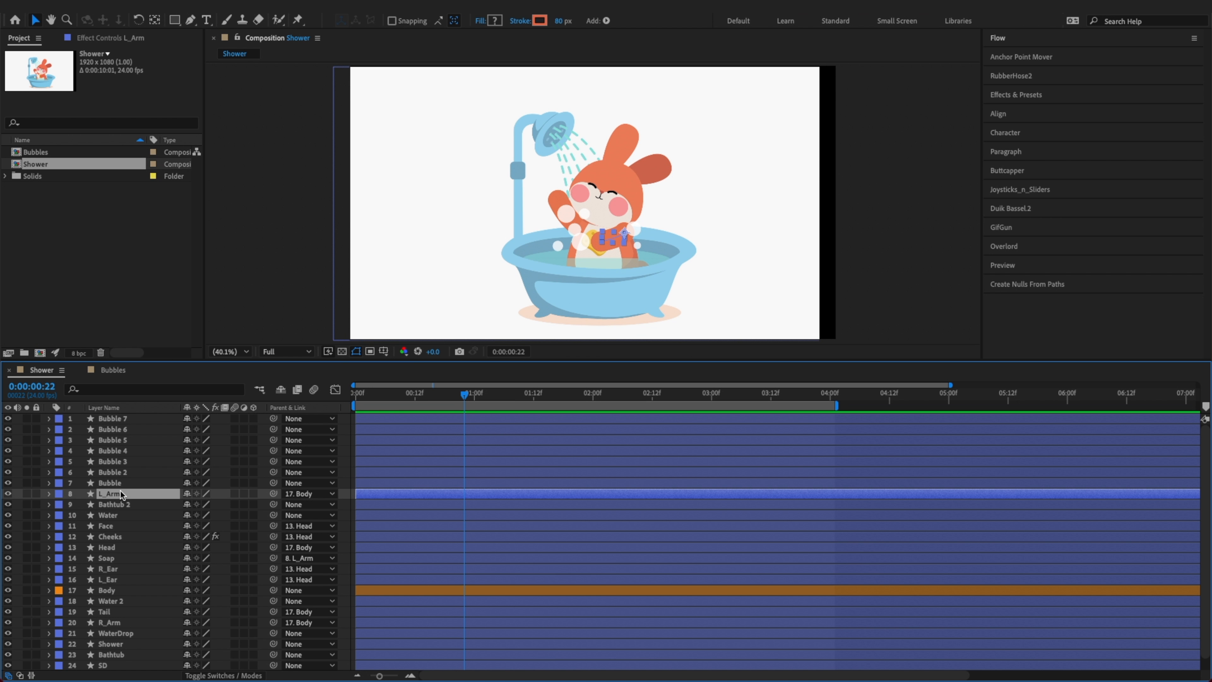
Create nulls that control the points of the L_Arm layer's path with Points Follow Nulls
key(u)
key(u)
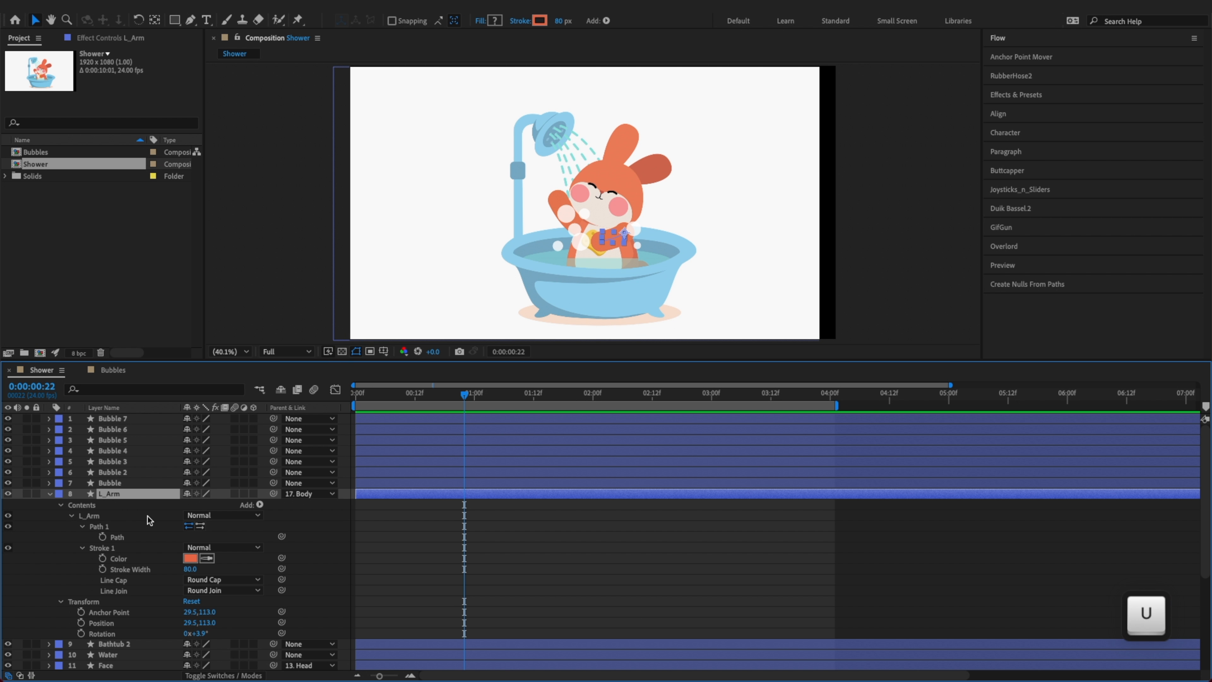
click(112, 537)
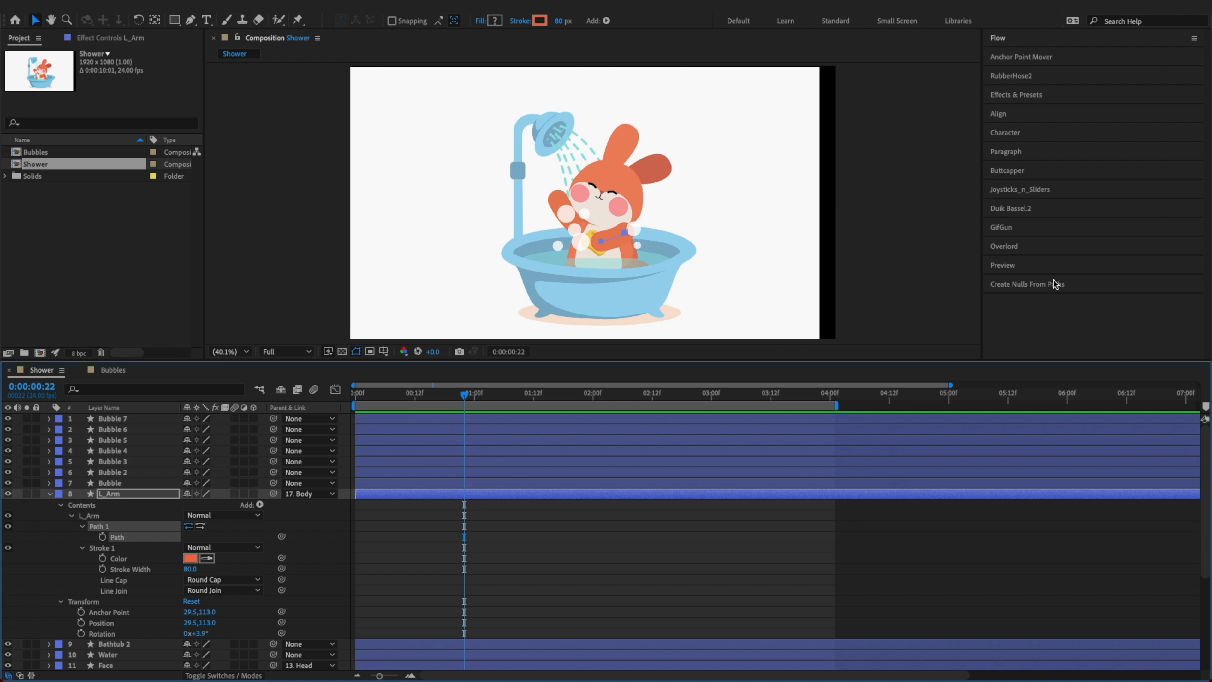
click(1036, 287)
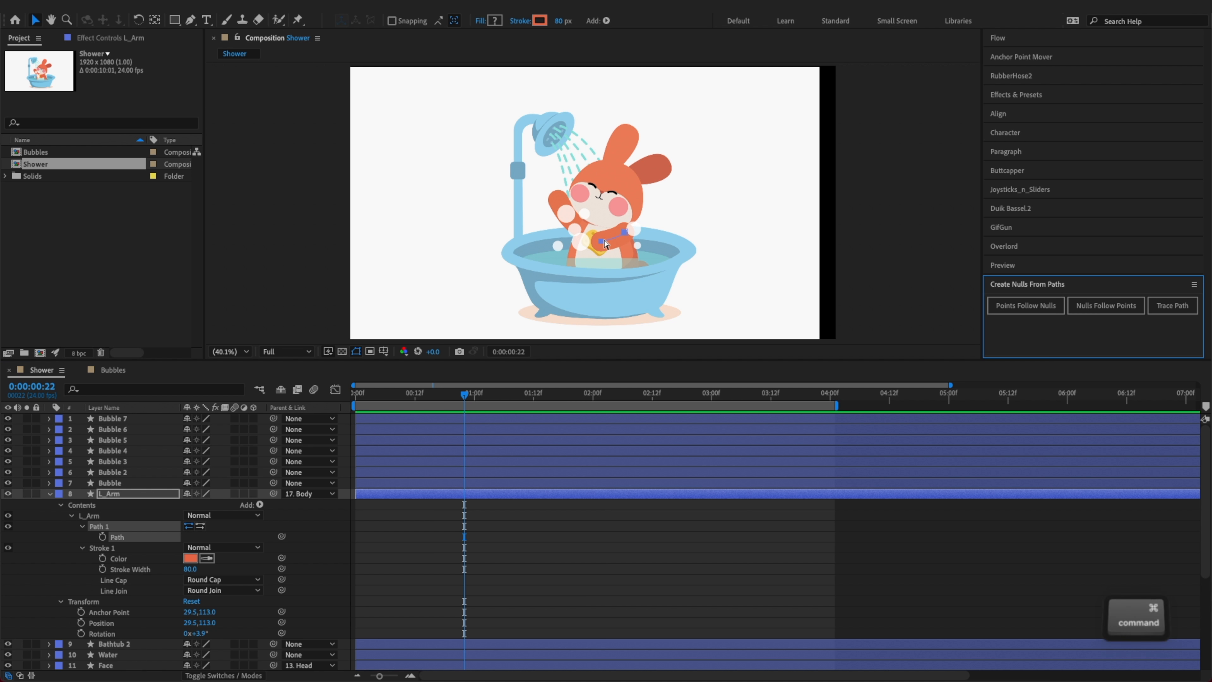
key(super+equal)
key(super+equal)
key(super+equal)
drag(620, 285, 622, 193)
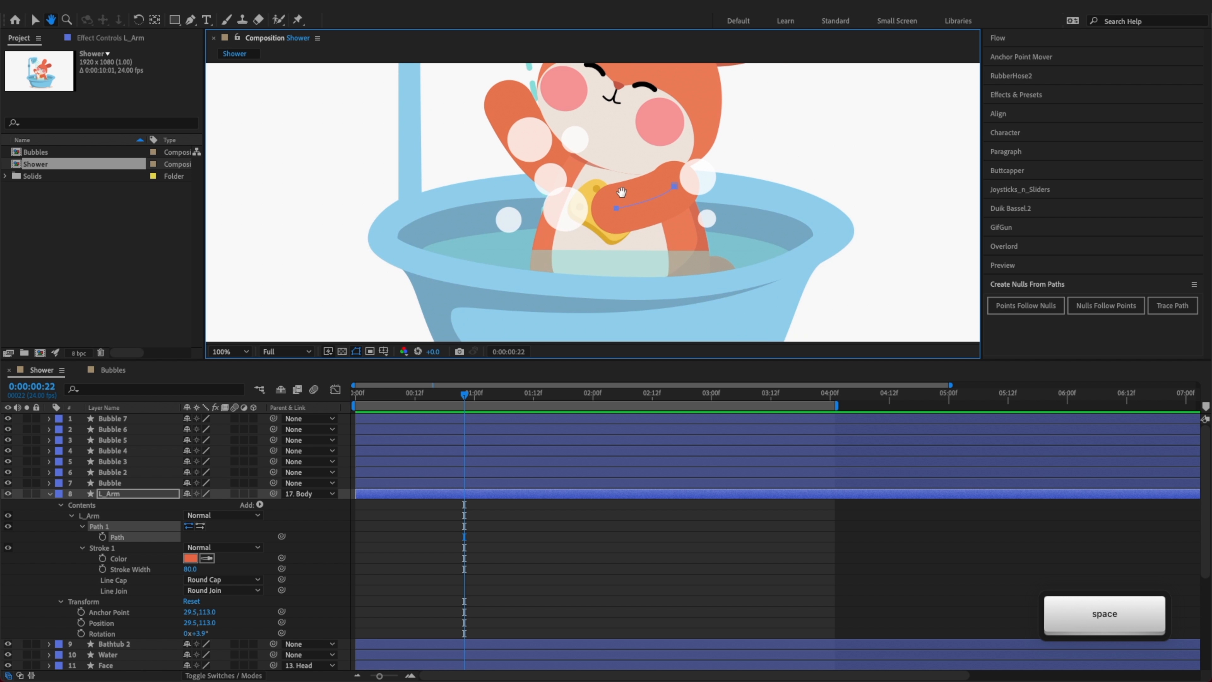
drag(637, 243, 628, 266)
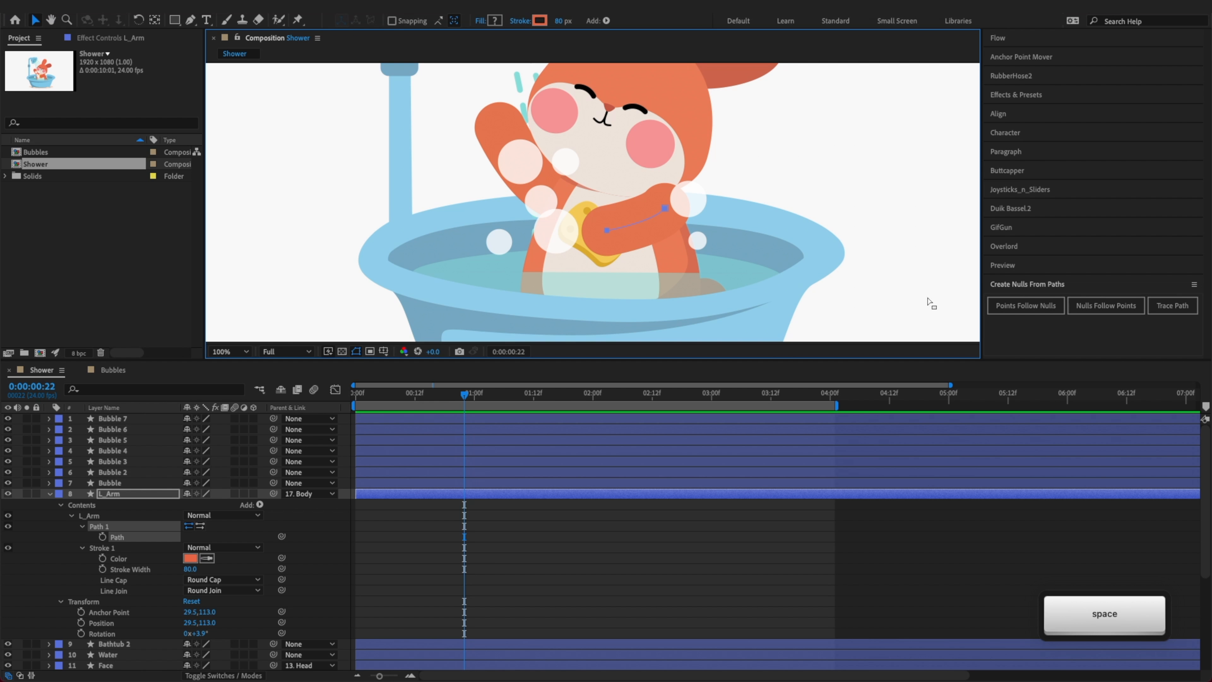
click(1049, 306)
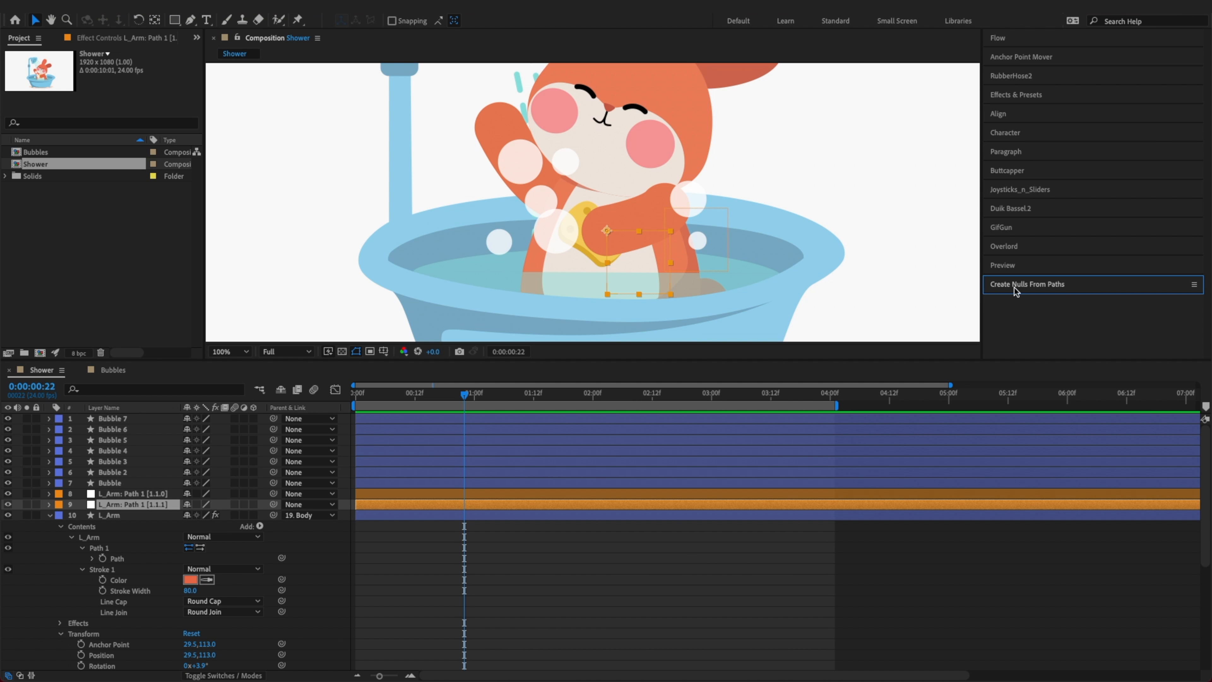
Collapse the L_Arm layer and set the scale of both L_Arm path nulls to 33%
click(50, 515)
shift+click(132, 494)
key(s)
click(202, 525)
text(33)
key(Return)
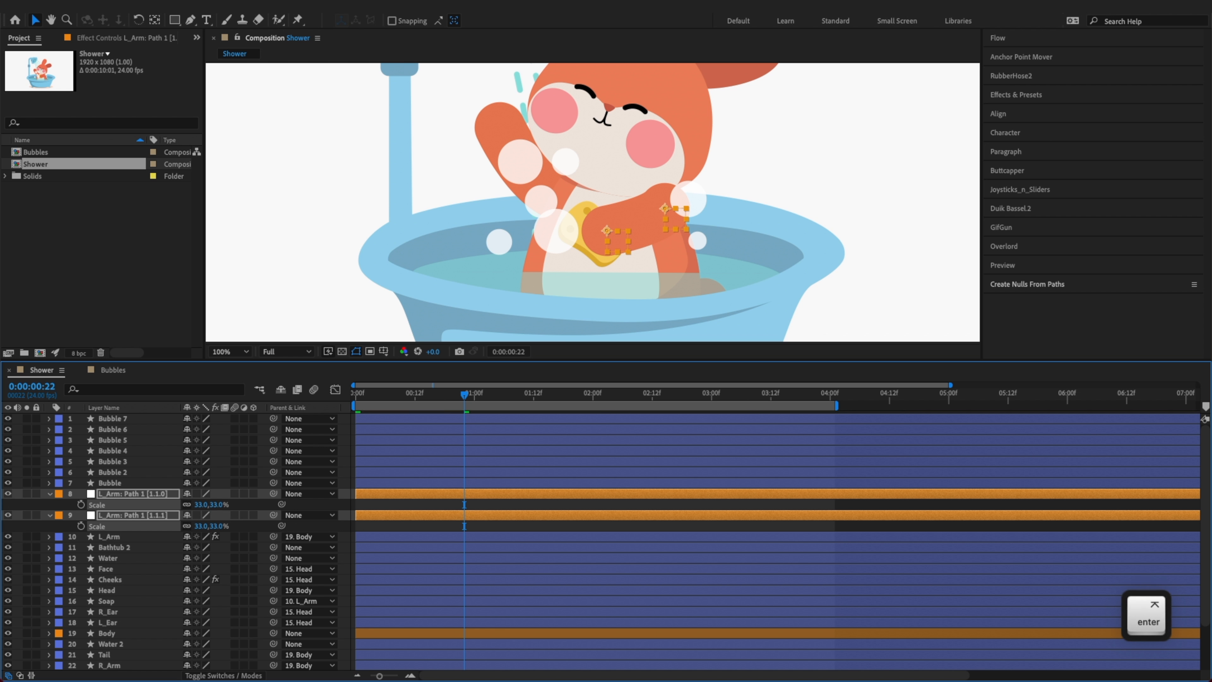
Parent the null L_Arm: Path 1 [1.1.0] to Body and [1.1.1] to Soap, collapse both nulls, and save the project
click(146, 497)
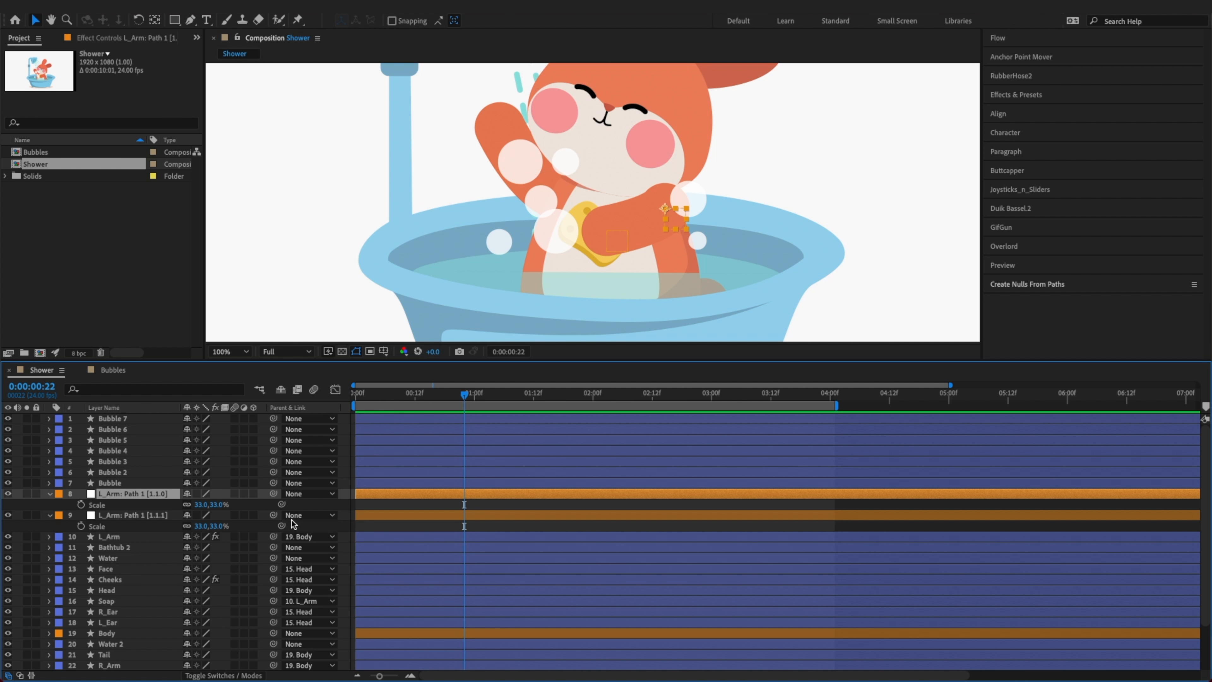
drag(275, 498, 111, 637)
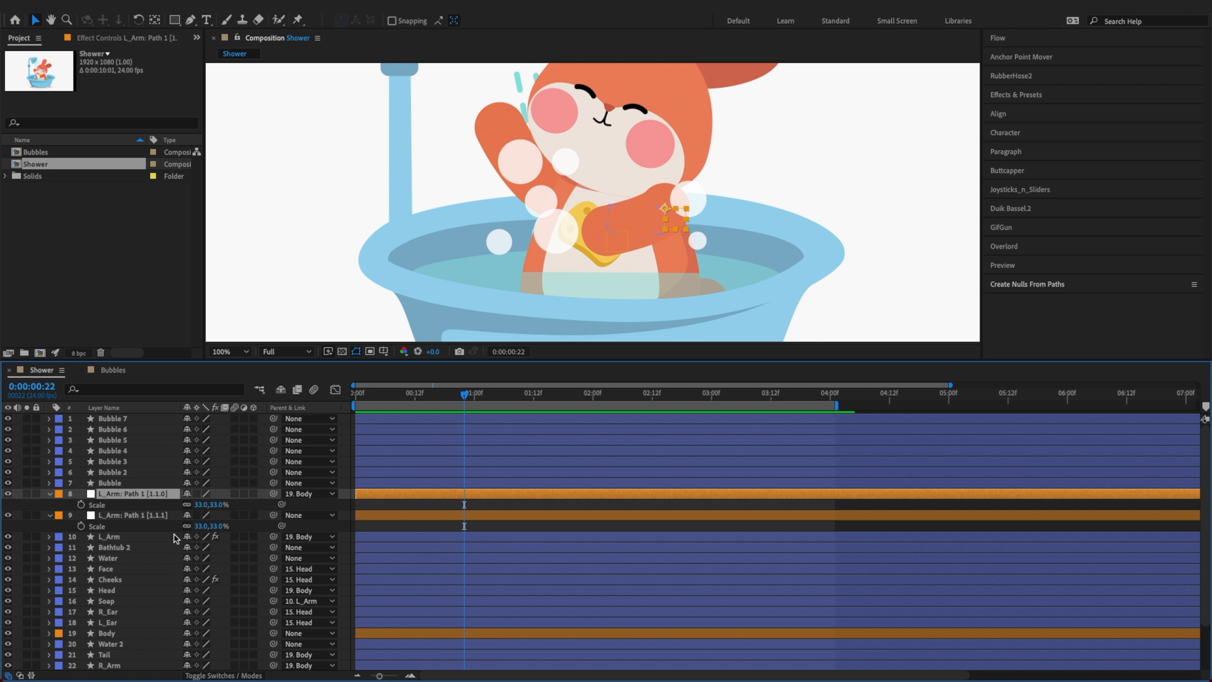
click(164, 515)
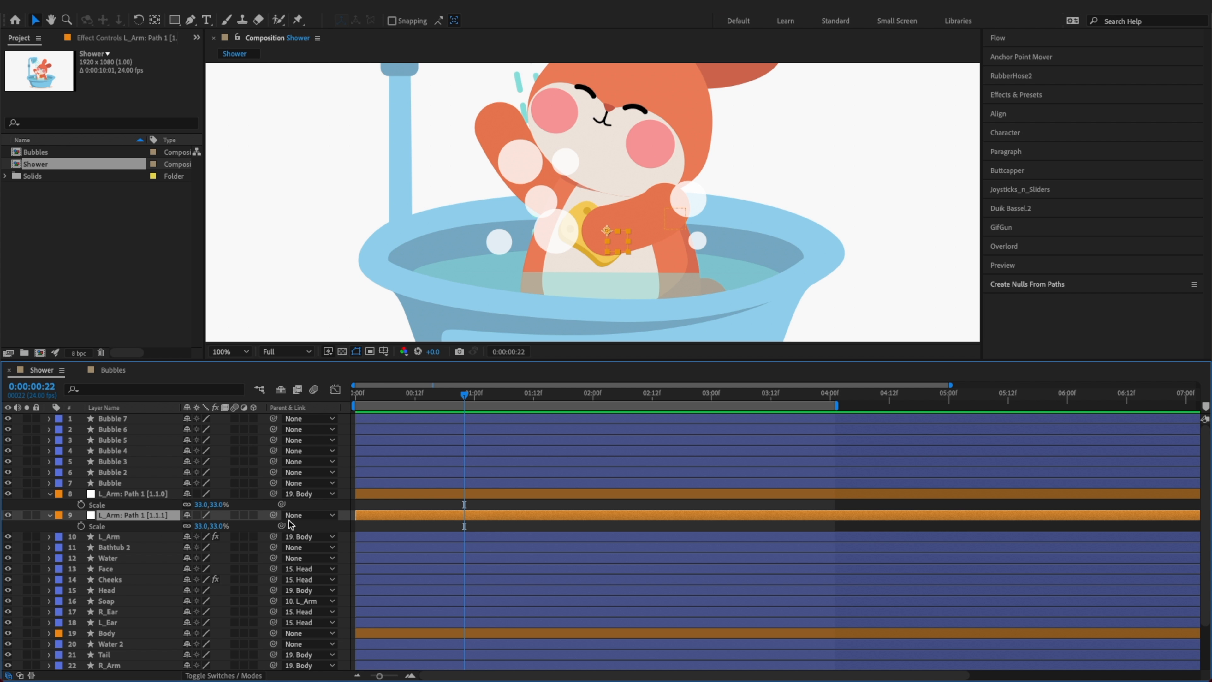
drag(271, 517, 117, 603)
click(119, 603)
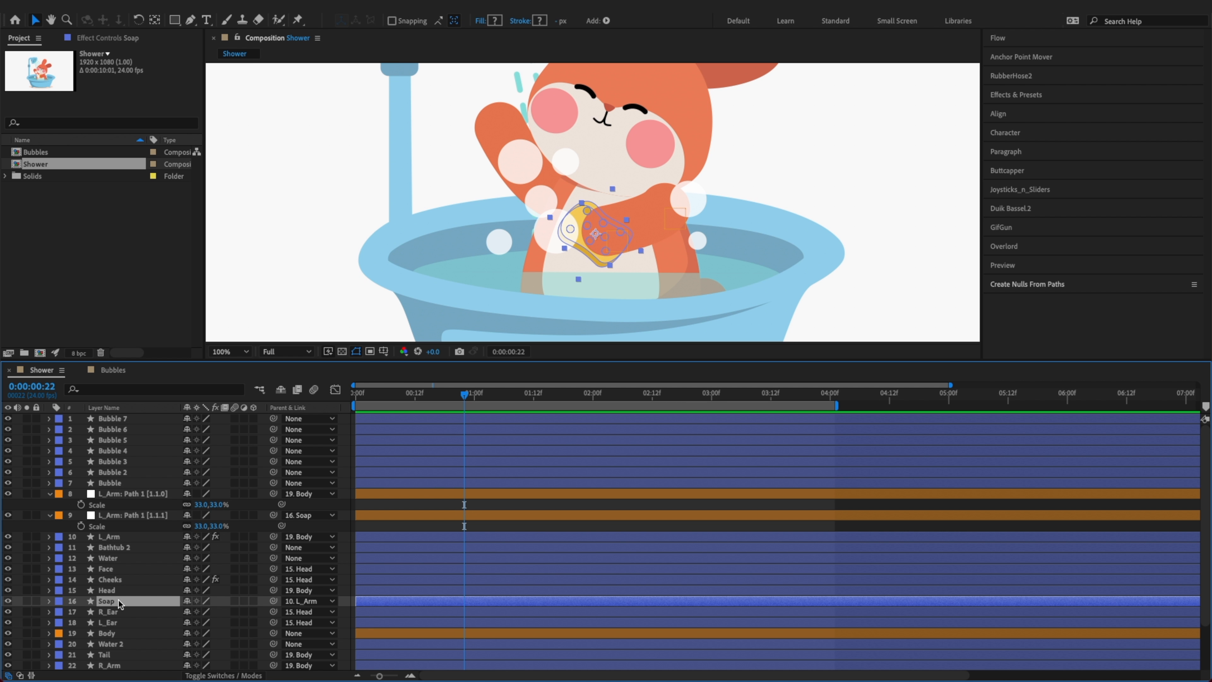
click(50, 494)
click(49, 504)
key(super+s)
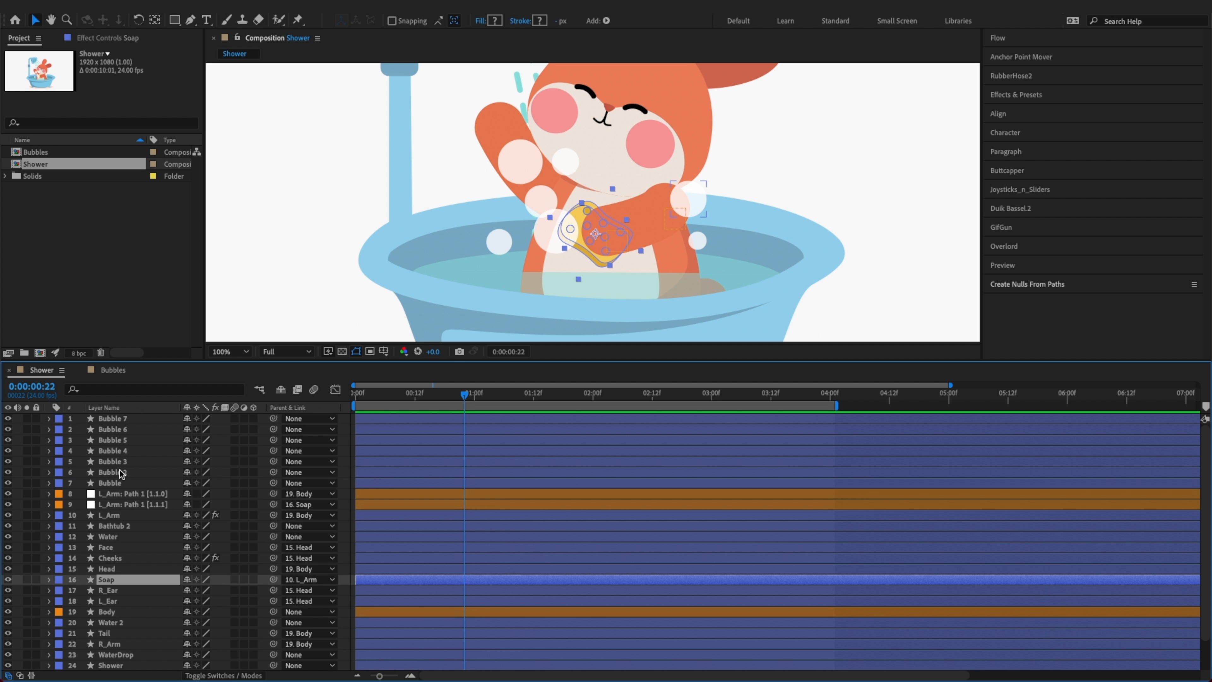
Mark all layers above Face and all layers below R_Arm as shy and hide the shy layers
click(133, 419)
shift+click(122, 516)
click(188, 515)
click(120, 526)
shift+click(122, 537)
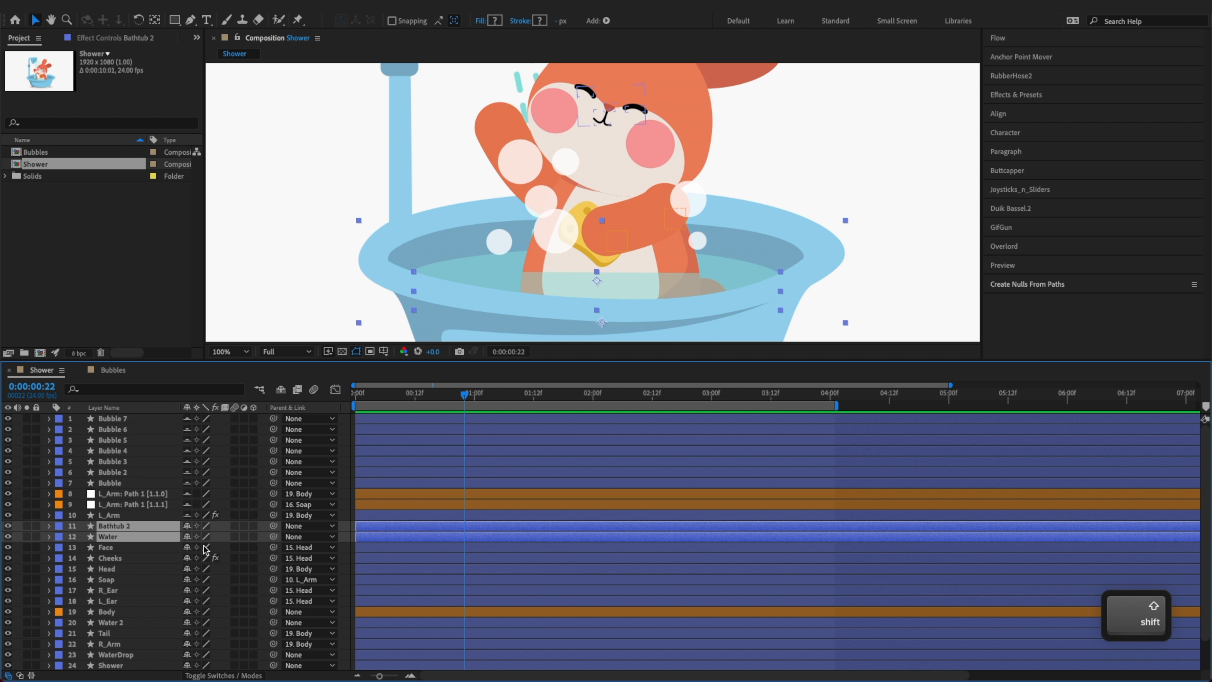
click(188, 536)
scroll(143, 592, down, 3)
drag(186, 665, 190, 623)
click(280, 389)
Reveal only the Body layer's Rotation at the first frame and hide the Water 2 layer as shy
key(comma)
drag(464, 393, 354, 393)
click(50, 482)
click(60, 504)
click(106, 483)
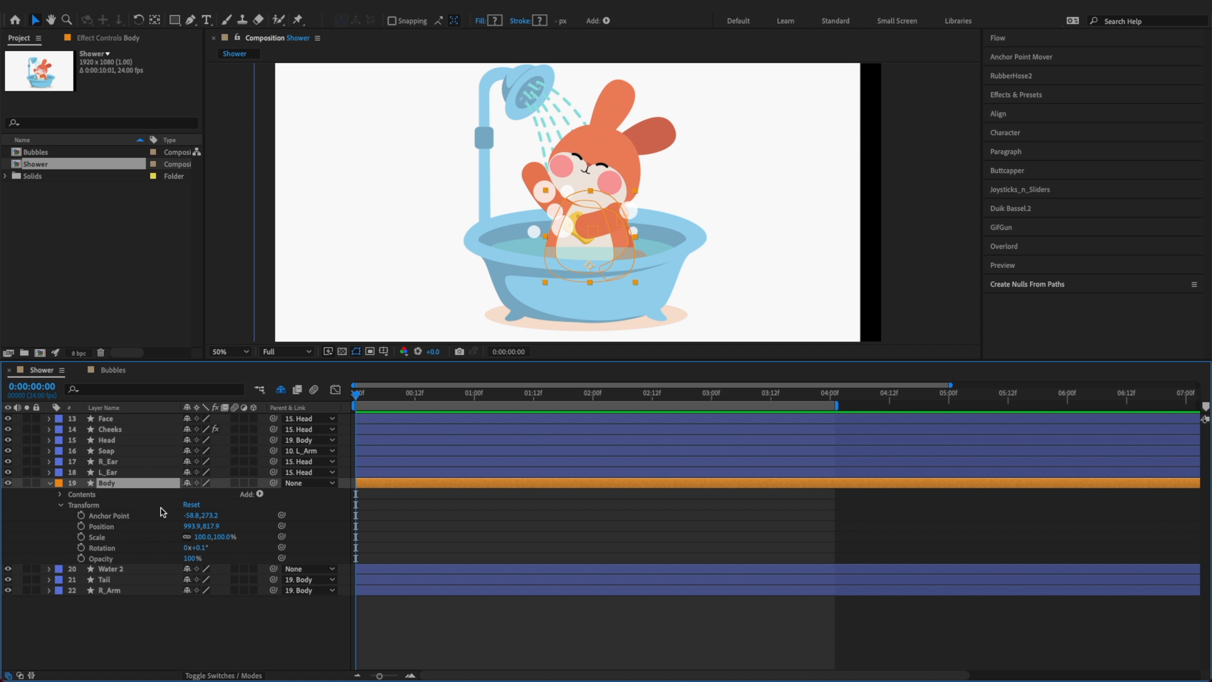
key(r)
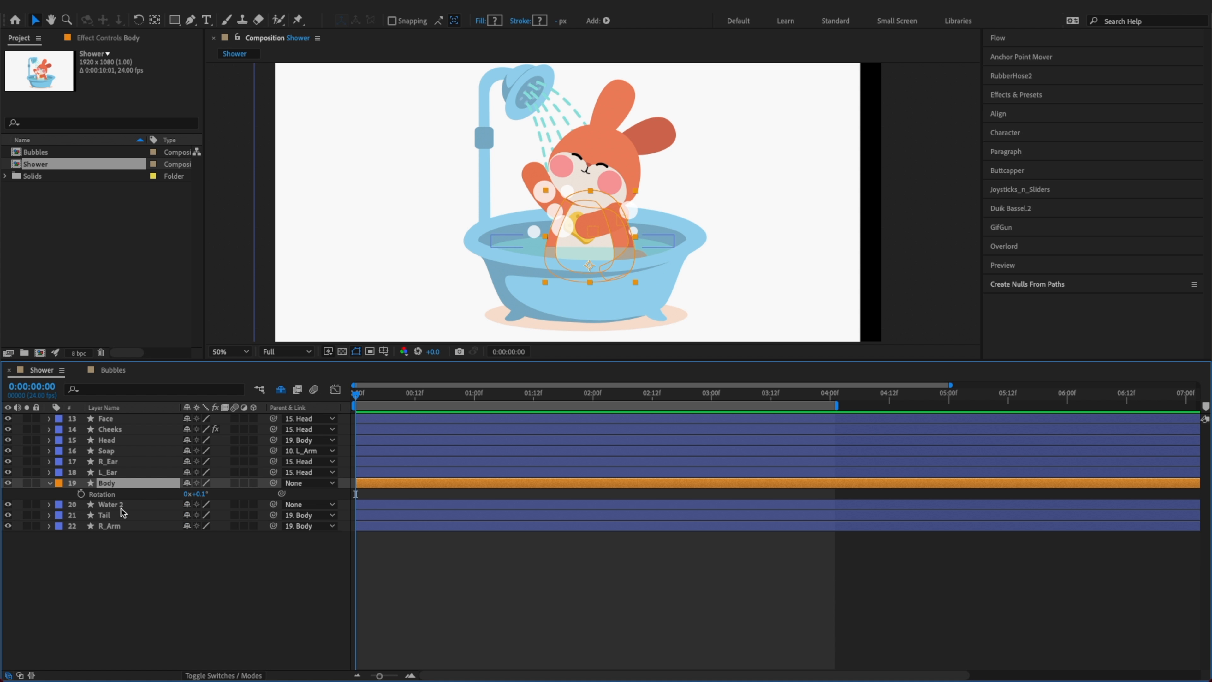
click(186, 505)
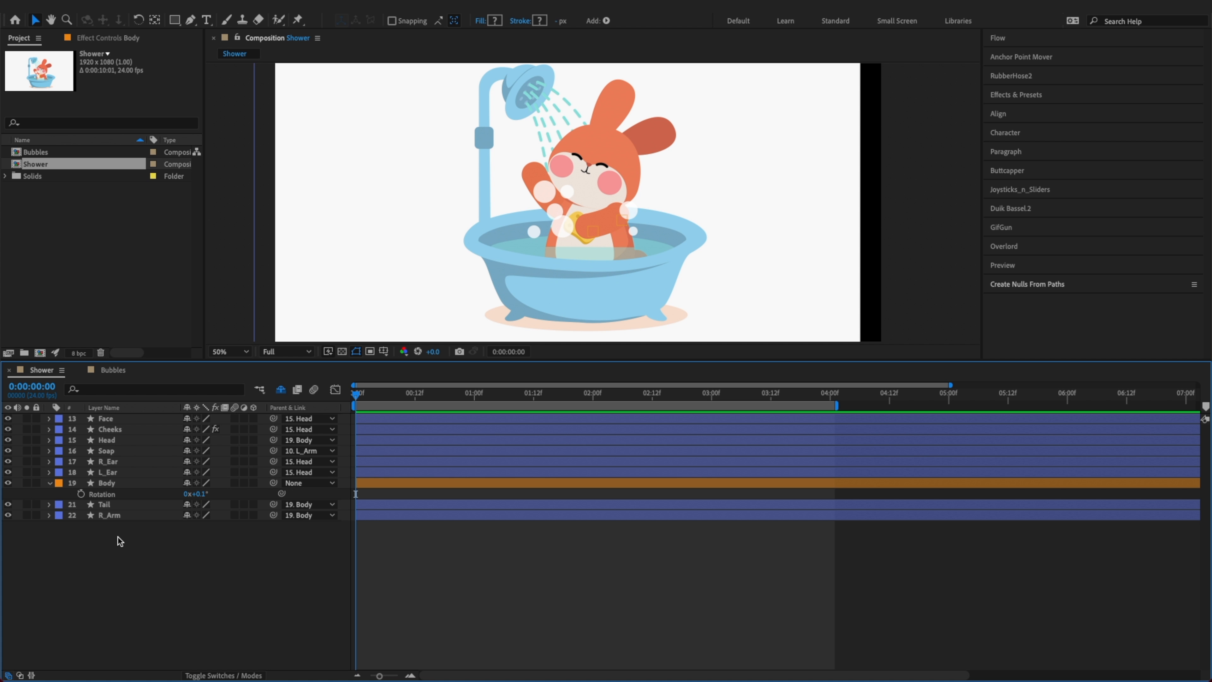
Reveal the Rotation property of the Tail, R_Arm, L_Ear and R_Ear layers
click(104, 504)
key(r)
click(121, 526)
key(r)
click(117, 471)
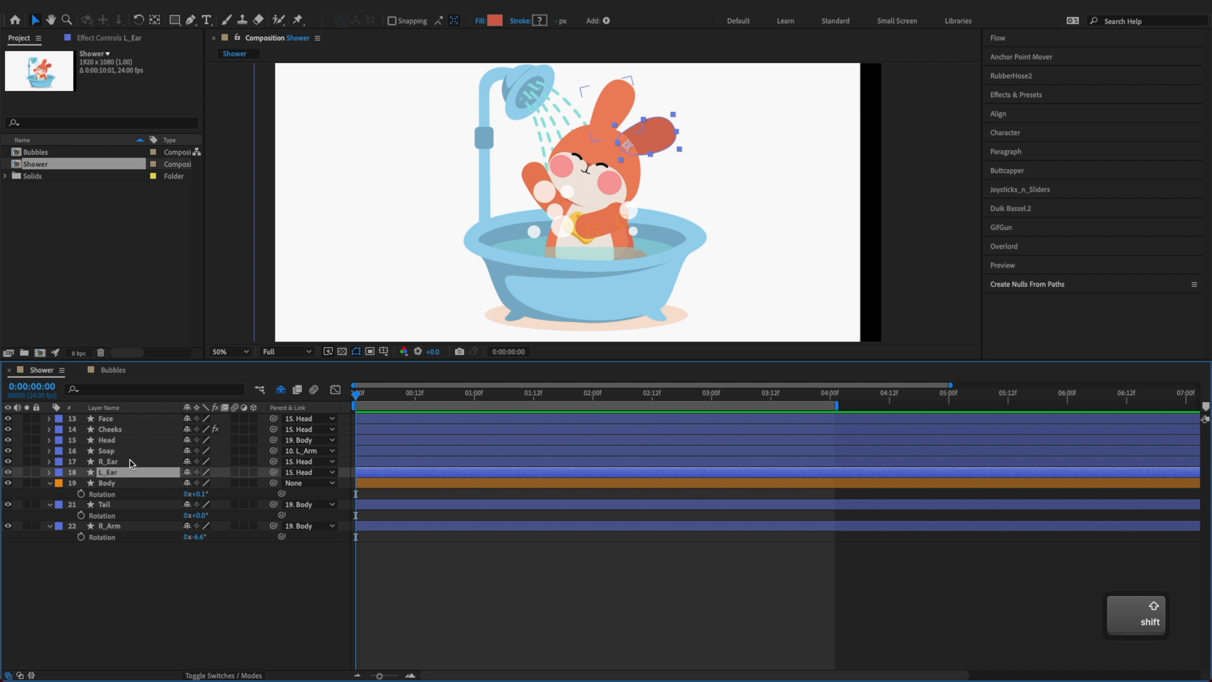
shift+click(129, 460)
key(r)
Reveal Position and Rotation for Soap, Rotation for Head, and Position for Cheeks and Face
click(126, 454)
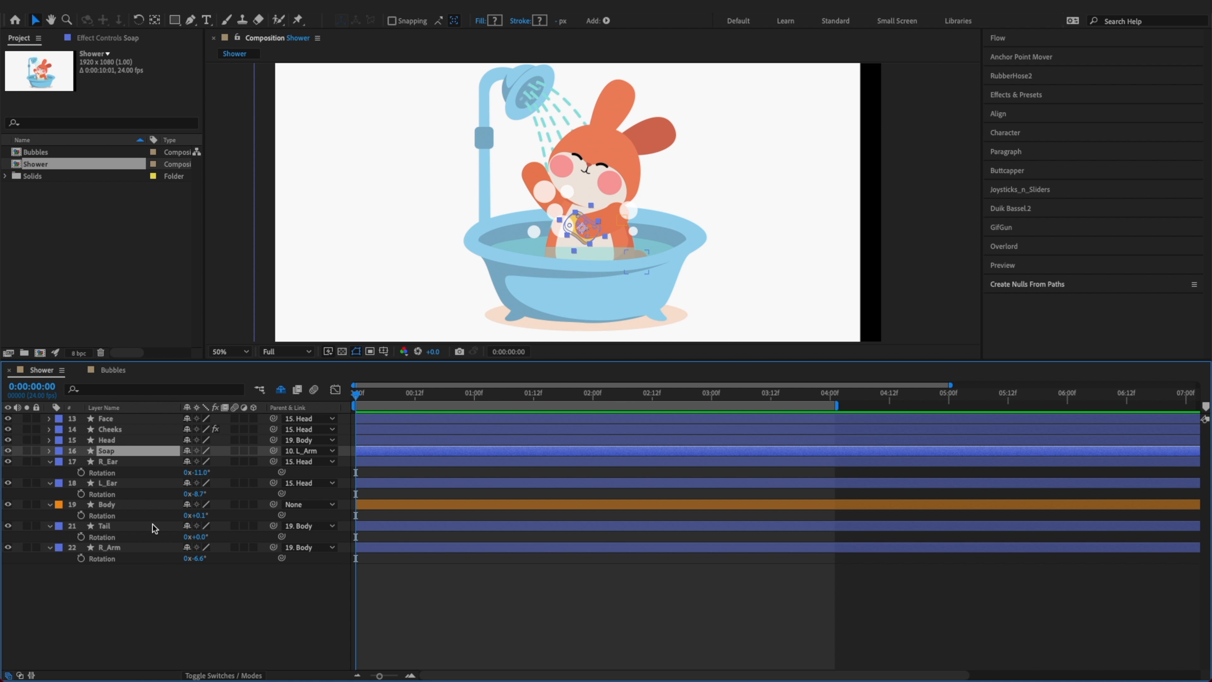
key(r)
key(shift+p)
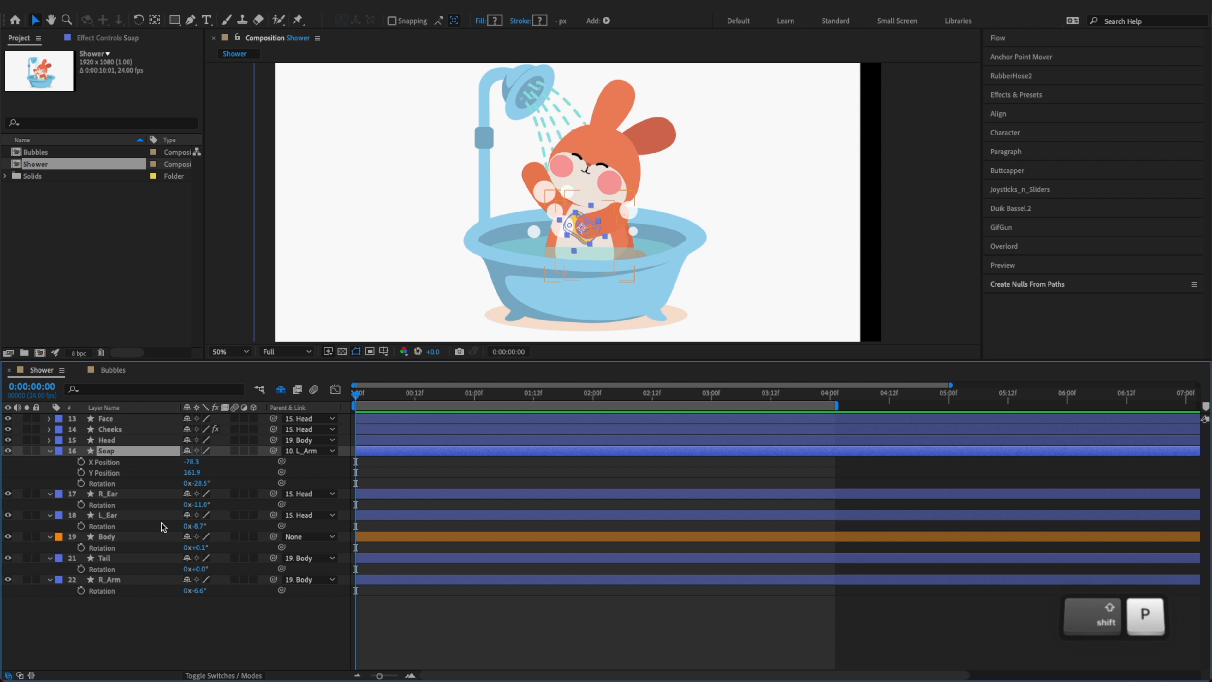
click(118, 441)
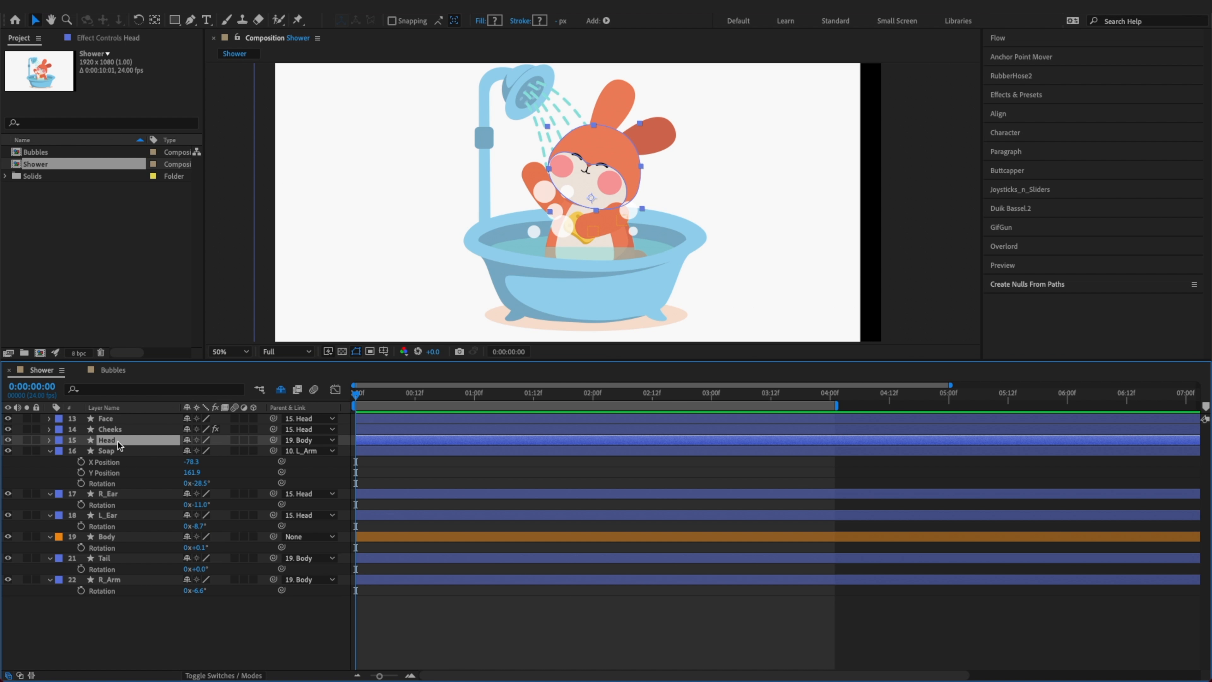
key(r)
click(130, 428)
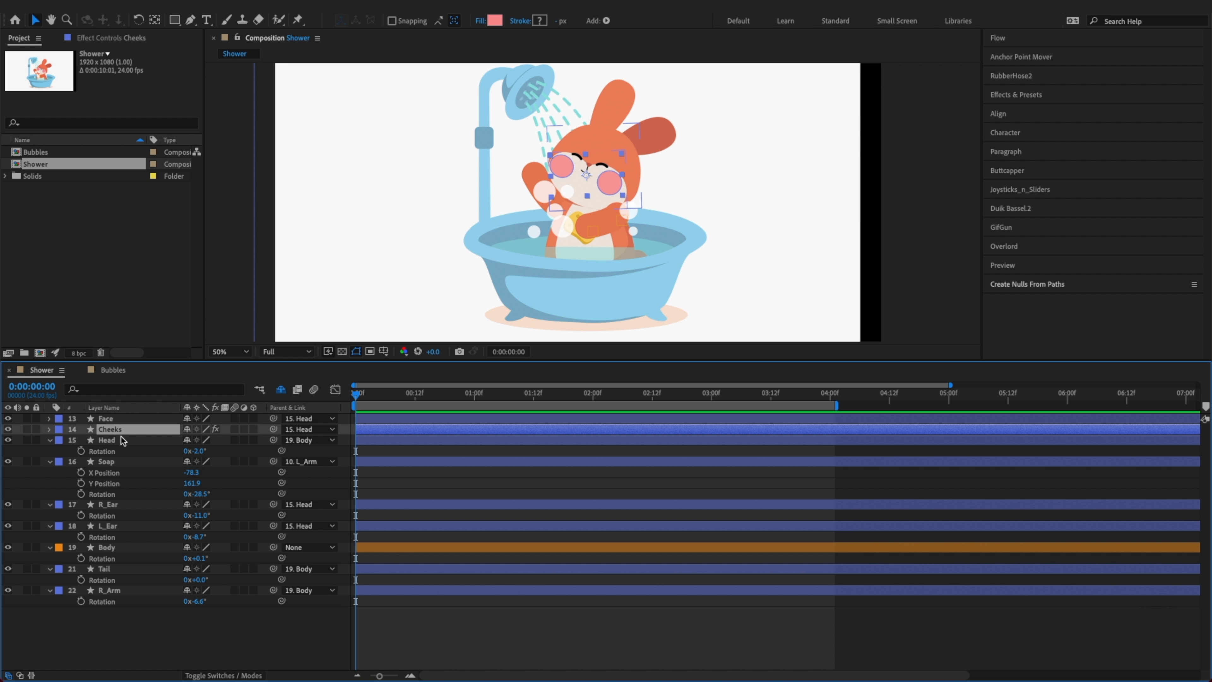
ctrl+click(124, 419)
key(p)
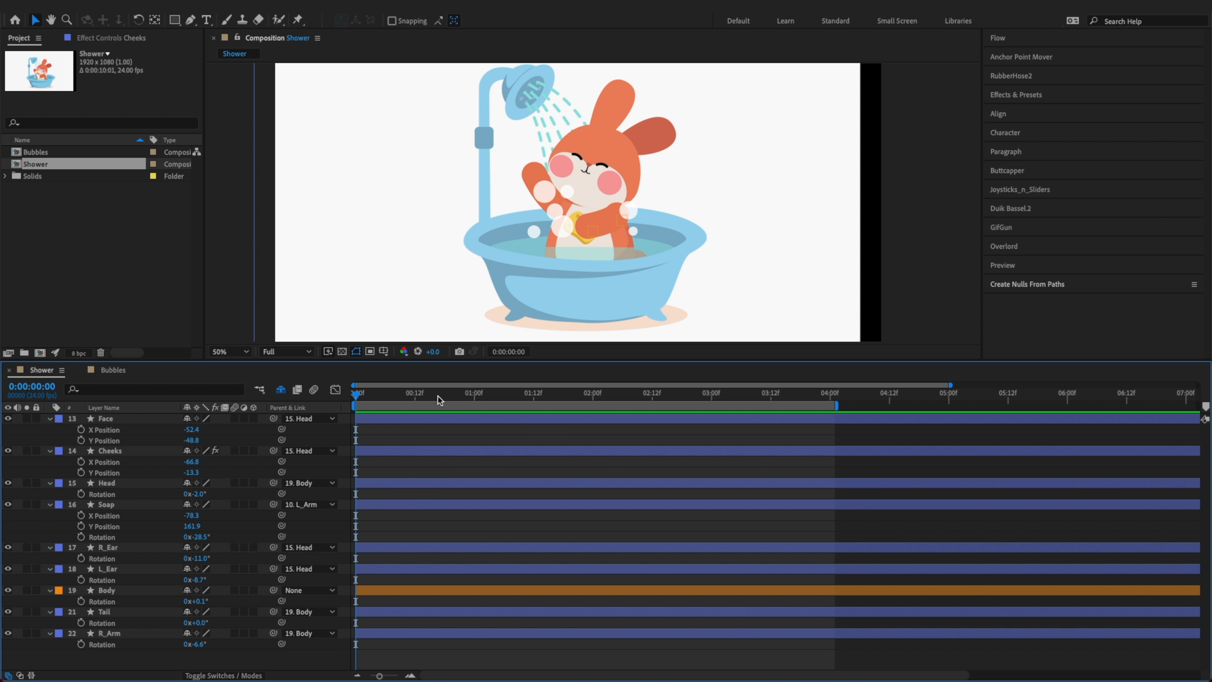
Add a composition marker at 0:00:00:16 and save the project
mouse_move(439, 402)
mouse_down()
mouse_move(450, 401)
mouse_move(435, 402)
mouse_up()
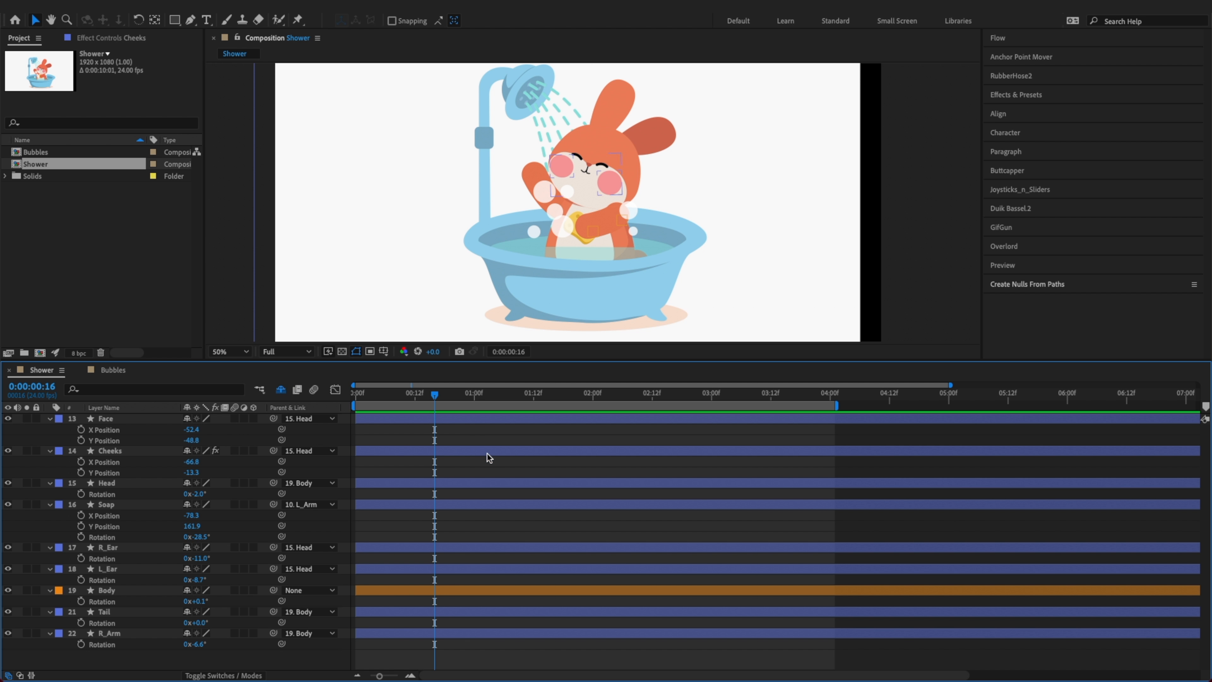
key(KP_Multiply)
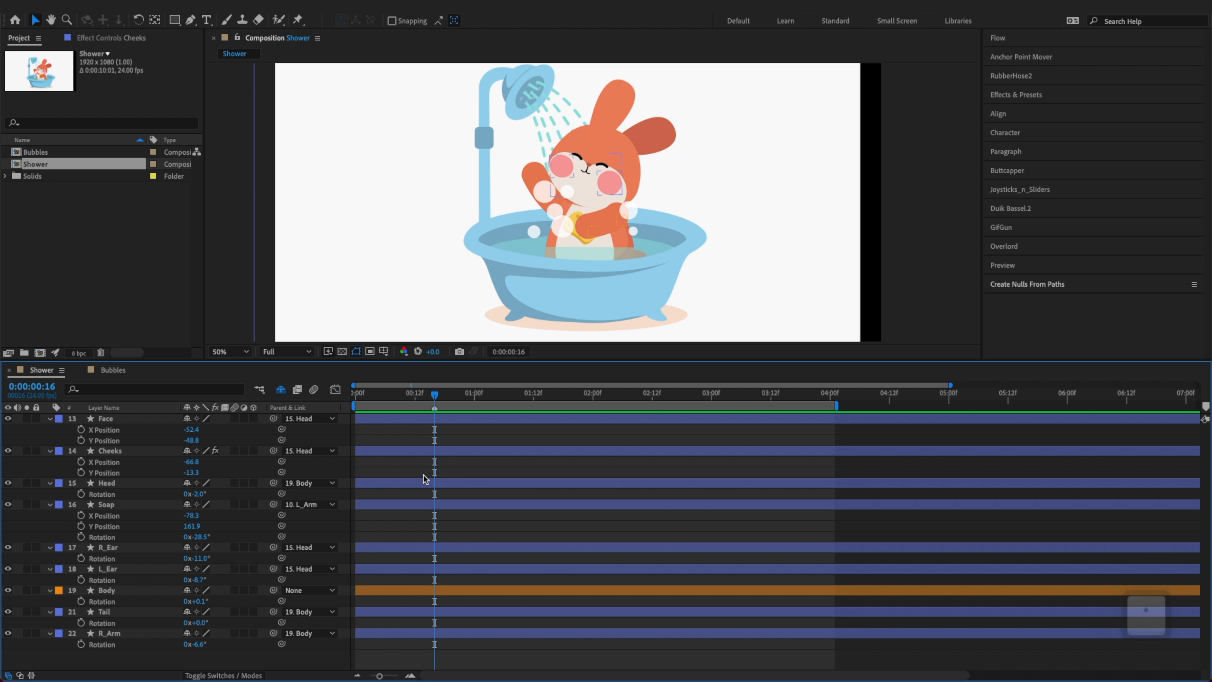
key(super+s)
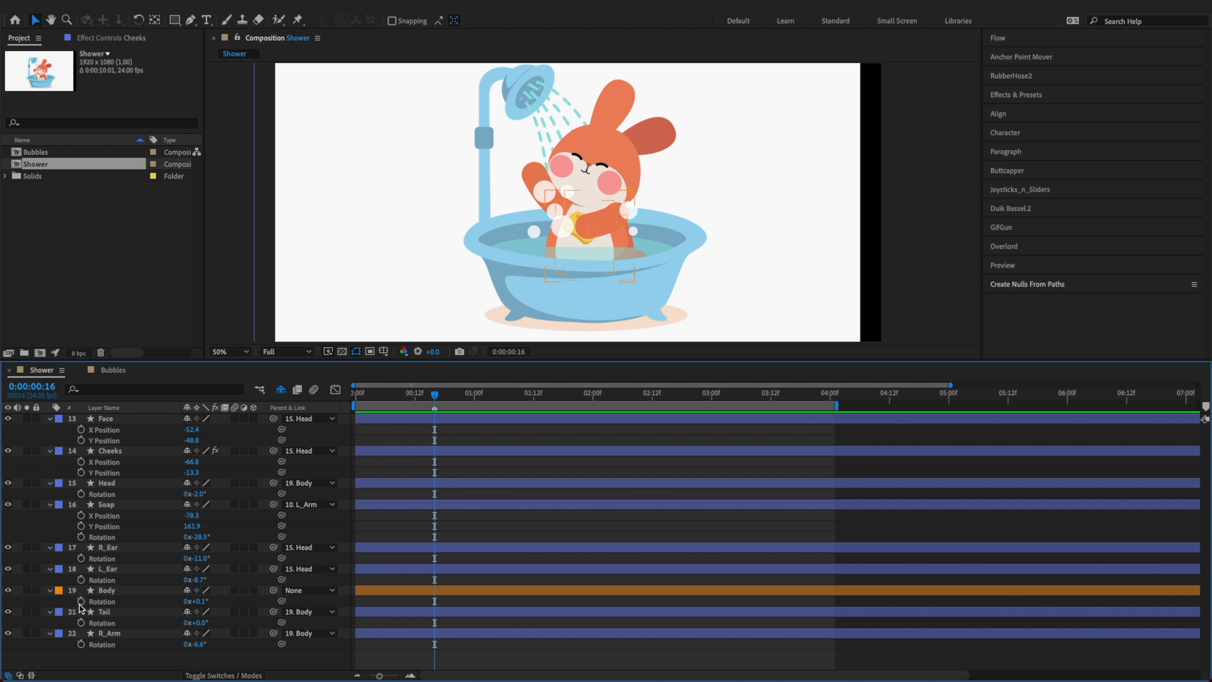
Keyframe the Body layer's Rotation at 0:00:00:16 and at the first frame, using 0° for both keyframes
click(81, 601)
click(361, 396)
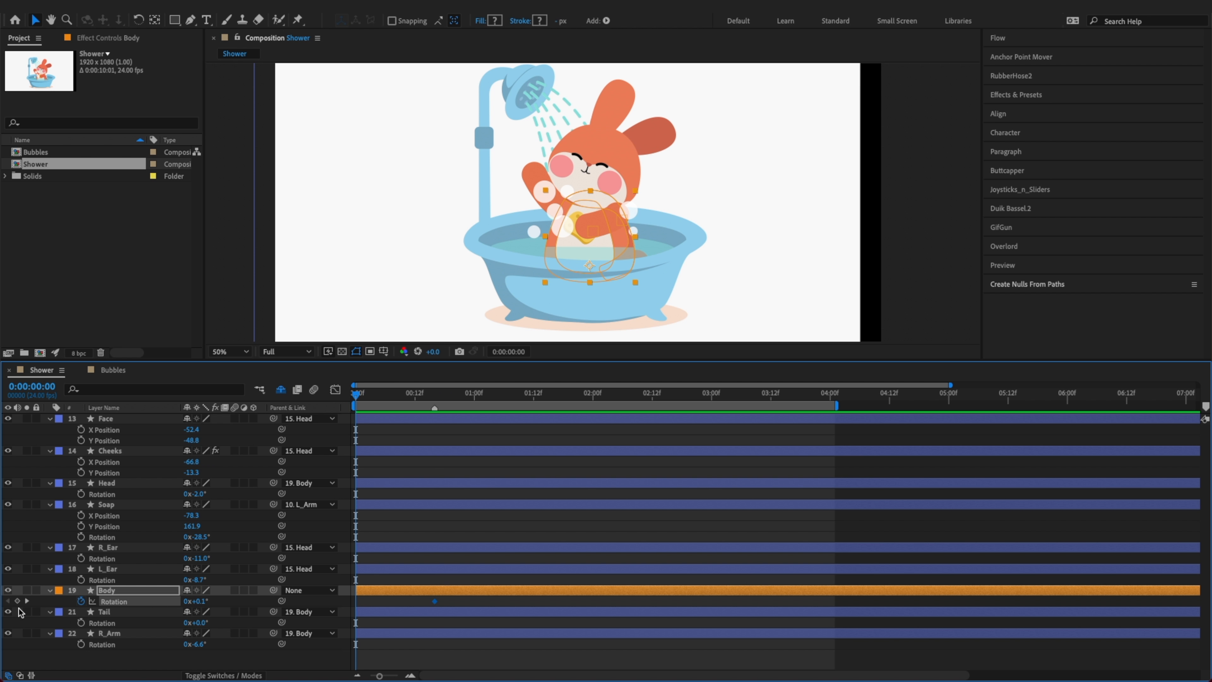
click(16, 601)
drag(195, 600, 351, 594)
key(Return)
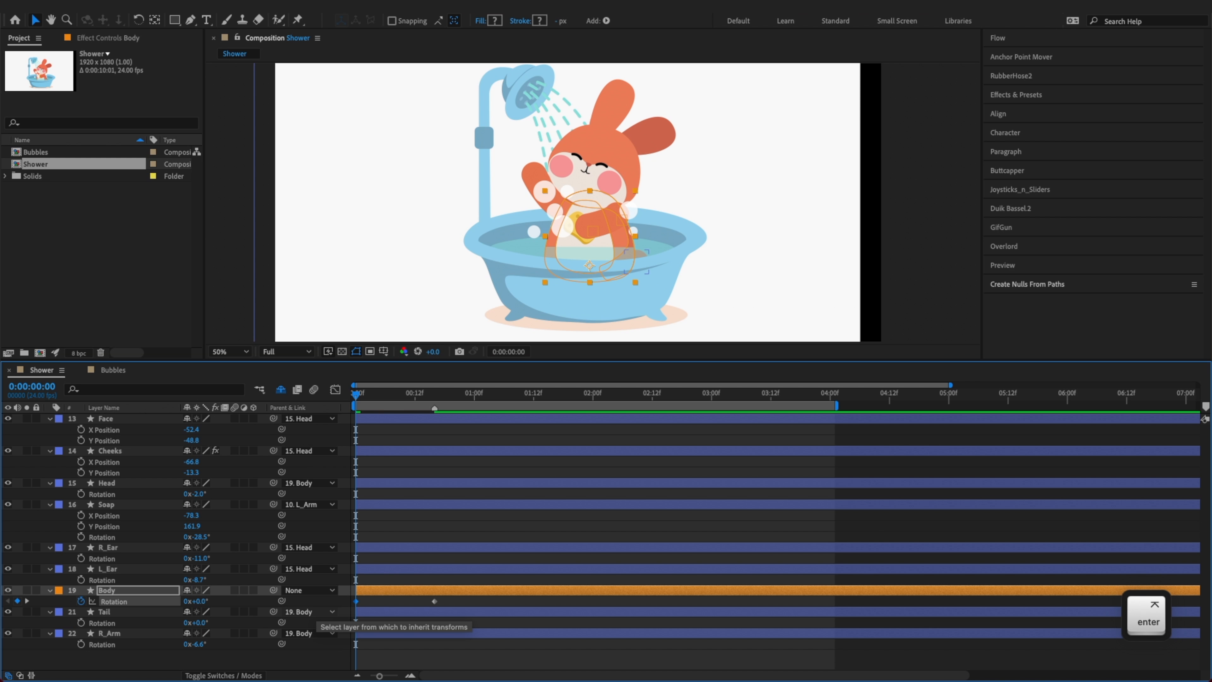
key(super+c)
key(x)
key(super+v)
key(z)
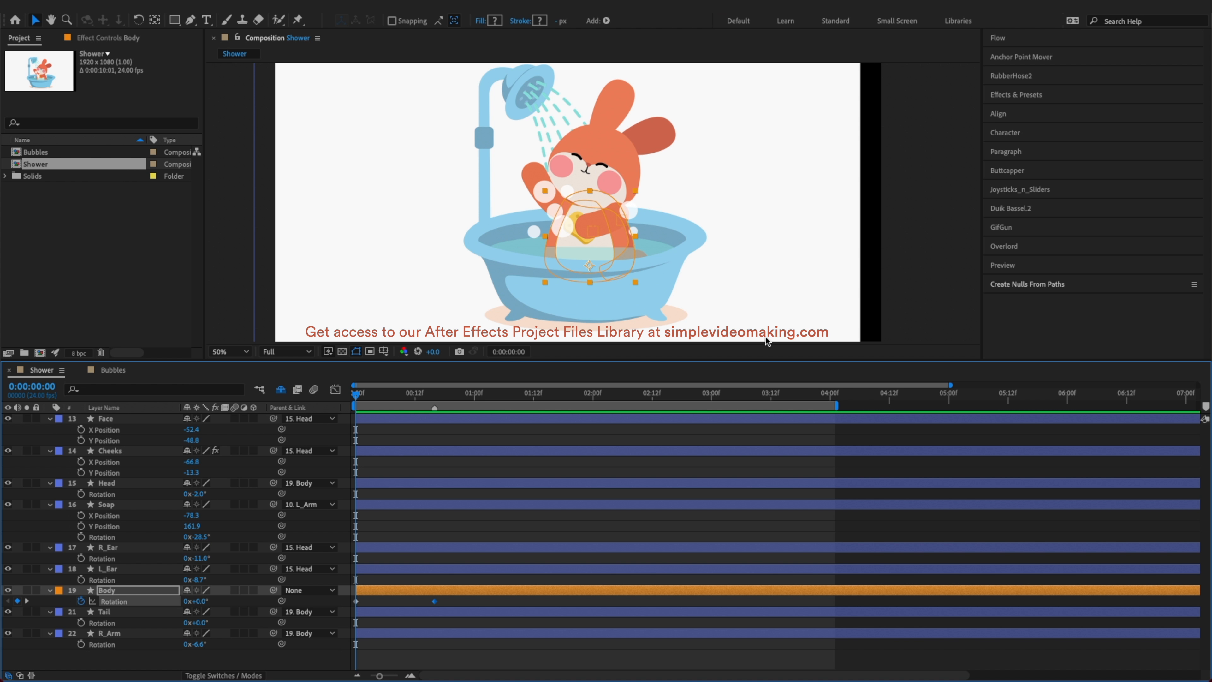
Set the Body layer's Rotation to 2° at the first frame and -1° at 0:00:00:16
click(200, 601)
text(2)
key(Return)
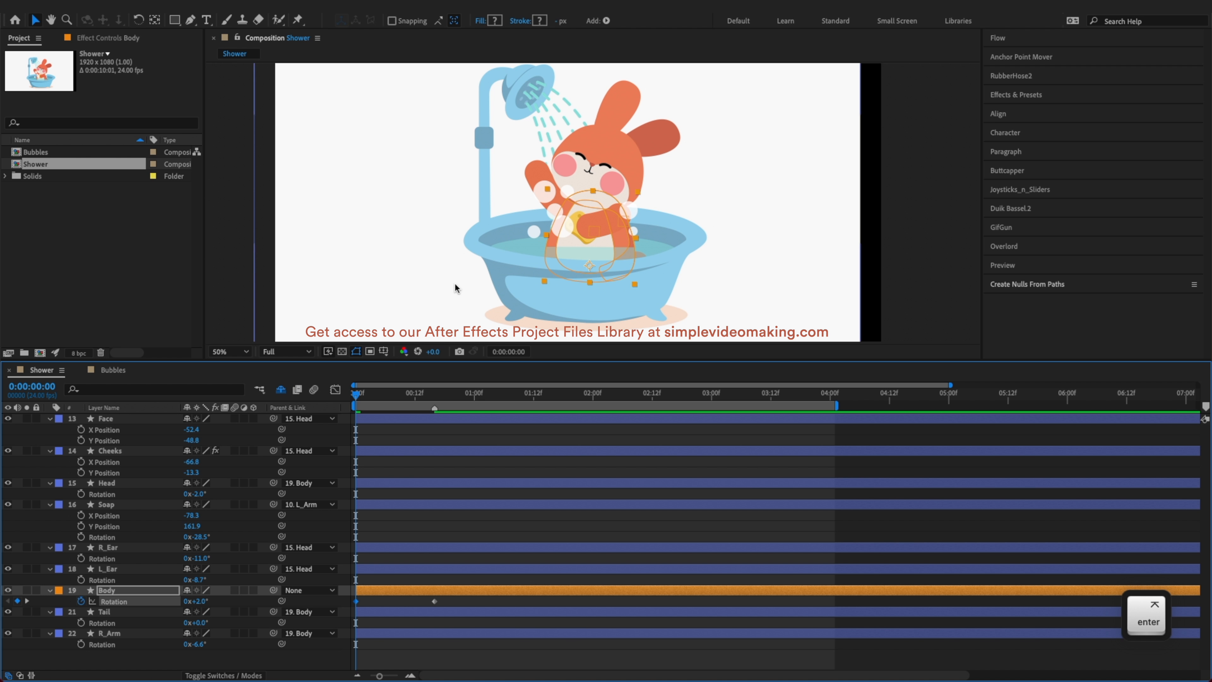
key(k)
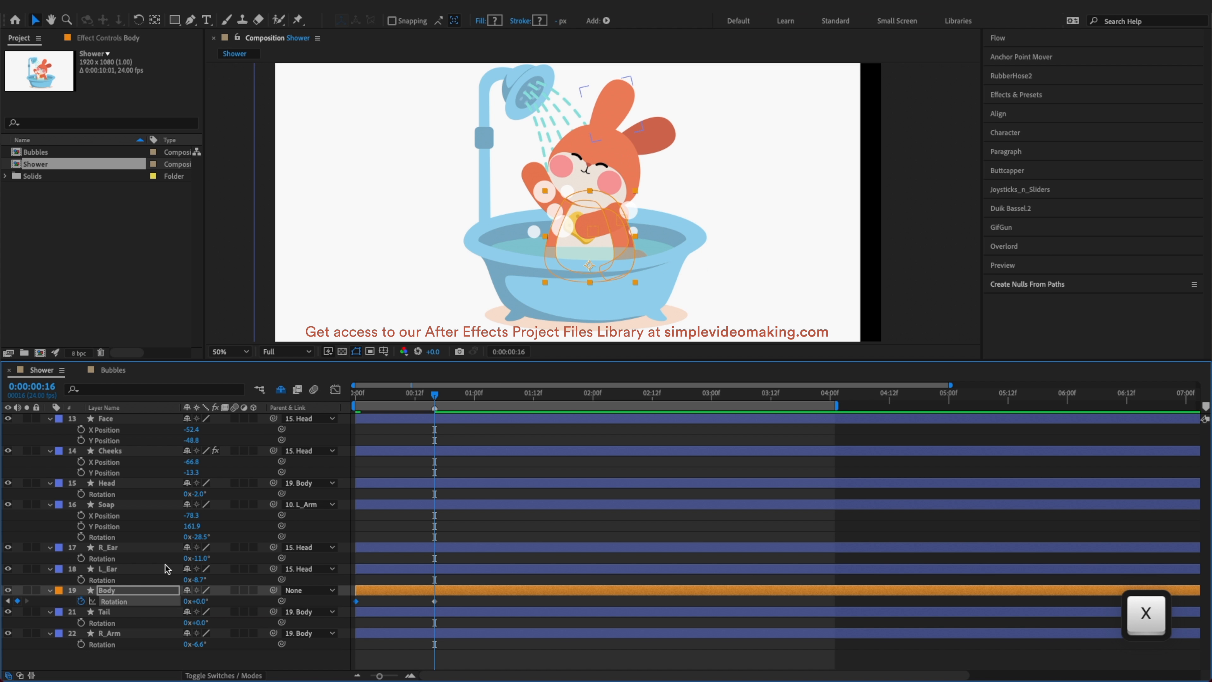
click(200, 601)
text(-1)
key(Return)
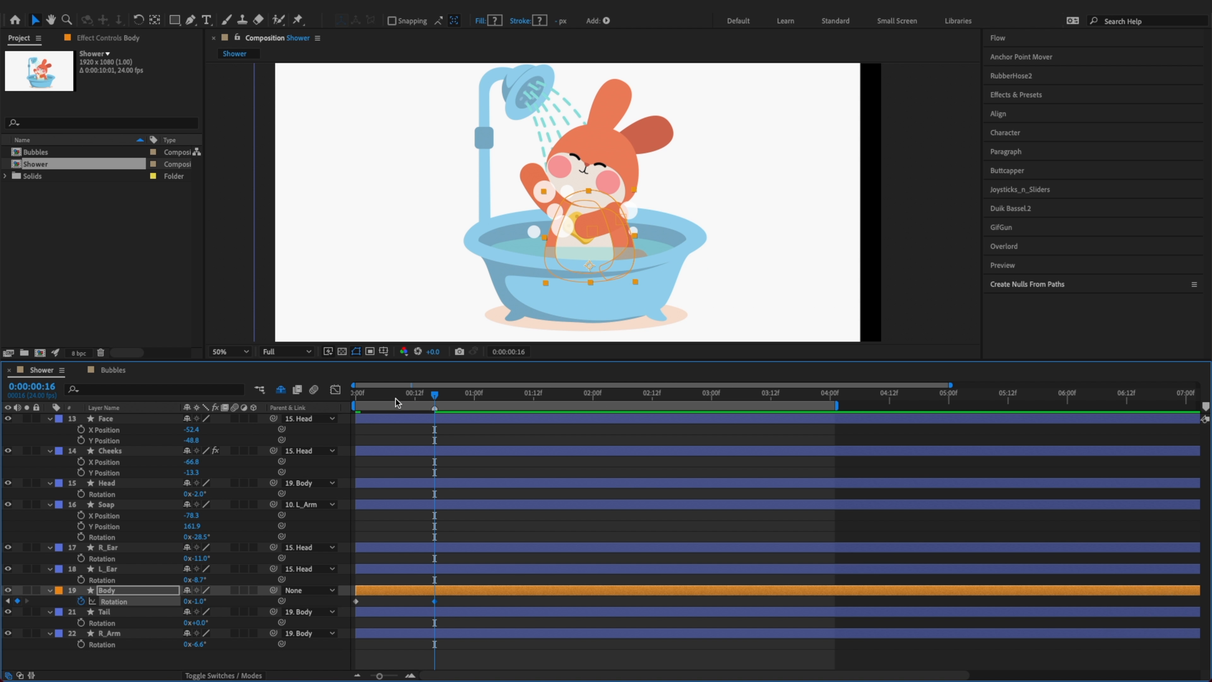
Move Body's -1° rotation keyframe to 0:00:00:08, copy the first keyframe to 0:00:00:16, and return to the first frame
key(alt+q)
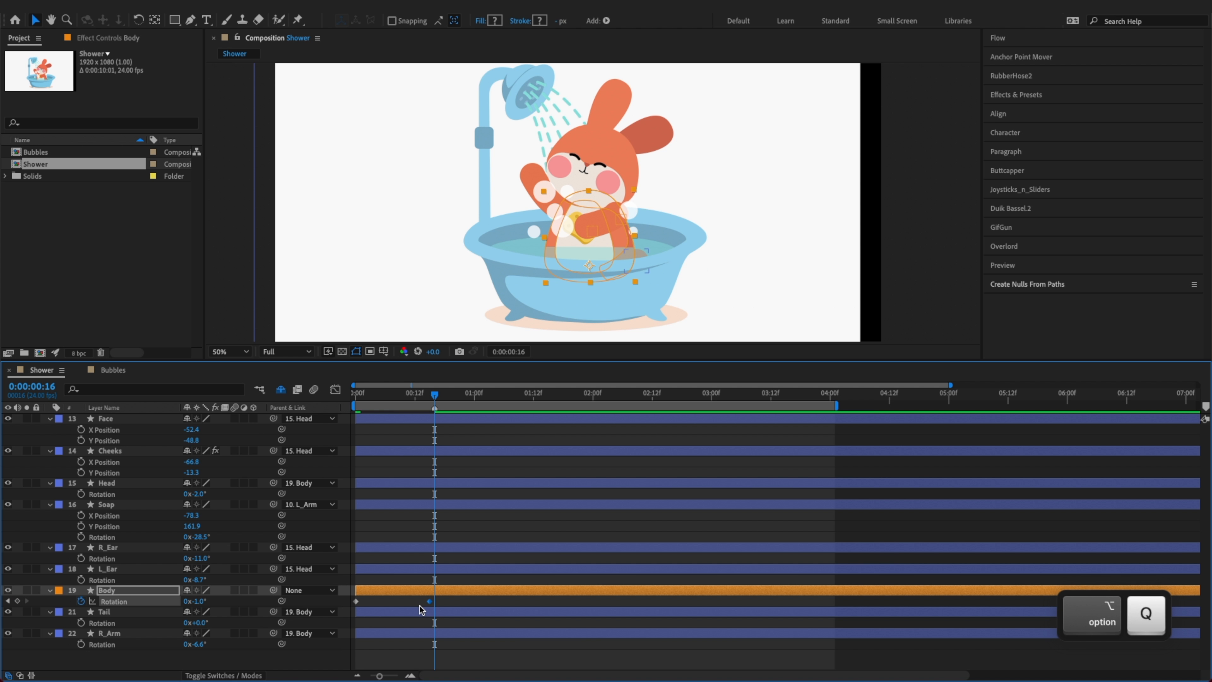
mouse_move(368, 605)
mouse_down()
mouse_move(347, 607)
mouse_move(353, 598)
mouse_up()
key(super+c)
key(super+v)
key(z)
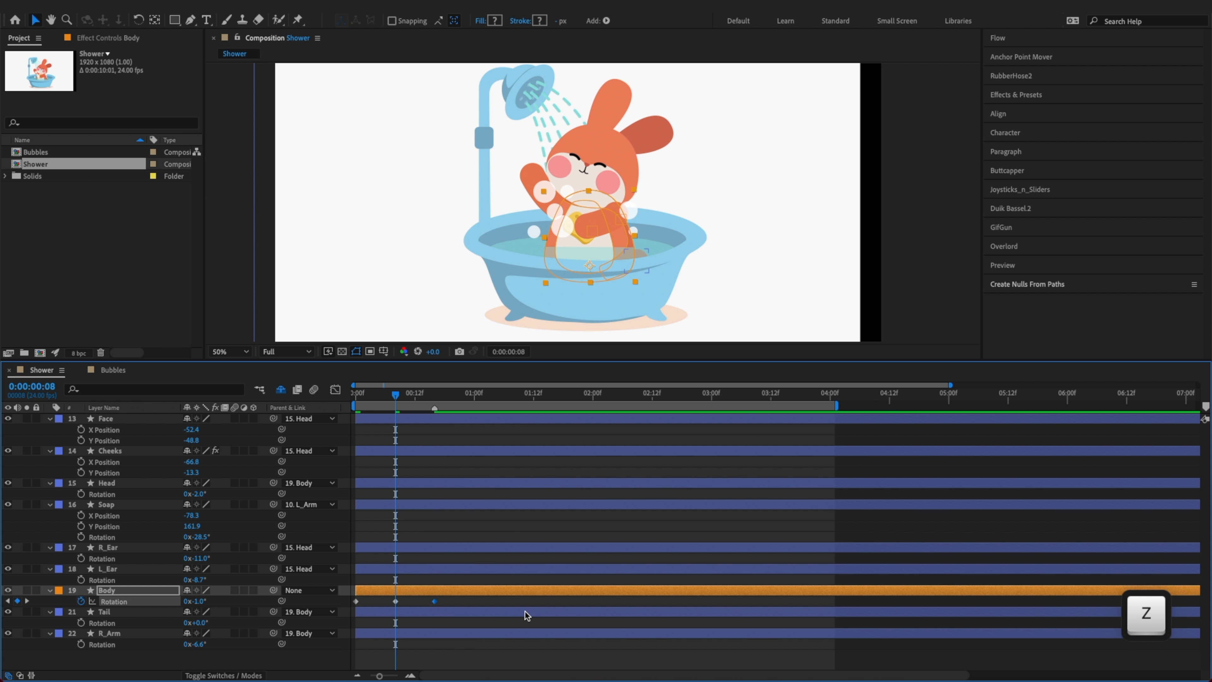
drag(950, 385, 511, 406)
click(583, 620)
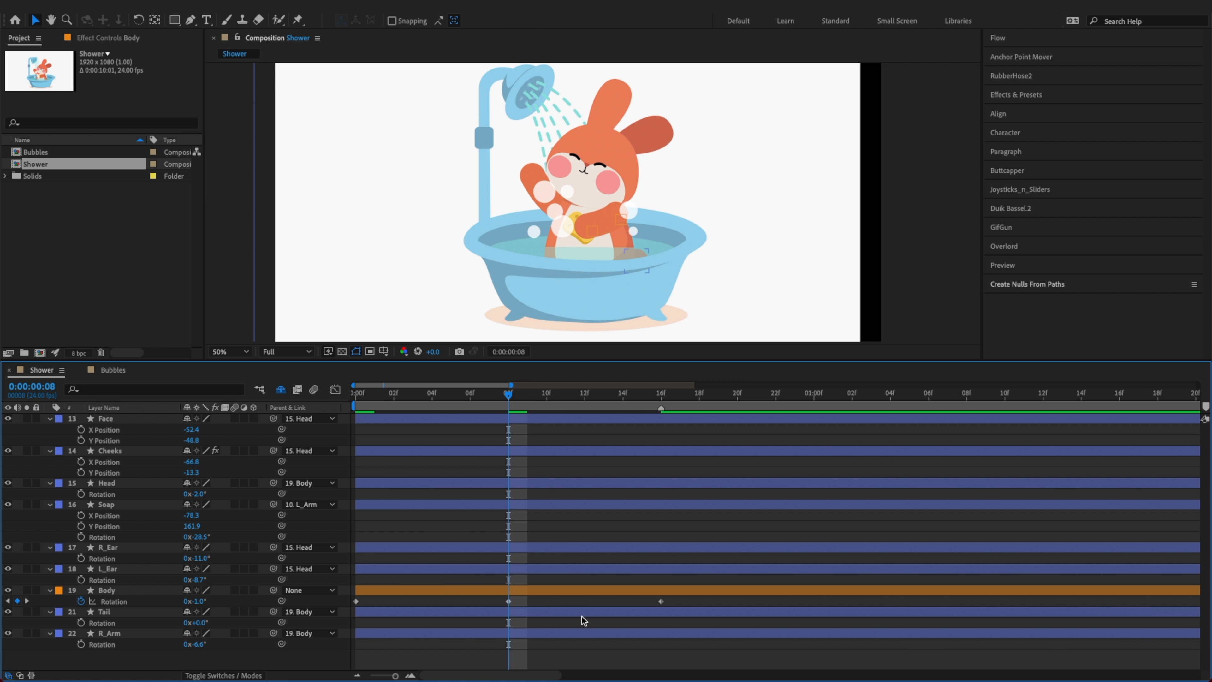
key(Home)
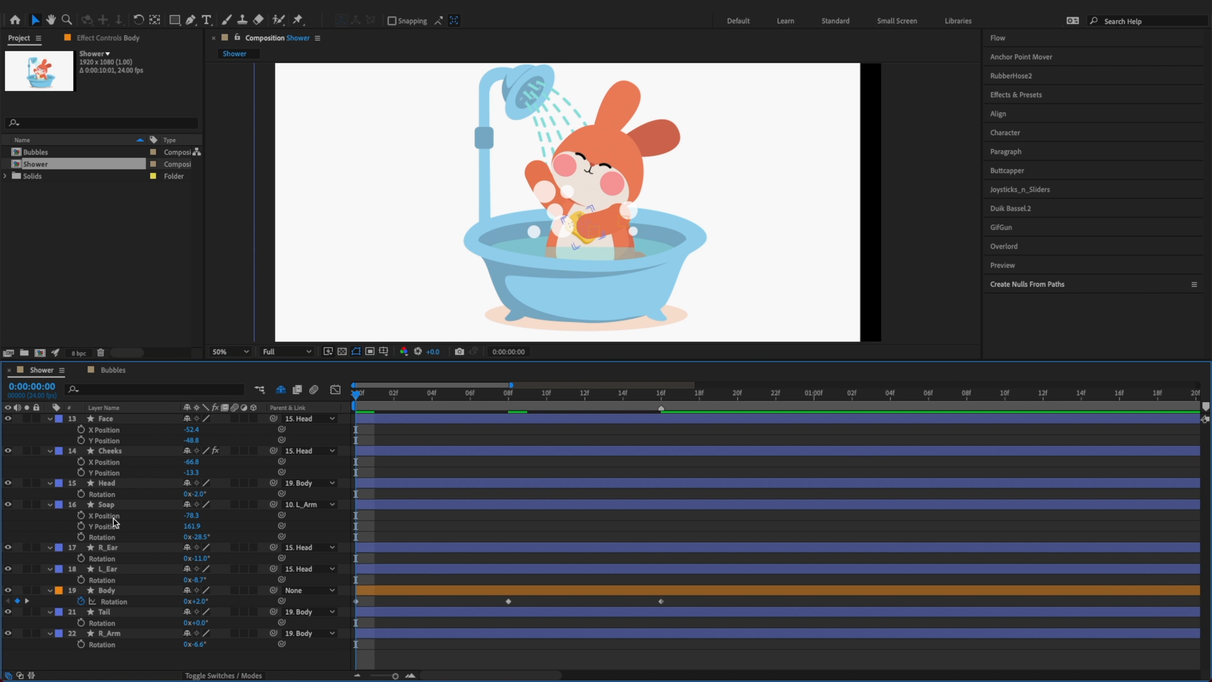
Keyframe the Head layer's Rotation at its current value at the first frame, 0:00:00:08 and 0:00:00:16, and save the project
click(120, 484)
click(81, 494)
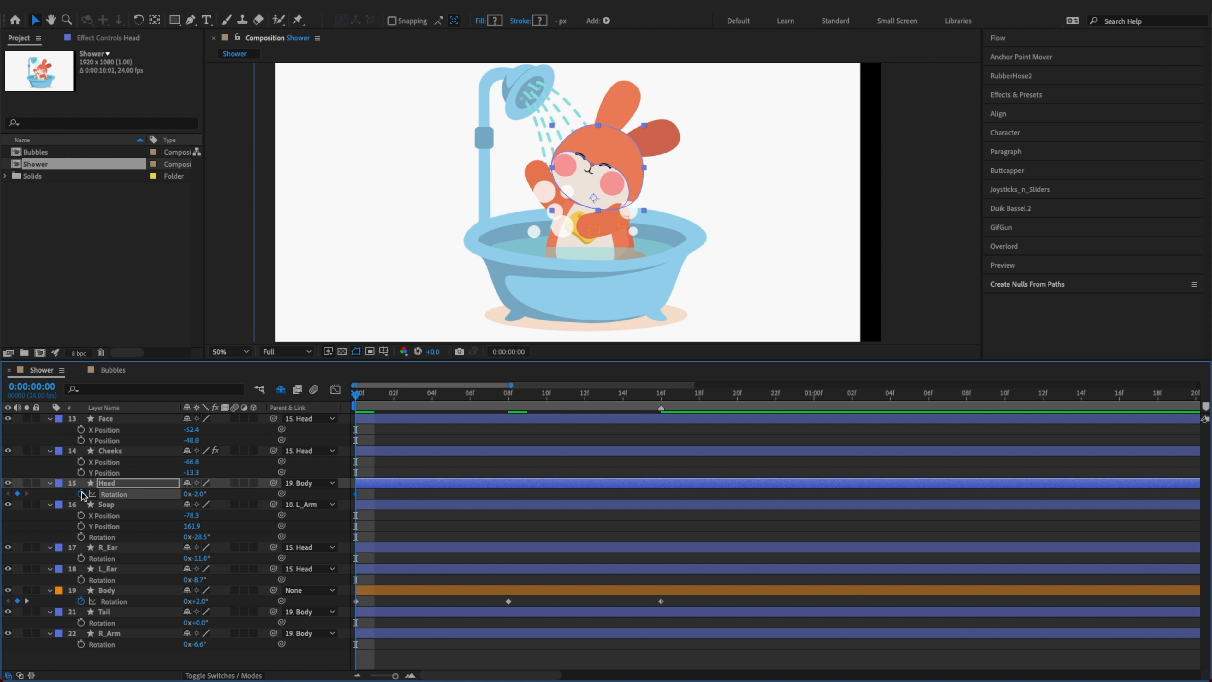
key(x)
click(17, 494)
key(x)
click(16, 494)
key(super+s)
Try a Head Rotation of 2° at 0:00:00:08 and compare that pose with the first frame
key(z)
key(z)
key(x)
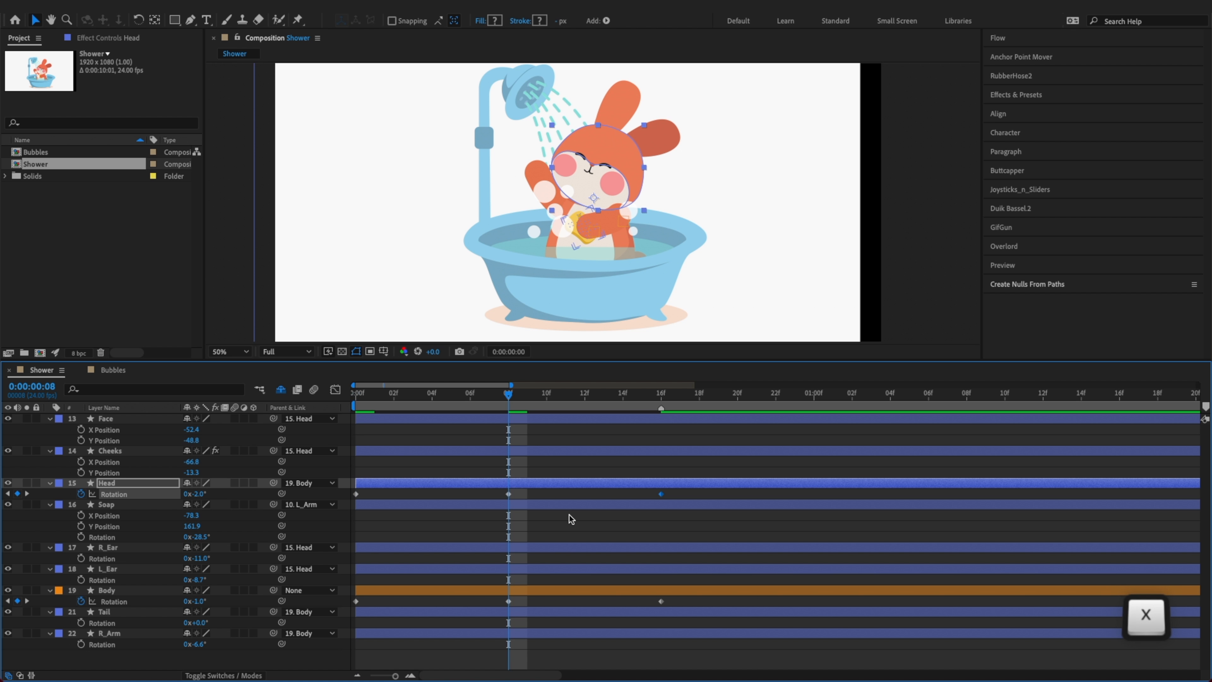
key(Return)
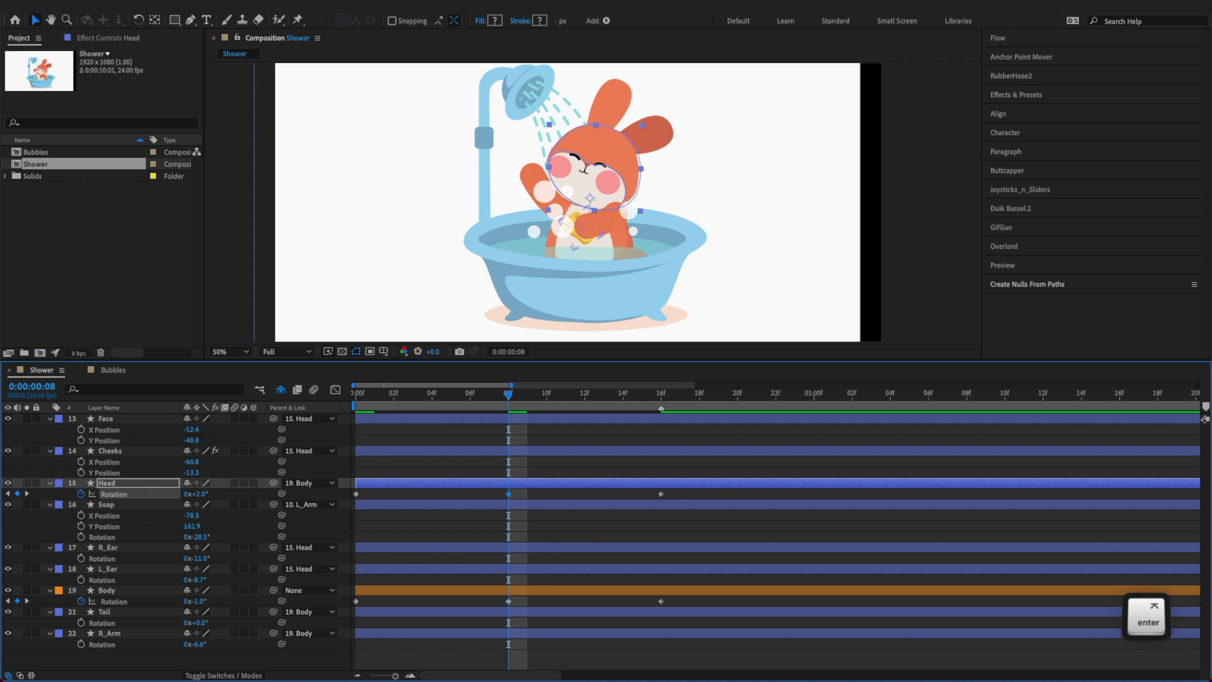
key(z)
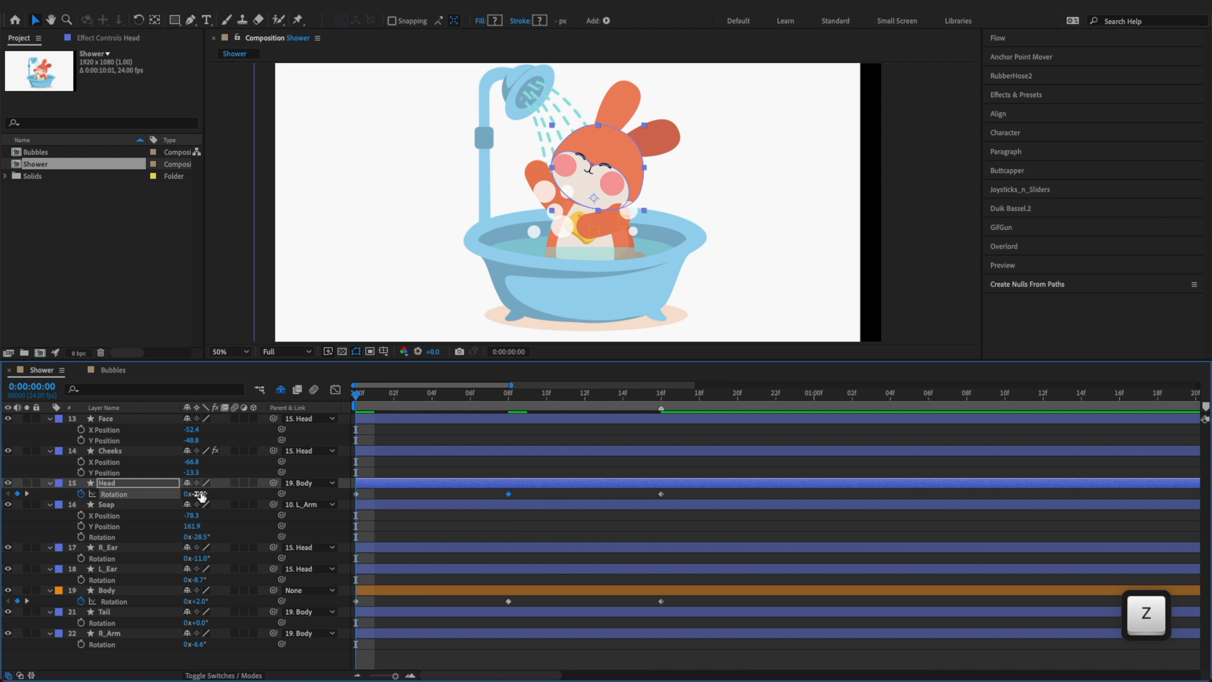
key(x)
key(z)
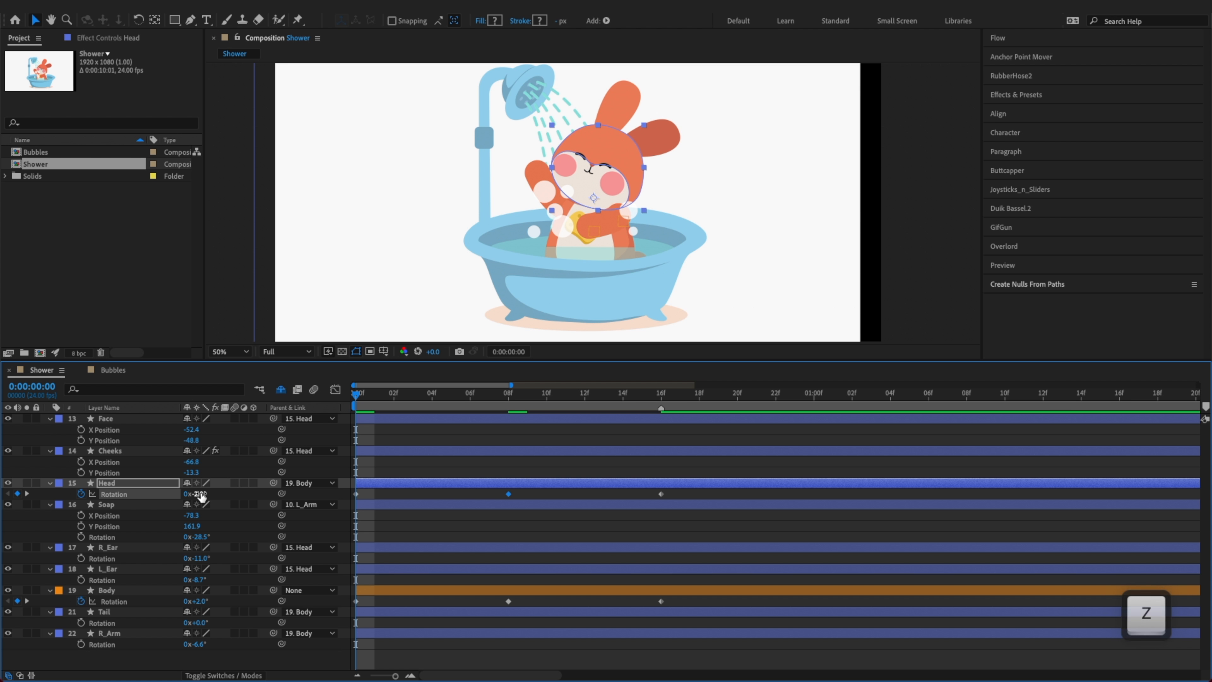
key(x)
key(z)
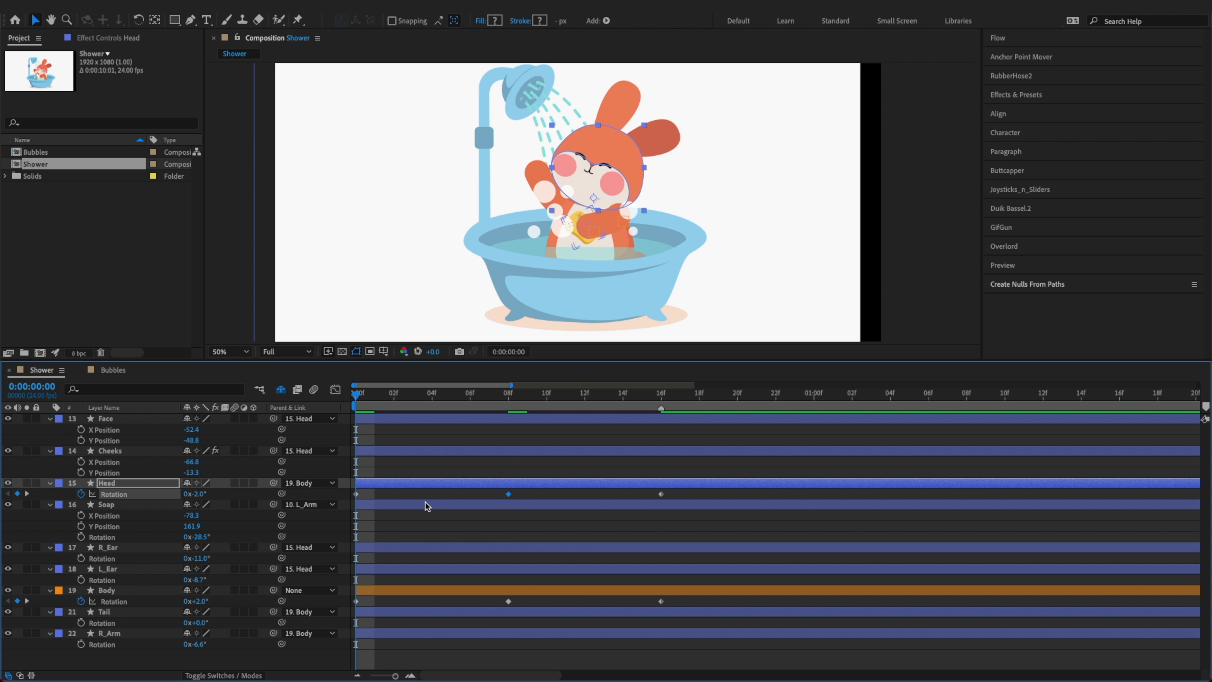
Set the Head layer's Rotation to 2° at the first frame and -2° at 0:00:00:08
click(197, 494)
text(2)
key(Return)
key(x)
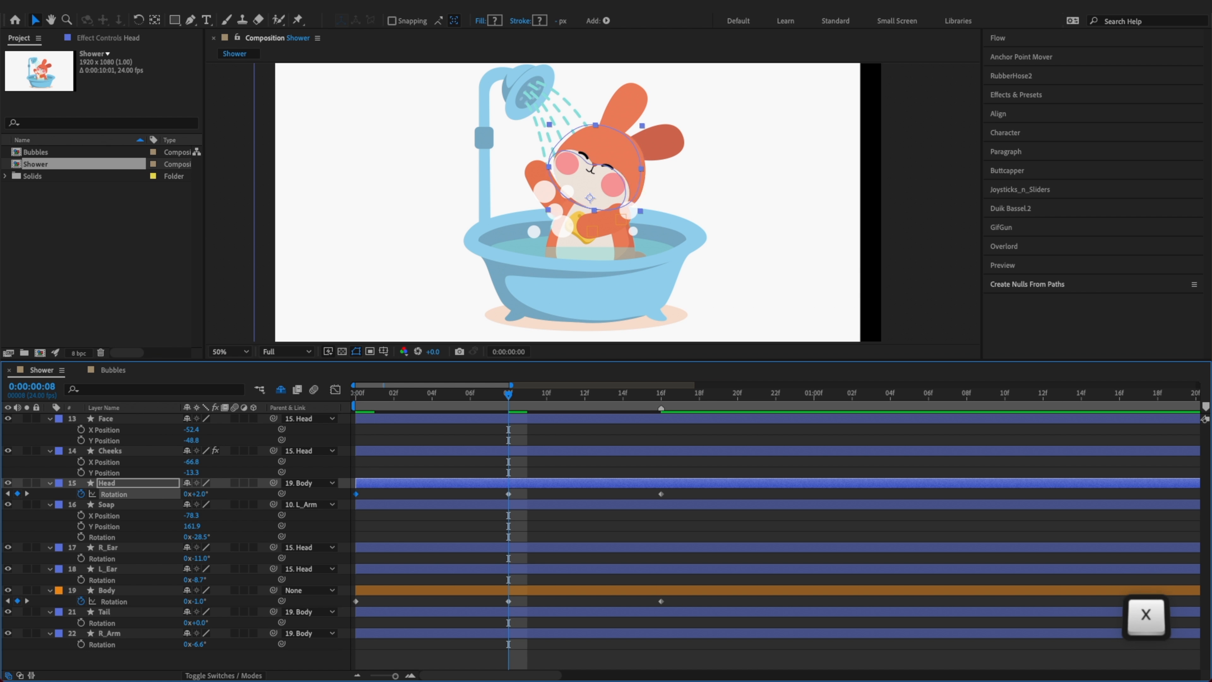
click(200, 495)
text(2)
key(Return)
Copy Head's first Rotation keyframe to 0:00:00:16 and return to the first frame
key(z)
key(x)
key(x)
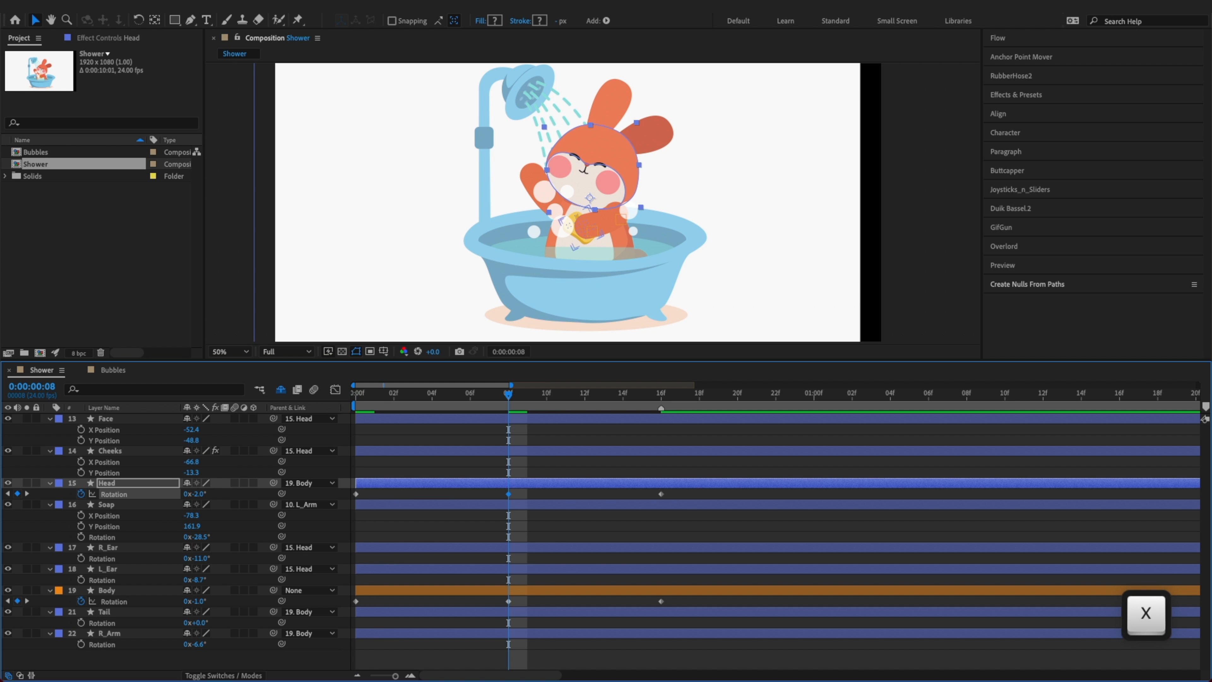
drag(388, 490, 359, 505)
key(ctrl+c)
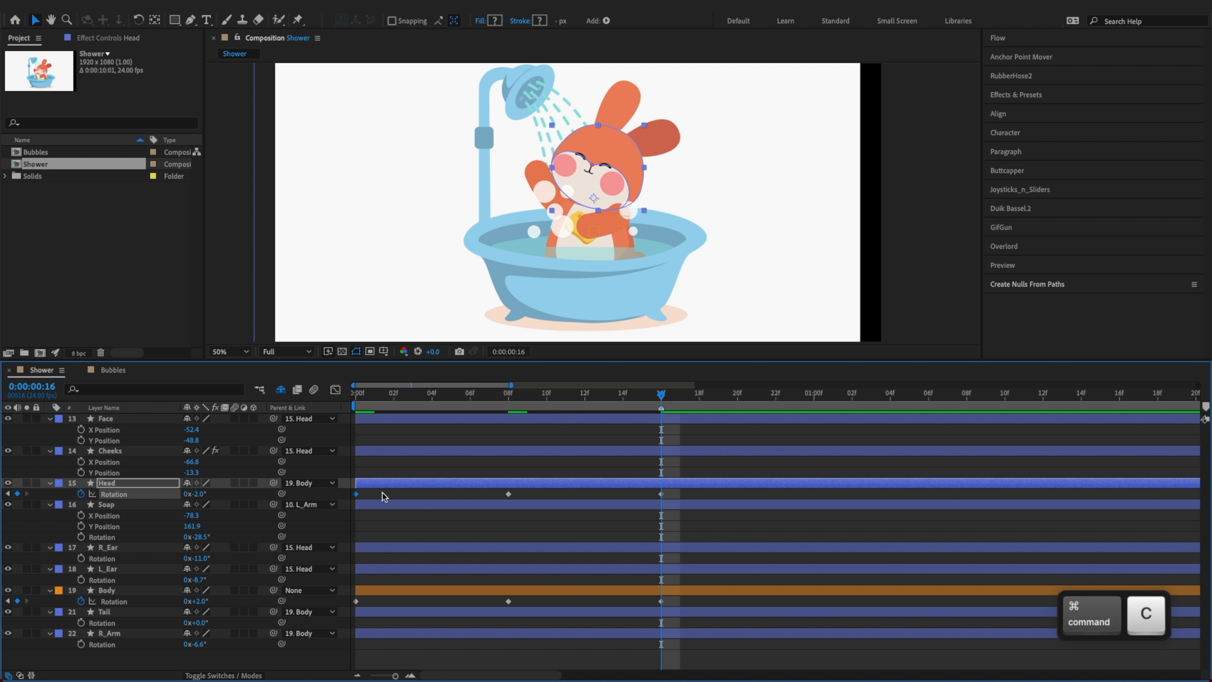
key(ctrl+v)
key(z)
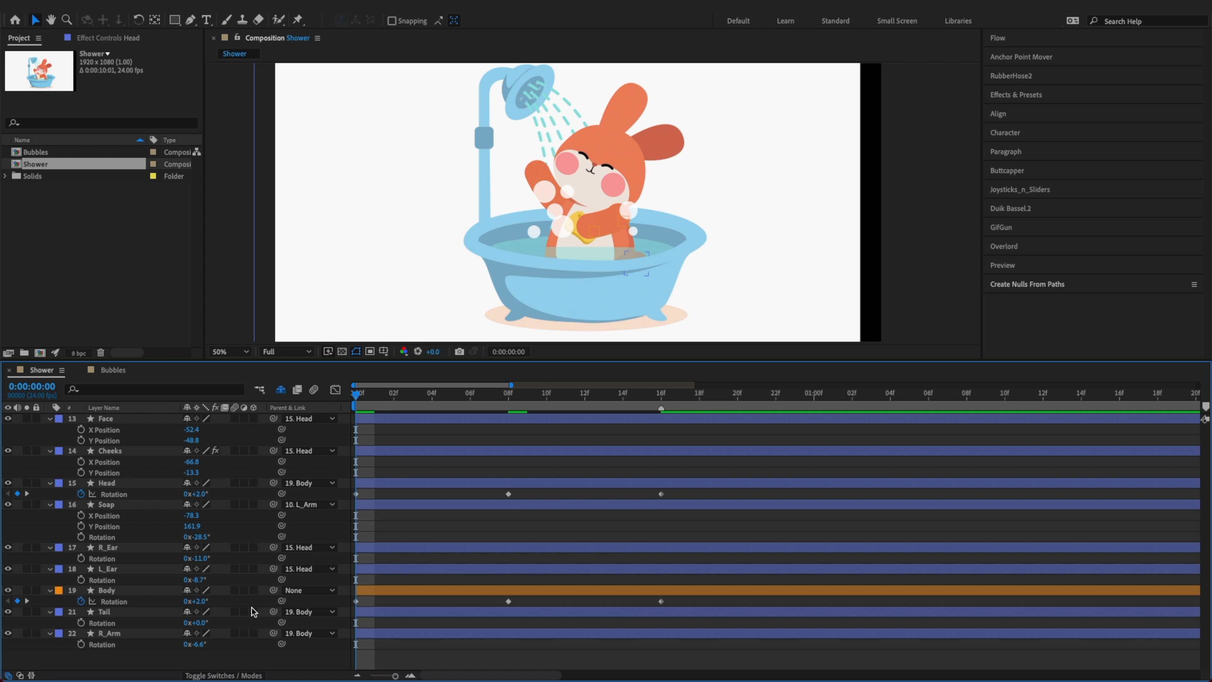
Set the Body layer's Rotation to 4° at the first frame and copy that keyframe to 0:00:00:16
click(196, 601)
text(4)
key(Return)
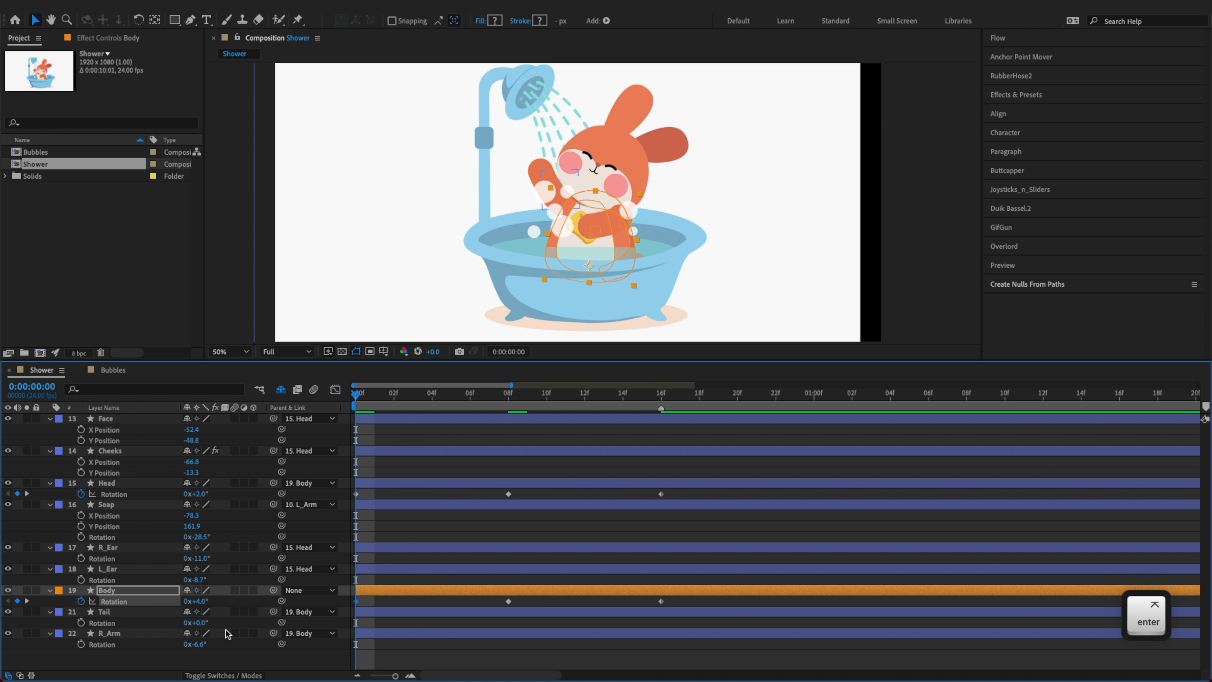
key(super+c)
key(x)
key(x)
key(super+v)
Step between the keyframes at the first frame, 0:00:00:08 and 0:00:00:16 to compare the body and head poses
key(z)
key(z)
key(x)
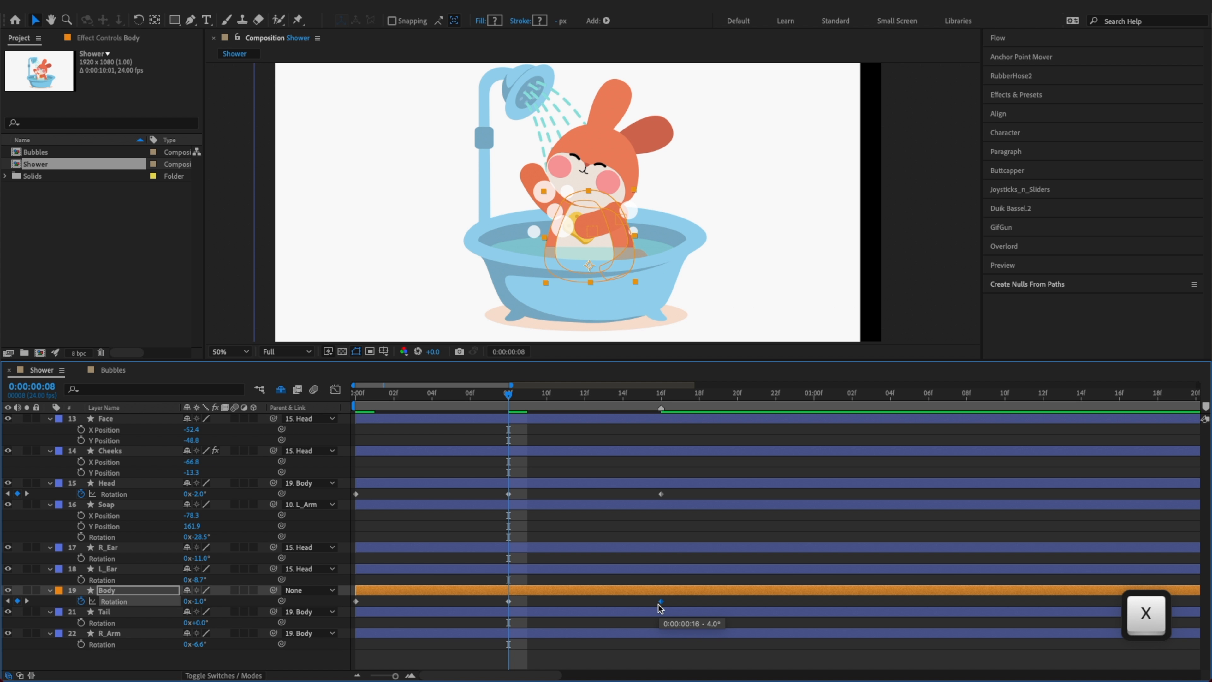
key(z)
key(x)
key(x)
key(z)
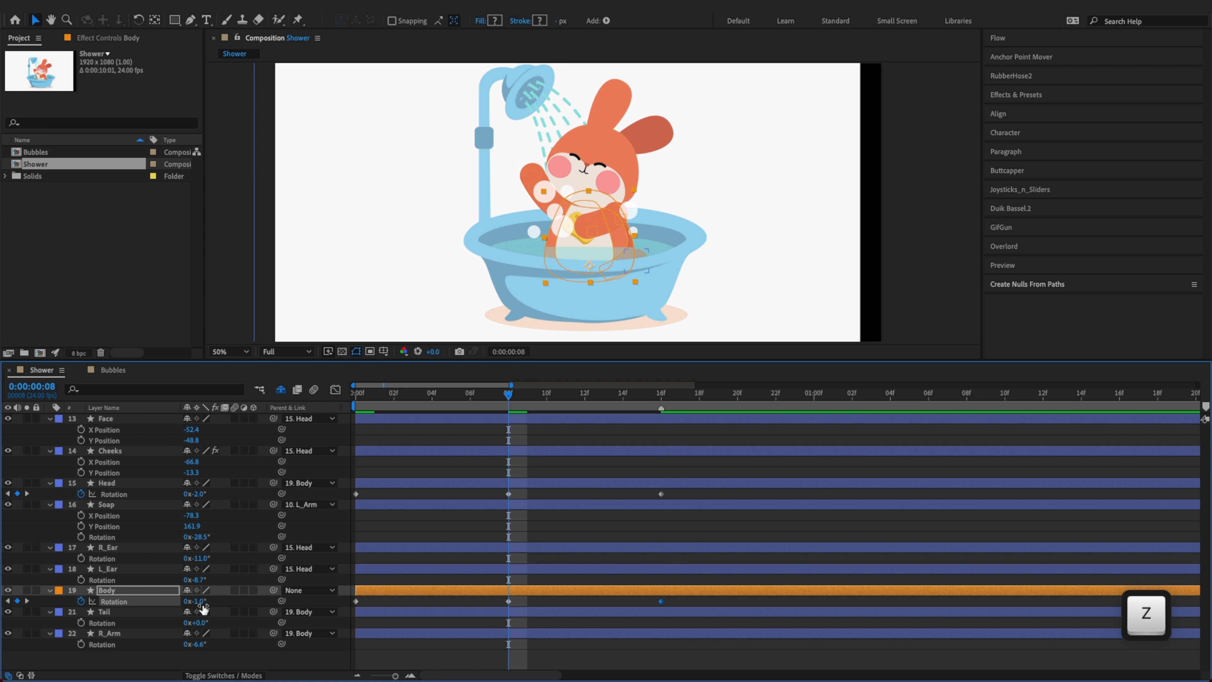
key(z)
key(x)
key(x)
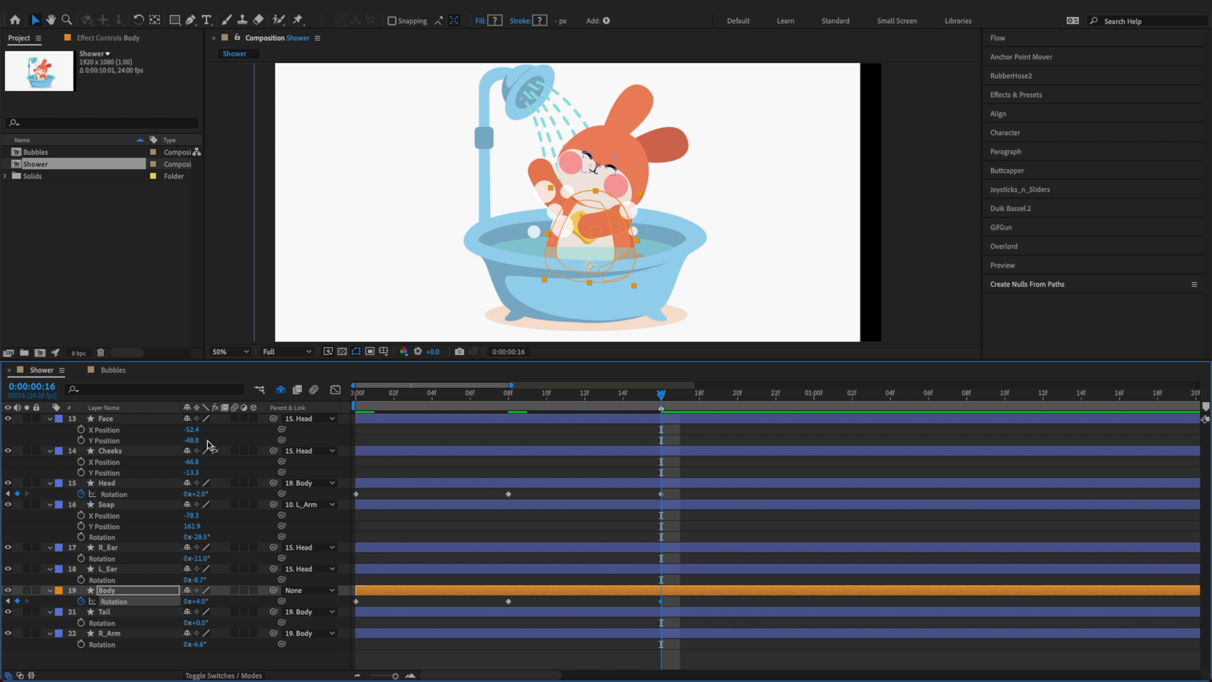
At 0:00:00:16, keyframe X and Y Position of Face and Cheeks and Rotation of Tail, R_Arm, L_Ear and R_Ear, and save the project
click(81, 430)
click(81, 439)
click(81, 472)
click(81, 461)
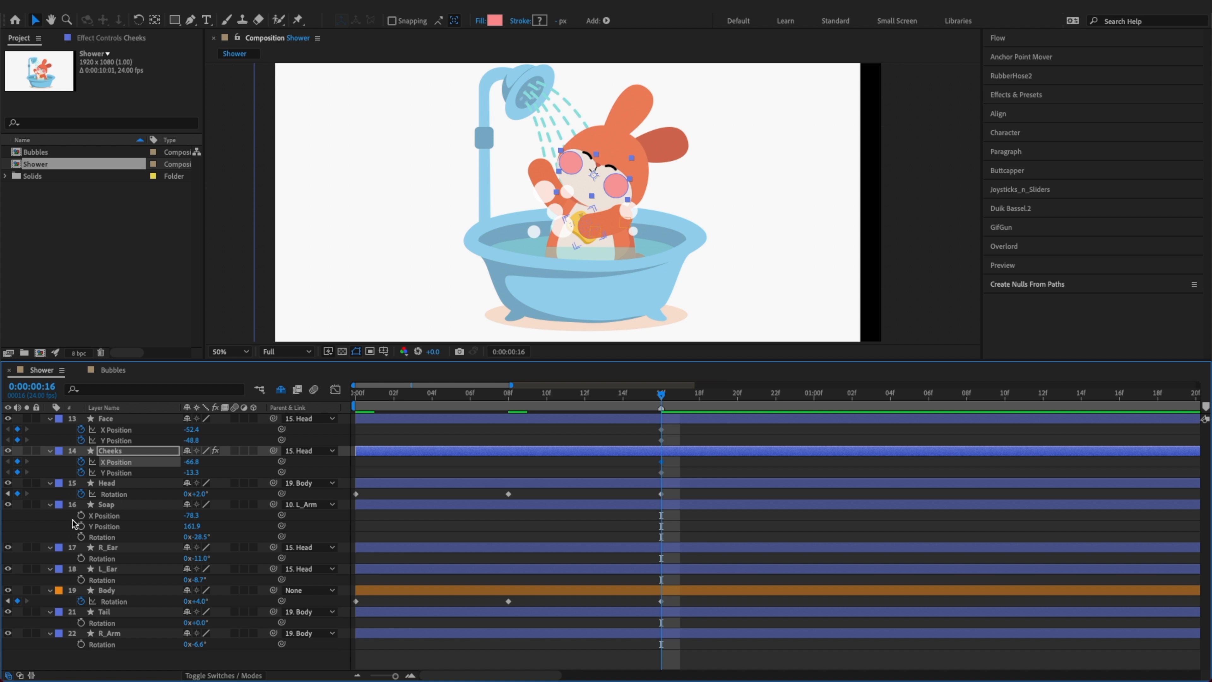
click(81, 622)
click(82, 644)
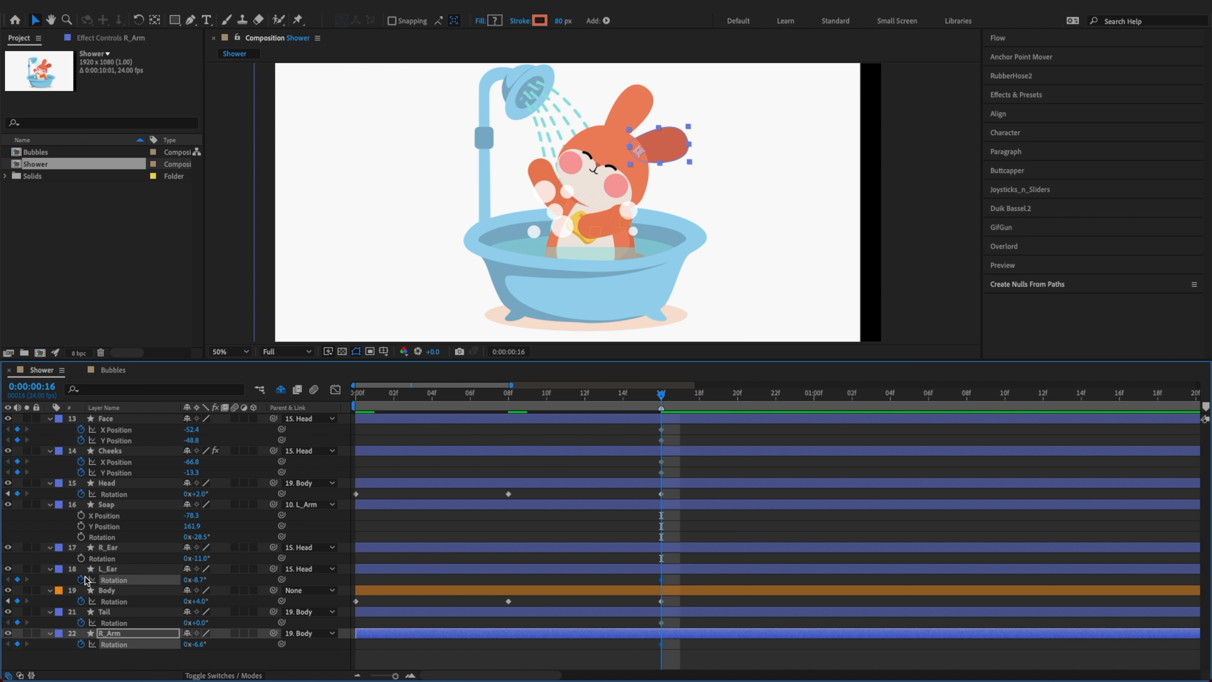
click(81, 579)
click(81, 558)
key(ctrl+s)
Add keyframes at the first frame to the Rotation of R_Arm, Tail and both ears and the X and Y Position of Face and Cheeks
key(Home)
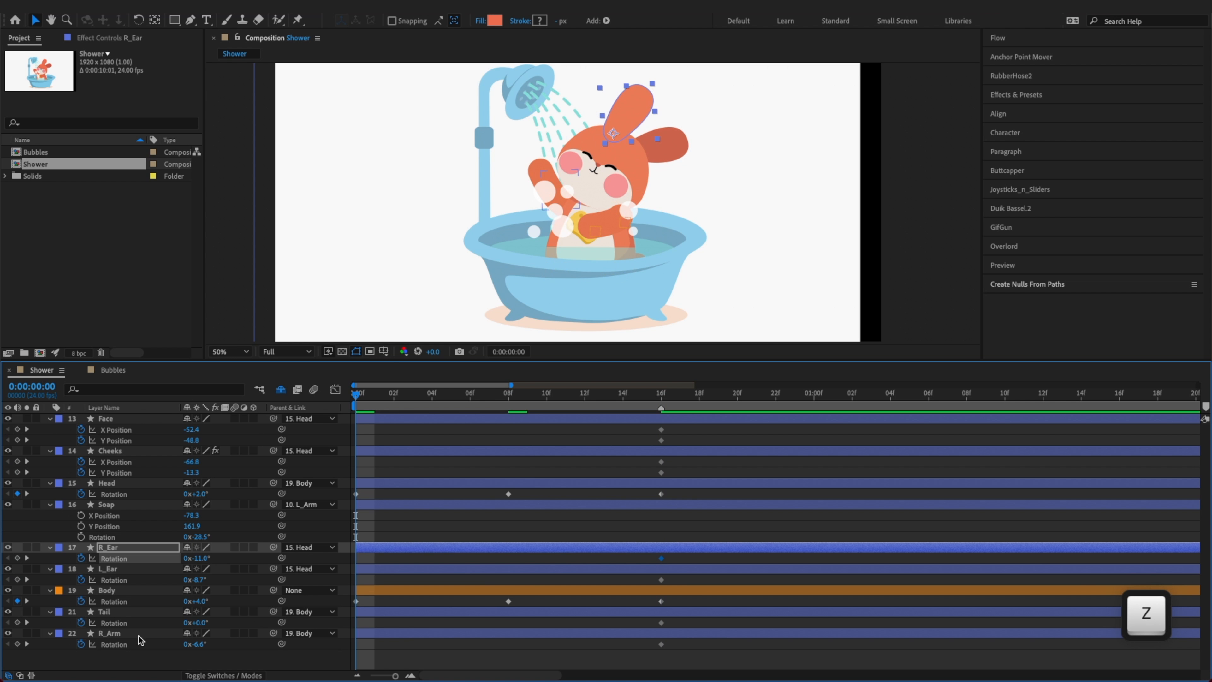
click(135, 632)
super+click(133, 612)
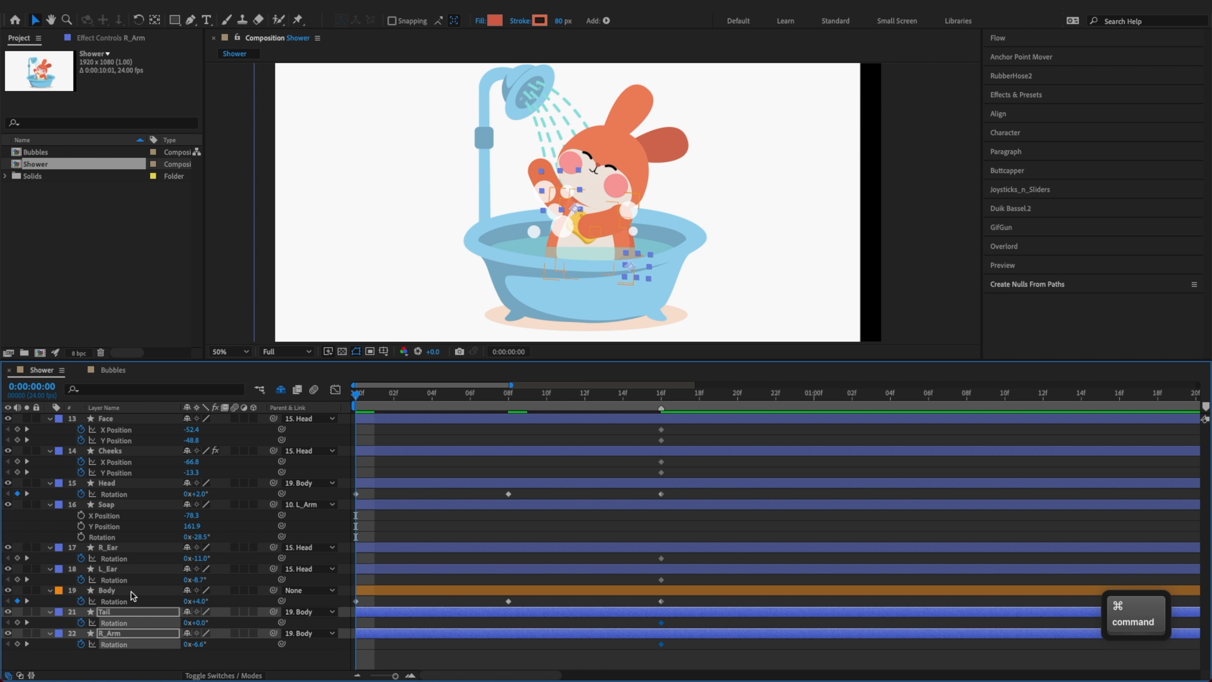
super+click(133, 569)
super+click(134, 548)
super+click(113, 536)
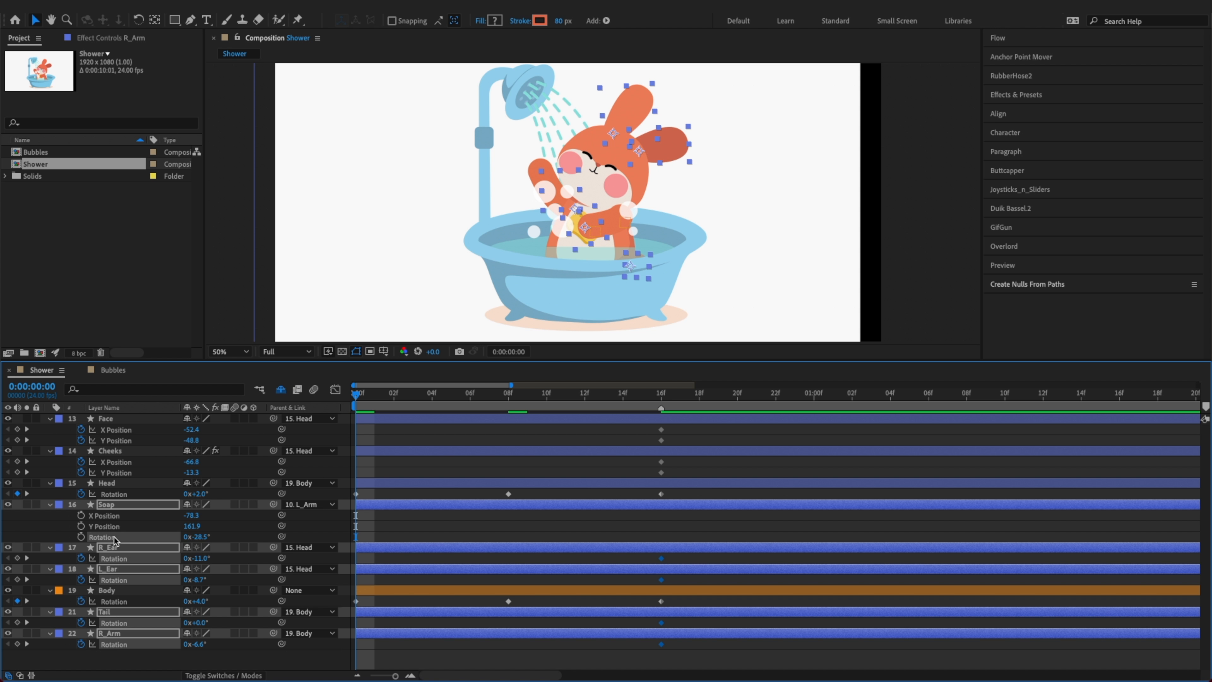
super+click(119, 527)
super+click(117, 515)
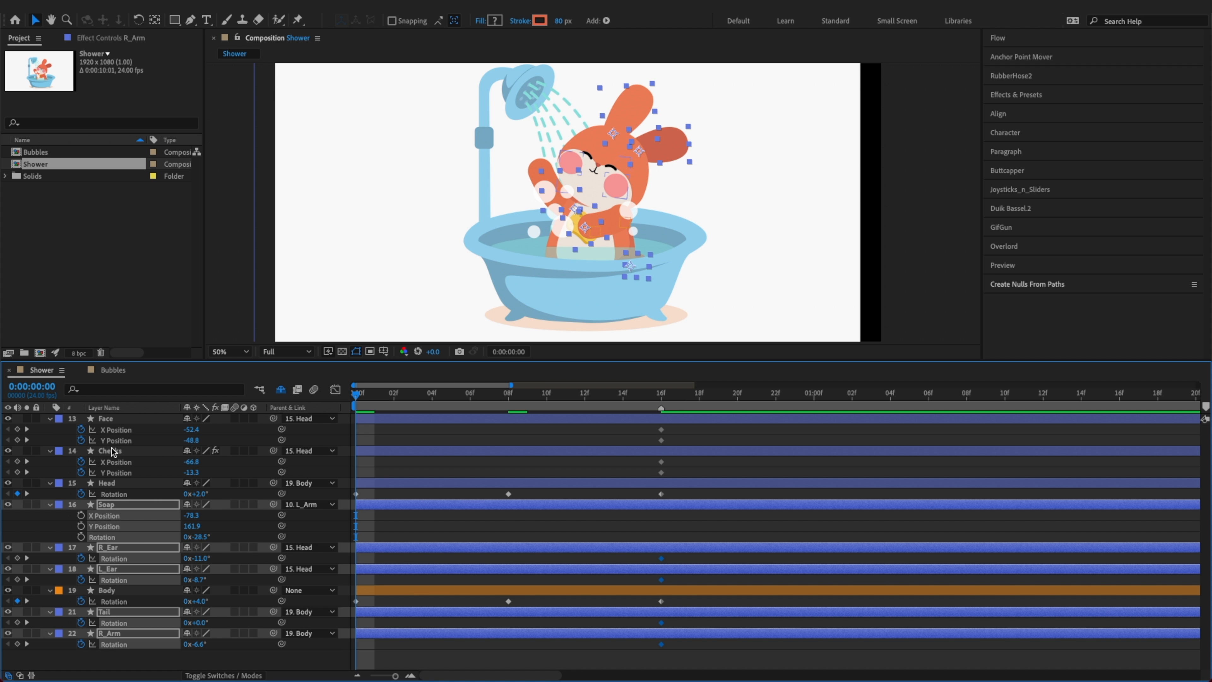
super+click(122, 430)
super+click(123, 439)
super+click(121, 462)
super+click(119, 473)
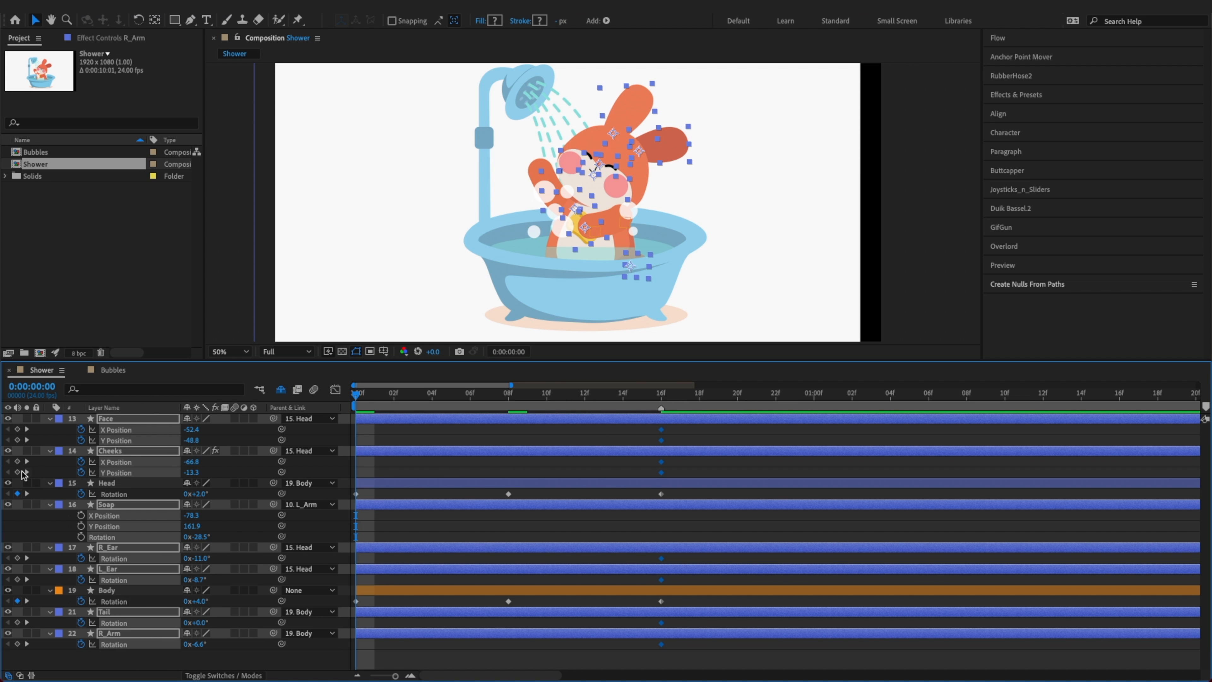
key(k)
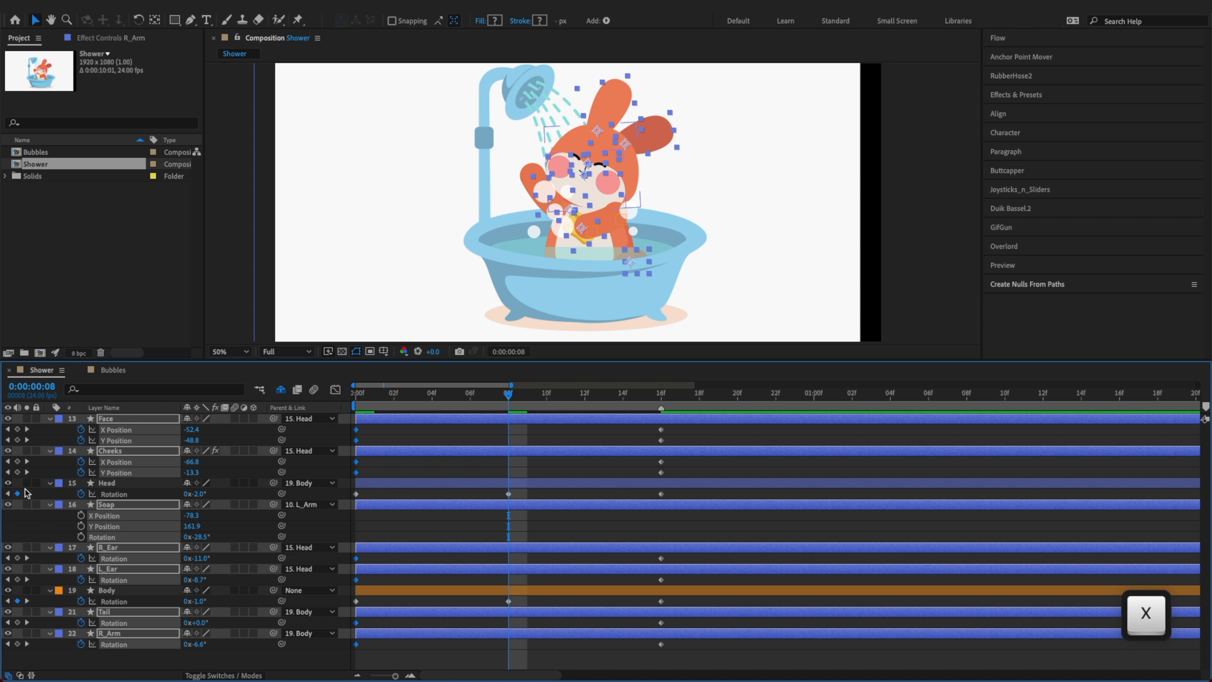
Add keyframes to the same face, cheek, ear, tail and arm properties at 0:00:00:08, and save the project
click(17, 473)
key(super+s)
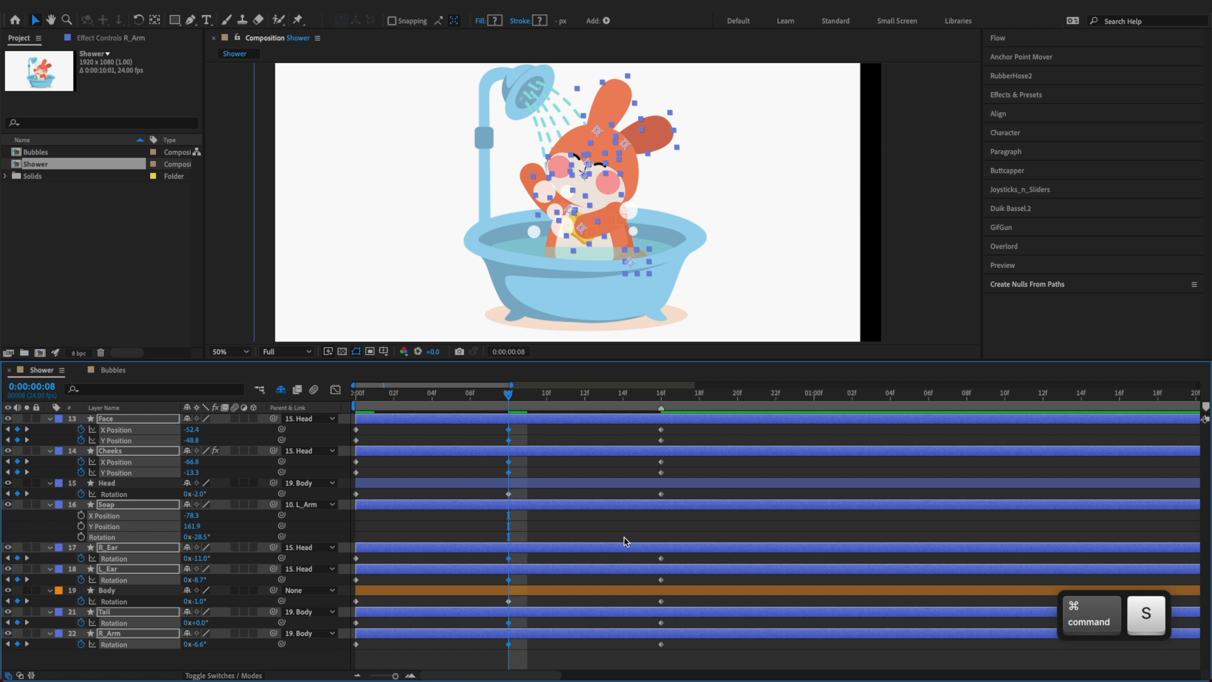
click(623, 528)
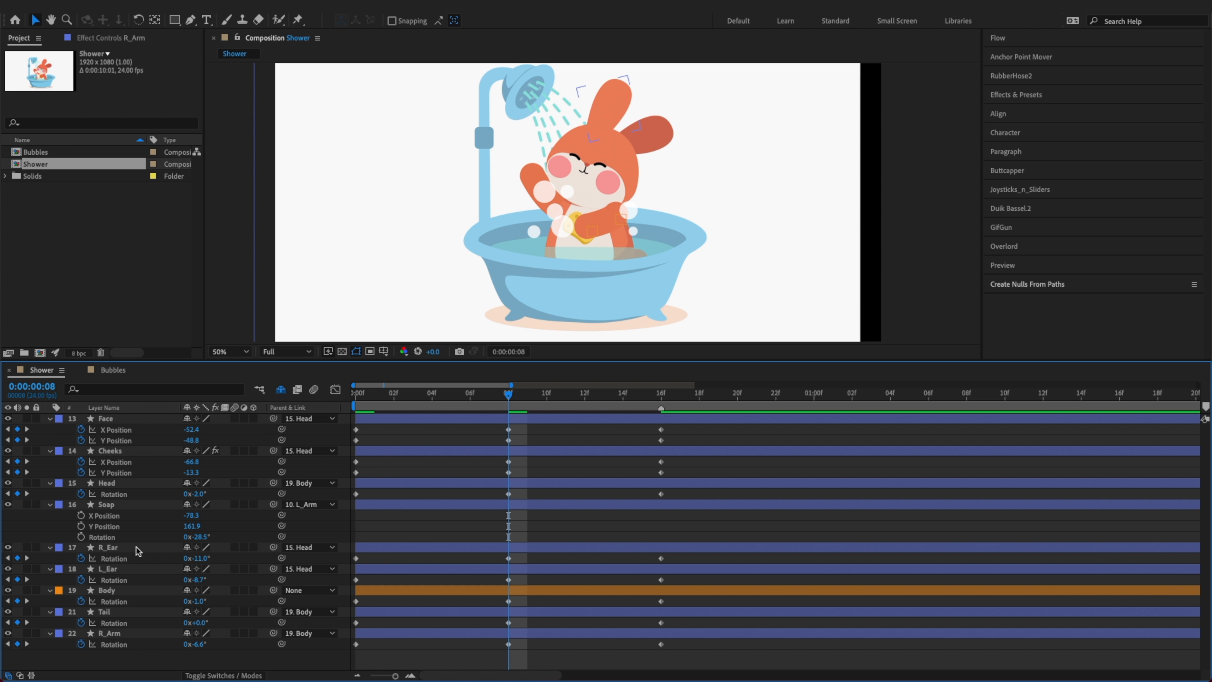
Keyframe Soap's X Position, Y Position and Rotation at 0:00:00:08, the first frame and 0:00:00:16, and save the project
click(118, 517)
shift+click(102, 537)
click(81, 537)
key(z)
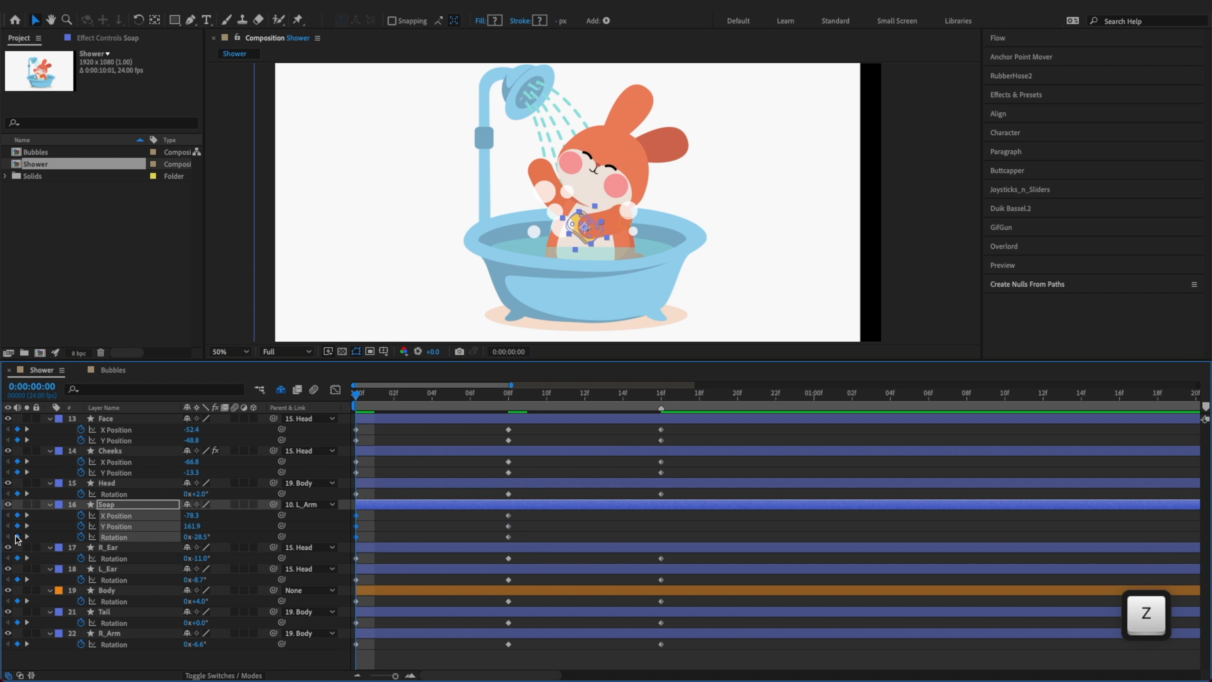
key(x)
key(super+s)
click(762, 521)
Compare the rabbit's poses across the keyframes and return to the first frame
key(z)
key(z)
key(x)
key(z)
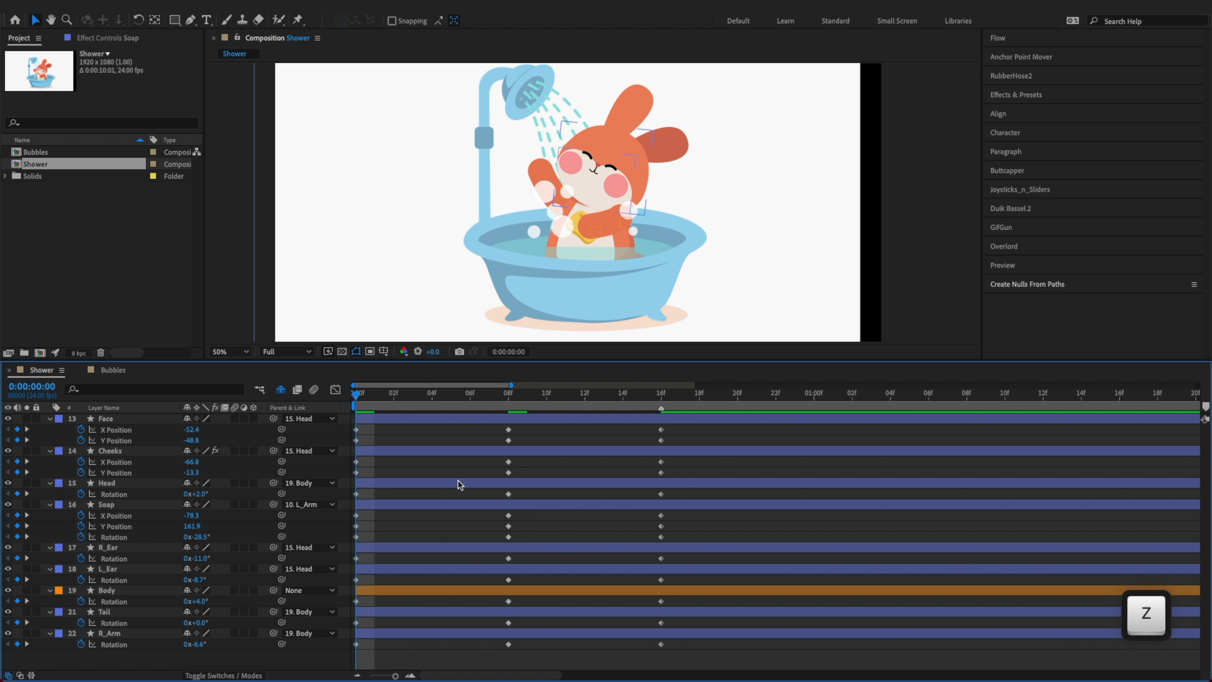
key(z)
key(x)
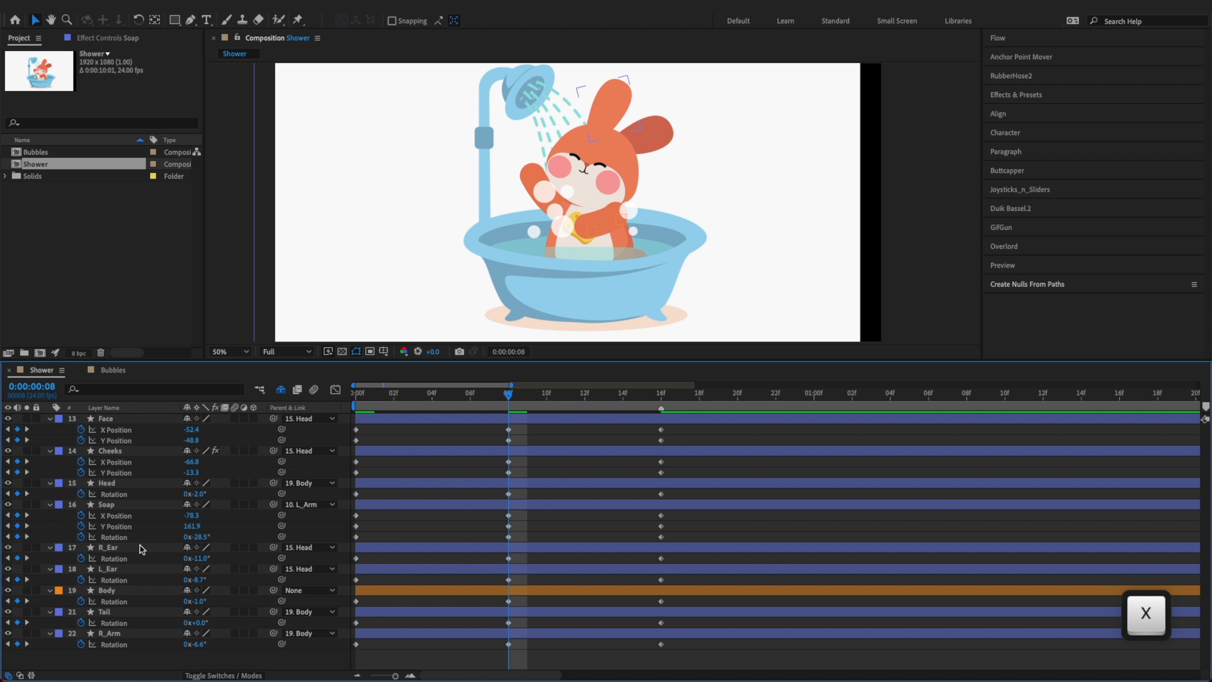
key(z)
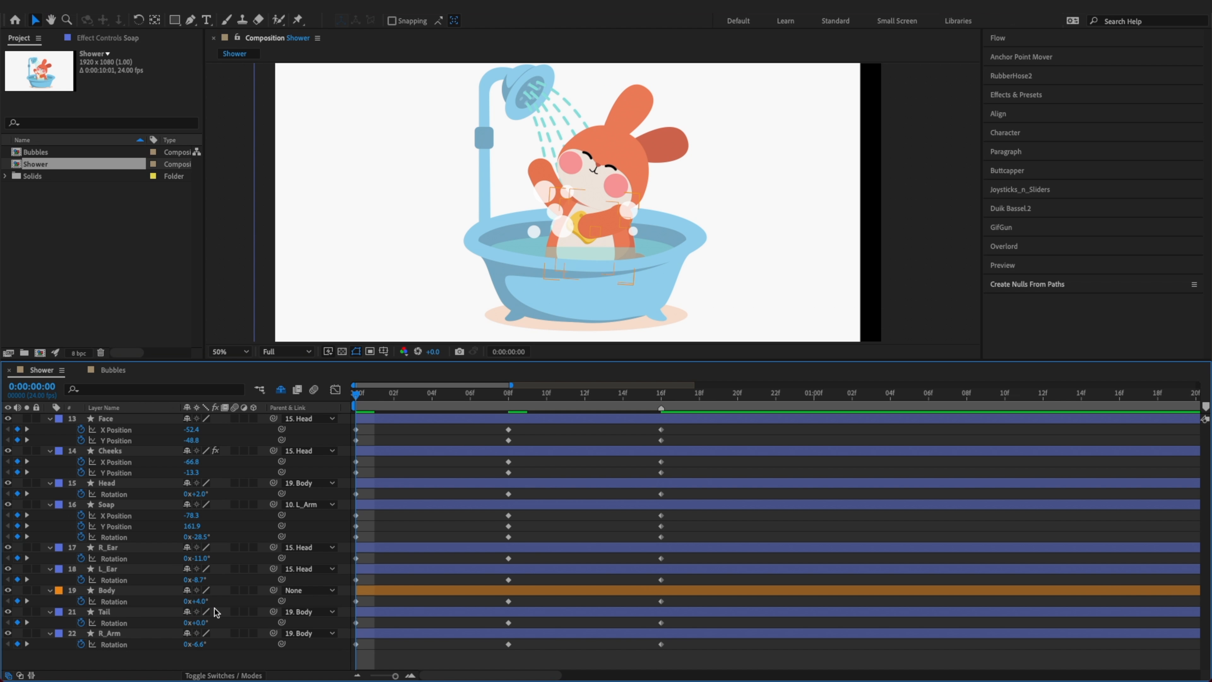
Try R_Arm Rotation values of about -20.6° and -6° at the first frame
drag(197, 645, 191, 645)
click(199, 645)
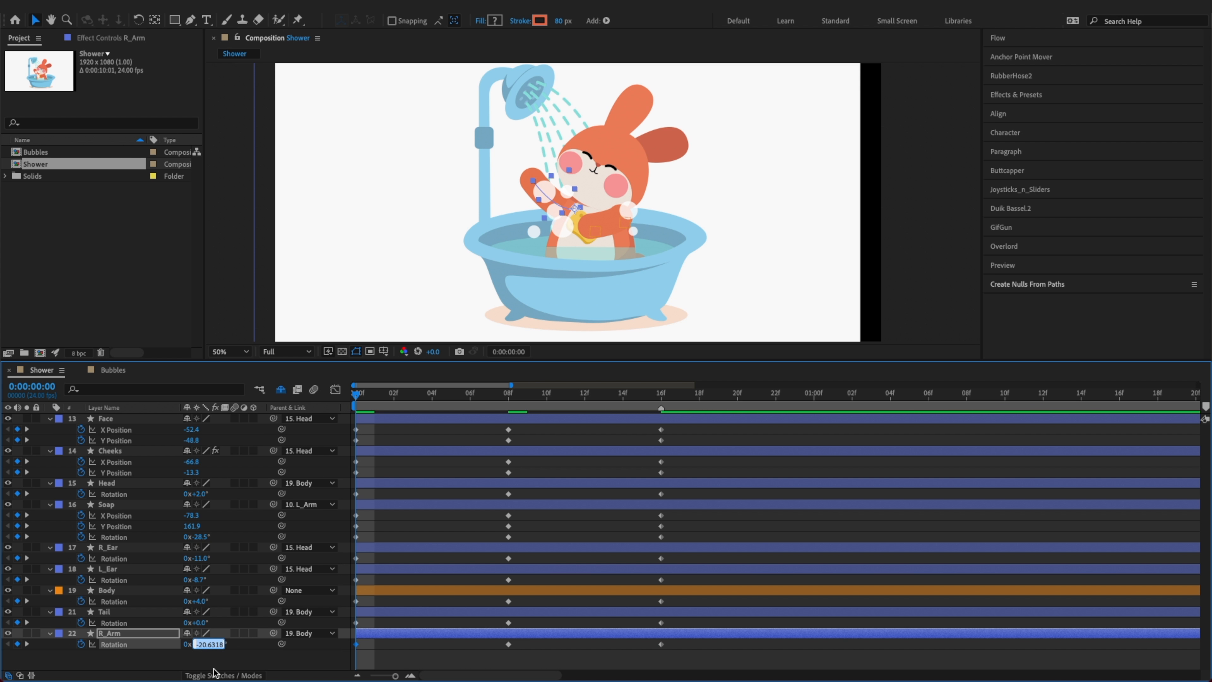
text(-6)
key(Return)
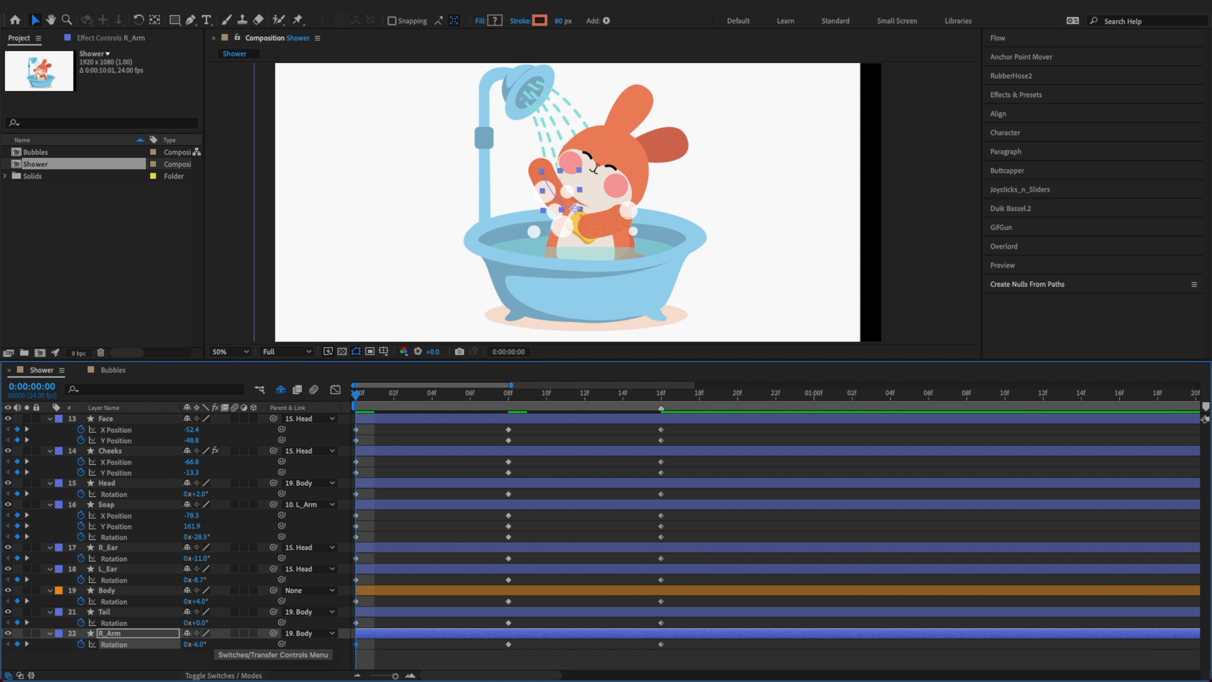
Set the R_Arm layer's Rotation to -10° at the first frame and -4° at 0:00:00:08, and compare the two poses
click(198, 644)
text(-8)
key(Return)
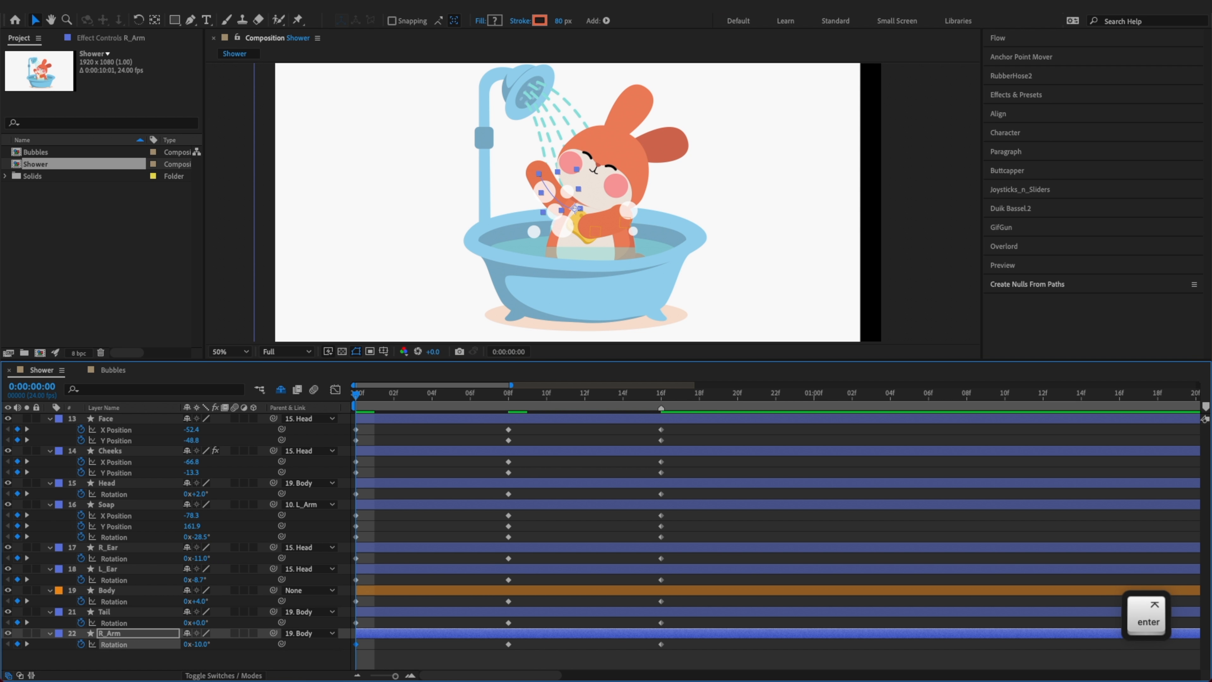
key(x)
key(z)
key(x)
click(198, 645)
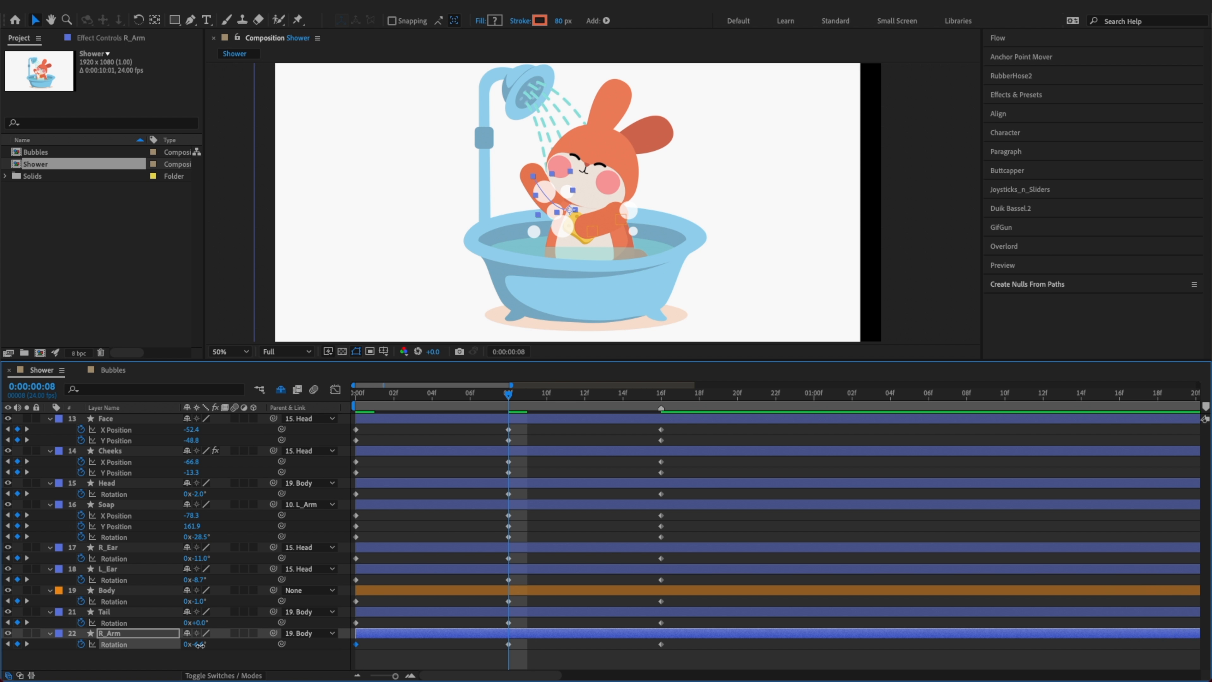
text(-4)
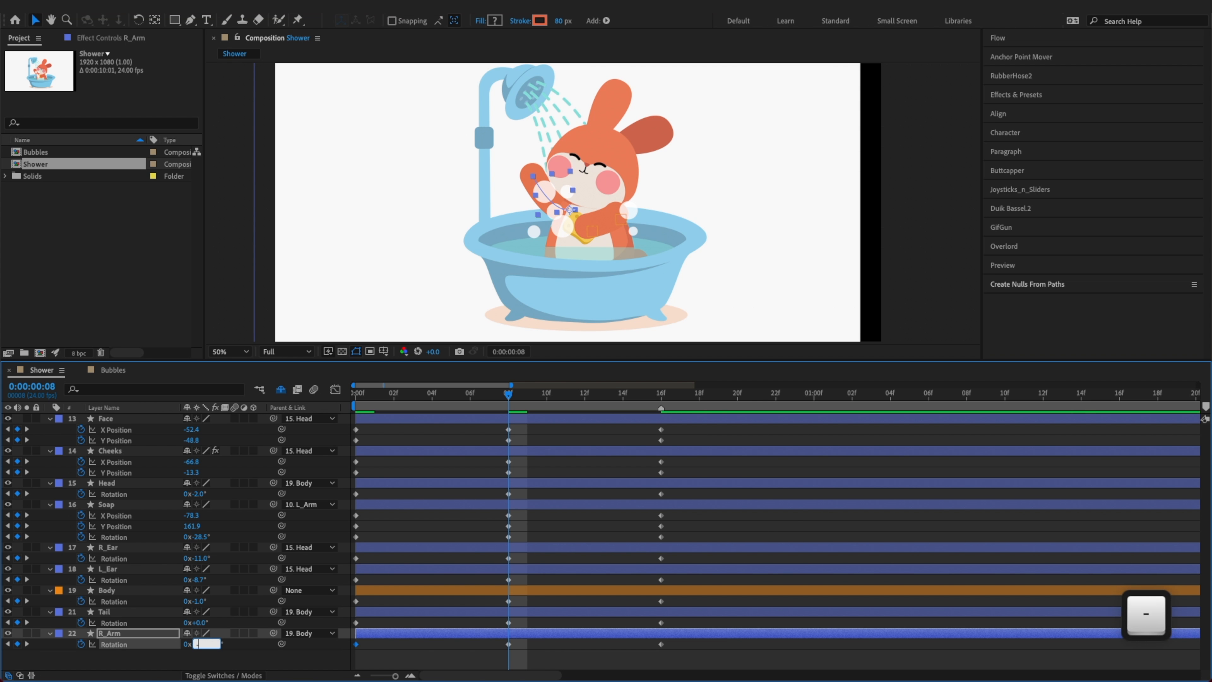
key(Return)
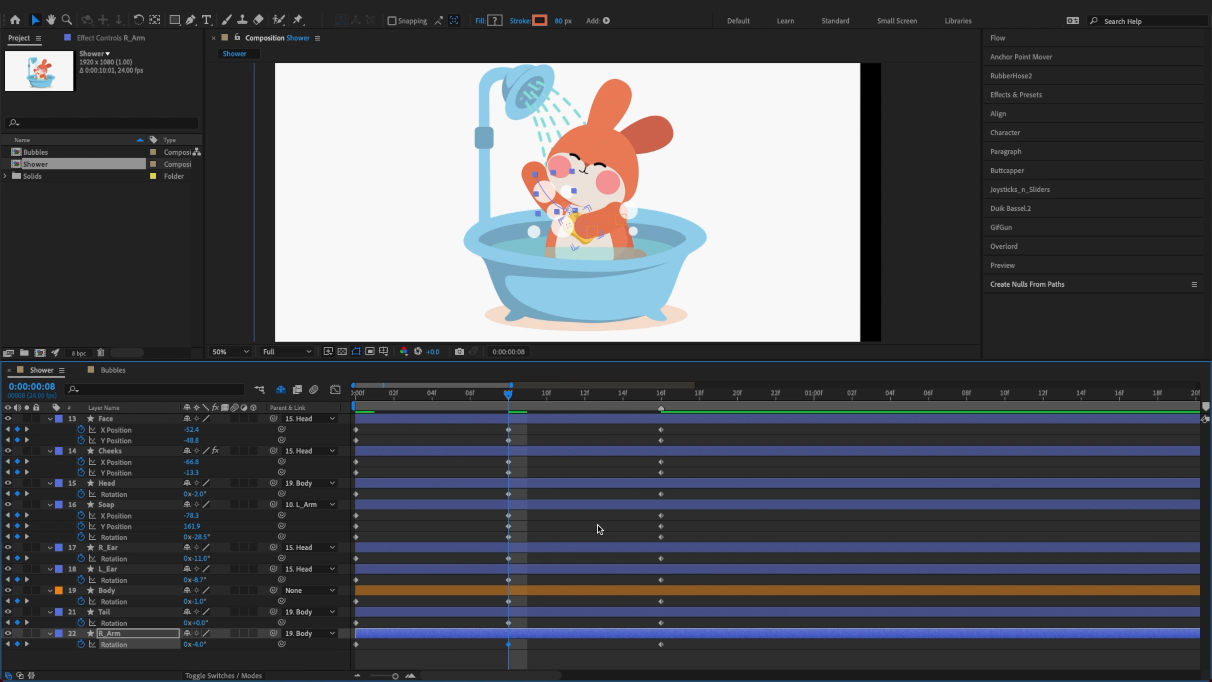
key(z)
key(x)
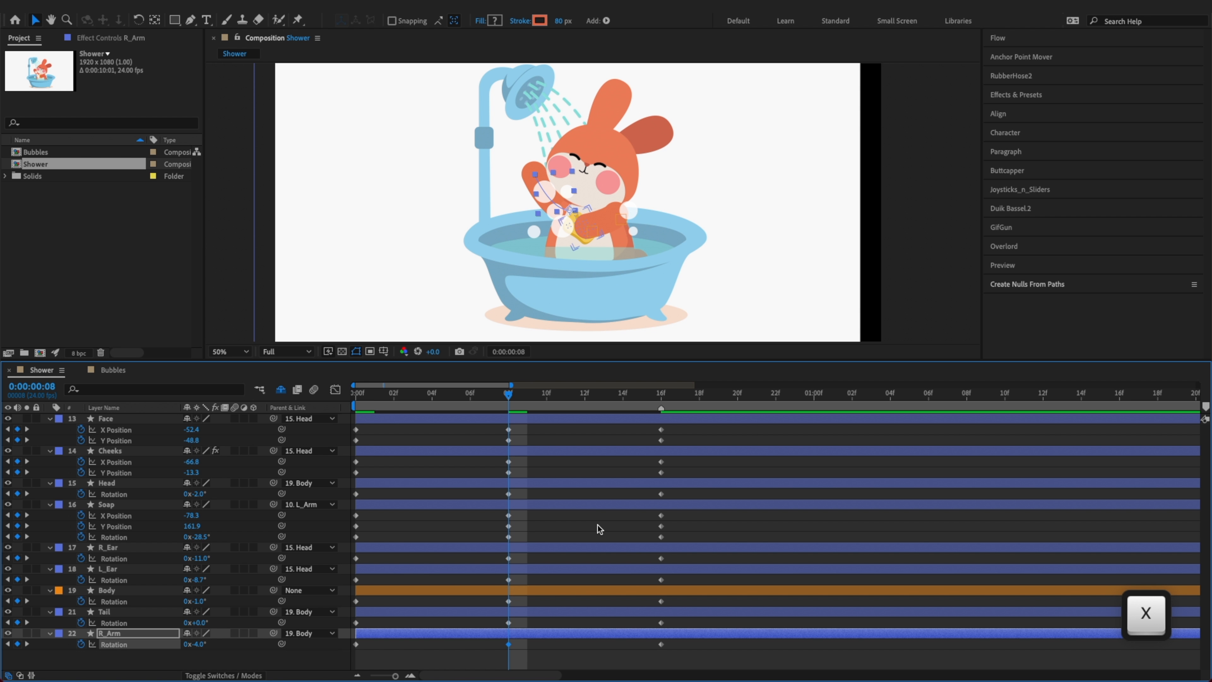
Copy R_Arm's first Rotation keyframe to 0:00:00:16 and compare the poses across the loop
key(z)
key(x)
key(x)
drag(373, 647, 358, 650)
key(super+c)
key(super+v)
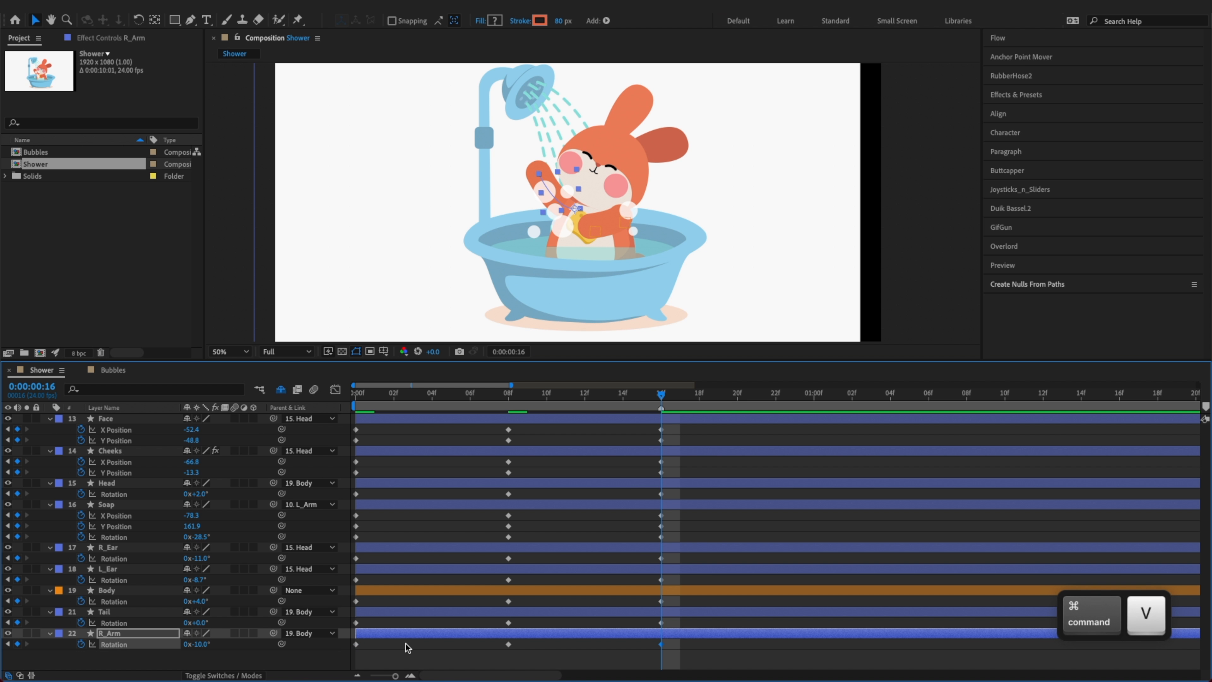
key(z)
key(x)
key(z)
key(x)
key(z)
Copy the Body layer's Rotation keyframes onto the Tail layer, starting at the first frame
click(114, 601)
key(super+c)
click(126, 623)
key(super+v)
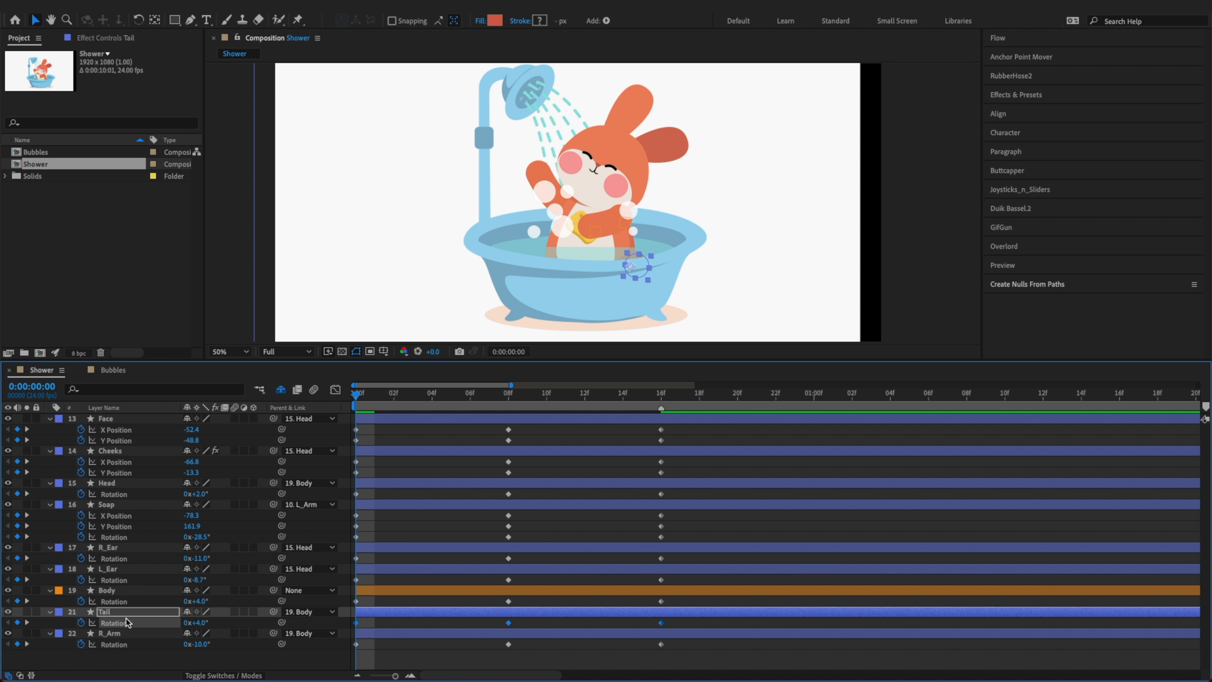
key(x)
key(z)
click(374, 625)
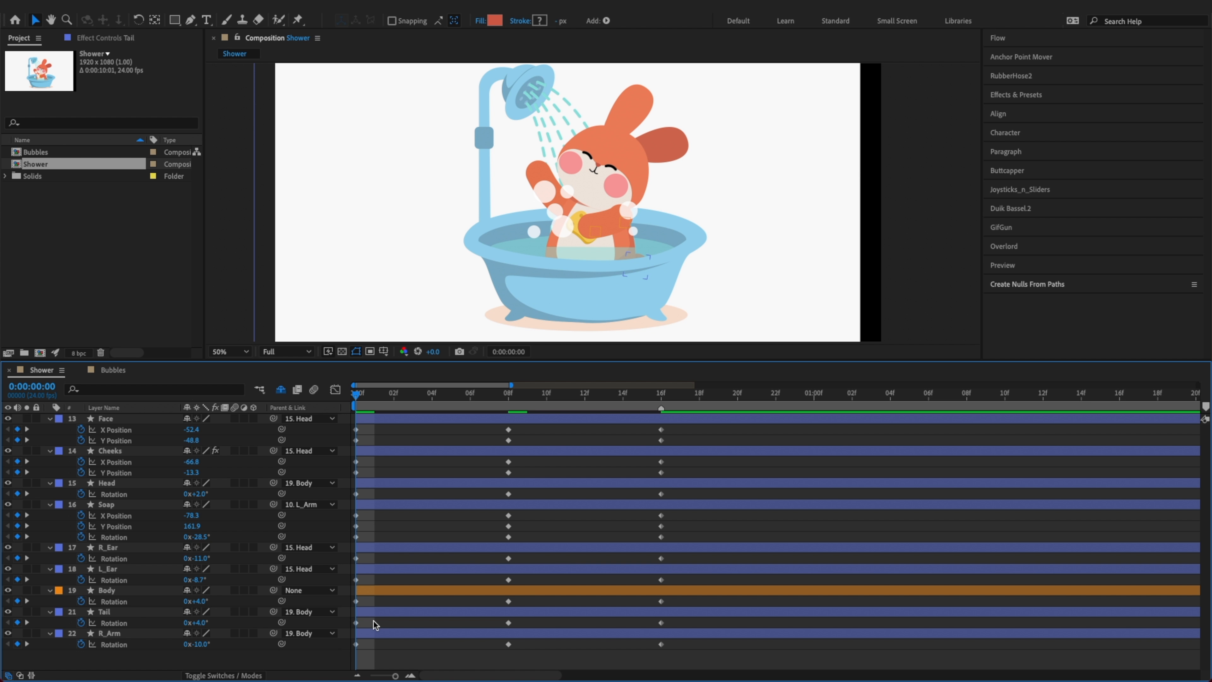
Set the Tail's Rotation to -4° at the first frame, 1° at 0:00:00:08 and -4° at 0:00:00:16
click(199, 622)
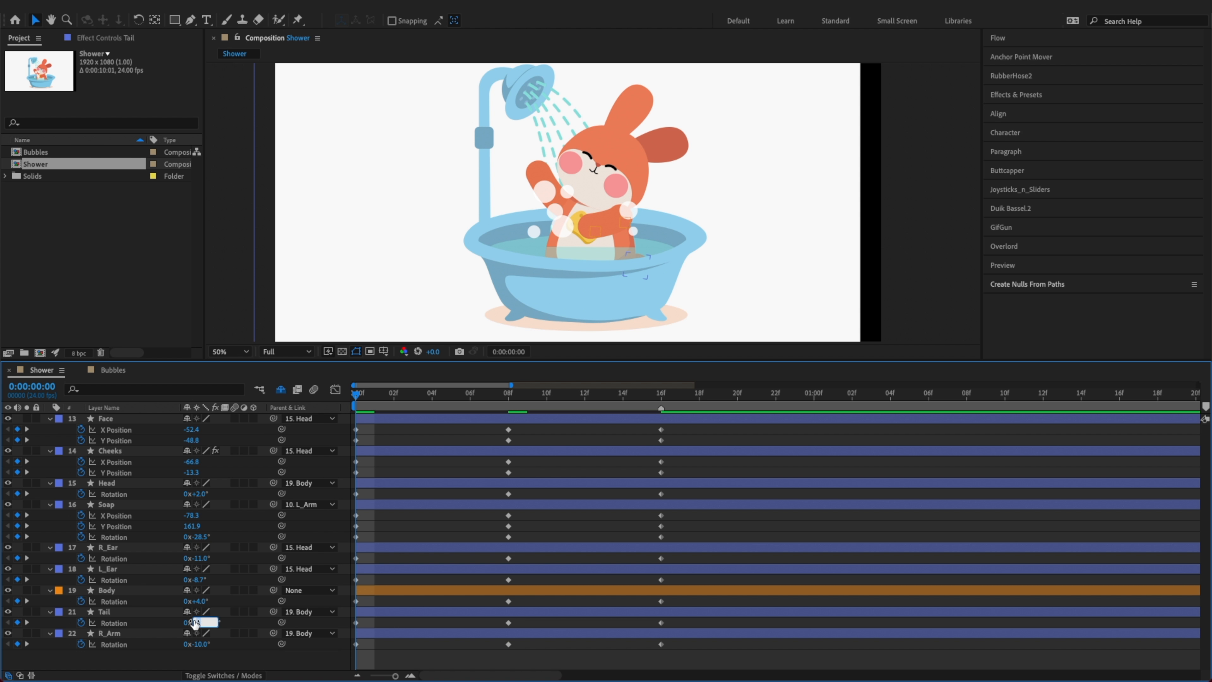
key(Return)
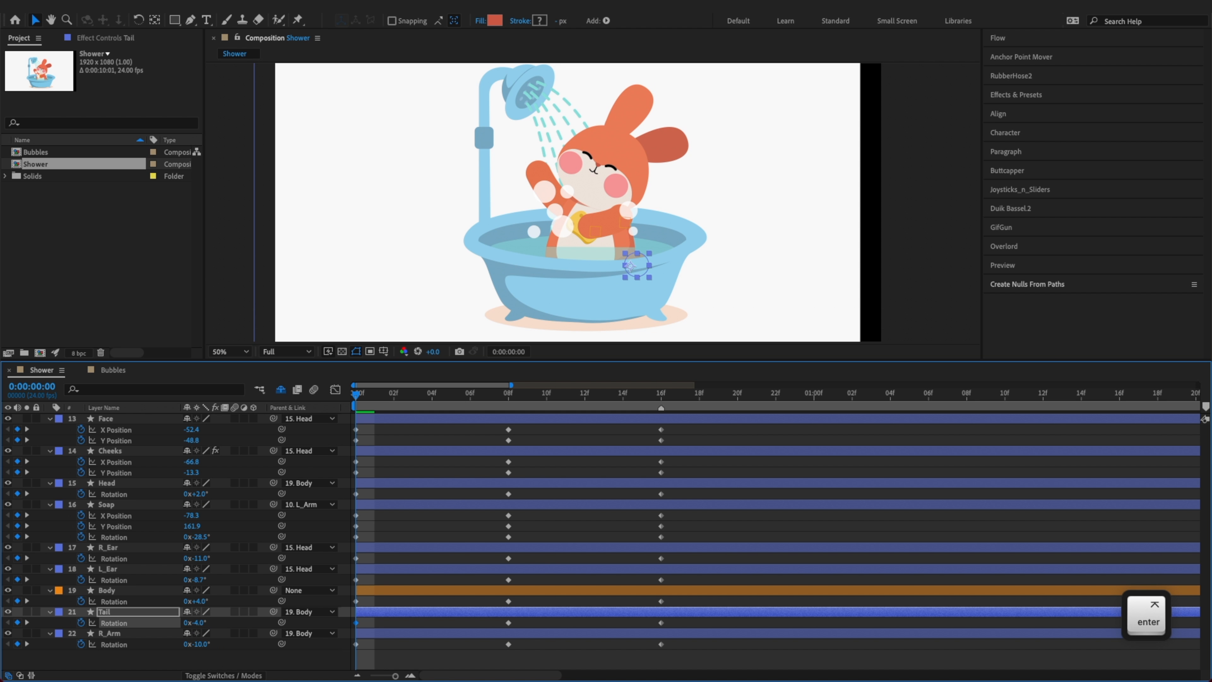
key(x)
click(199, 623)
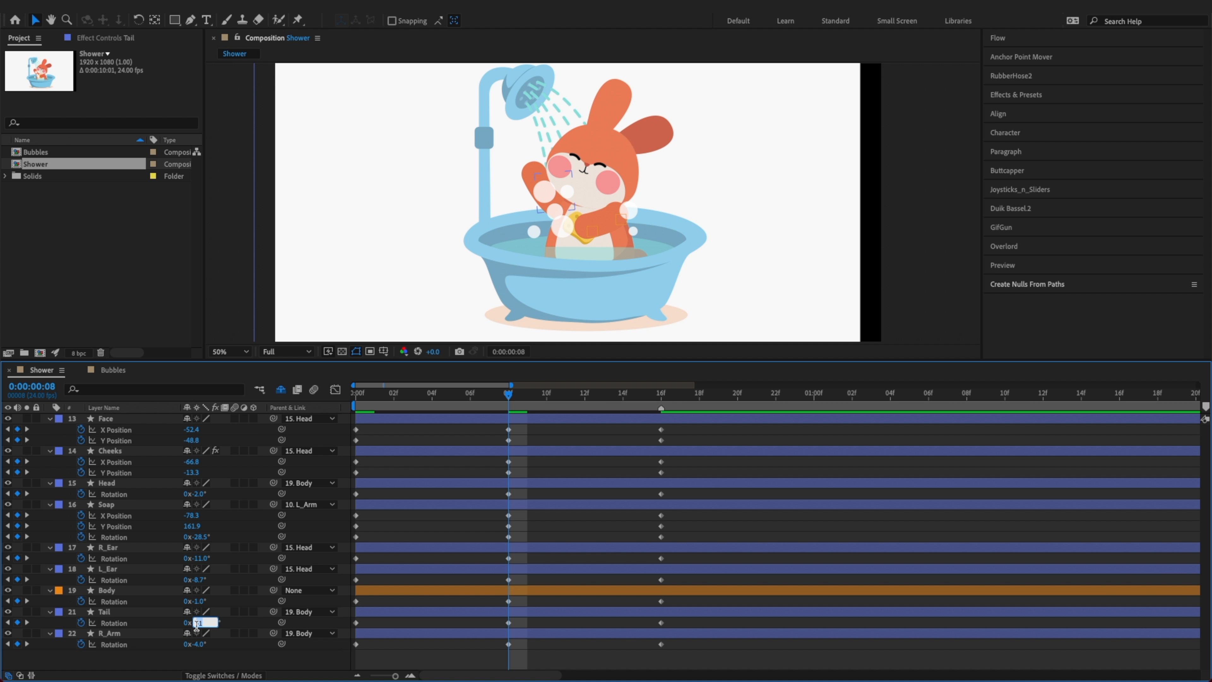
key(Return)
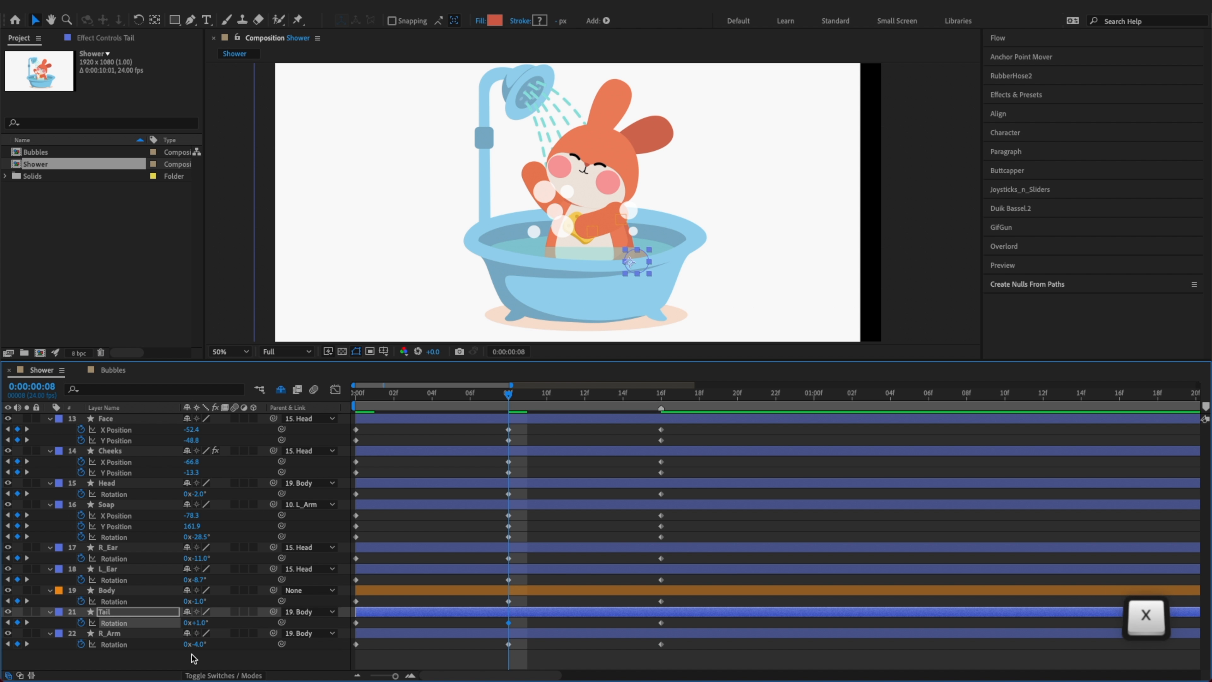
key(x)
click(199, 622)
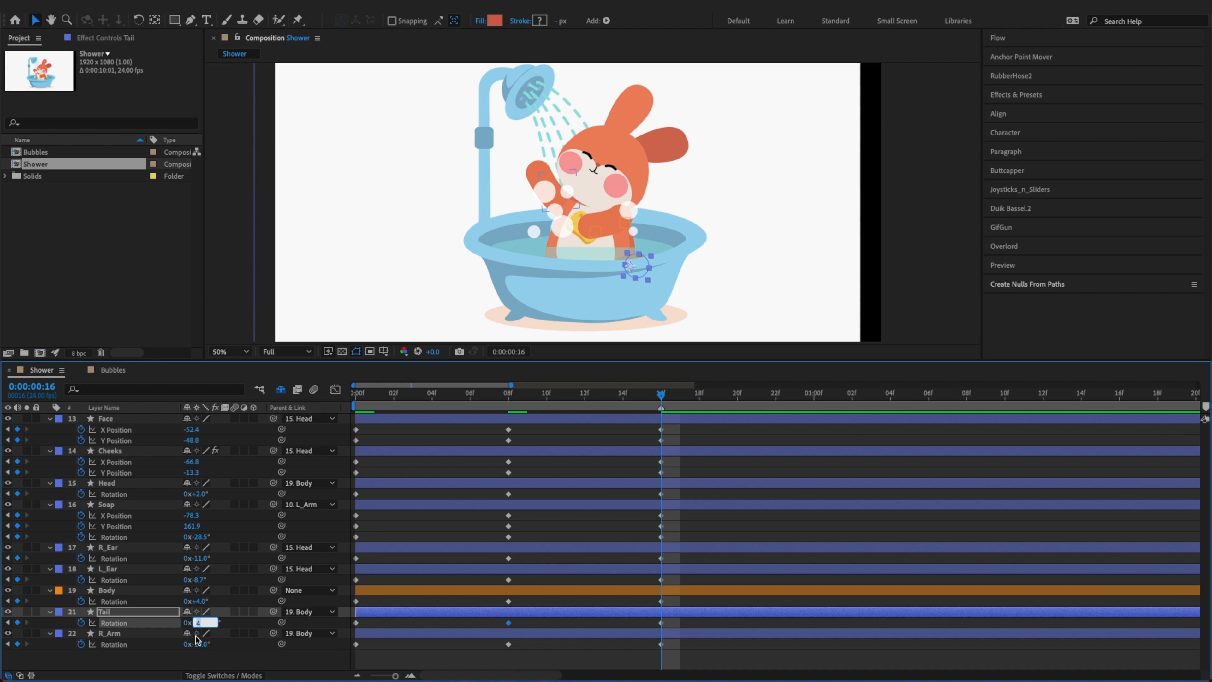
key(Return)
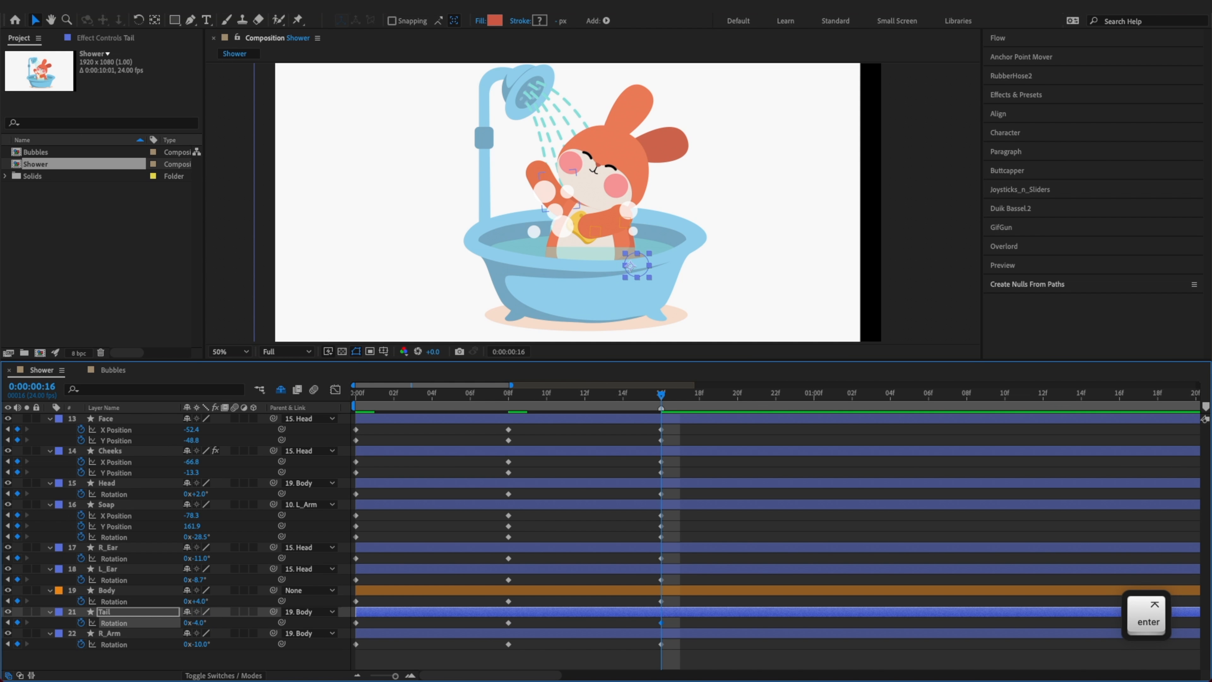
Compare the tail's poses across the three keyframes
click(708, 657)
key(z)
key(z)
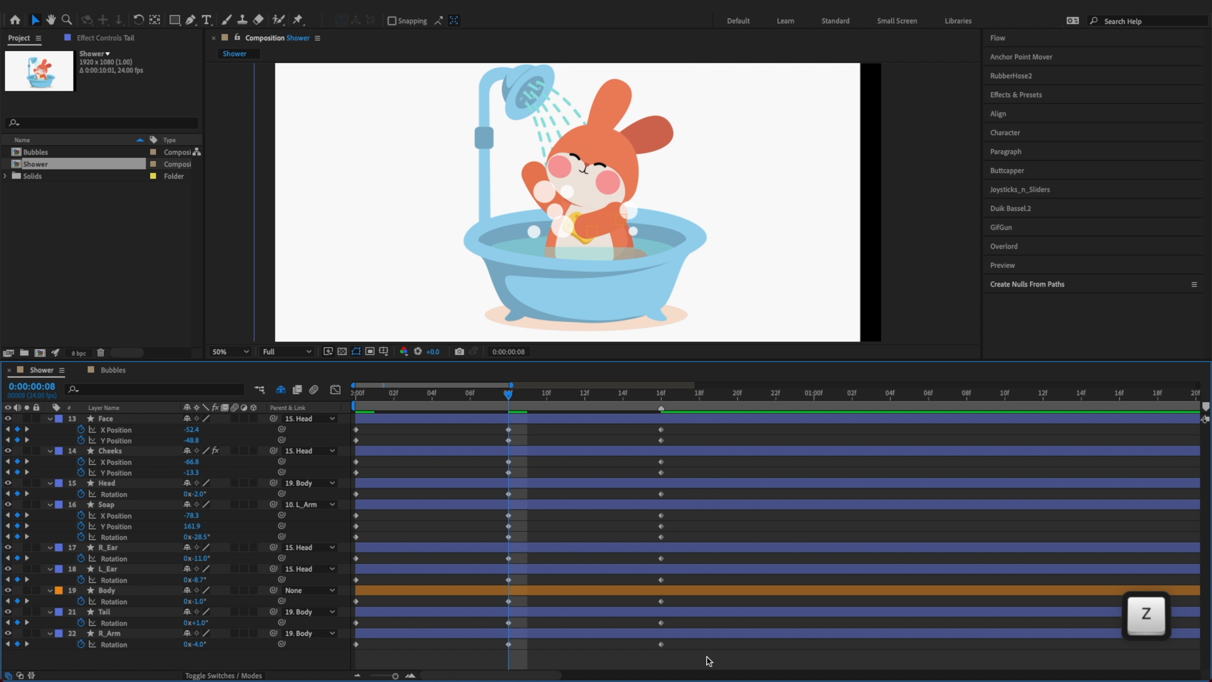
key(x)
key(x)
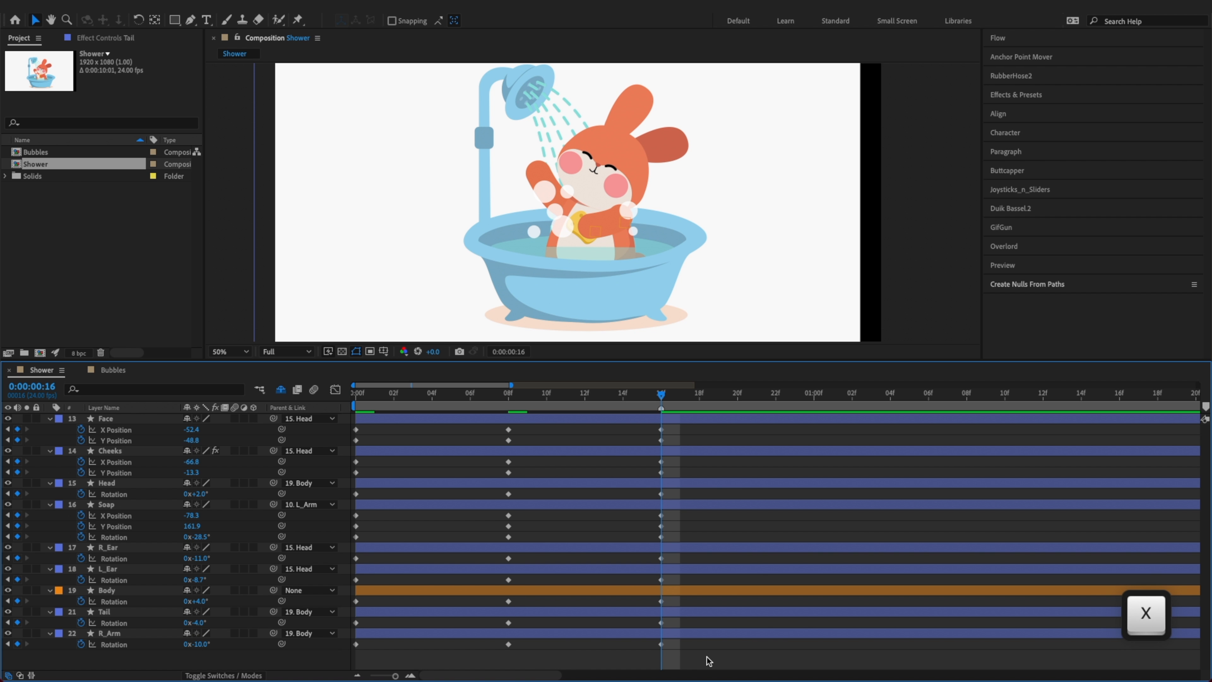
key(z)
key(z)
key(x)
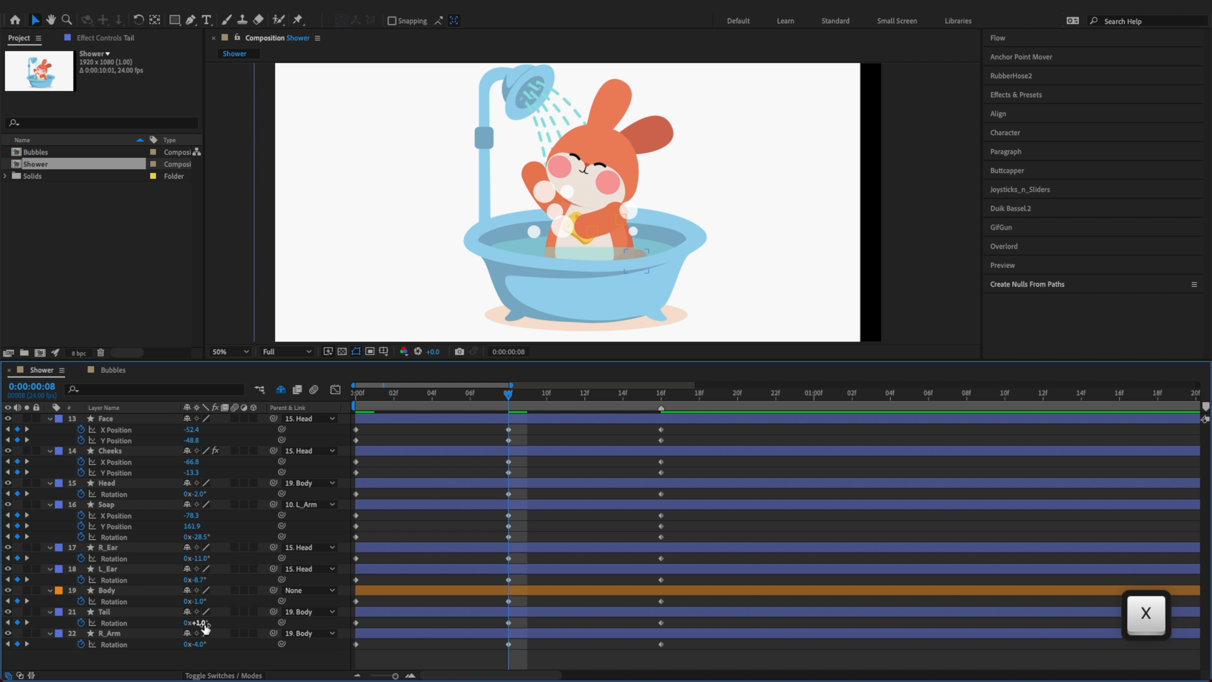
Widen the Tail's swing by lowering its Rotation at the first frame and setting it to 14° at 0:00:00:08
drag(200, 622, 187, 623)
key(z)
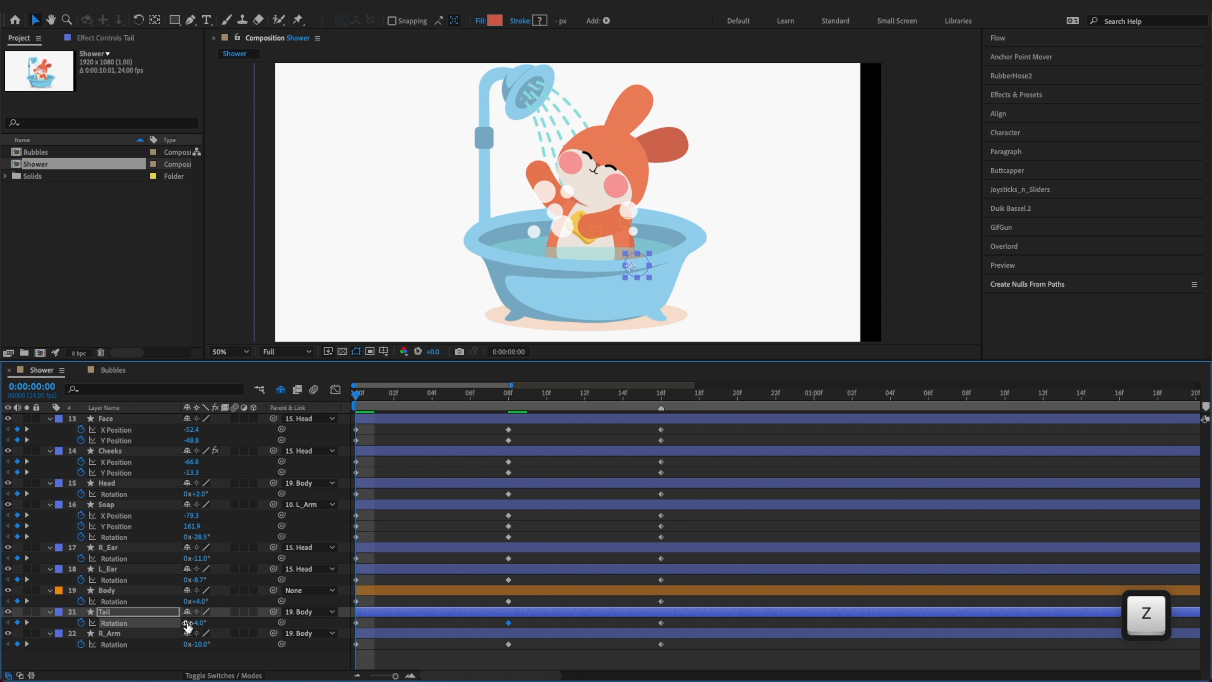
drag(197, 623, 194, 622)
key(x)
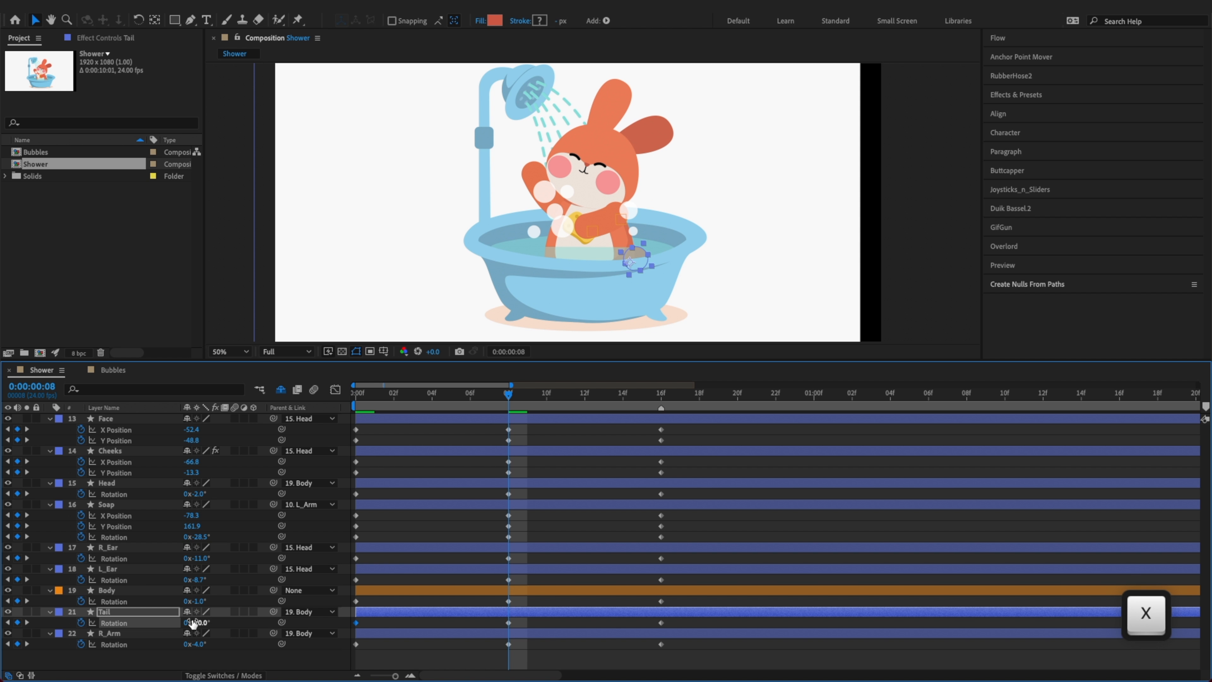
drag(209, 618, 203, 619)
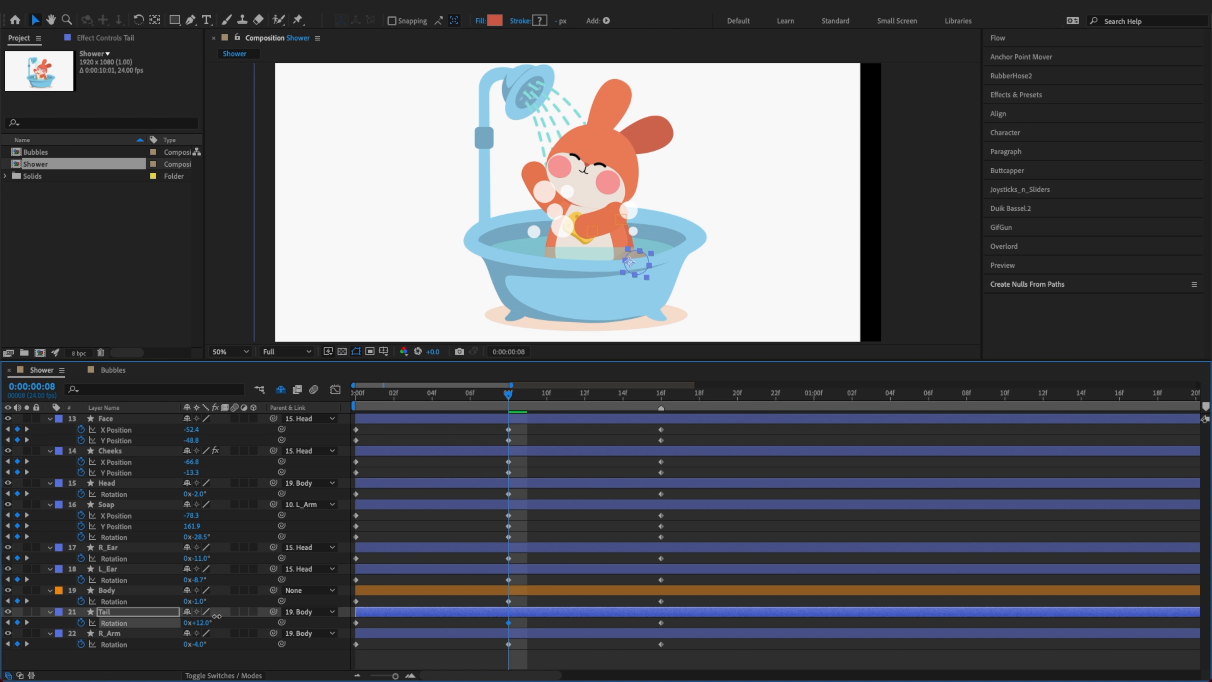
key(z)
key(x)
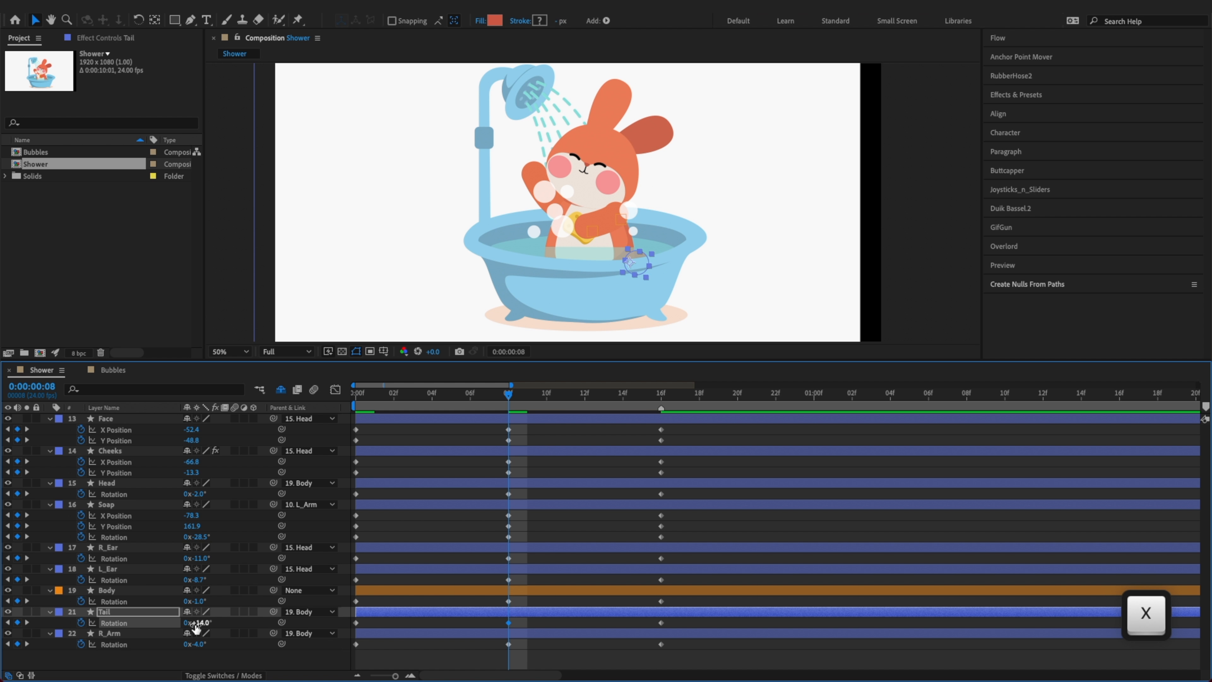
Copy the Tail's first Rotation keyframe to 0:00:00:16 to close the loop
key(x)
drag(372, 620, 349, 628)
key(ctrl+c)
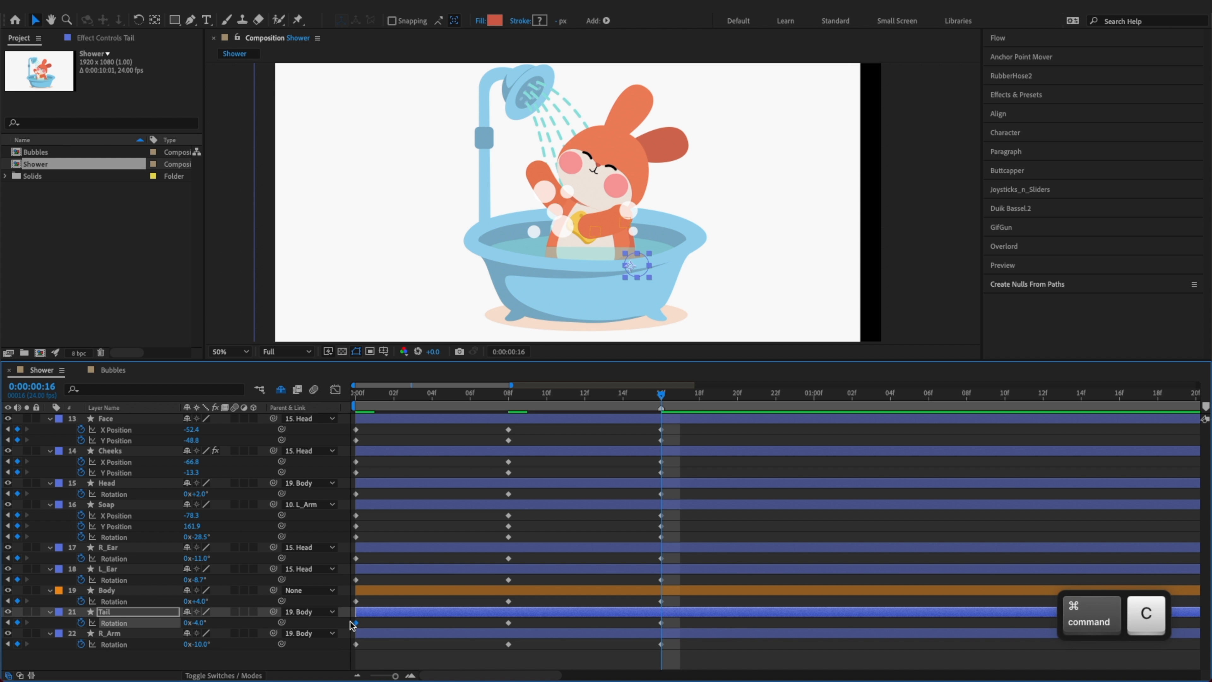
key(ctrl+v)
Examine the rabbit's overall motion by alternating between the keyframed poses, ending at the first frame
key(z)
key(z)
key(x)
key(z)
key(x)
key(z)
key(x)
key(z)
key(x)
key(z)
key(x)
key(z)
key(x)
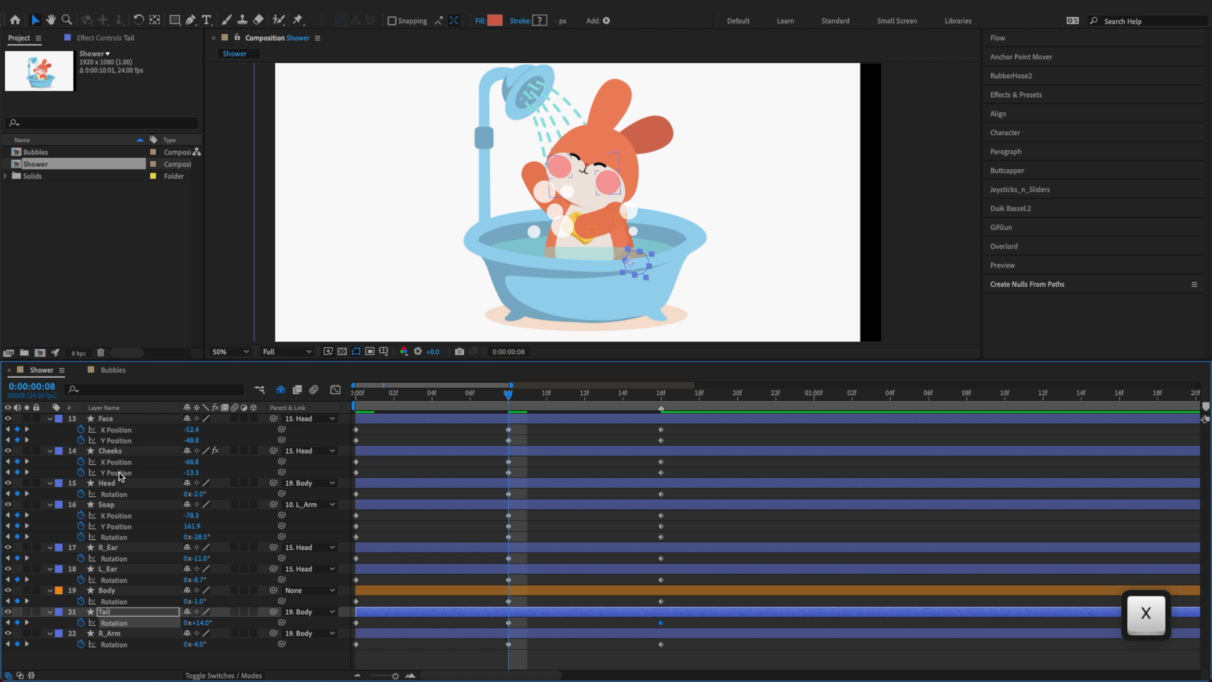
key(z)
key(x)
key(z)
key(x)
key(z)
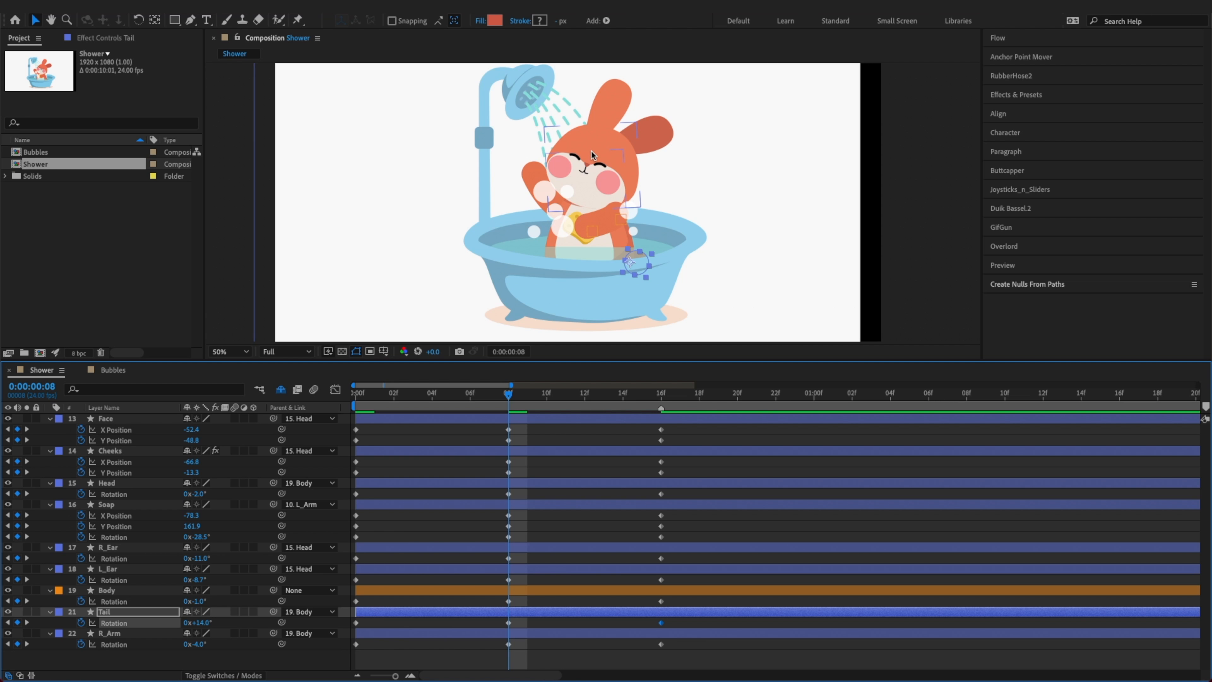
key(z)
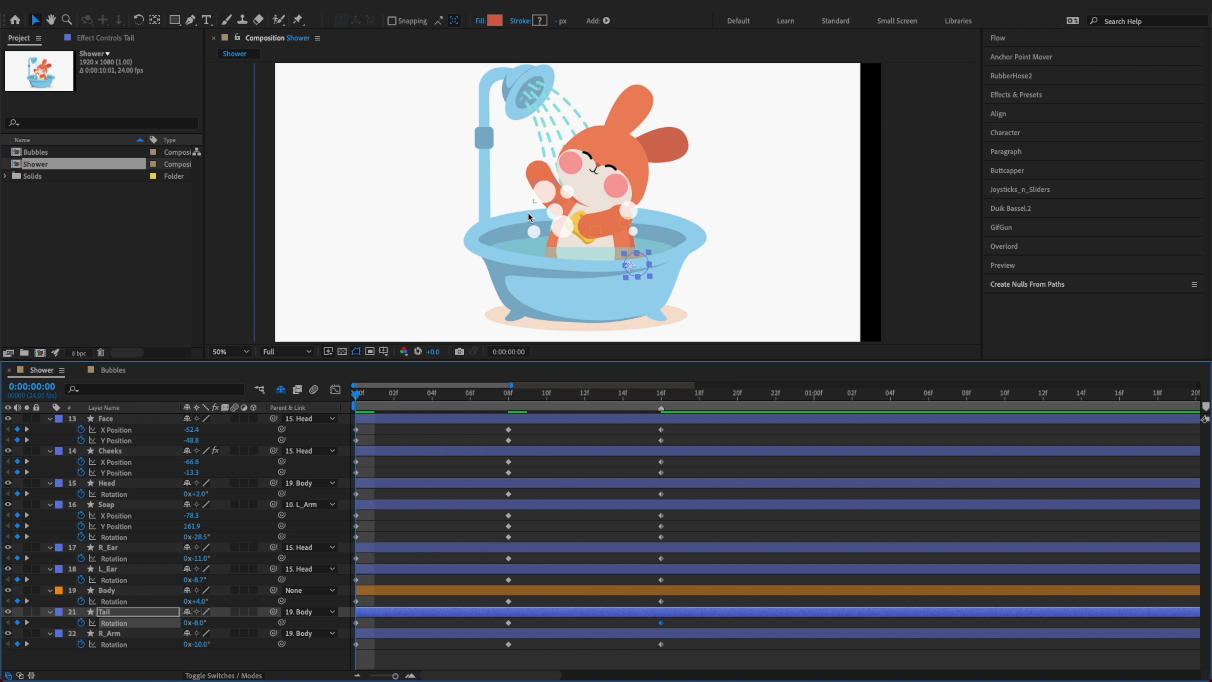
Move the Face layer up and slightly left at the first frame, to about X Position -65.1 and Y Position -74.6
click(128, 420)
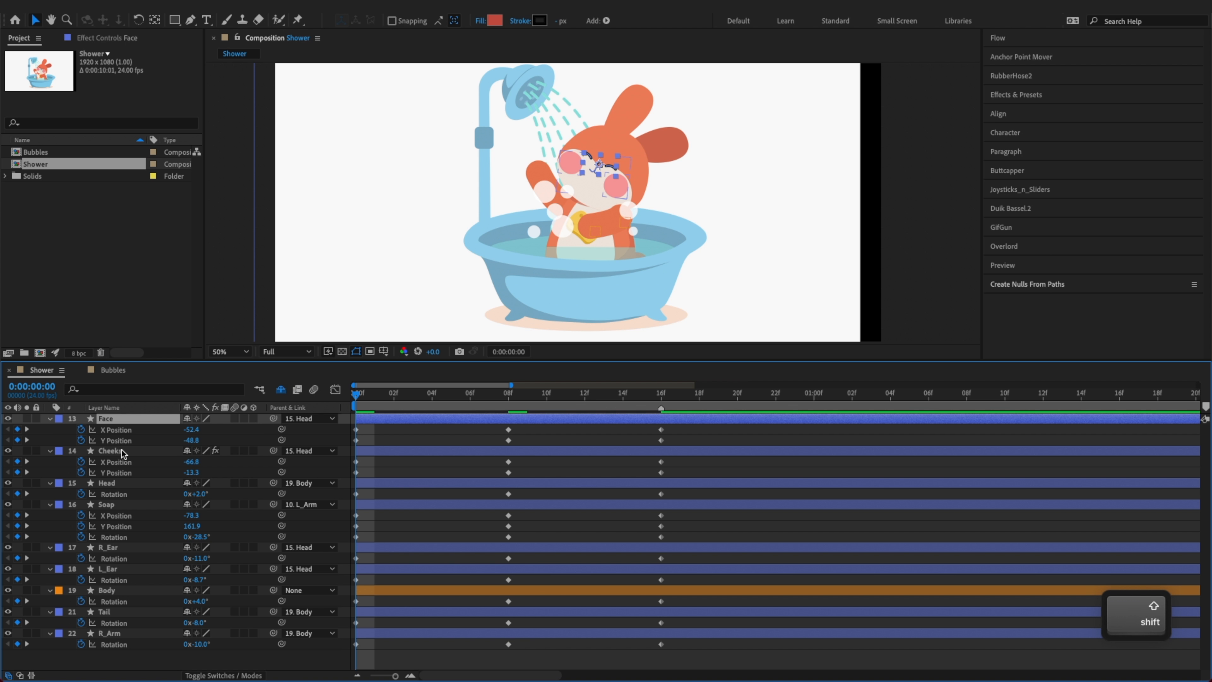
key(super+equal)
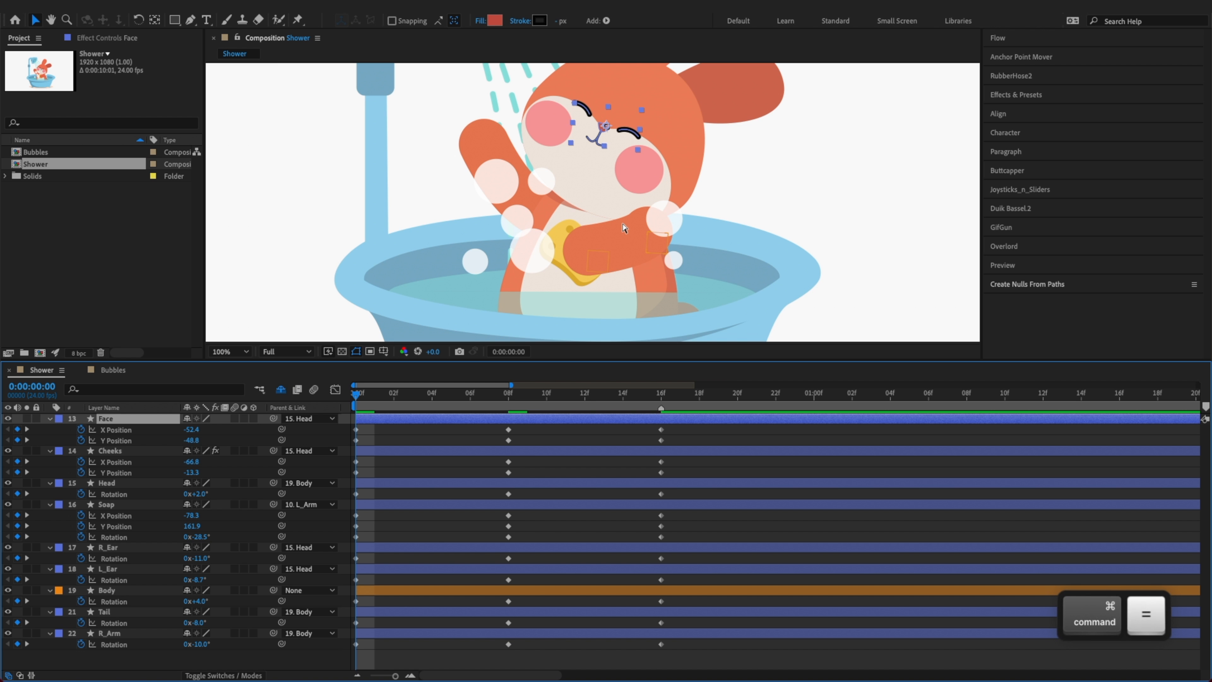
key(space)
drag(625, 188, 598, 296)
drag(578, 229, 571, 214)
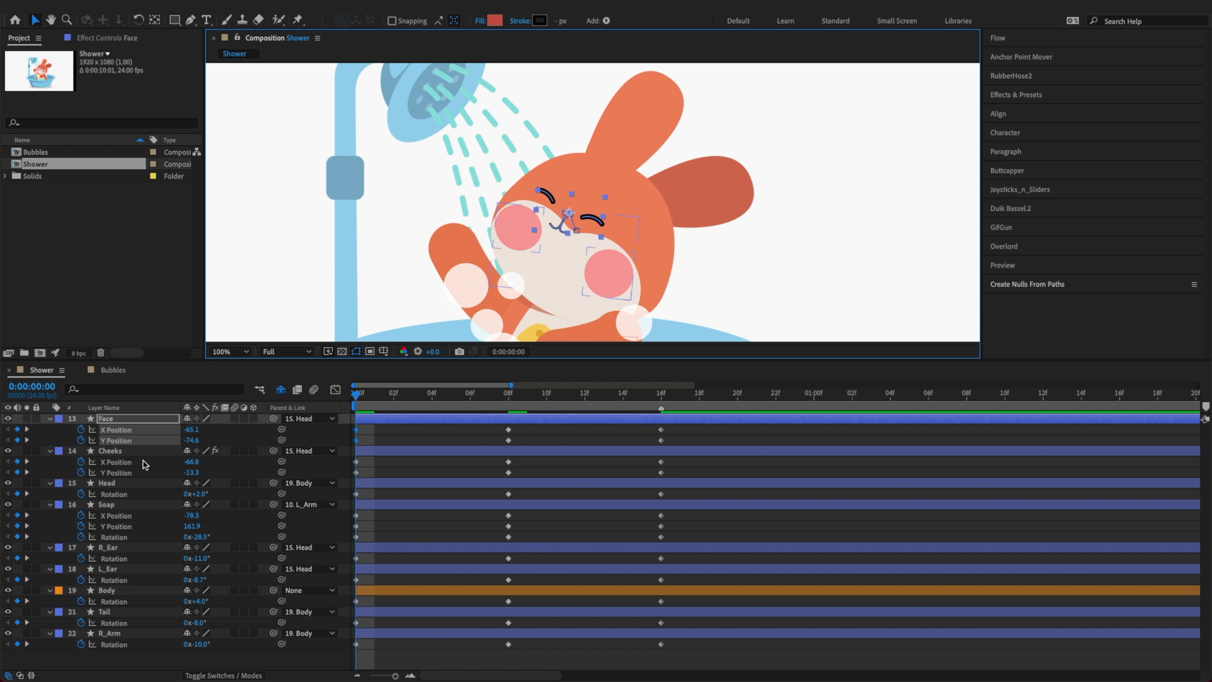
Reveal the Head layer's shape contents and start keyframing the Path of Group 1 at the first frame
click(152, 485)
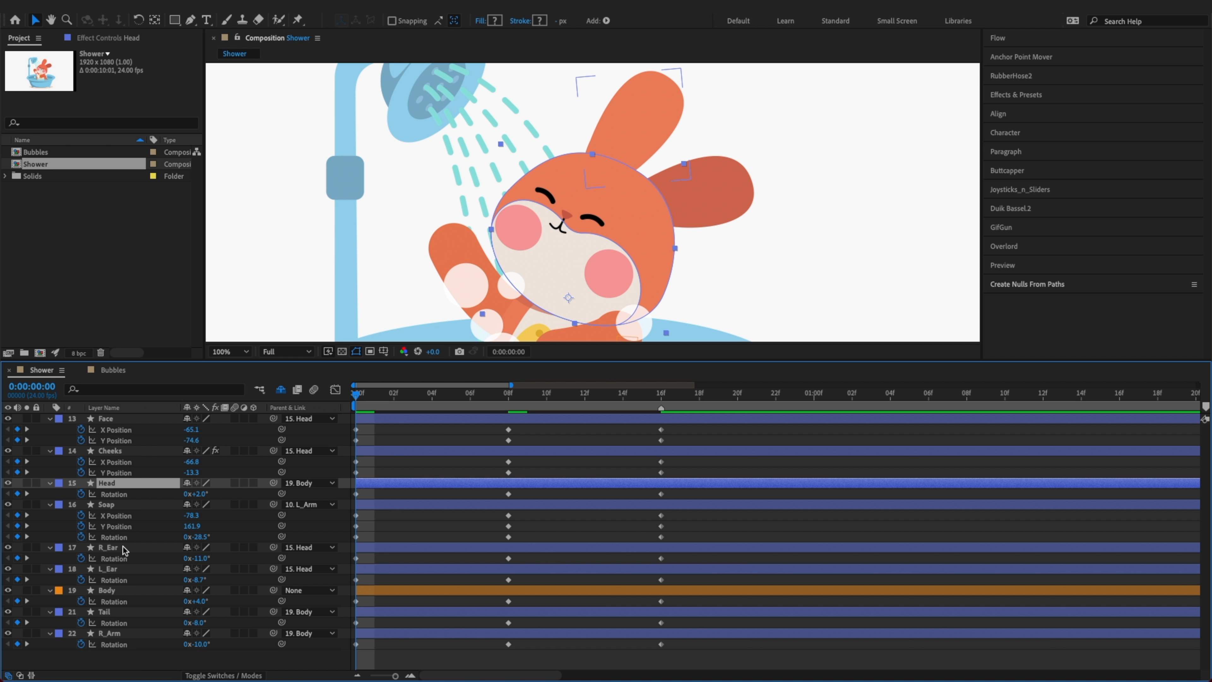
key(u)
key(u)
click(128, 537)
click(113, 536)
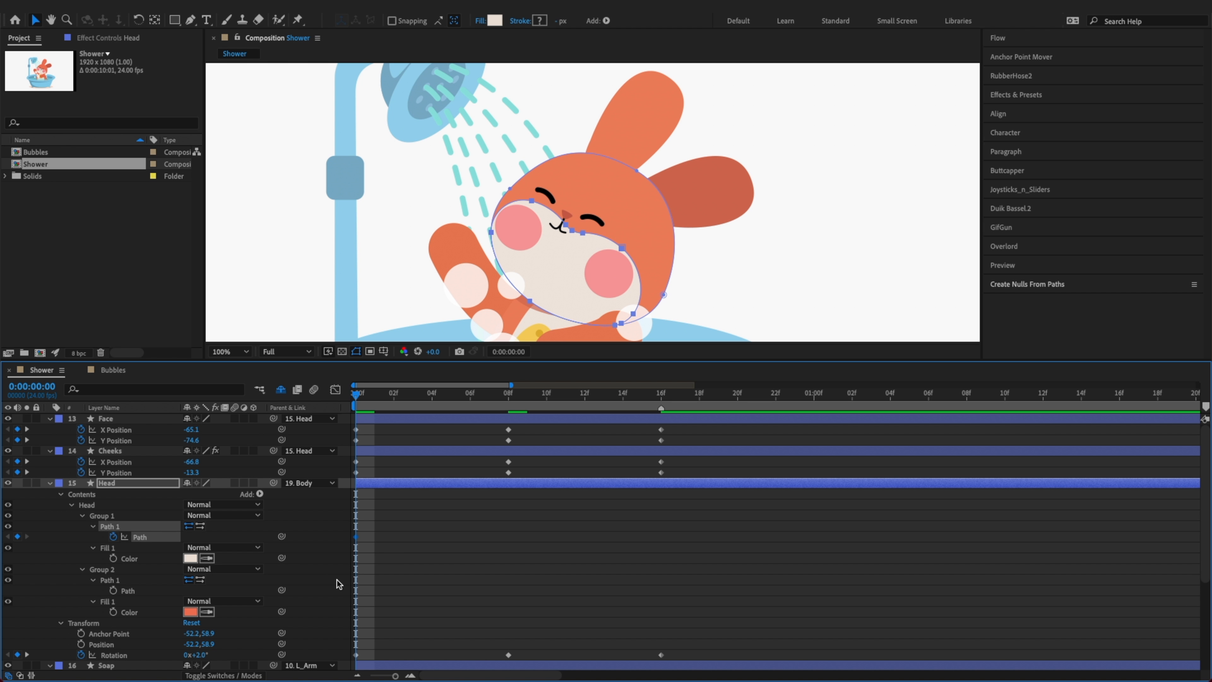
click(622, 248)
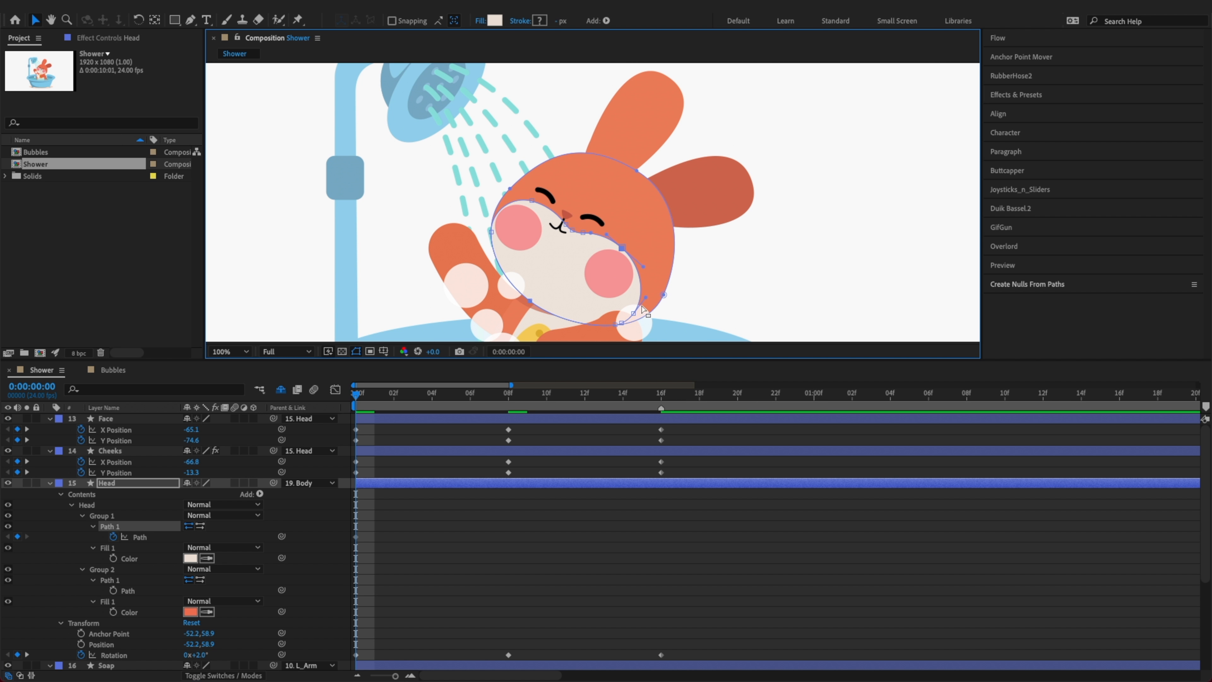
Add Head Path keyframes at 0:00:00:08 and 0:00:00:16, and save the project
key(u)
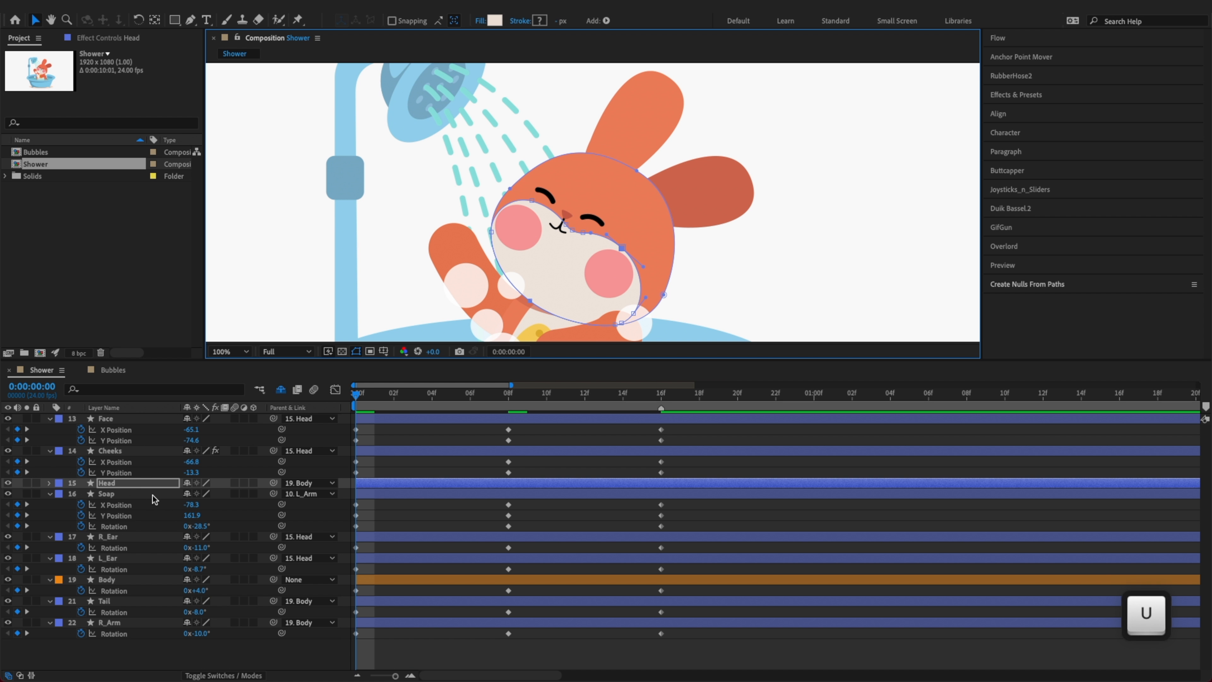
key(u)
key(x)
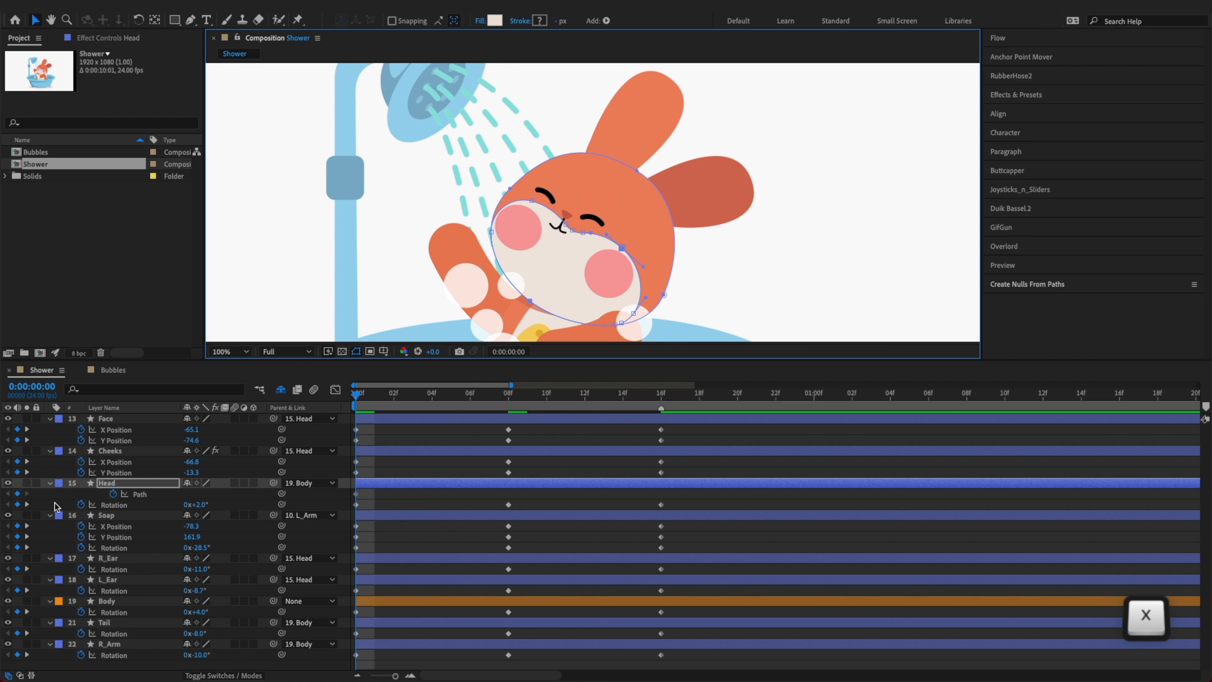
key(x)
click(18, 494)
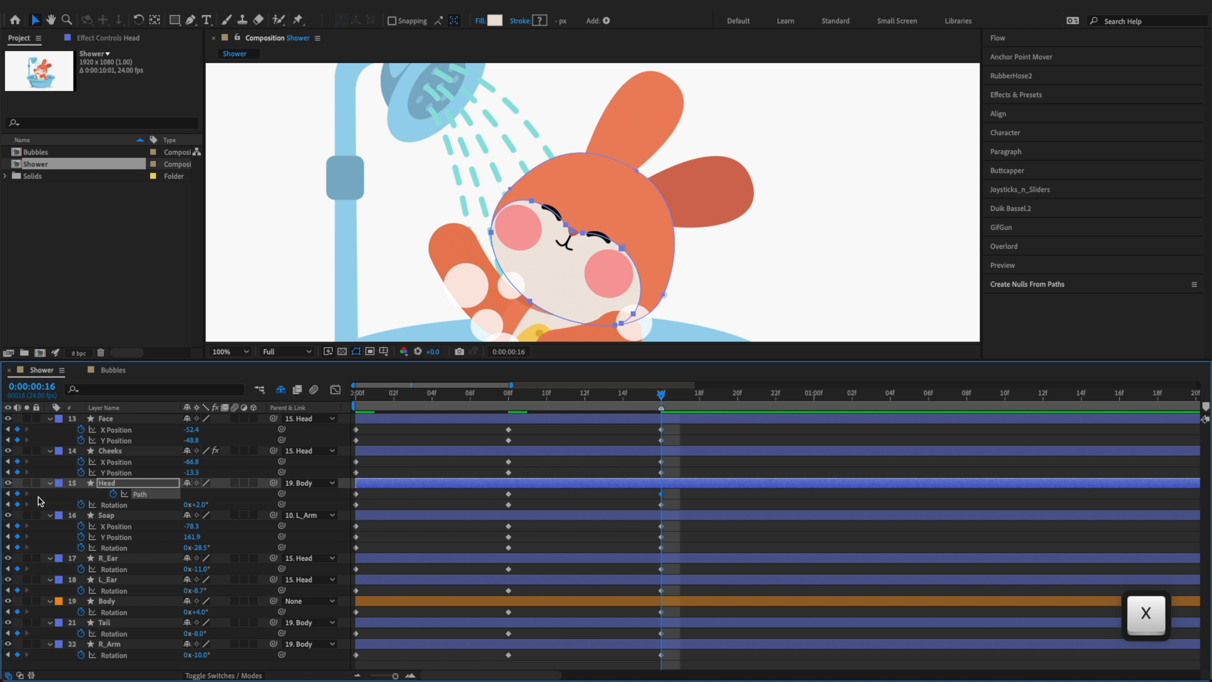
key(z)
key(super+s)
Raise the upper edge points of the Head's cream face patch at the first frame to follow the moved face
click(601, 502)
key(z)
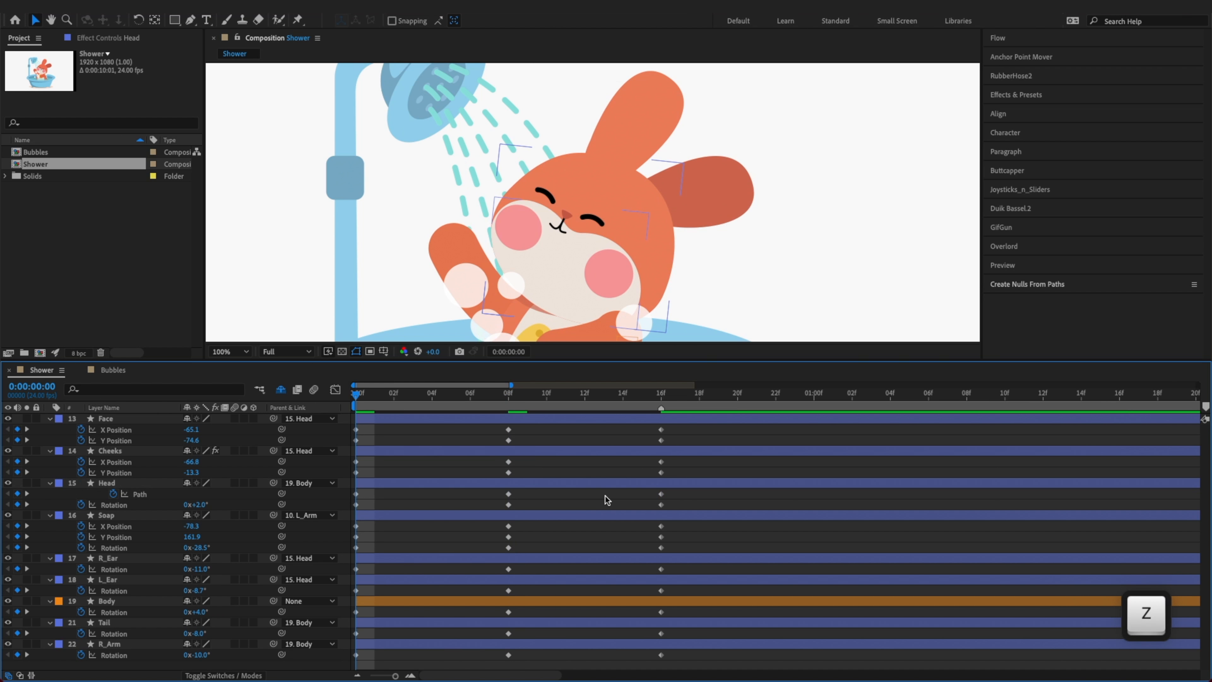
key(x)
key(z)
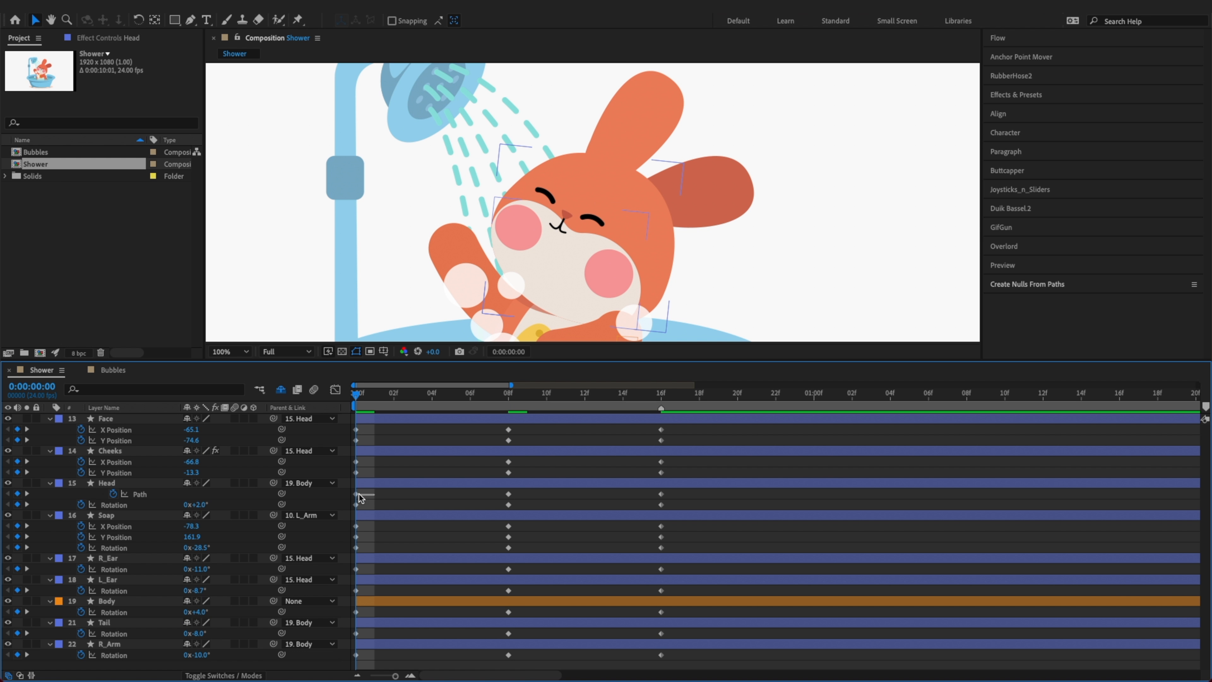
click(143, 493)
drag(636, 255, 519, 185)
drag(581, 232, 575, 217)
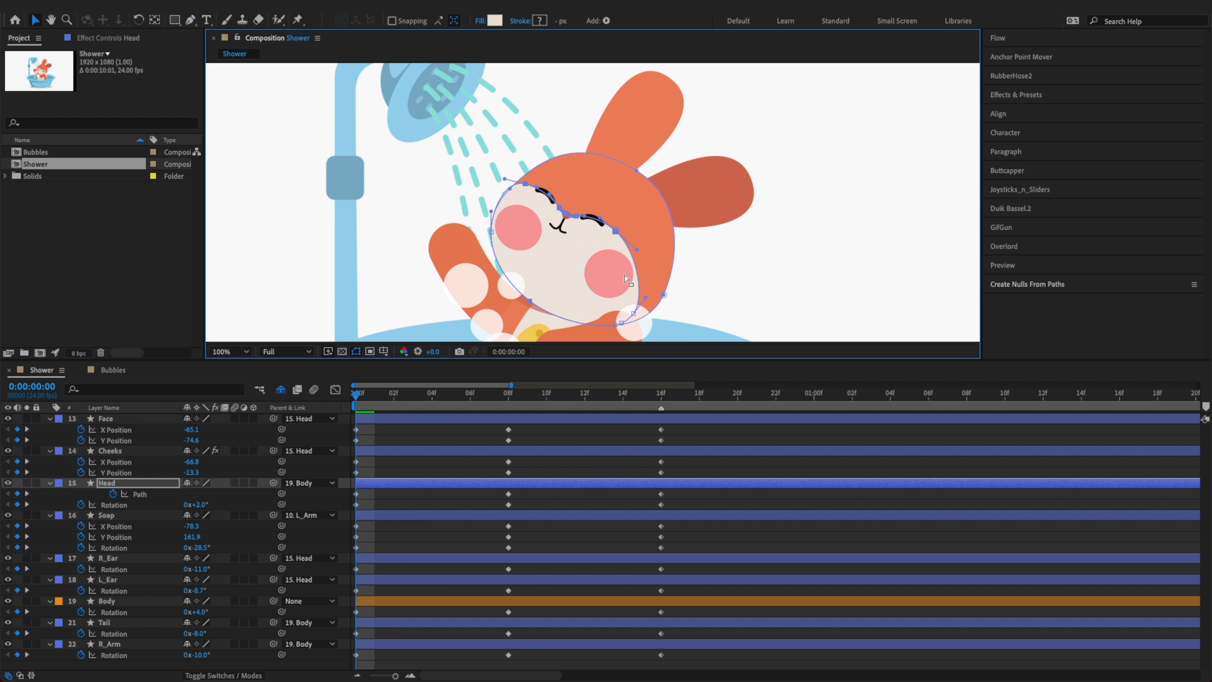
Fine-tune the upper edge point of the Head's cream face patch and its curve handle at the first frame
click(634, 314)
click(525, 188)
key(super+z)
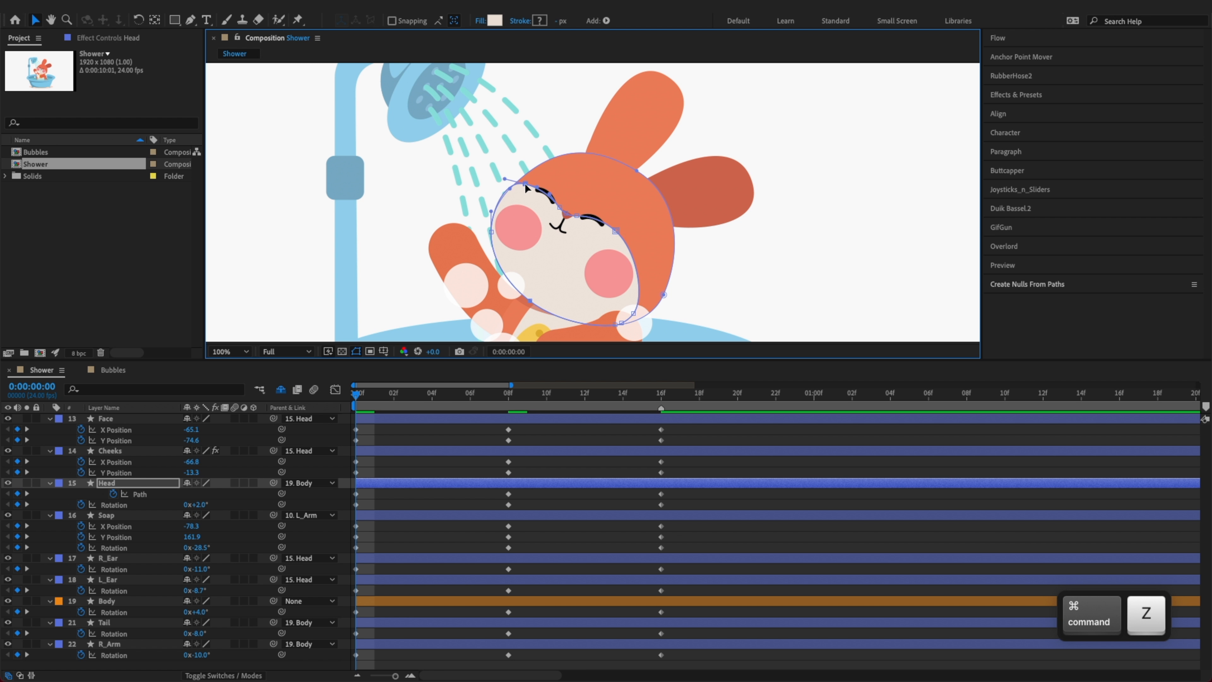
drag(525, 183, 507, 181)
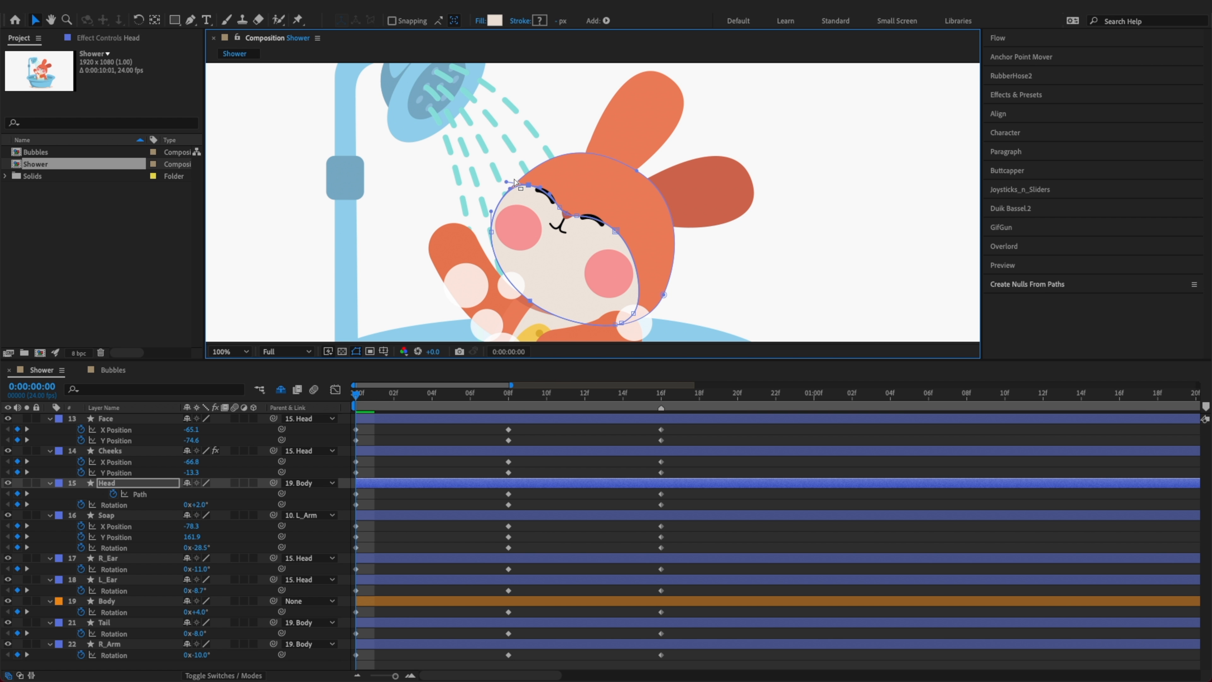
drag(527, 185, 526, 187)
Refine the lower chin-side points of the Head's cream face patch at the first frame
click(616, 326)
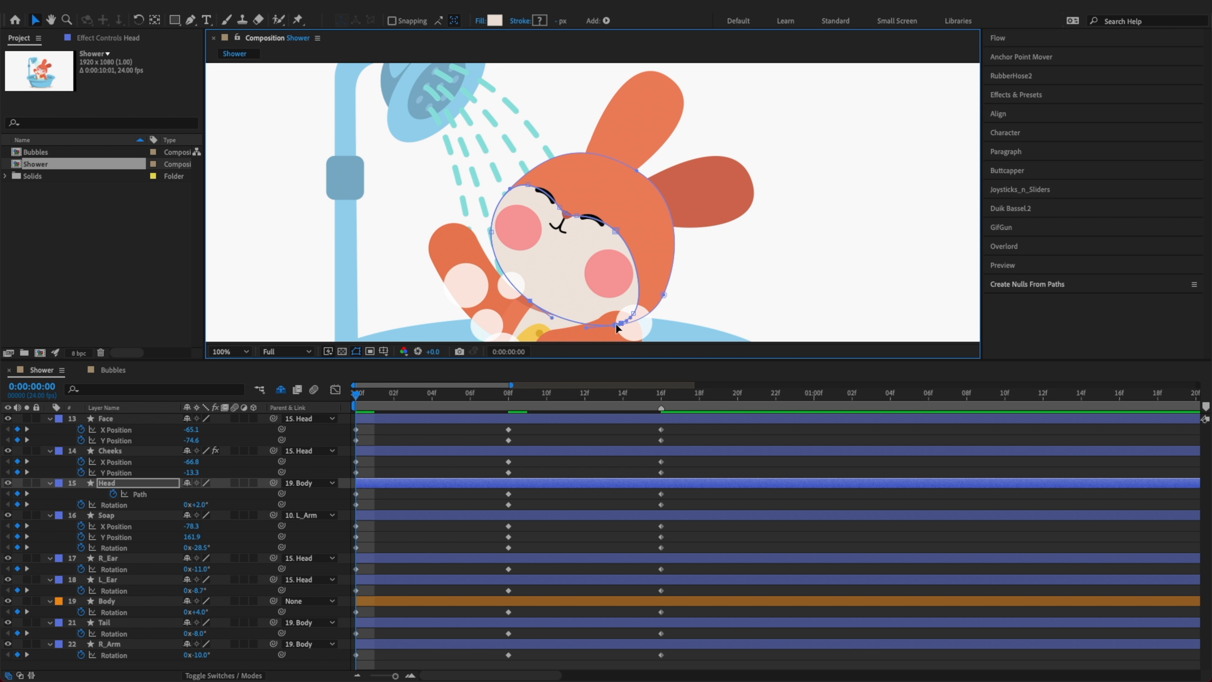
drag(616, 327, 610, 325)
drag(611, 327, 611, 326)
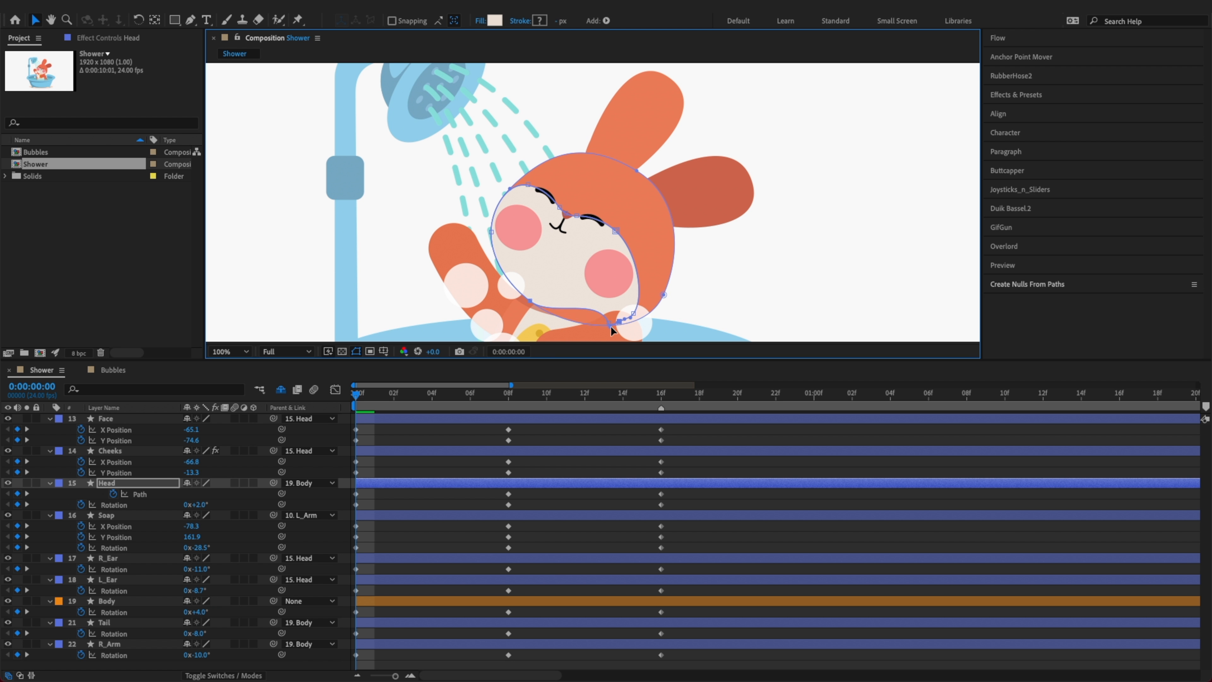
key(super+z)
drag(608, 322, 634, 313)
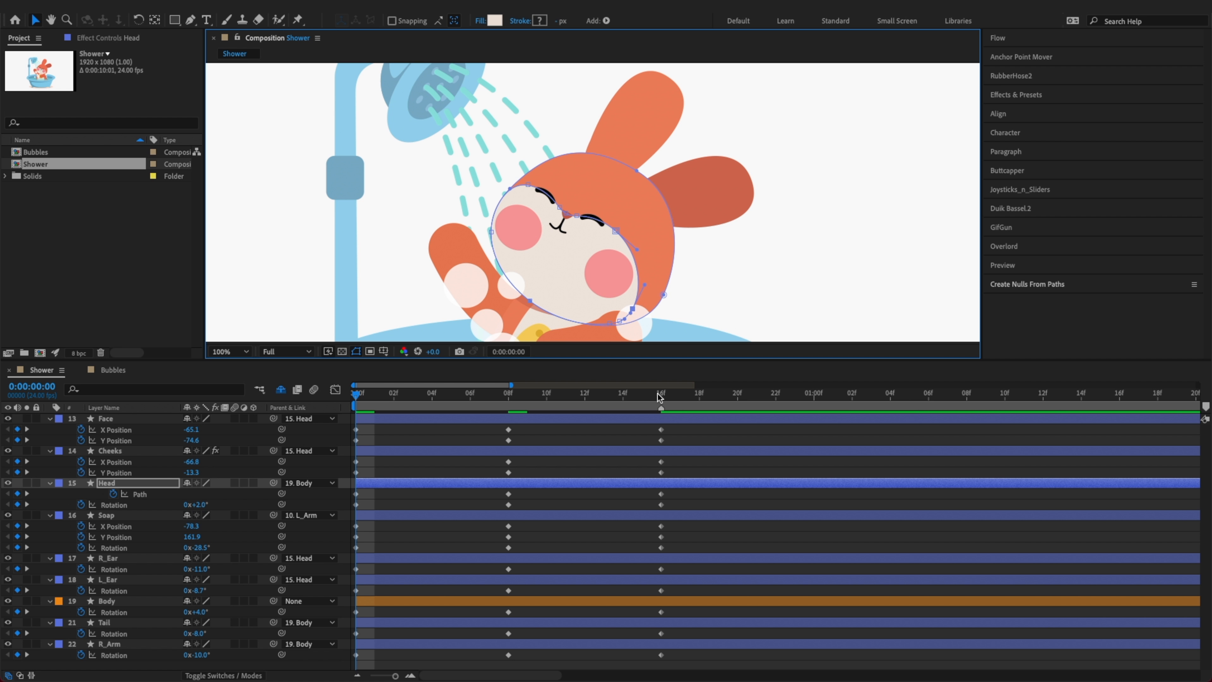
drag(646, 283, 647, 276)
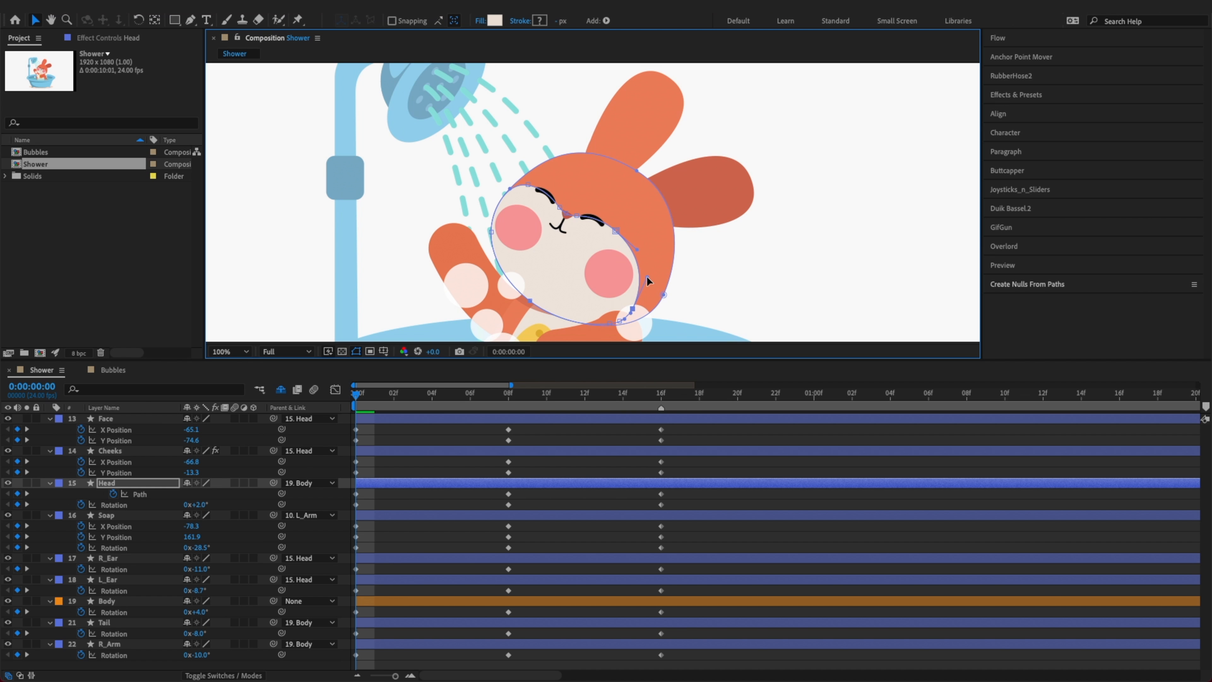
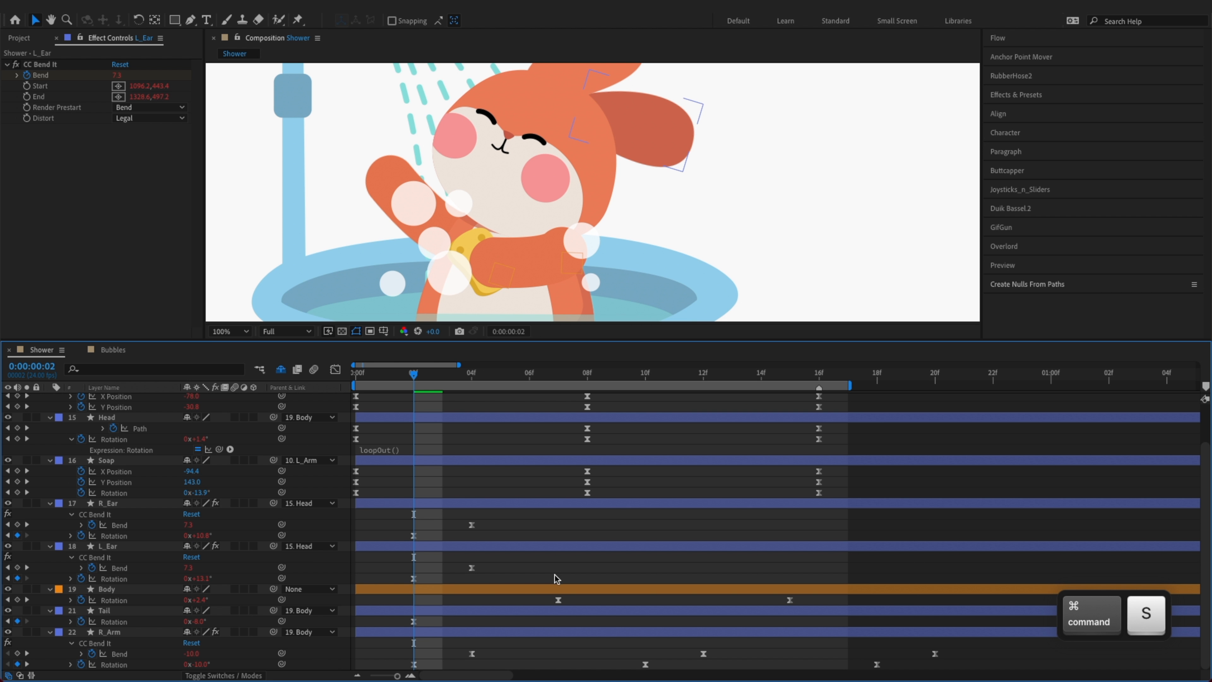
Copy the loopOut() expression from R_Ear's Rotation to the Soap's X Position, Y Position and Rotation, and save the project
scroll(555, 560, up, 3)
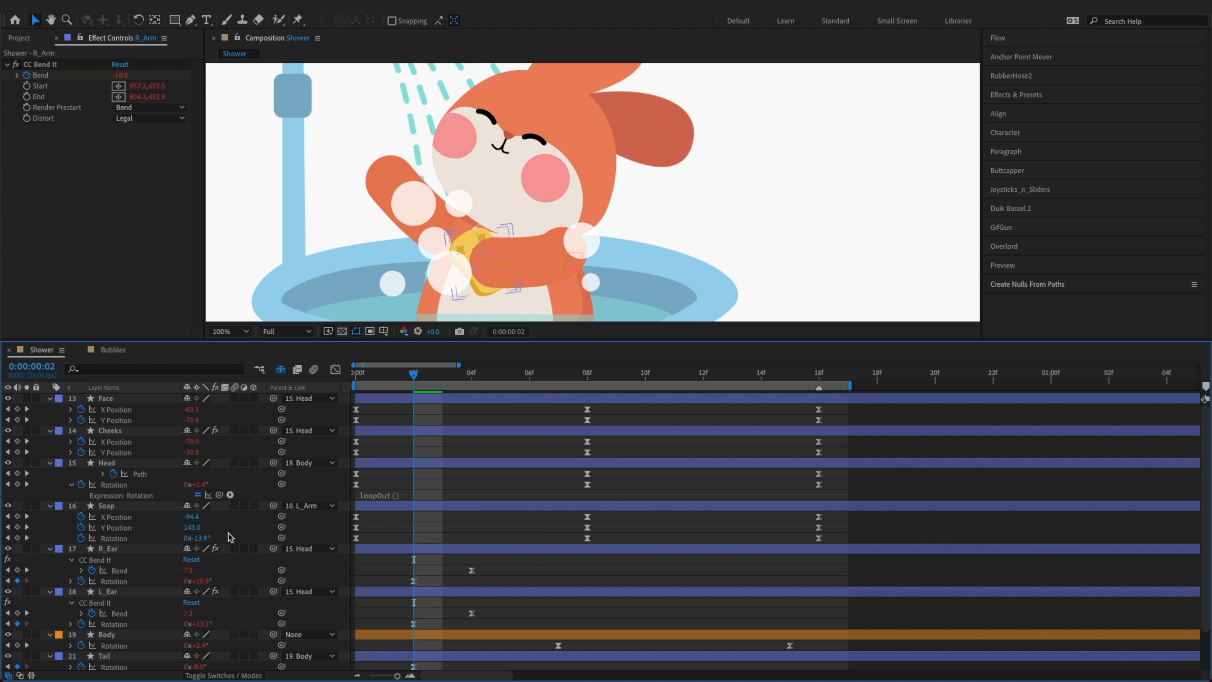
right_click(130, 579)
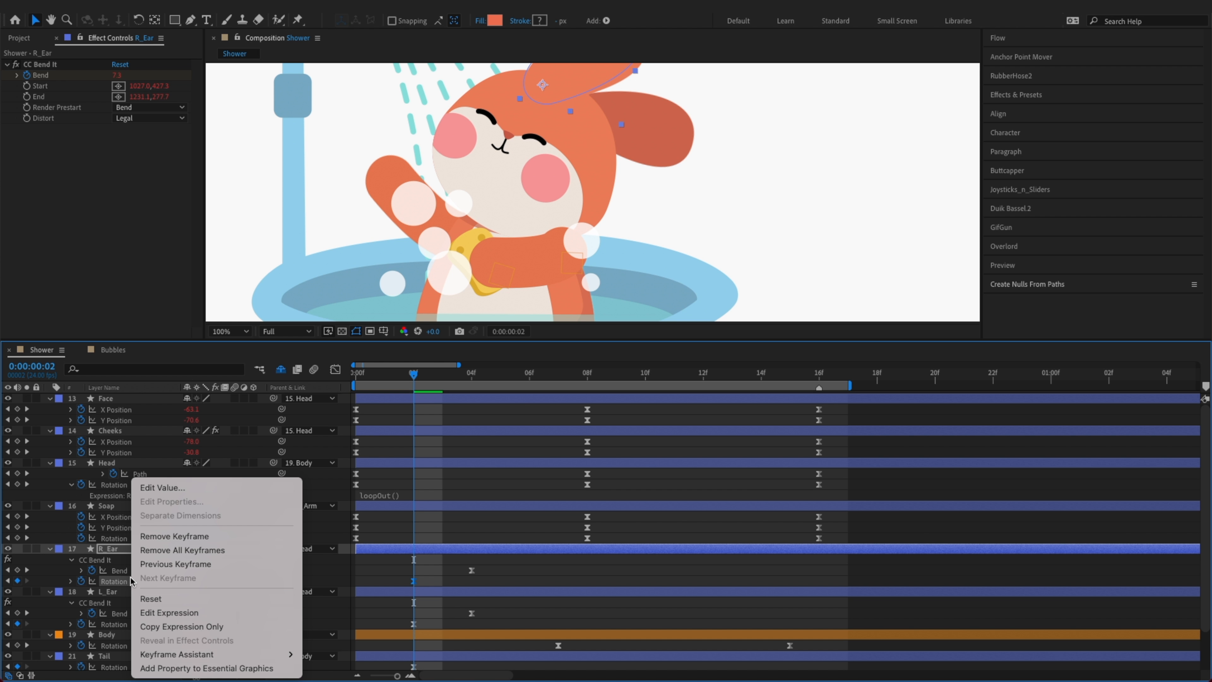
click(141, 619)
click(129, 526)
key(super+v)
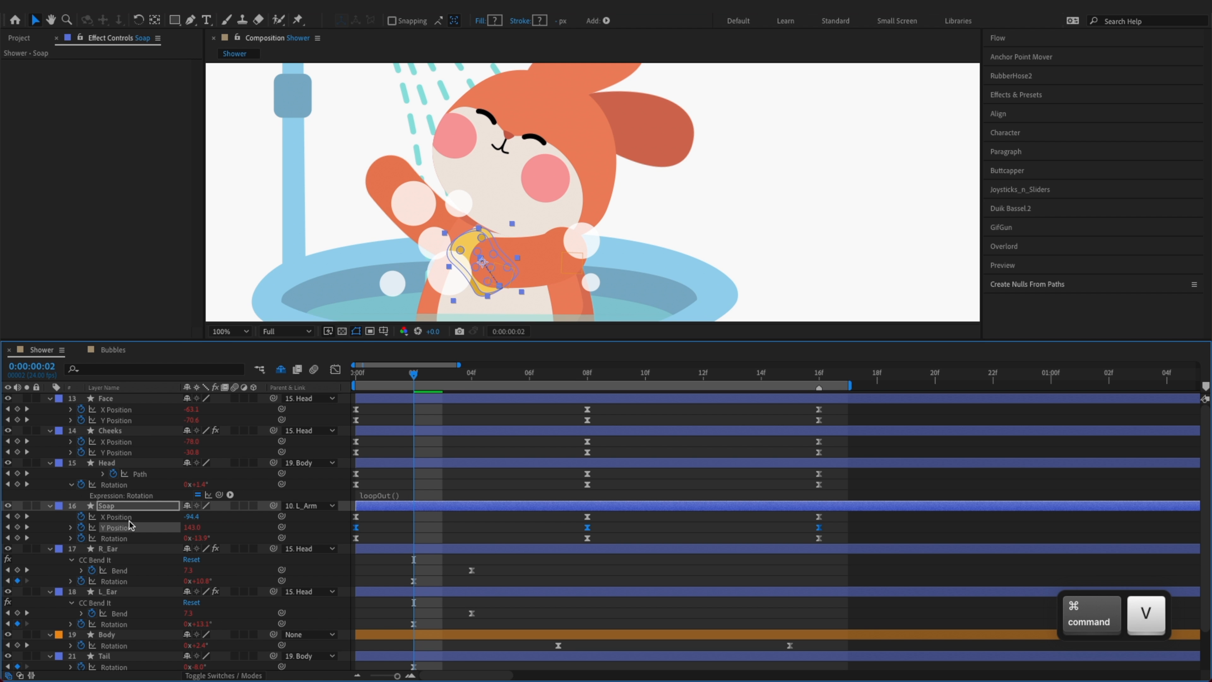
click(472, 521)
key(super+s)
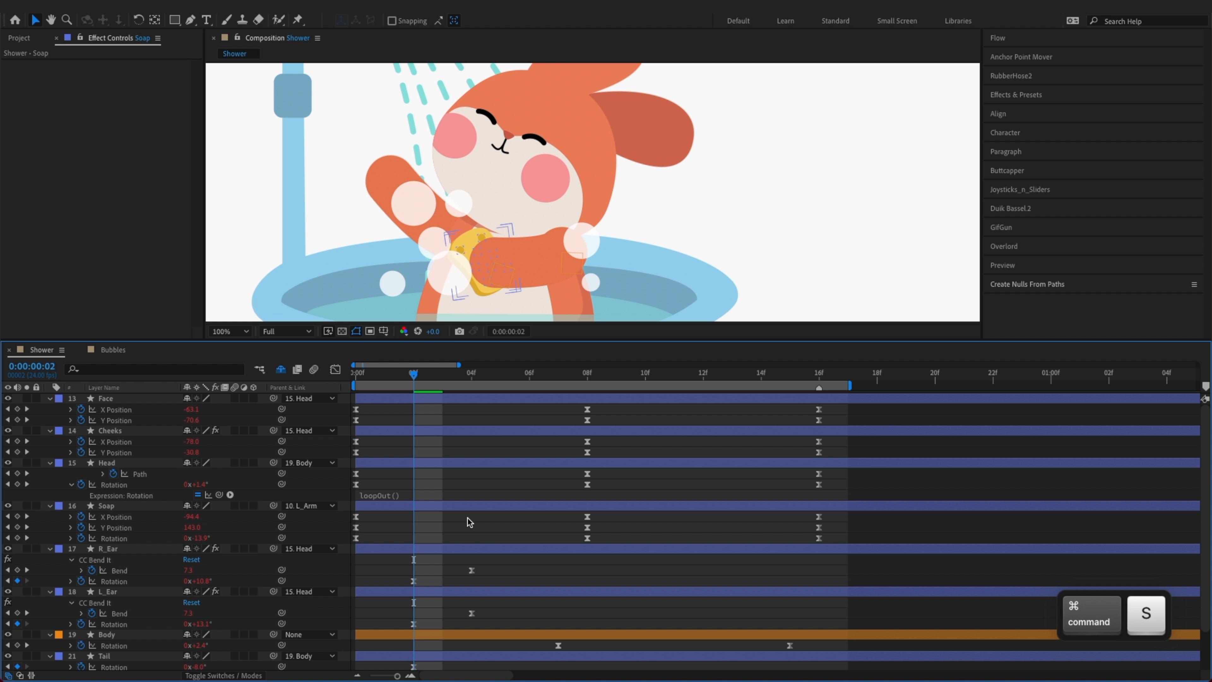
Collapse the Head's Rotation expression and show the Face, Cheeks, Head and Soap keyframe curves in the graph editor
click(143, 476)
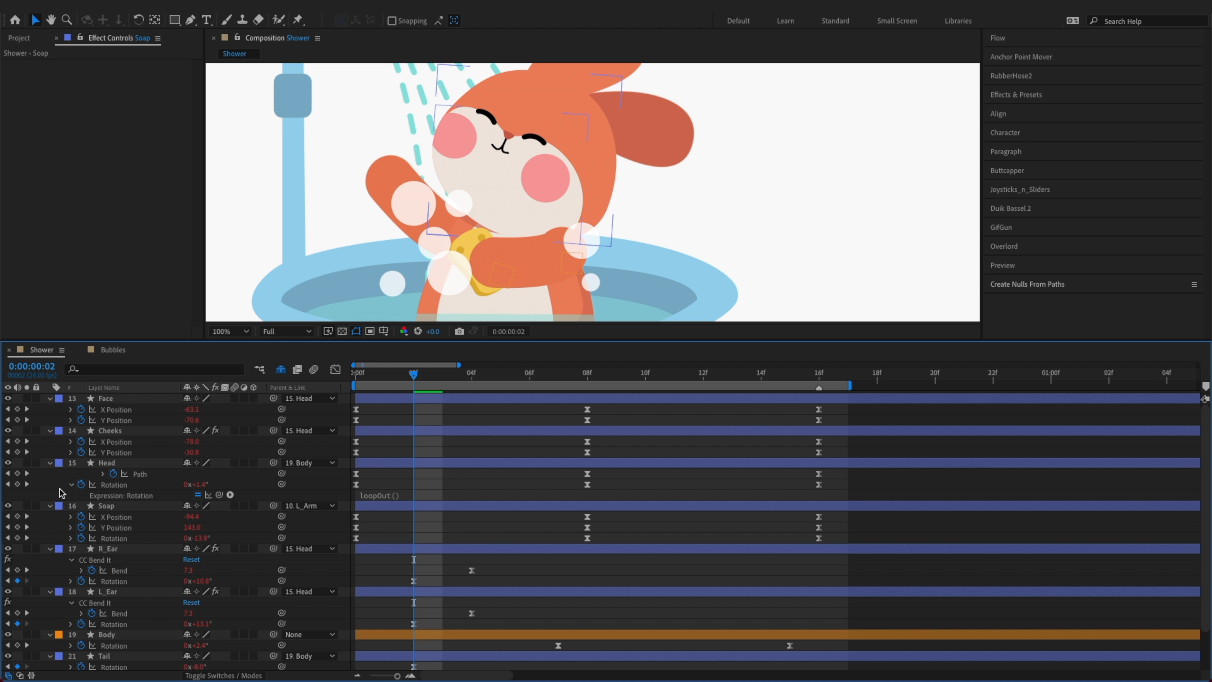
click(71, 485)
click(336, 435)
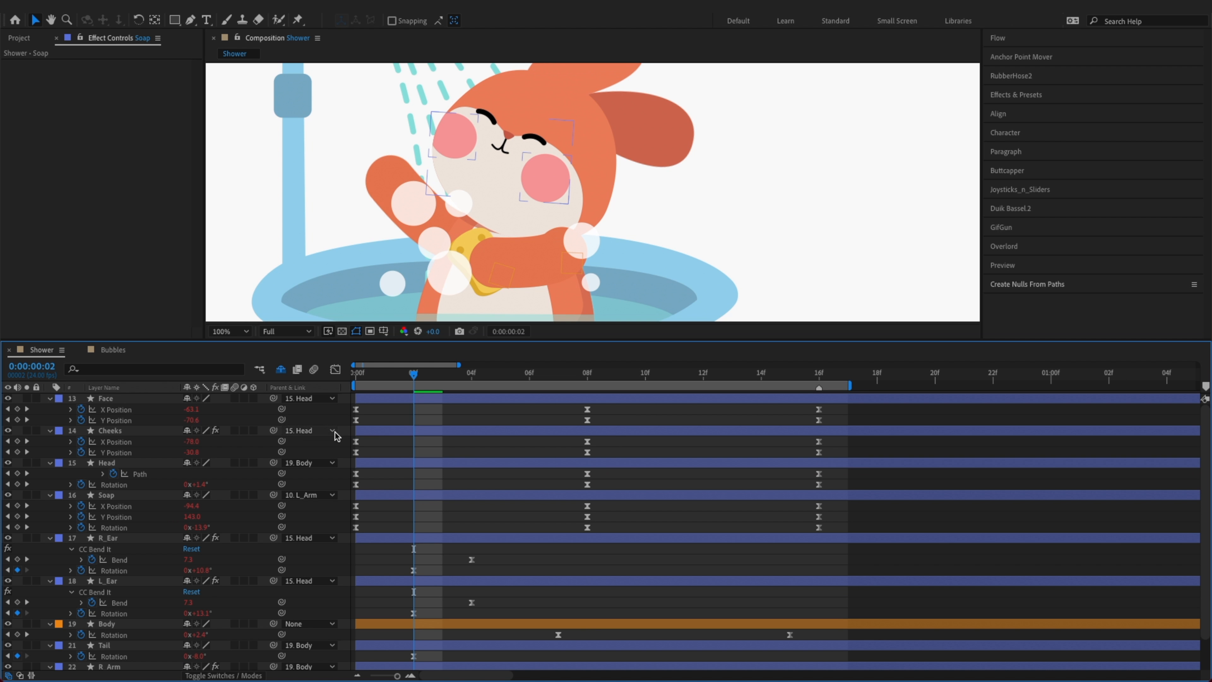
drag(837, 408, 352, 543)
click(336, 369)
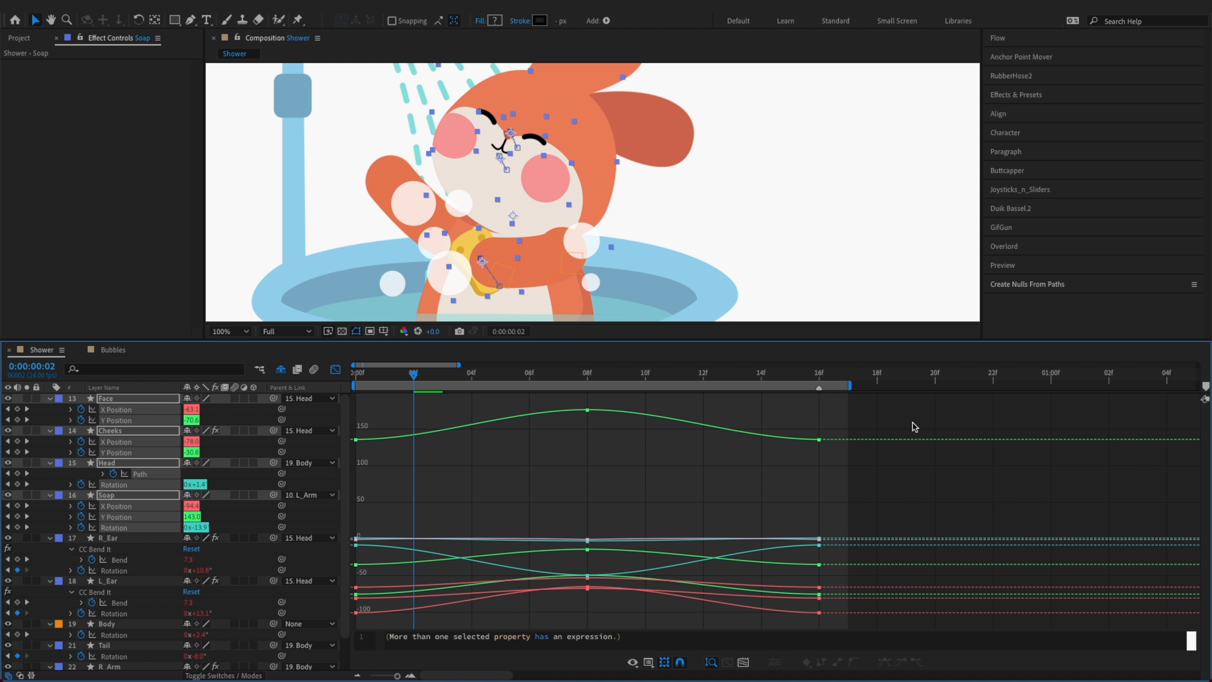
drag(912, 427, 753, 630)
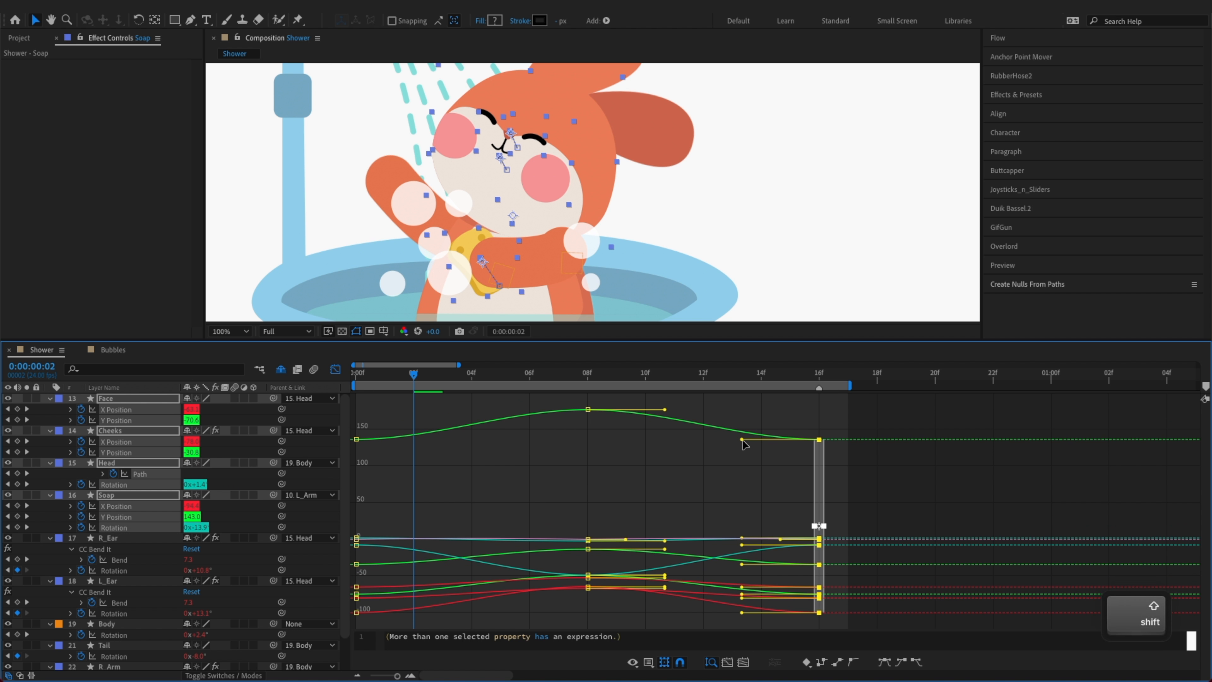
Lengthen the incoming ease of the frame 16 keyframes for the Face and Cheeks positions and the Head's Rotation
click(128, 409)
shift+click(129, 421)
shift+click(128, 441)
shift+click(128, 452)
shift+click(127, 486)
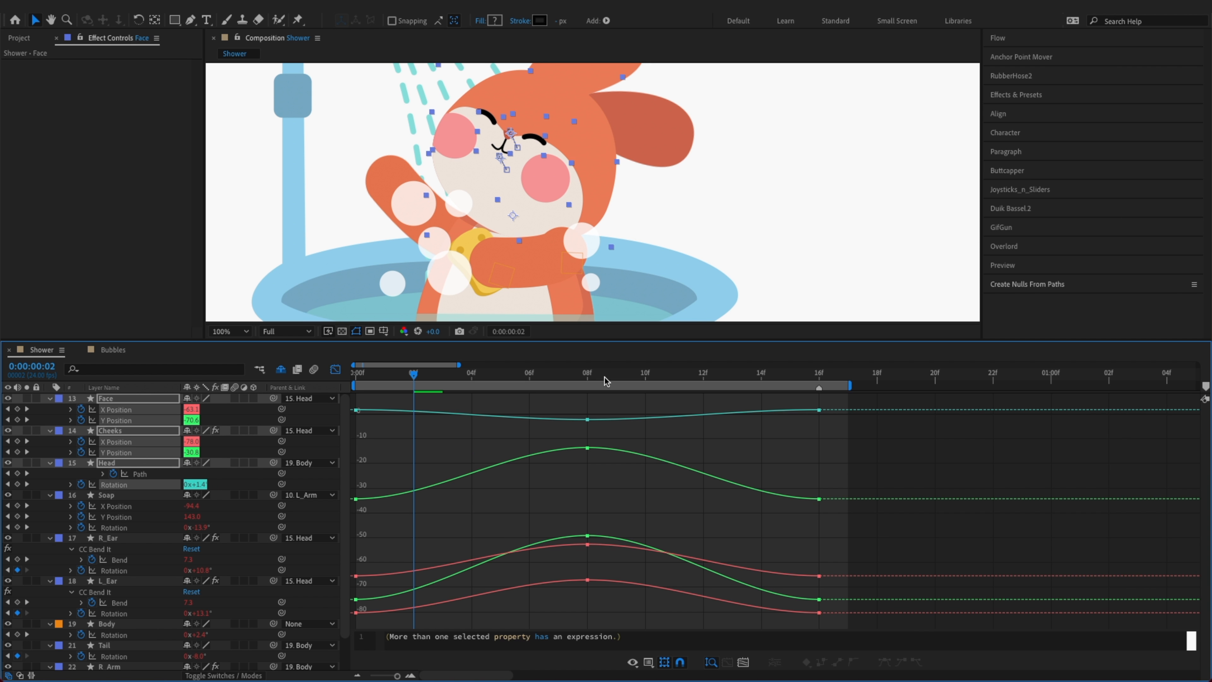
click(587, 374)
drag(604, 378, 819, 417)
drag(836, 401, 802, 619)
drag(742, 409, 730, 409)
Lengthen the easing of the Face, Cheeks and Head keyframes on both sides of frame 8 and out of frame 0
drag(609, 406, 566, 592)
drag(663, 419, 673, 419)
drag(510, 419, 499, 420)
click(434, 408)
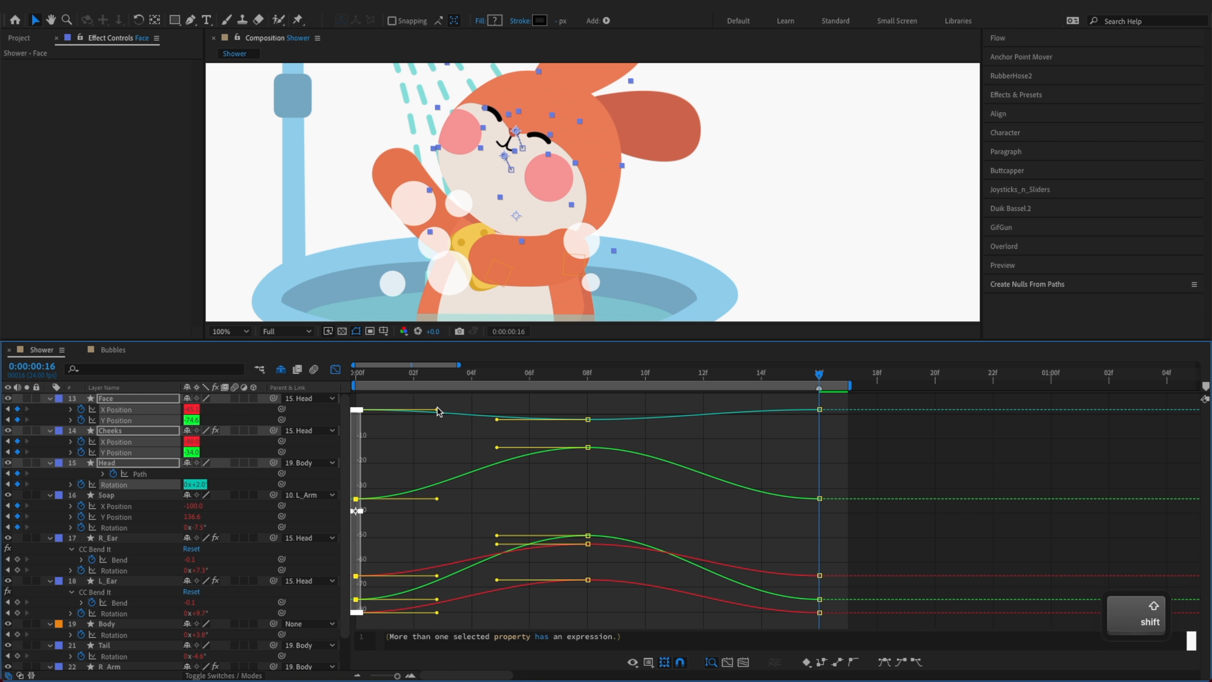
click(480, 395)
Preview the eased animation loop from the first frame and save the project
drag(391, 371, 355, 371)
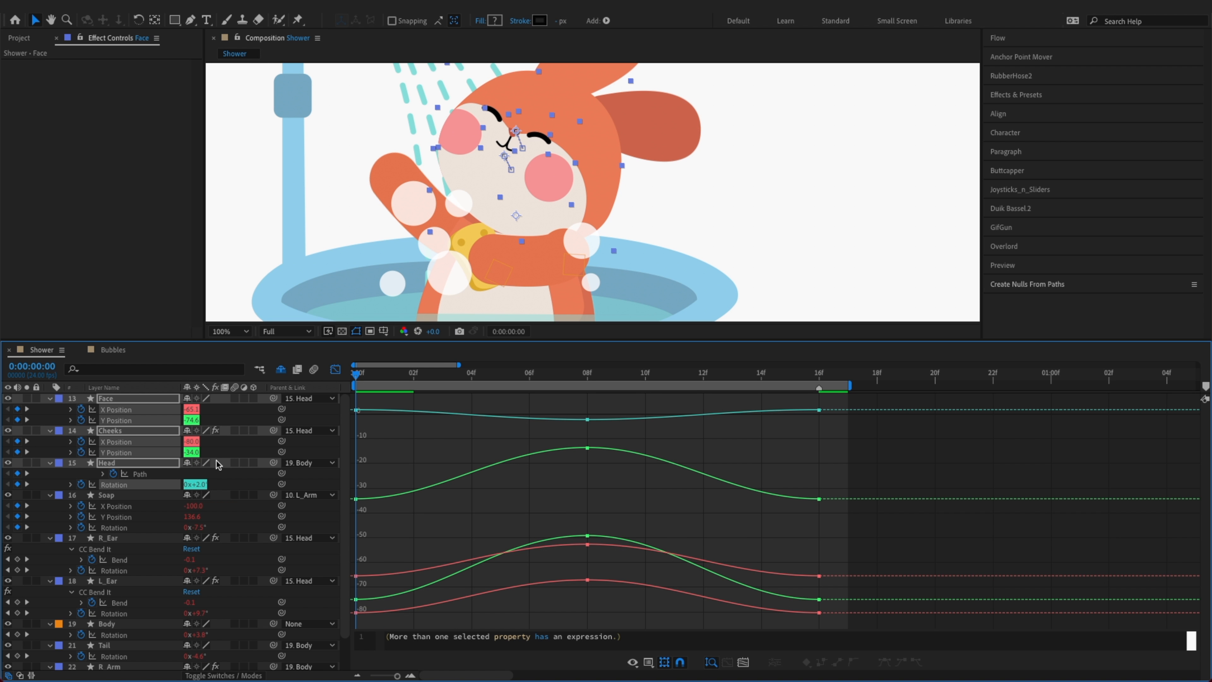
click(226, 474)
key(space)
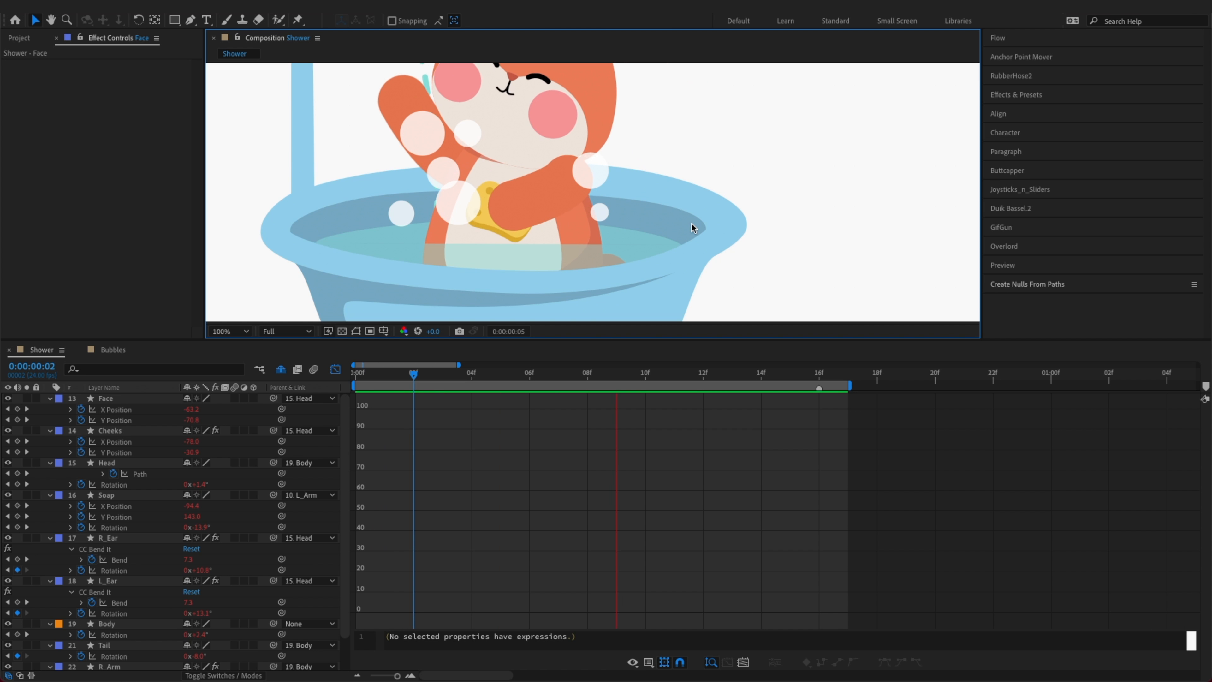
key(space)
drag(687, 230, 652, 242)
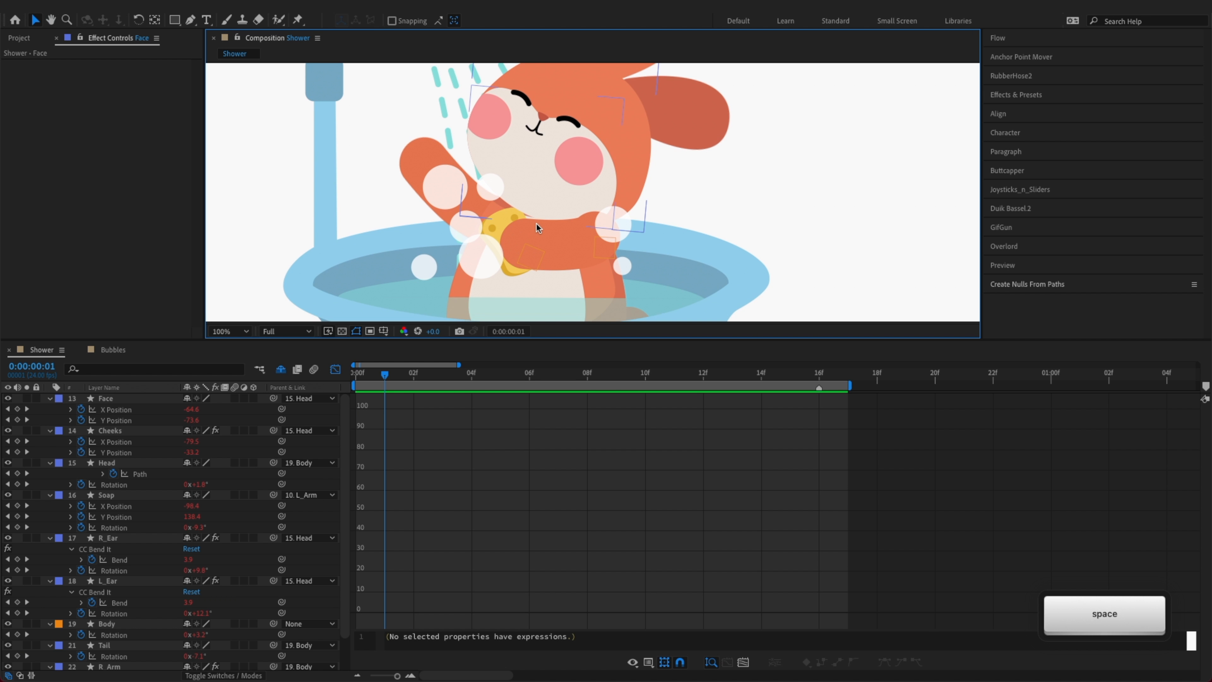
key(super+s)
Lengthen the incoming ease of the Soap's X Position, Y Position and Rotation keyframes at frame 16
click(120, 509)
click(122, 507)
key(z)
click(133, 518)
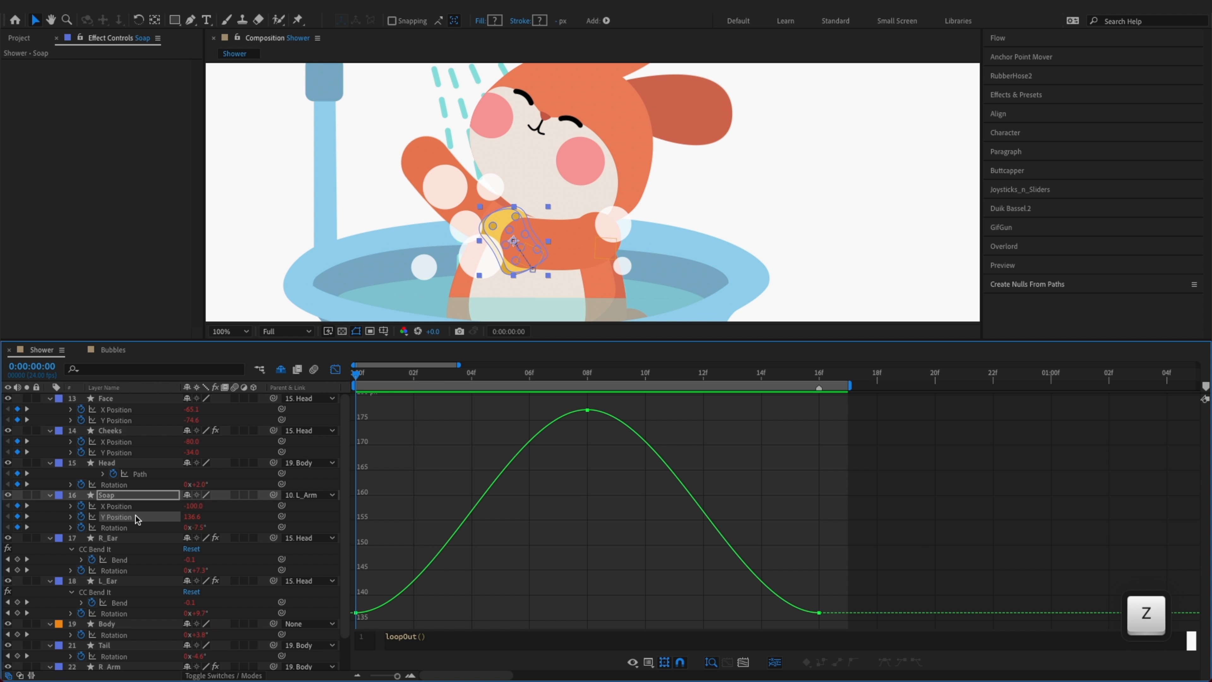
shift+click(136, 508)
shift+click(137, 528)
drag(862, 396, 766, 664)
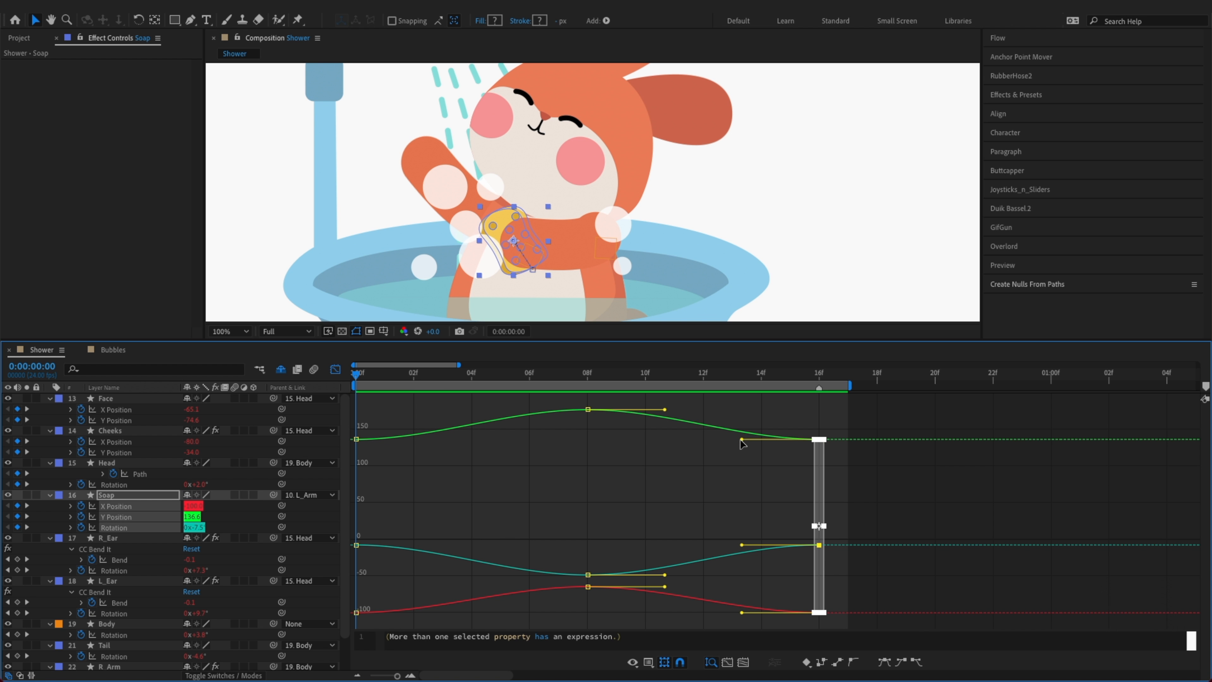
drag(741, 439, 730, 440)
Lengthen the easing of the Soap's position and rotation keyframes around frame 8 and out of frame 0, and save the project
drag(619, 399, 533, 599)
drag(669, 412, 689, 412)
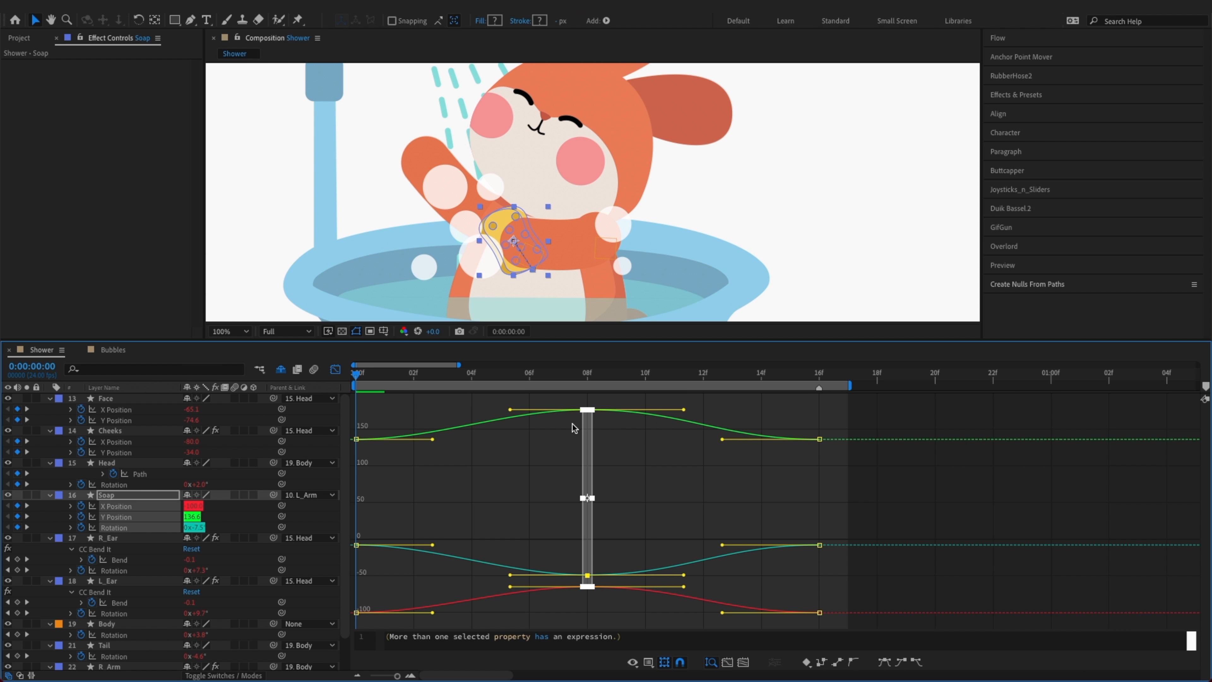
drag(506, 411, 487, 412)
drag(388, 425, 310, 618)
key(shift)
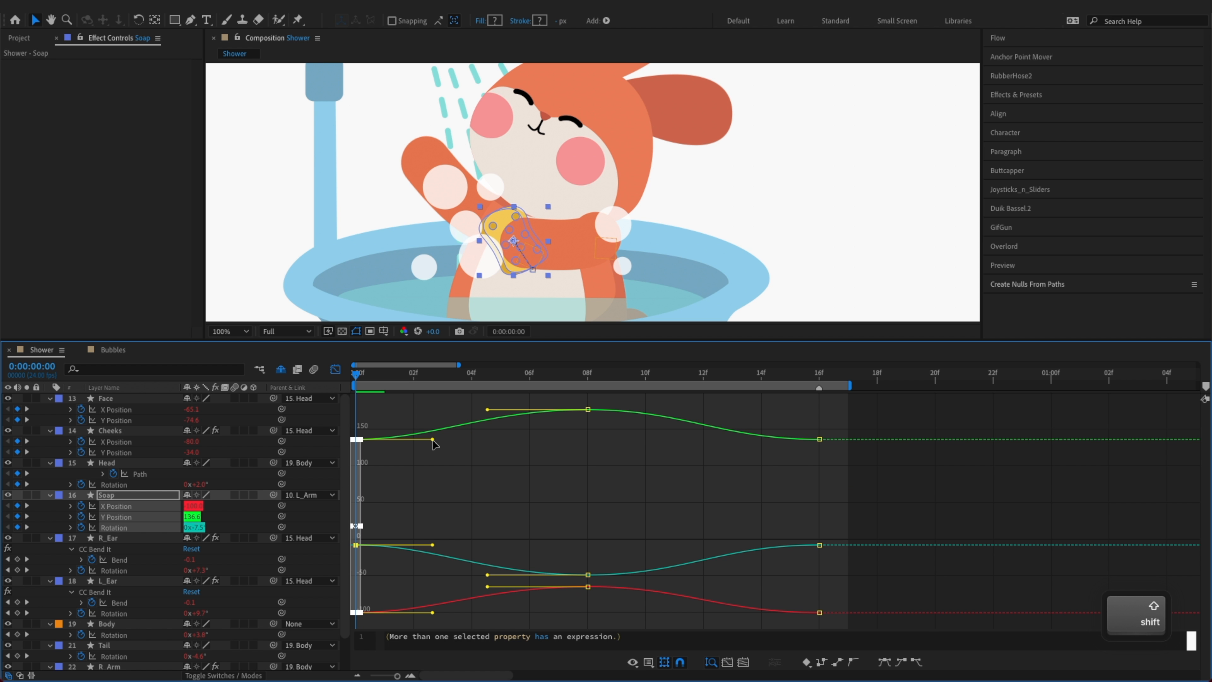
drag(433, 440, 439, 441)
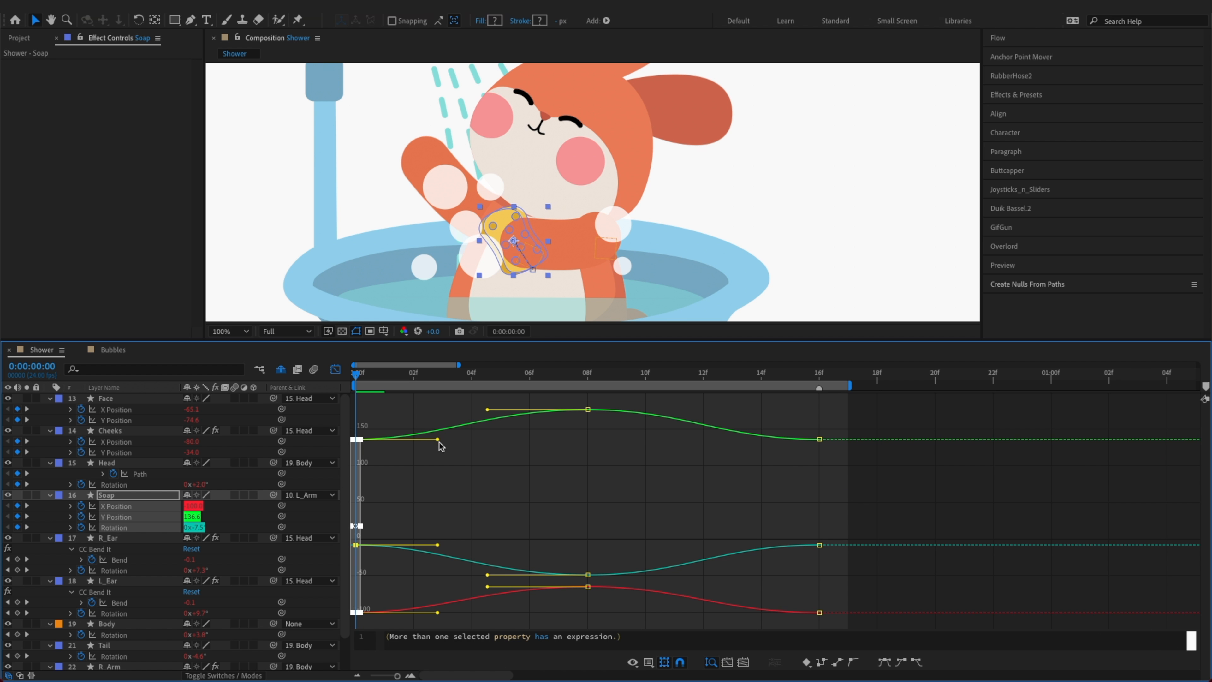
click(561, 477)
key(super+s)
click(231, 514)
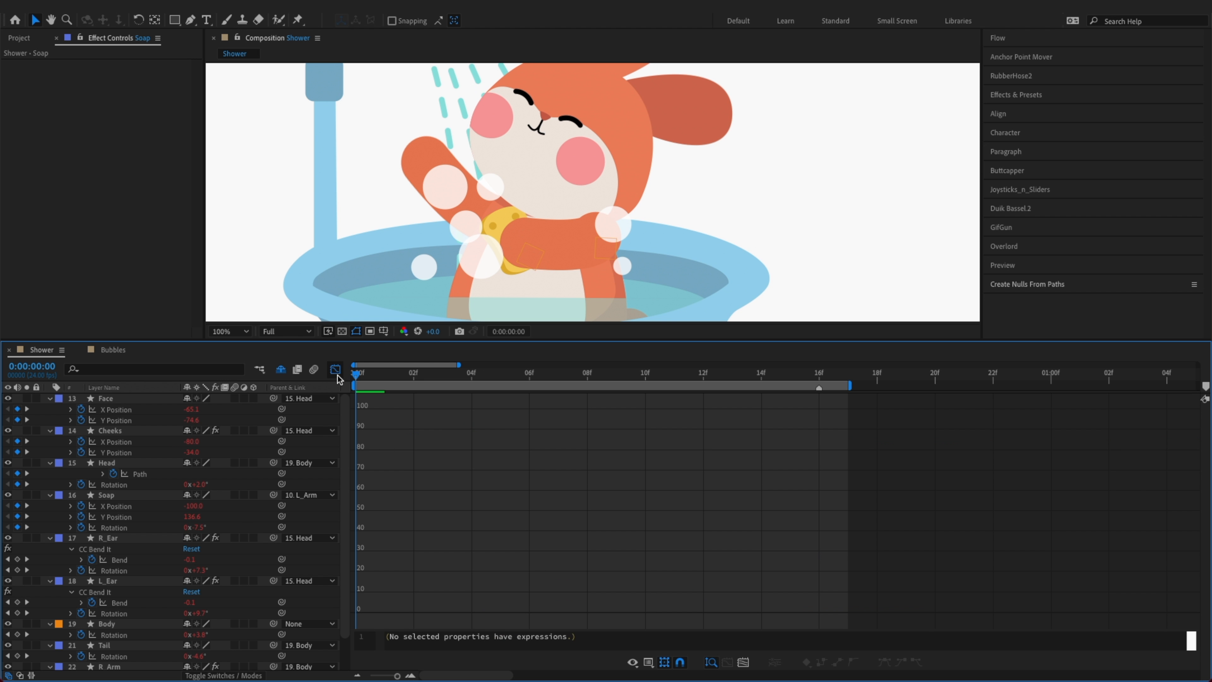
Return to the keyframe view and offset the Soap's X Position keyframes four frames earlier
click(336, 369)
click(147, 507)
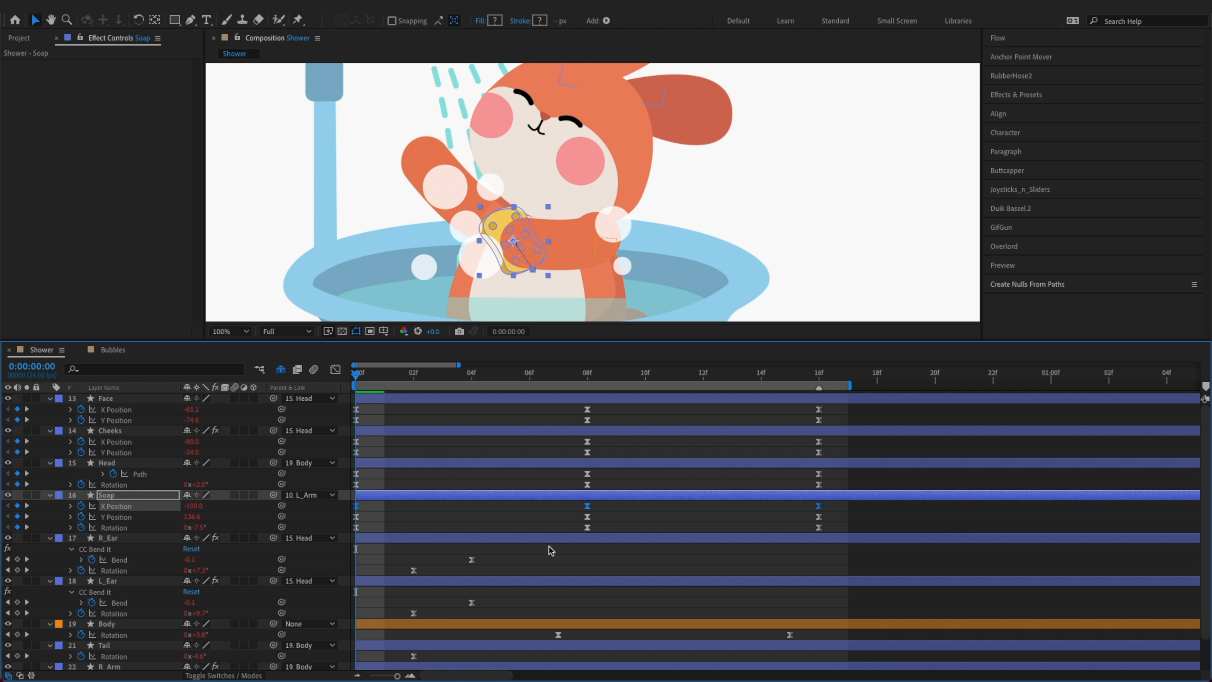
key(alt+q)
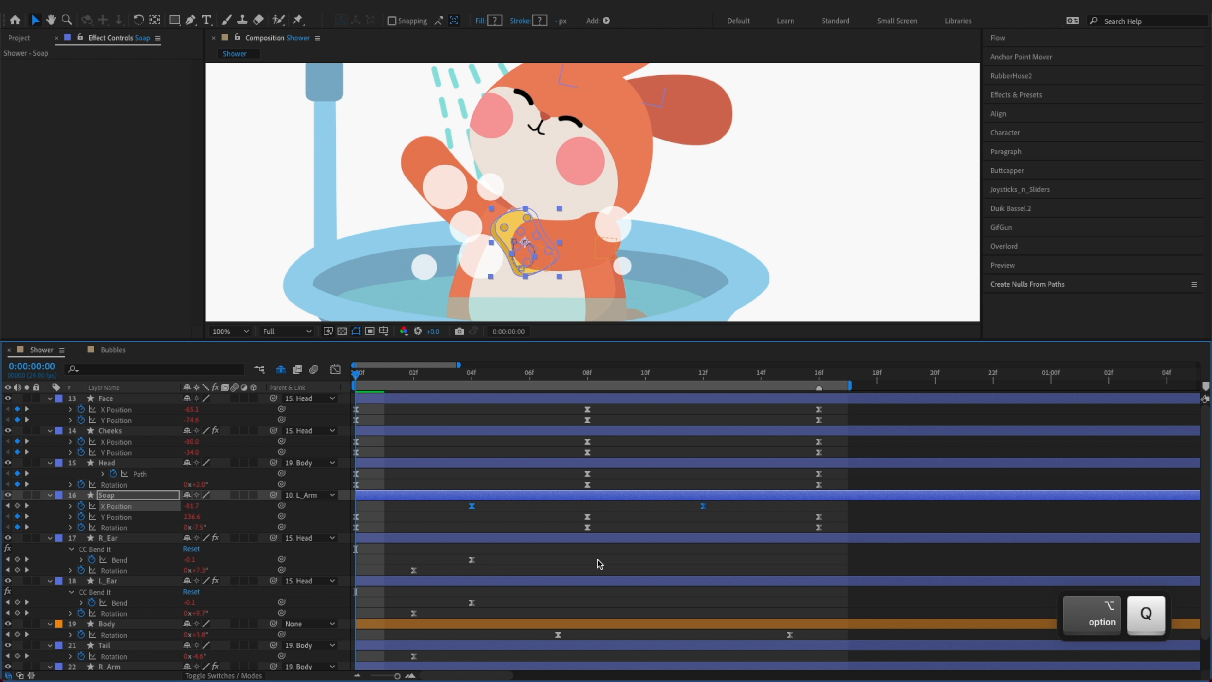
click(746, 523)
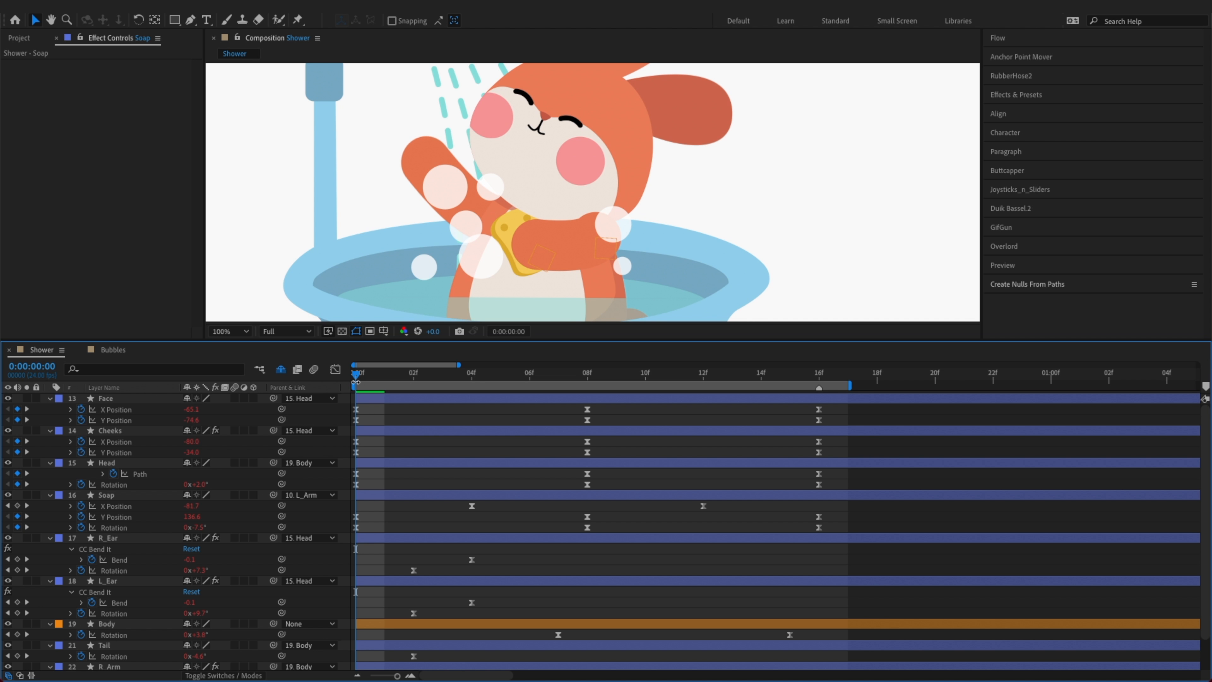
Try offsetting the Soap's Rotation keyframes two and six frames earlier, move them back to frames 0, 8 and 16, and preview
click(124, 528)
key(alt+q)
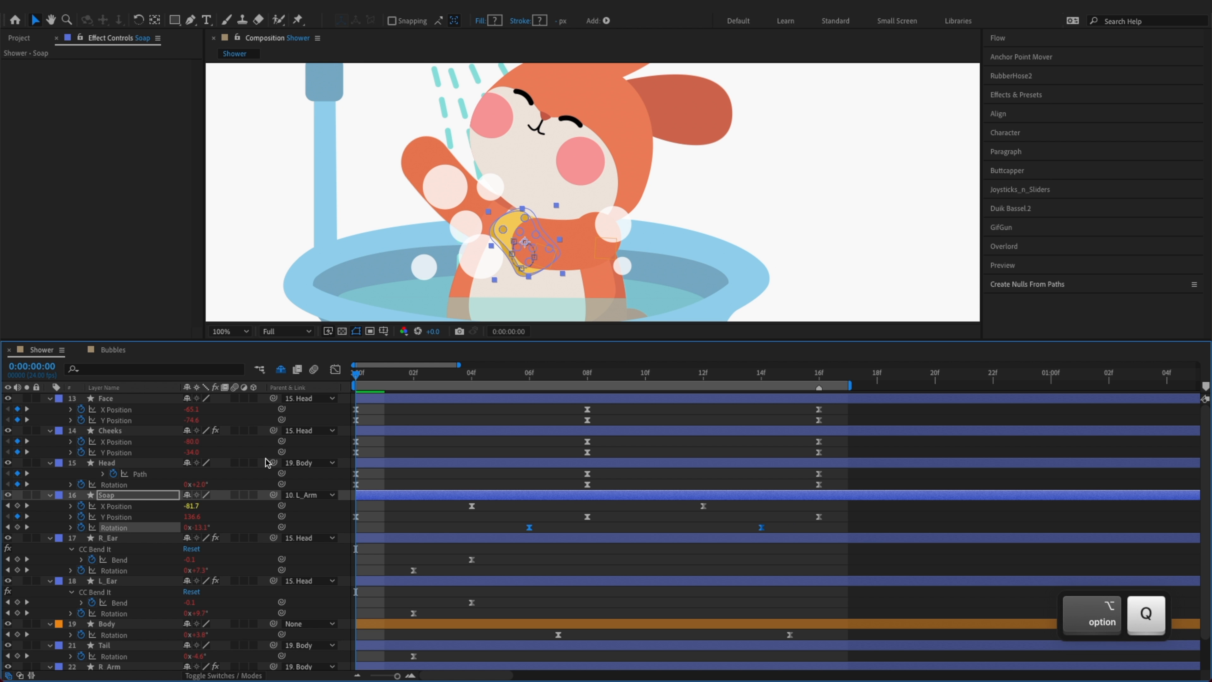
drag(366, 380, 655, 418)
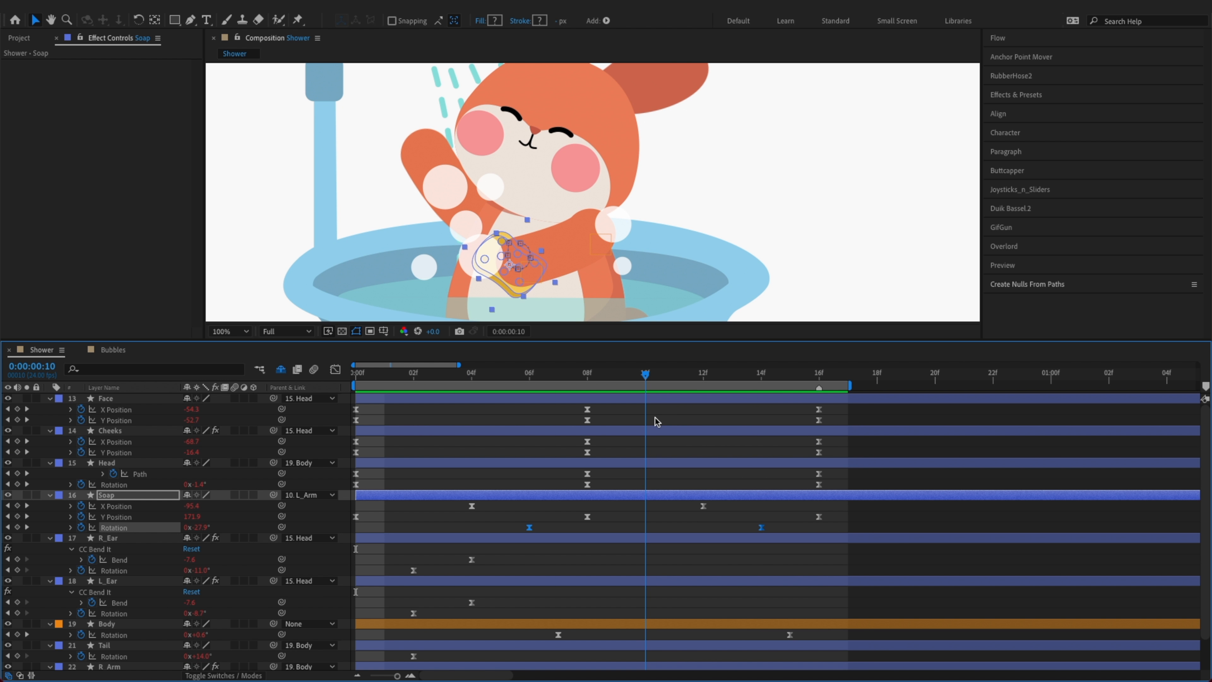
key(alt+q)
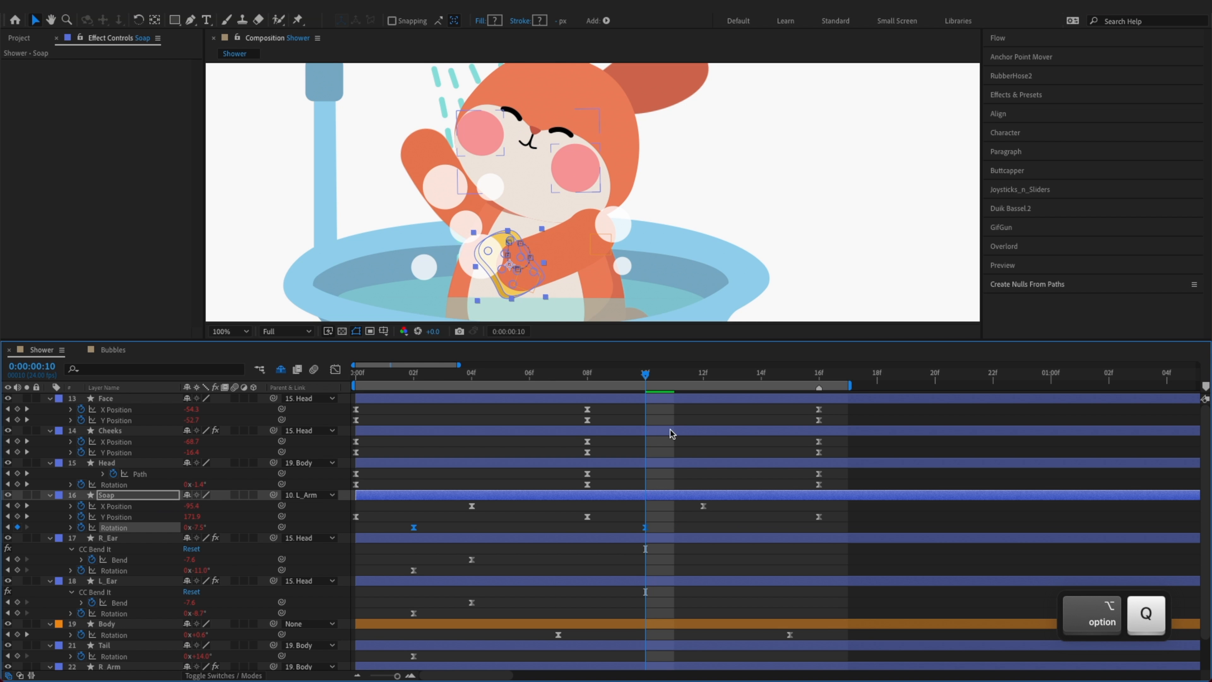
drag(399, 380, 583, 388)
key(alt+w)
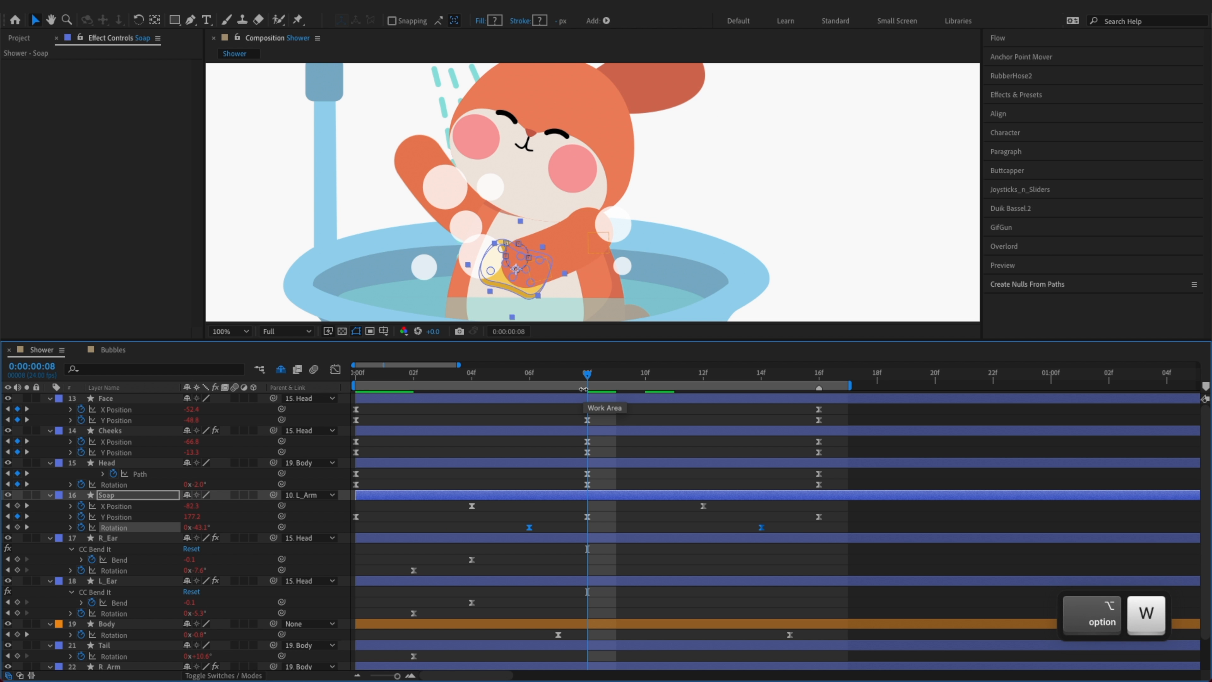
key(alt+w)
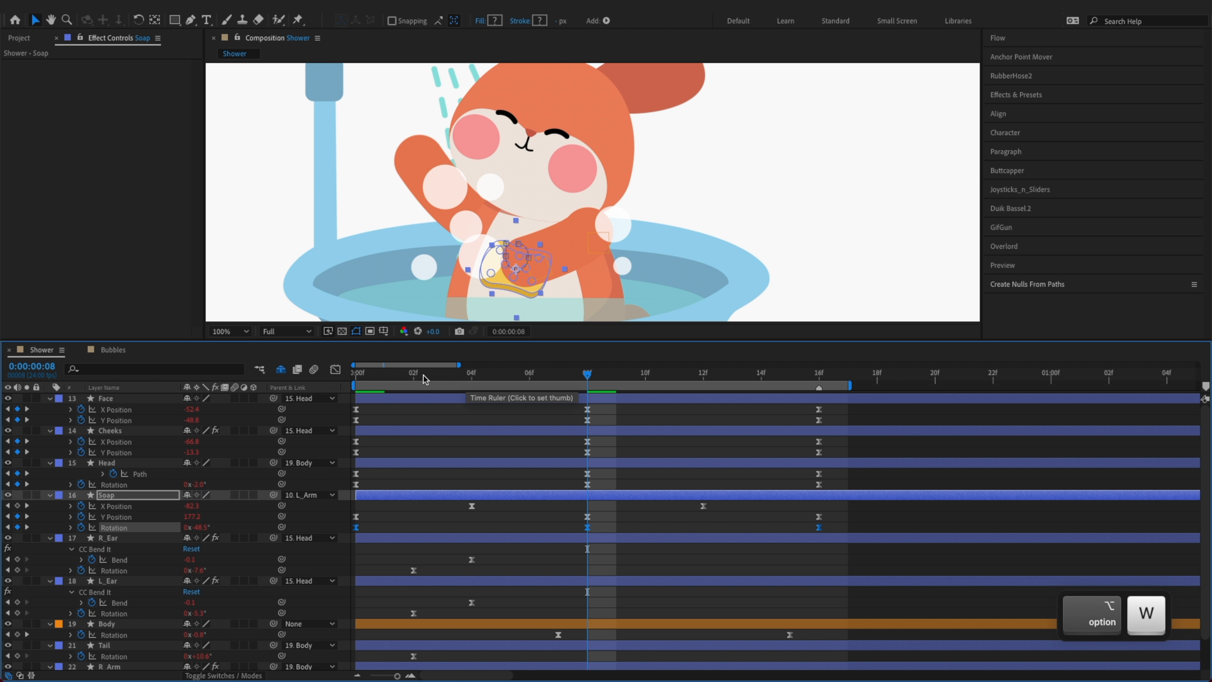
key(space)
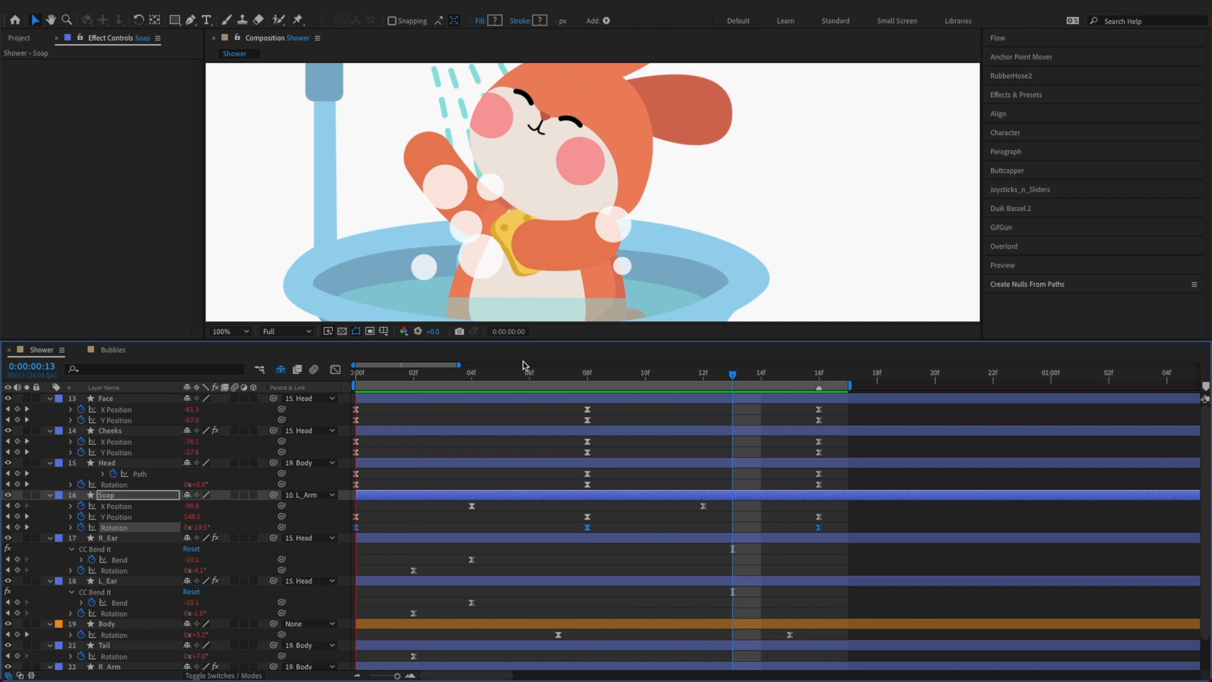
Fit the whole composition in the viewer for the preview, and collapse the open properties of all layers
click(231, 331)
click(230, 347)
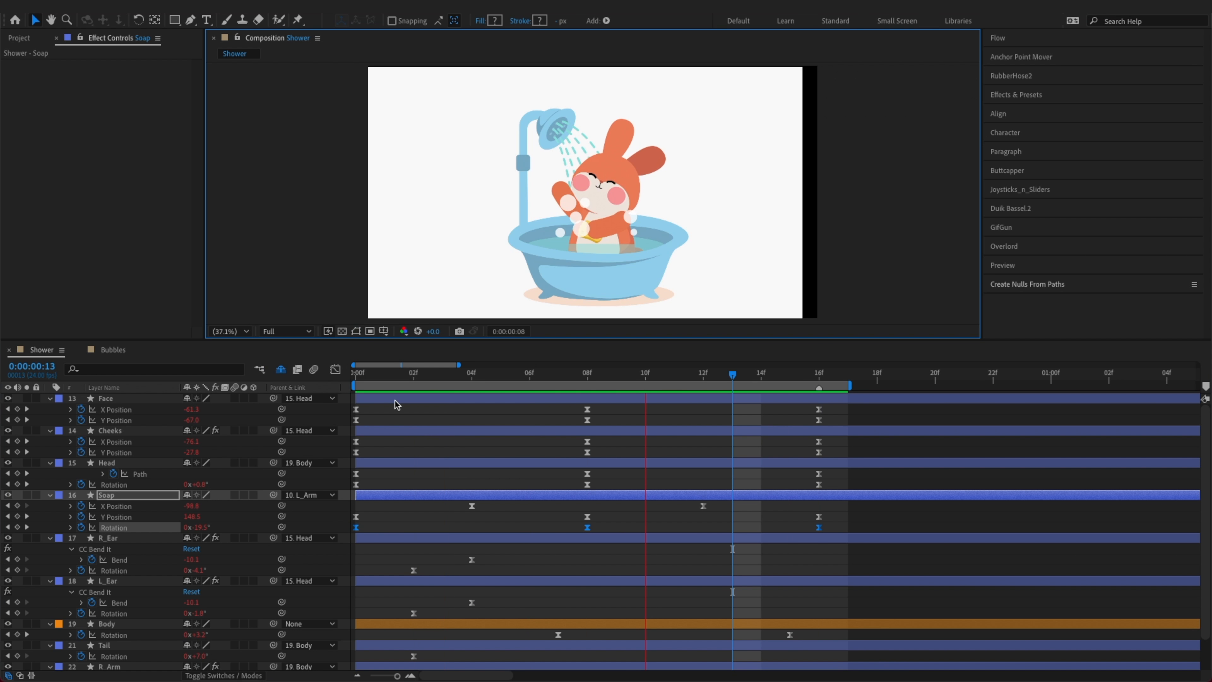
key(space)
key(F2)
key(u)
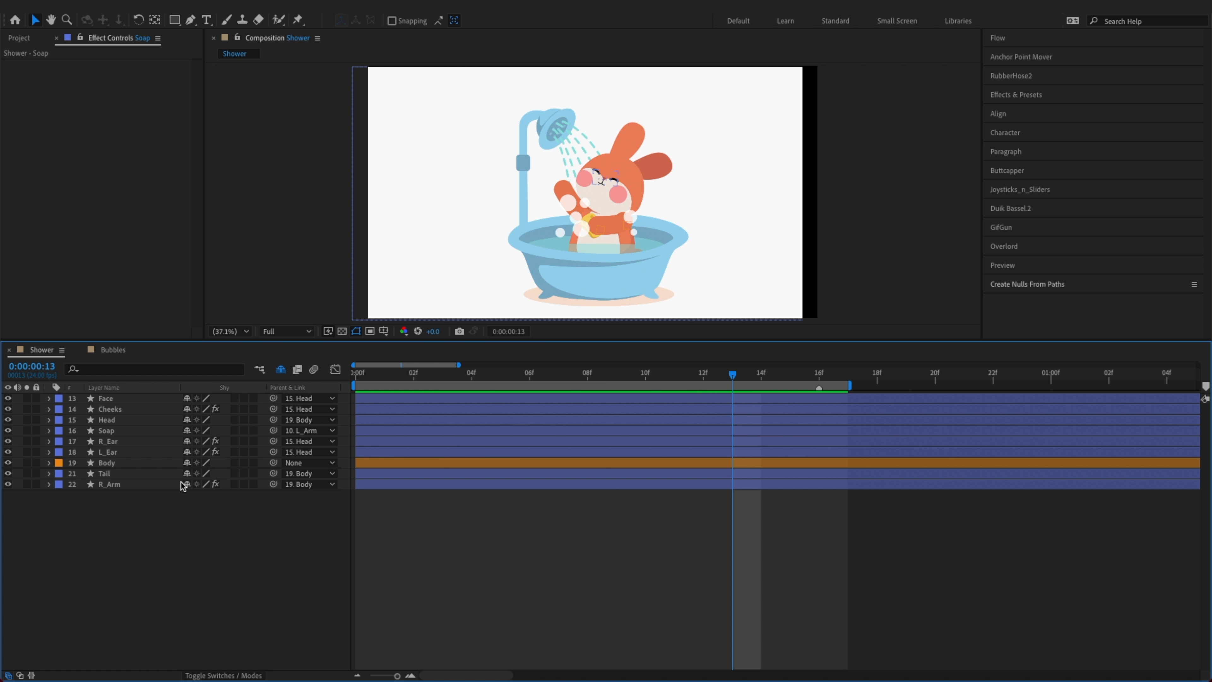
Mark the visible layers from Face to R_Arm as shy and reveal all hidden layers in the timeline
click(186, 400)
shift+click(190, 464)
click(187, 463)
click(127, 409)
shift+click(153, 400)
click(186, 399)
click(280, 370)
Isolate the WaterDrop layer by clearing its shy switch and hiding all shy layers, and go to frame 0
scroll(131, 547, down, 1)
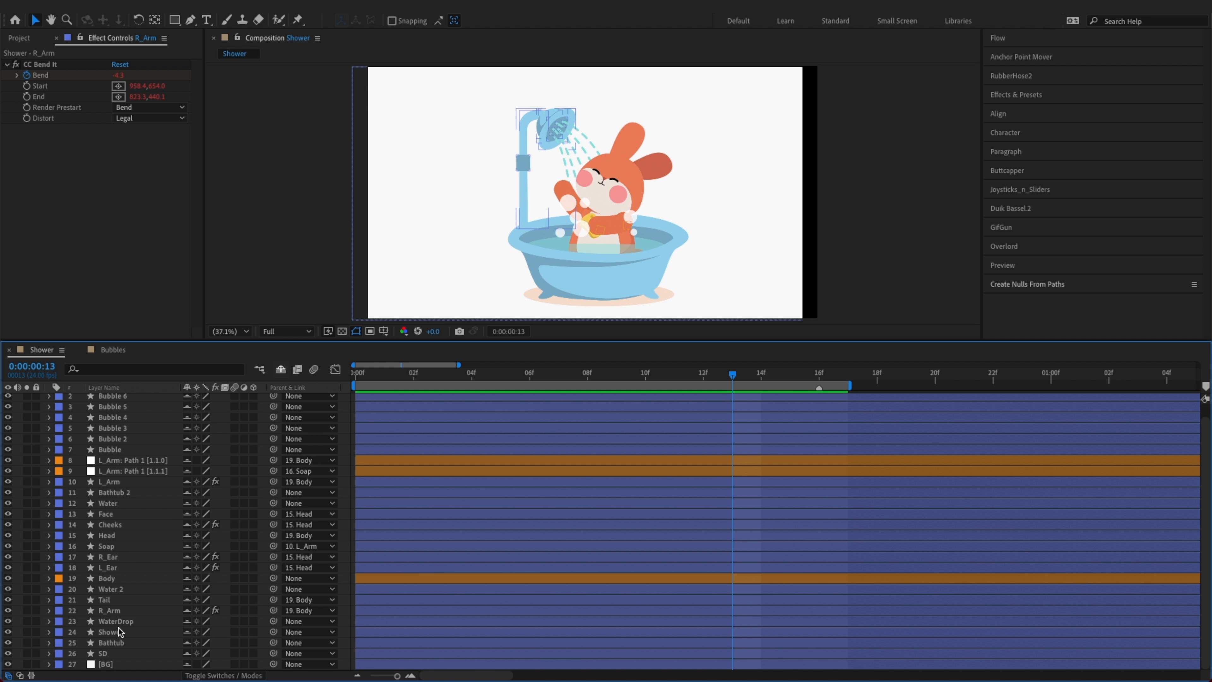
click(171, 622)
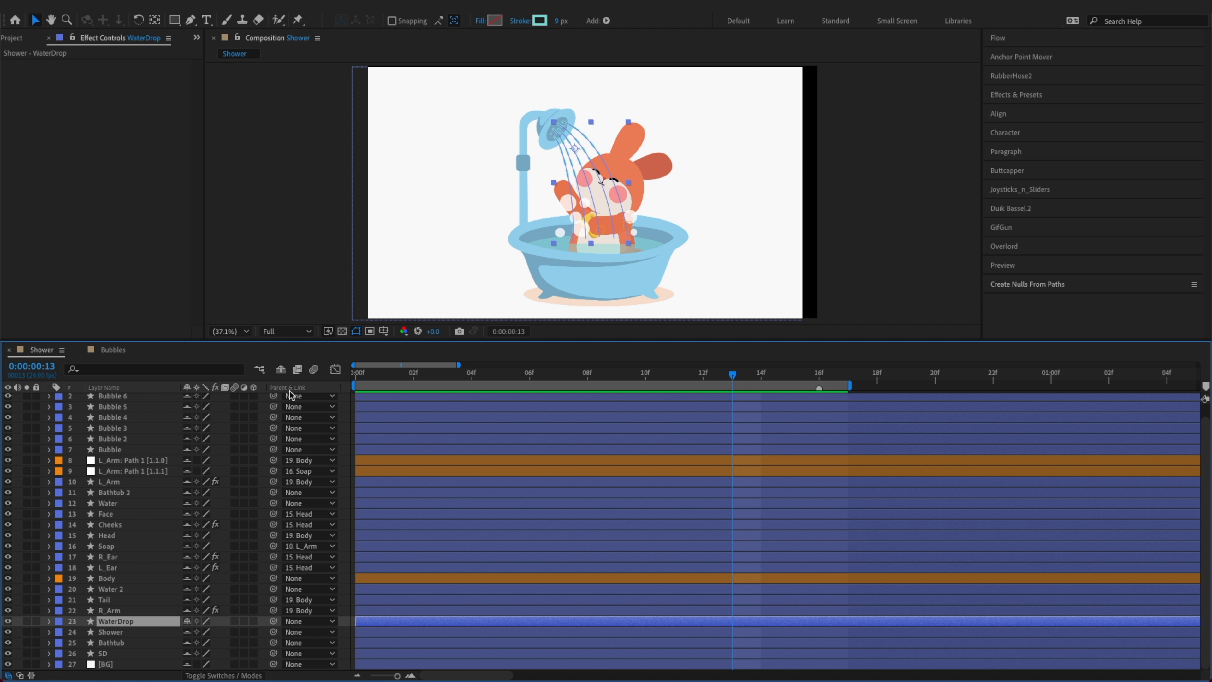
click(280, 369)
click(276, 488)
click(379, 371)
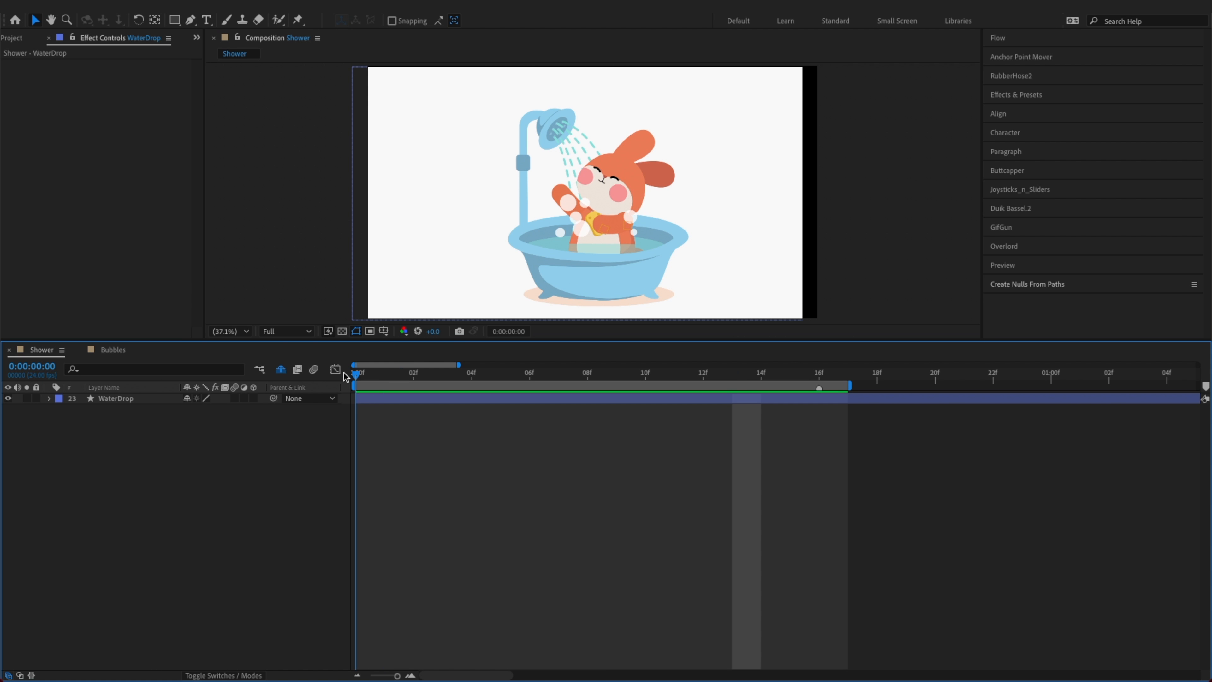
Reveal the stroke dash settings of all five WaterDrop shapes and save the project
ctrl+click(49, 399)
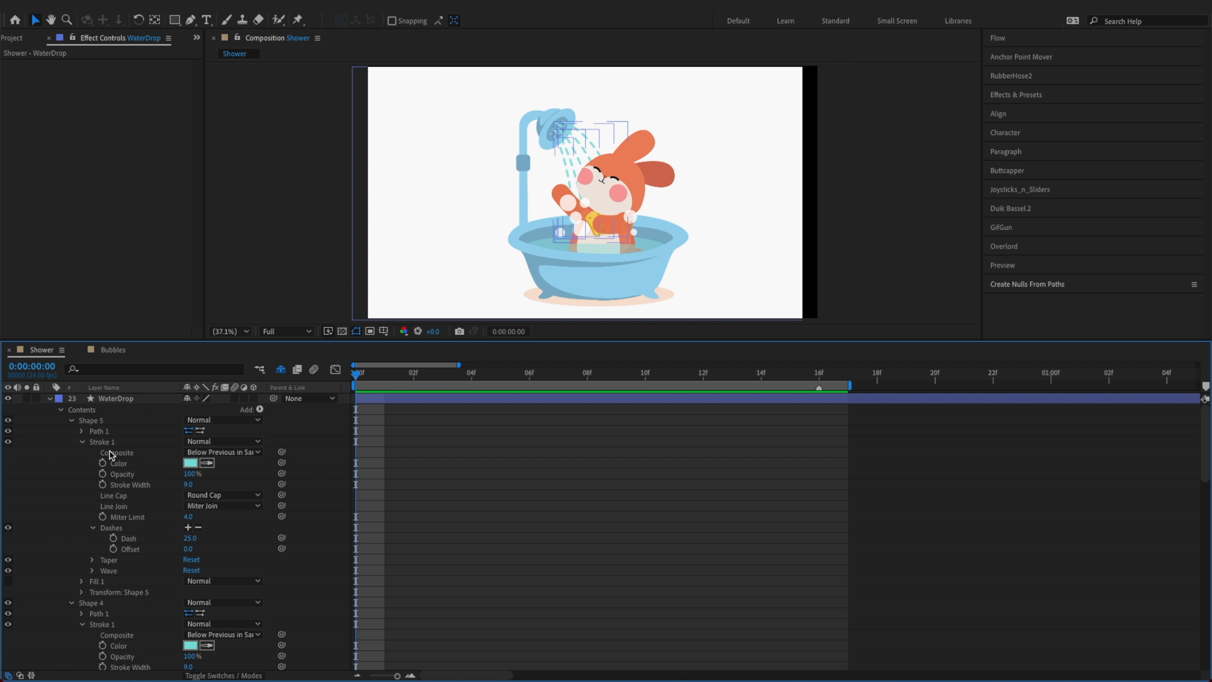
click(71, 421)
click(71, 431)
click(71, 441)
click(71, 452)
click(71, 463)
shift+click(99, 466)
key(super+s)
click(73, 469)
click(71, 463)
click(71, 452)
click(71, 442)
click(71, 431)
click(71, 421)
Create keyframes for the stroke dash Offset of Shape 5 through Shape 1 at frame 0
click(113, 551)
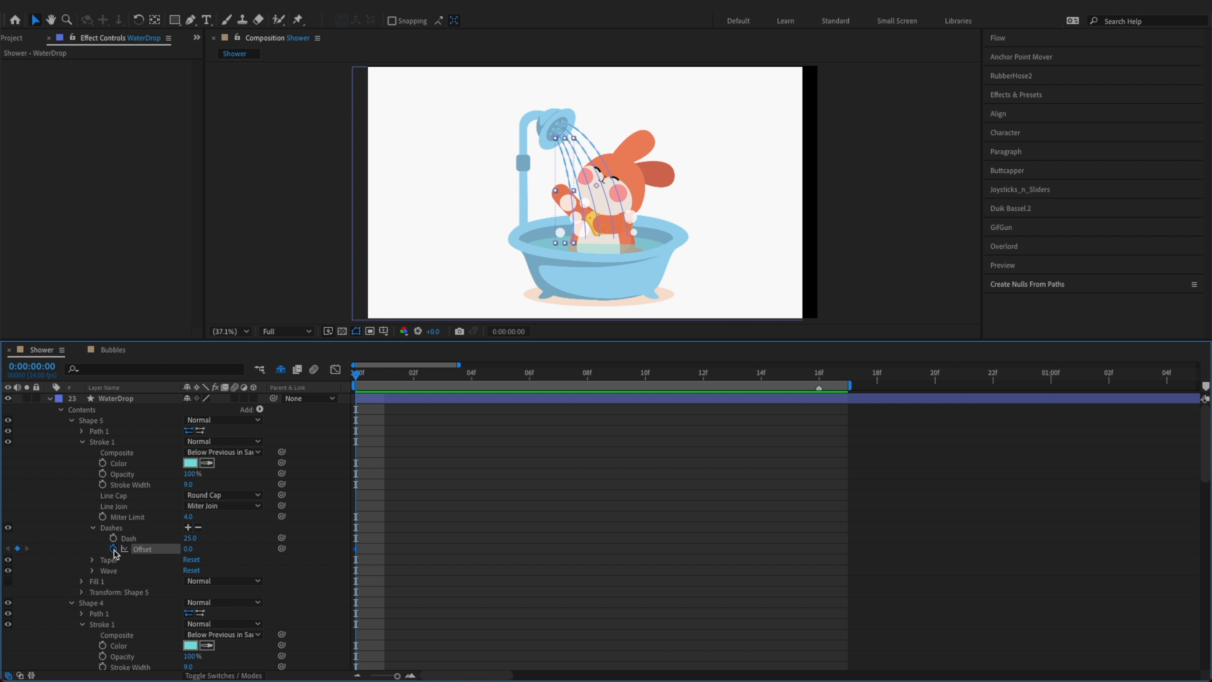
scroll(124, 597, down, 3)
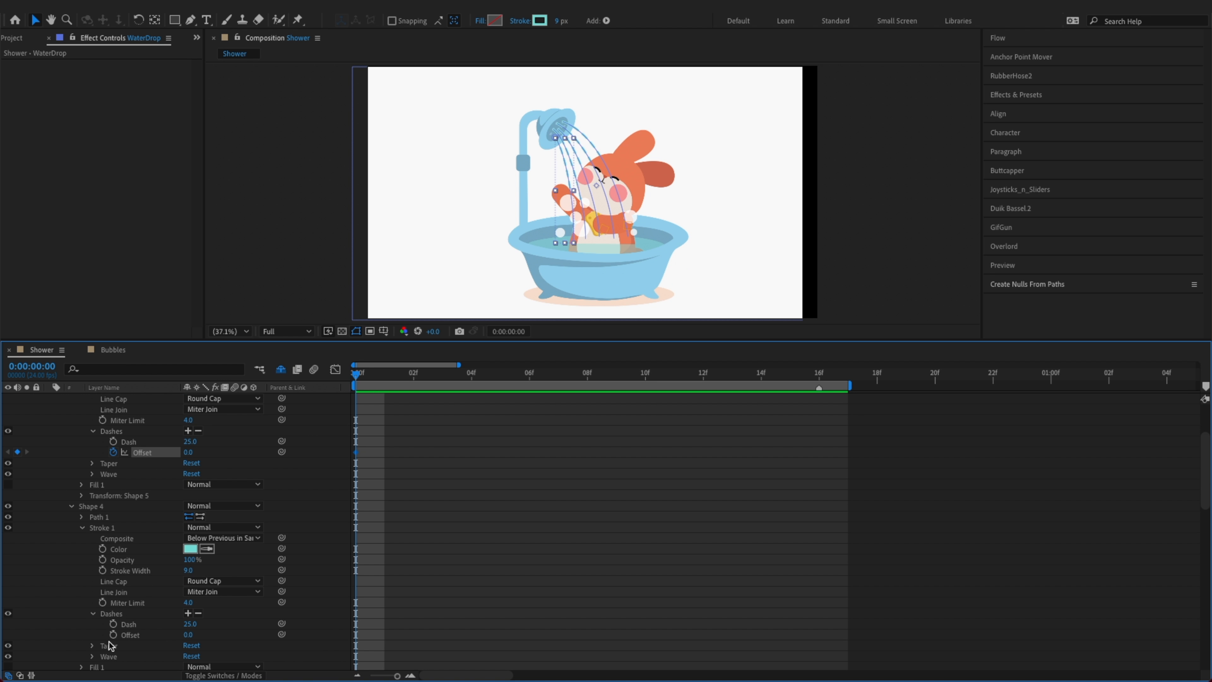
click(113, 634)
scroll(179, 639, down, 6)
click(113, 506)
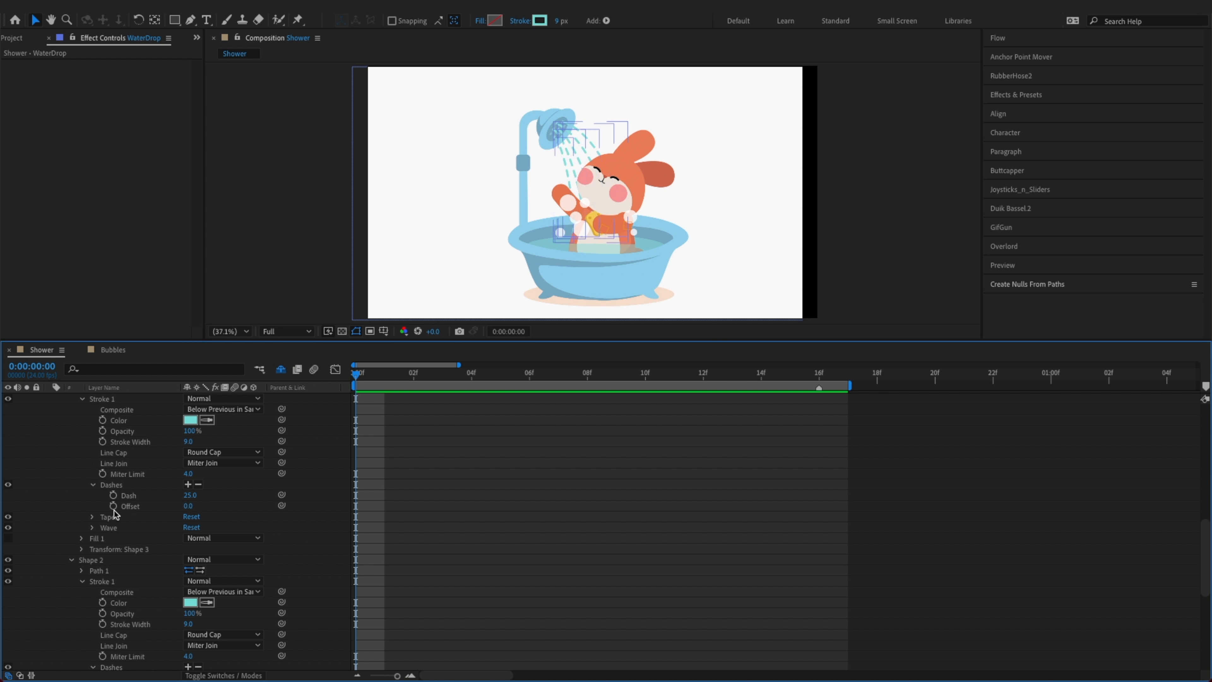
scroll(124, 567, down, 5)
click(113, 570)
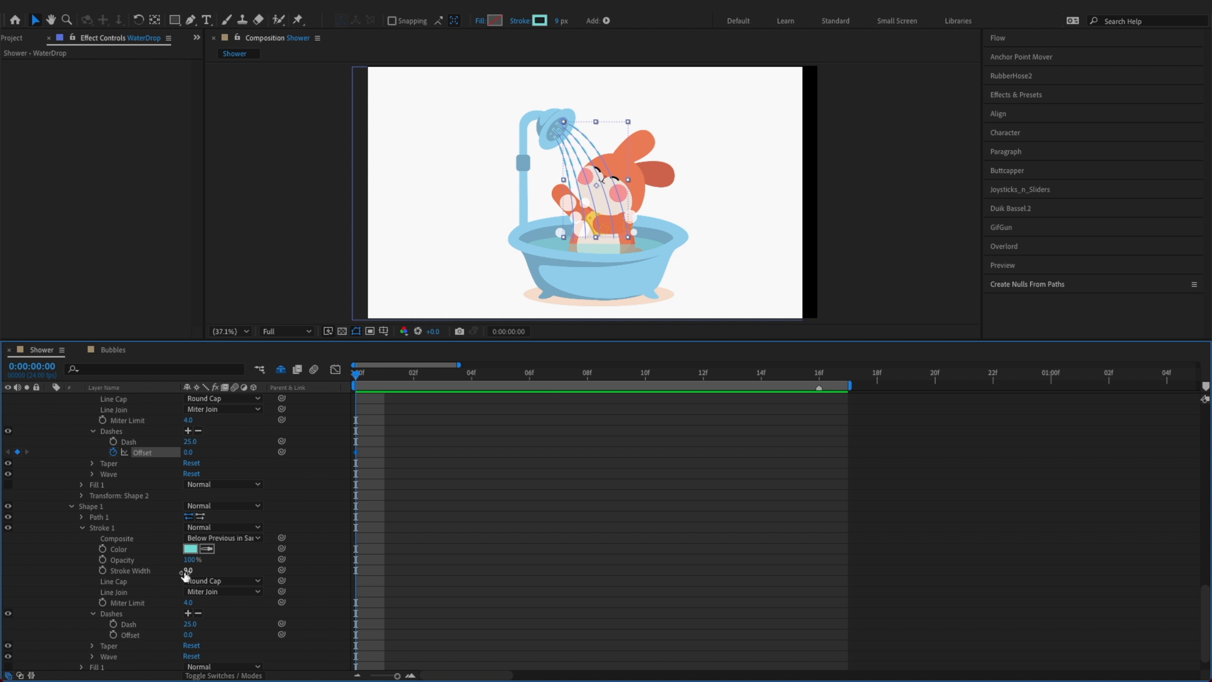
scroll(120, 585, down, 5)
click(113, 612)
scroll(501, 534, up, 15)
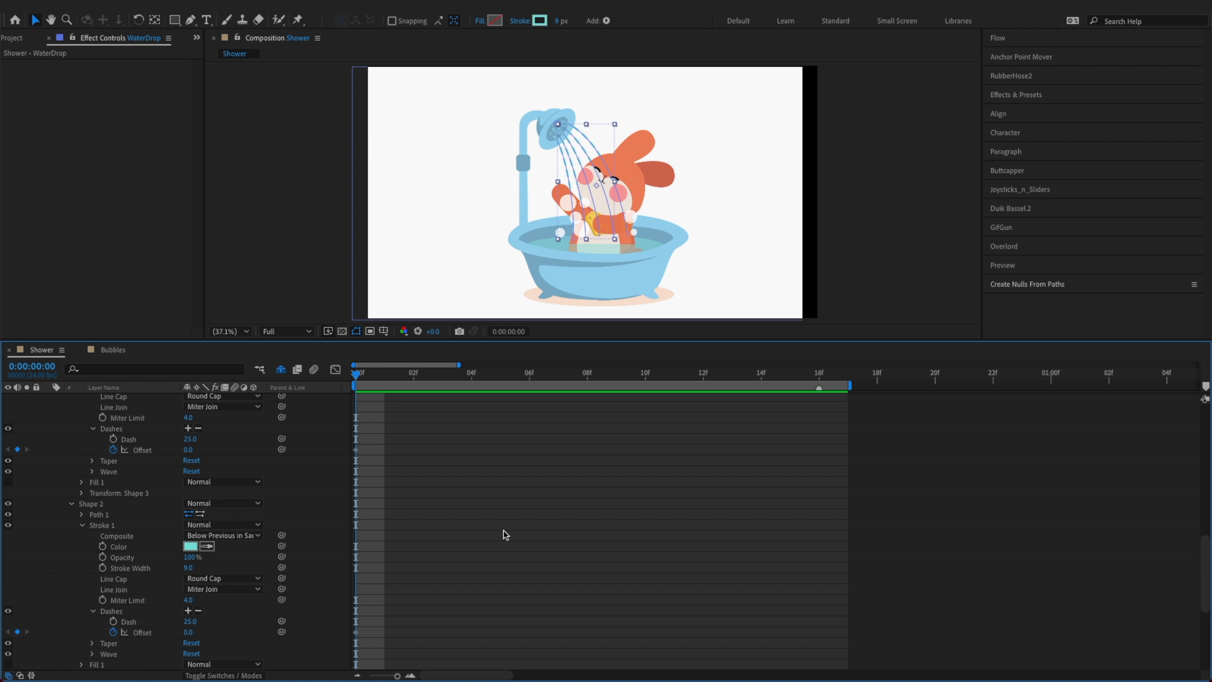
scroll(91, 535, up, 3)
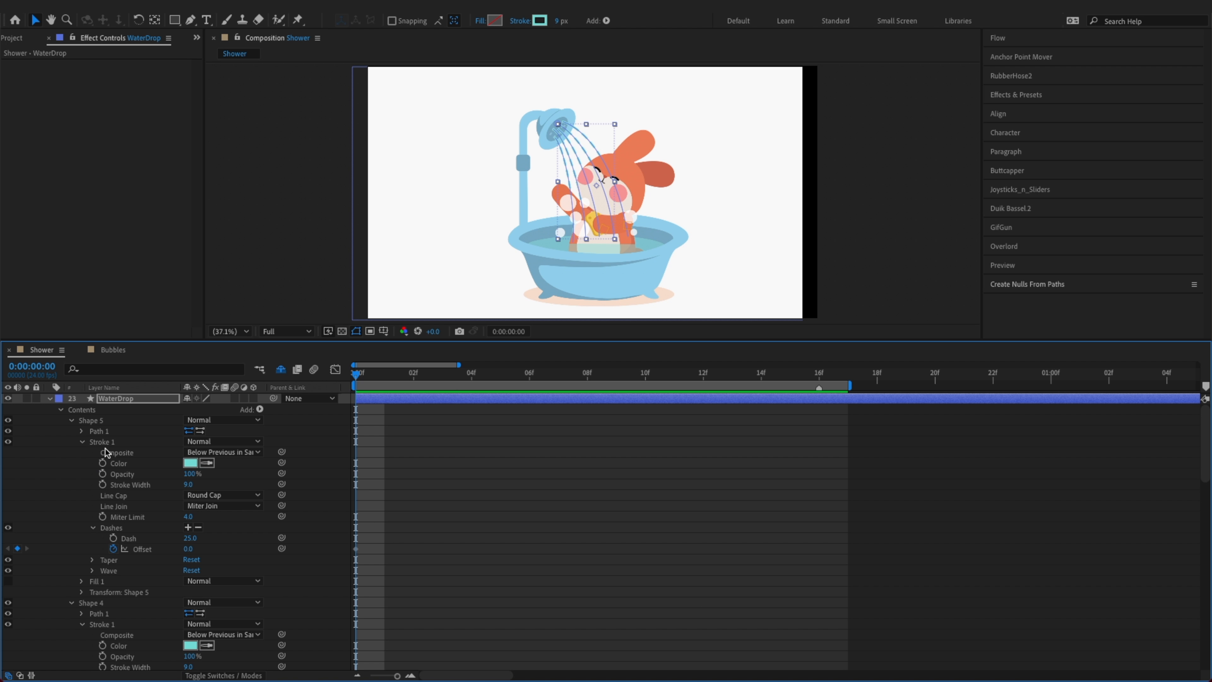
Show only WaterDrop's keyframed properties, add Offset keyframes for all five shapes at frame 4, and set them to 300
key(u)
click(506, 453)
mouse_move(457, 378)
mouse_down()
mouse_move(501, 389)
mouse_move(471, 389)
mouse_up()
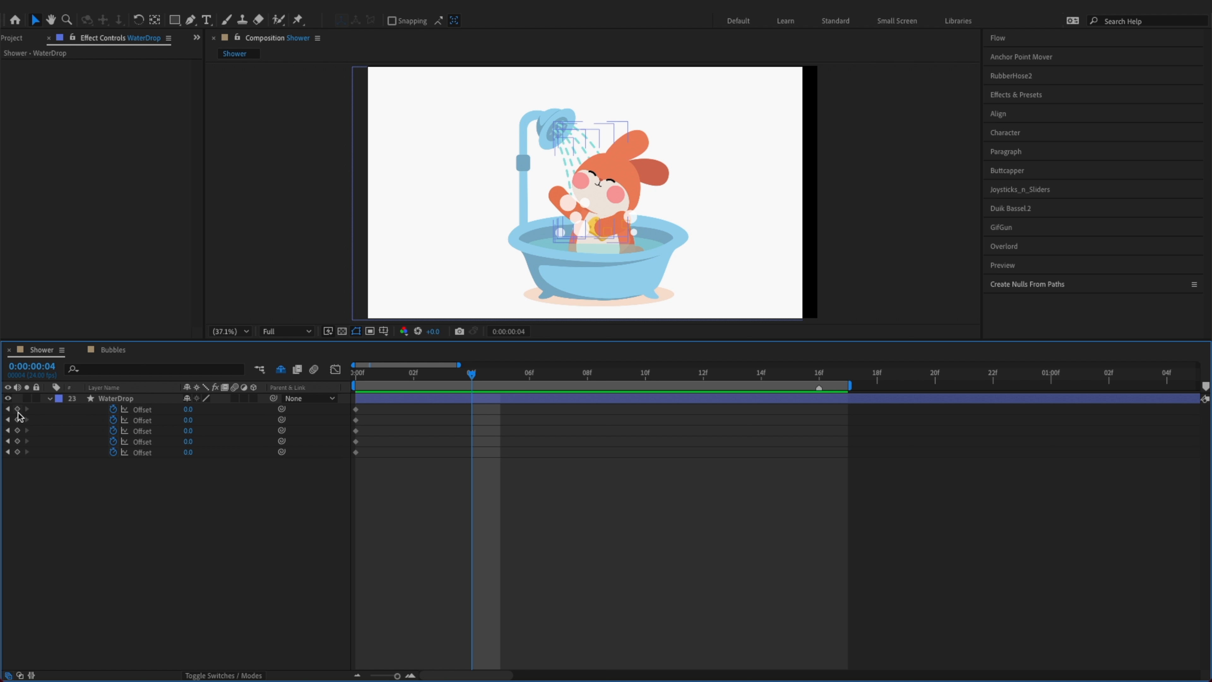
drag(18, 410, 18, 463)
click(188, 411)
text(1)
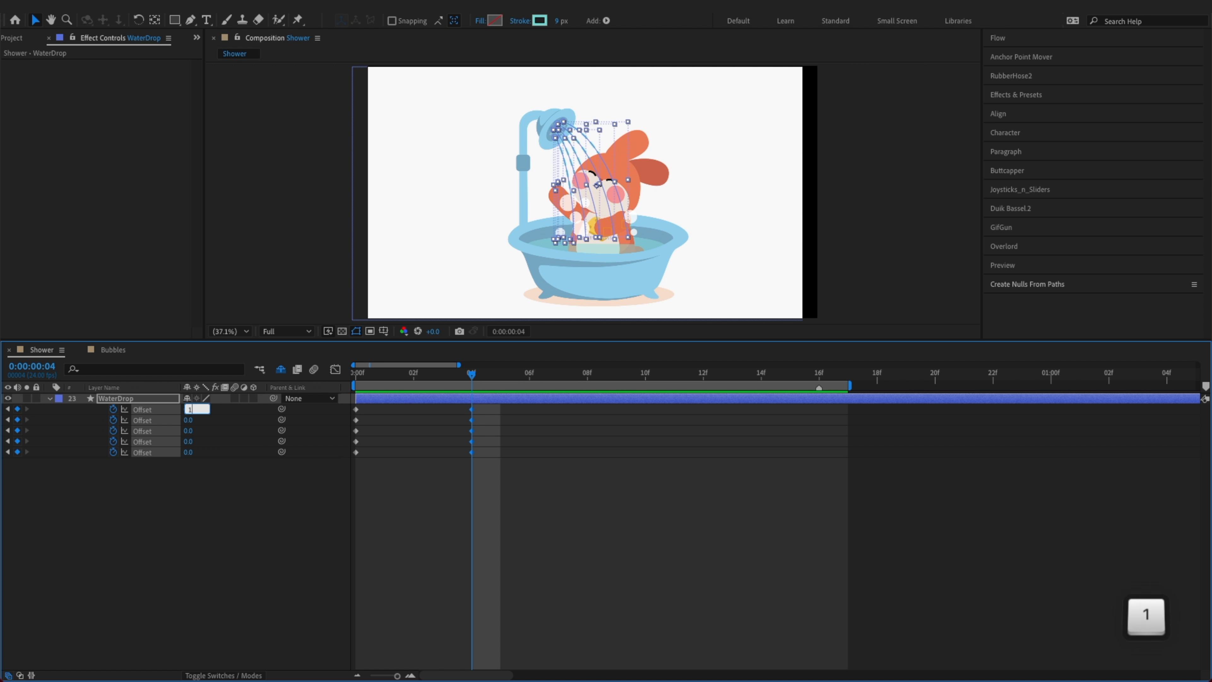
text(00)
key(BackSpace)
key(BackSpace)
key(BackSpace)
text(300)
key(Return)
Go to frame 0 and add a loopOut() expression to the dash Offset of Shape 5
click(527, 518)
drag(363, 375, 334, 436)
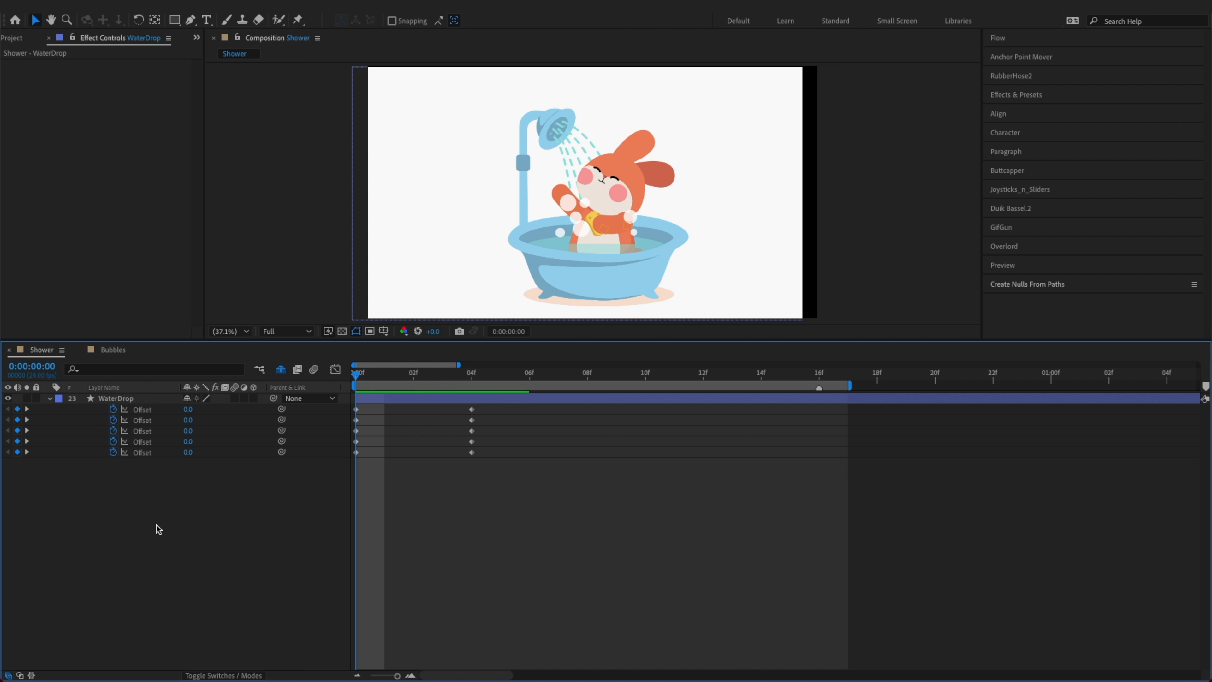
alt+click(112, 409)
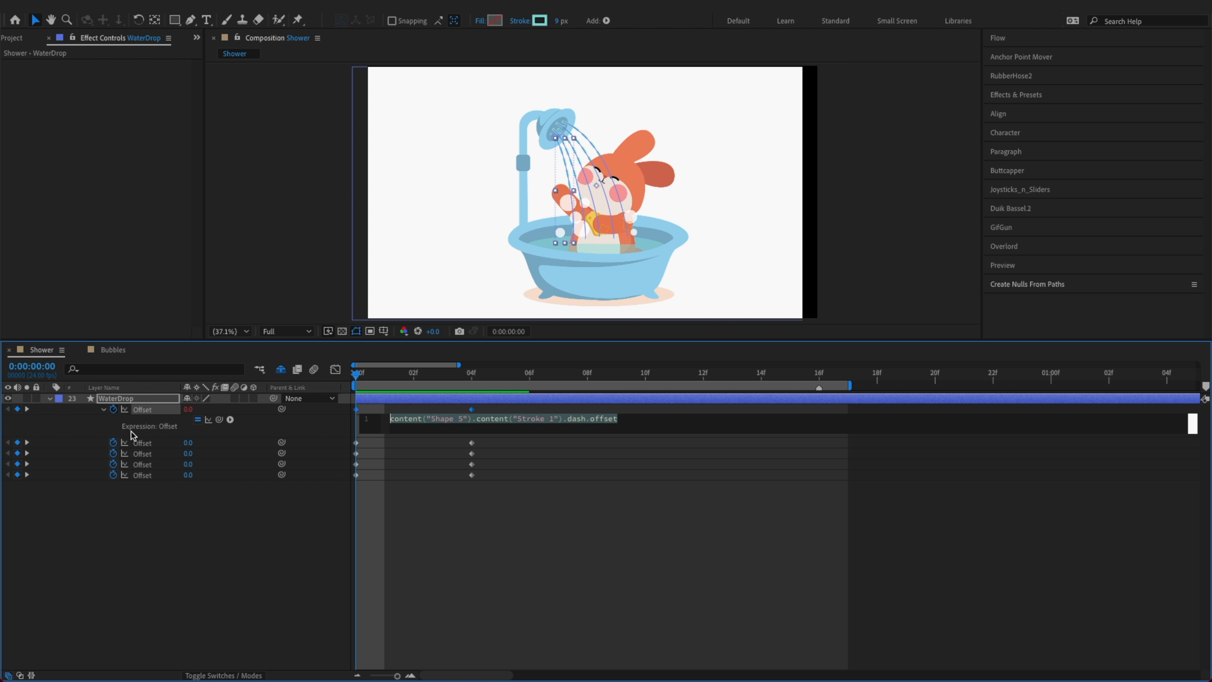
text(loop)
key(Down)
key(Down)
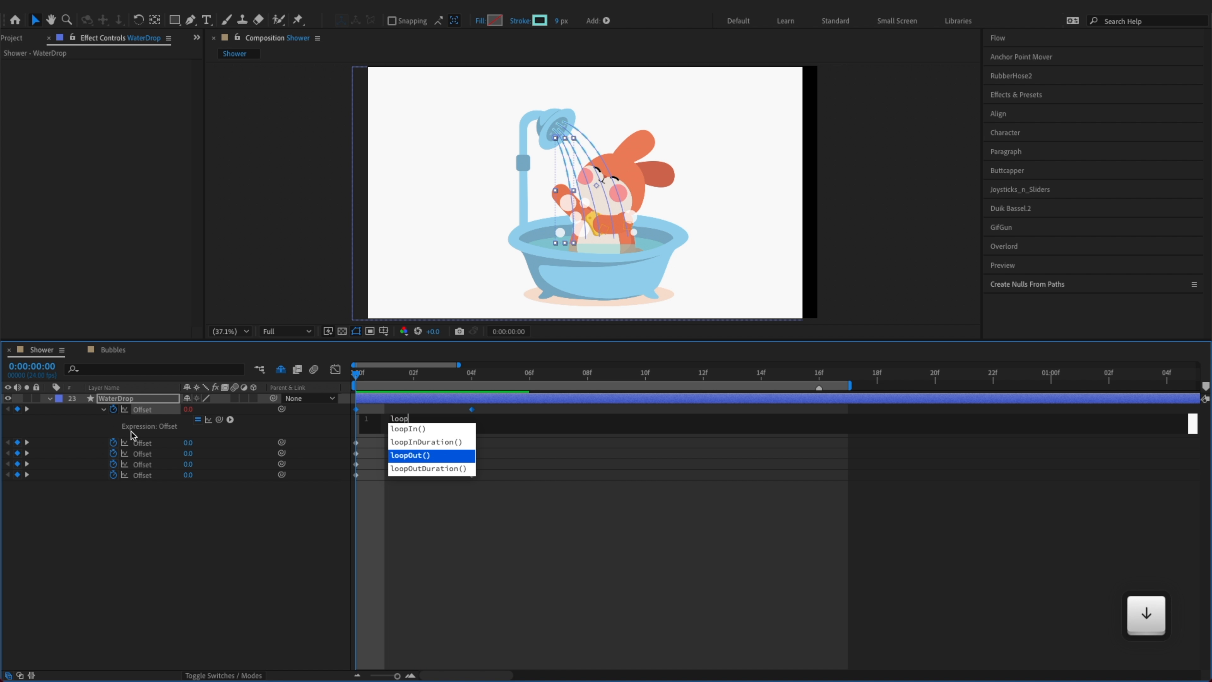
key(Return)
click(99, 494)
Copy only the loopOut() expression from the first Offset to the other four Offset properties and preview the water
double_click(142, 409)
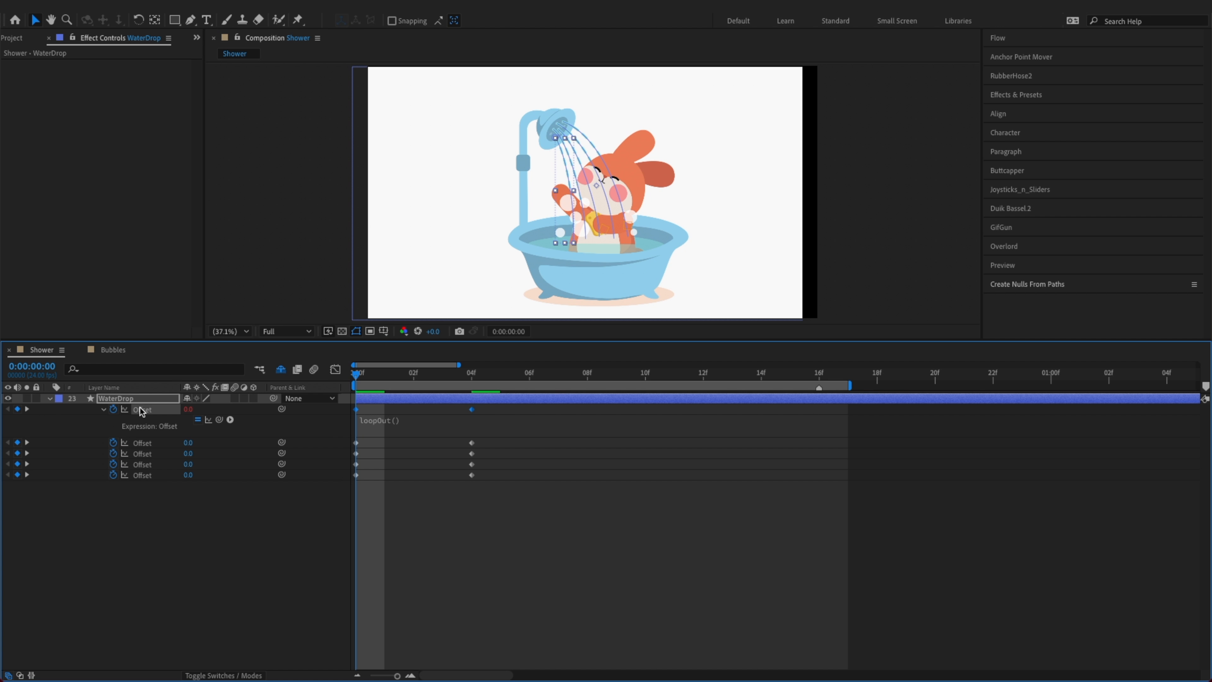
right_click(162, 413)
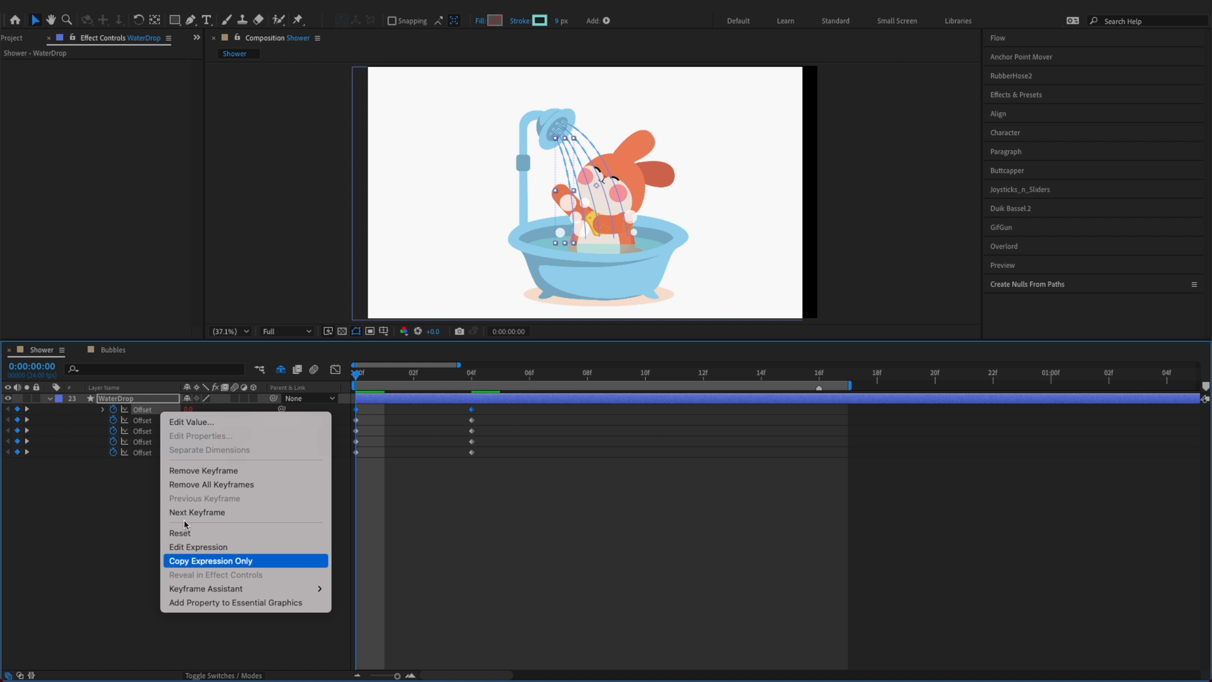
click(201, 561)
shift+click(150, 432)
shift+click(143, 452)
key(ctrl+v)
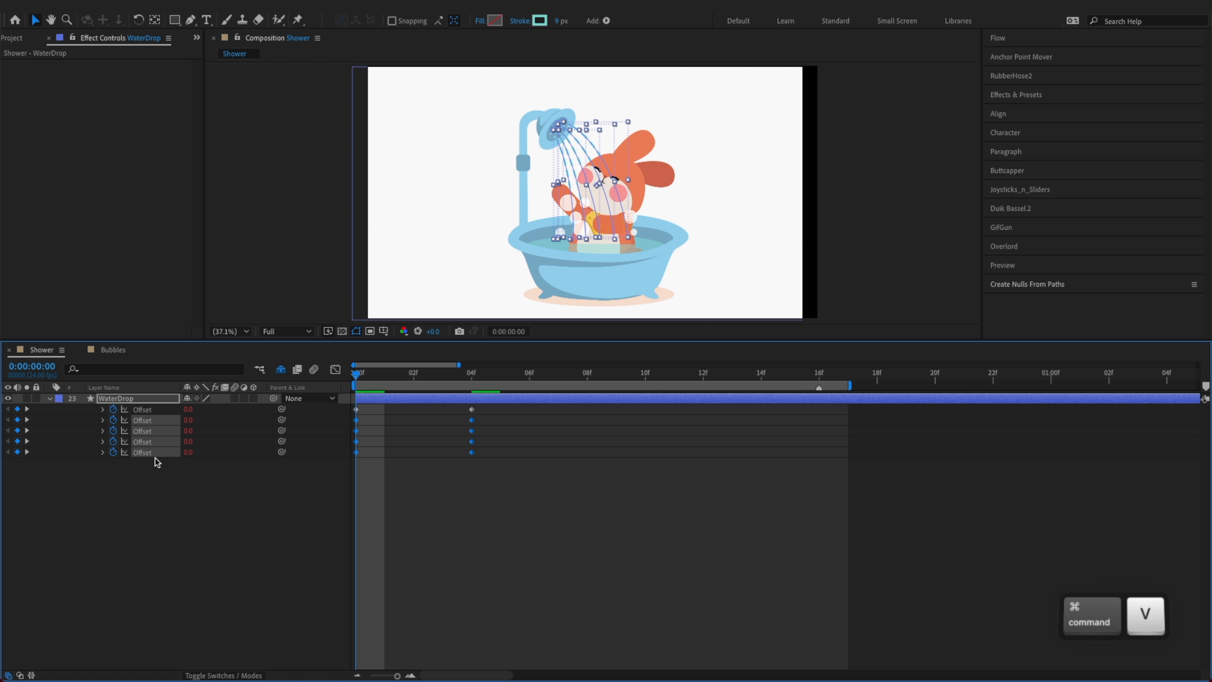
key(space)
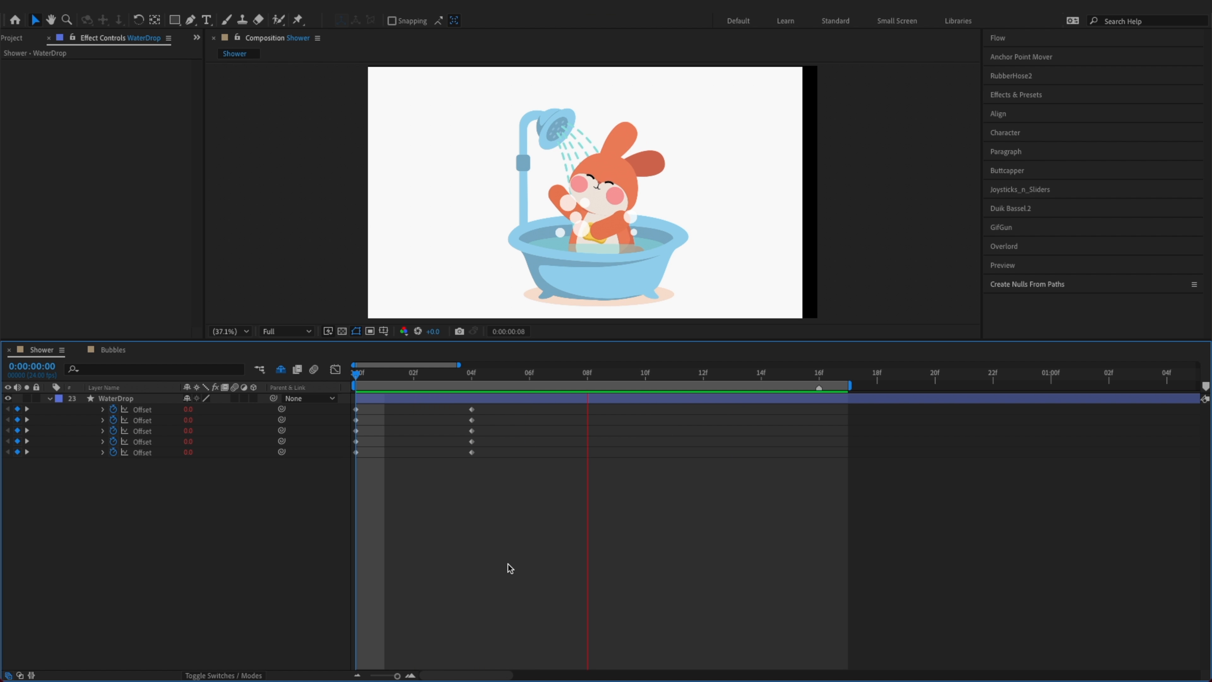
key(space)
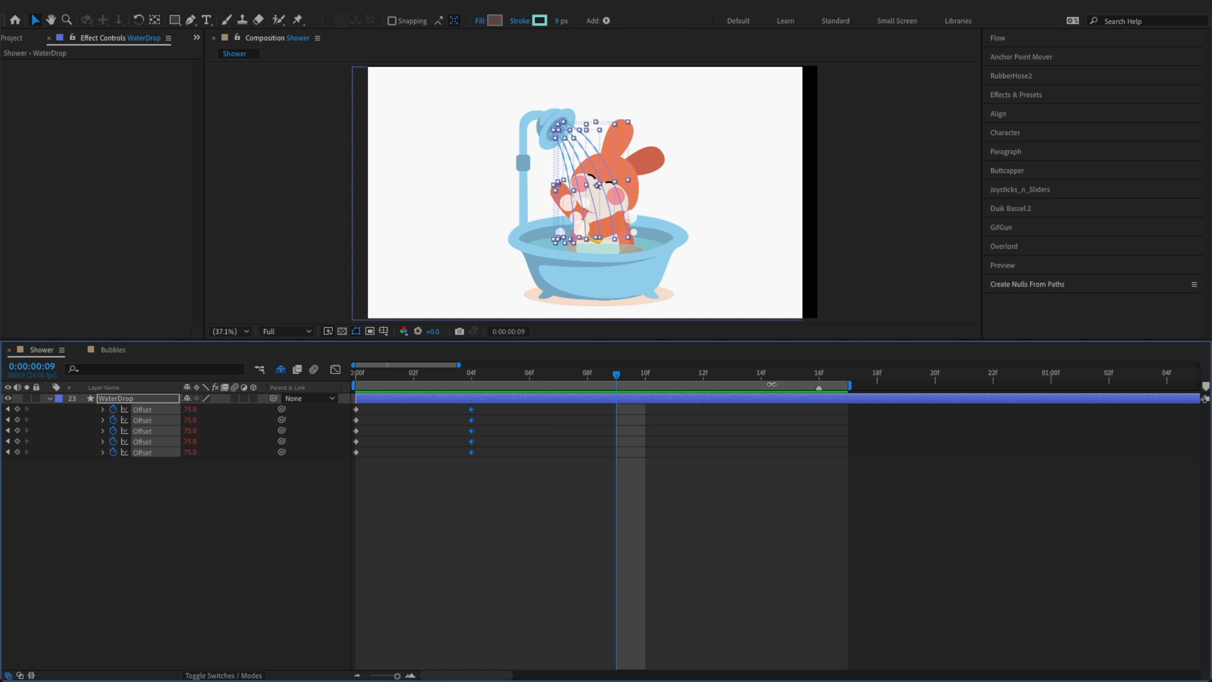
Slow the water by moving the five Offset keyframes at frame 4 to frame 8, preview, and save the project
drag(473, 413, 587, 421)
click(530, 517)
key(space)
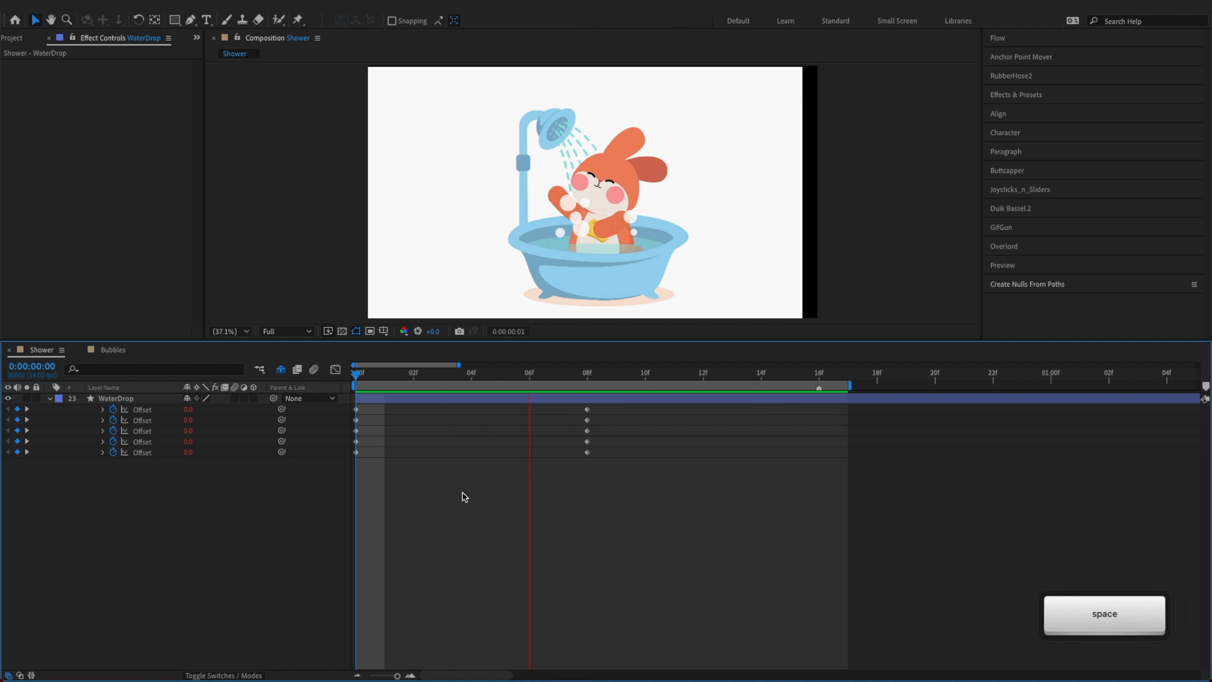
key(space)
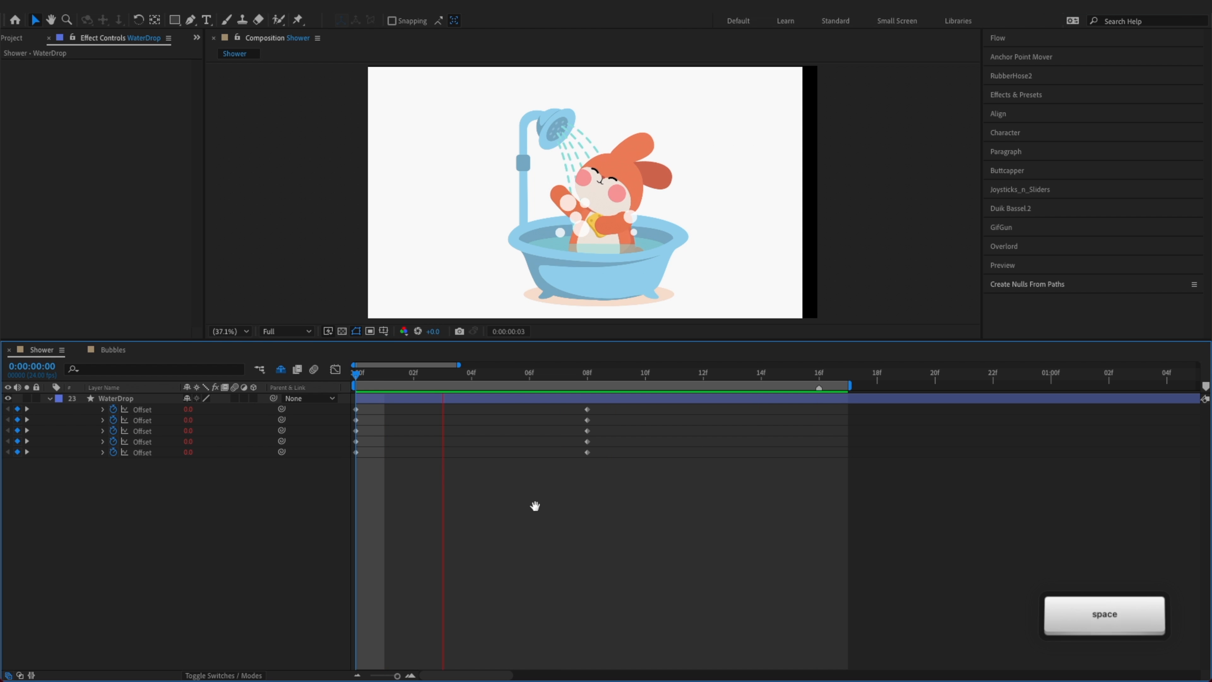
key(super+s)
Stagger the Offset keyframes earlier by four frames for Shape 5, three for Shape 4, two for Shape 3 and one for Shape 1, then preview
click(140, 410)
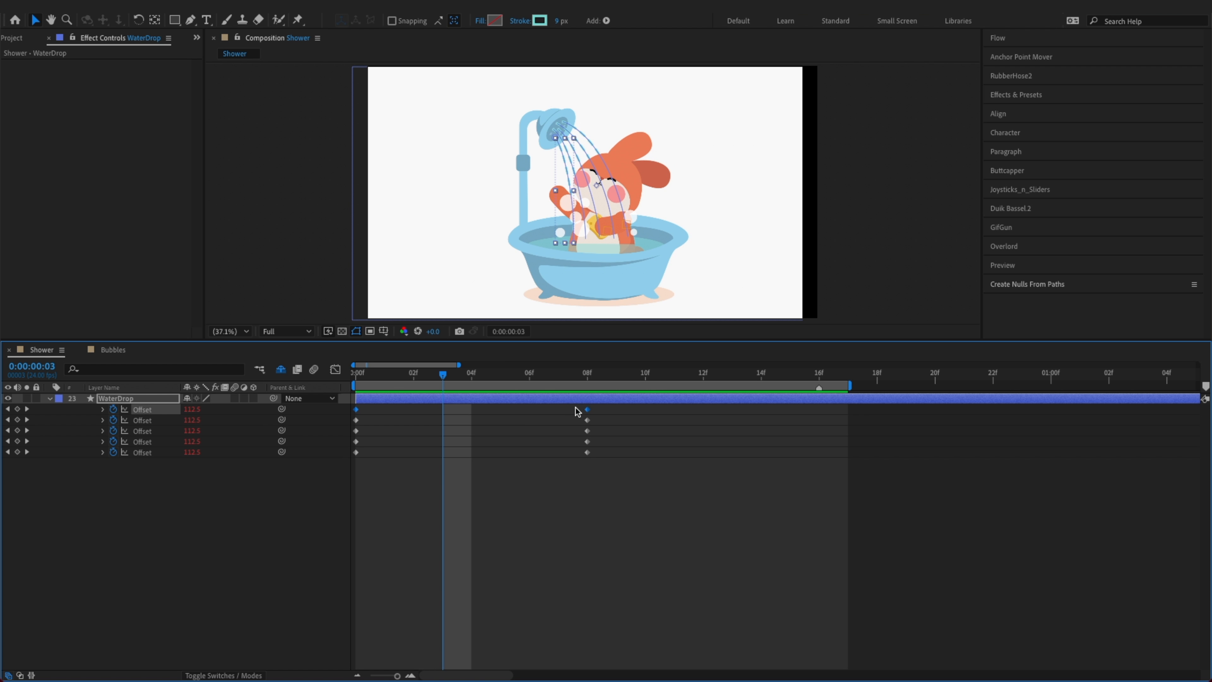
drag(586, 411, 473, 410)
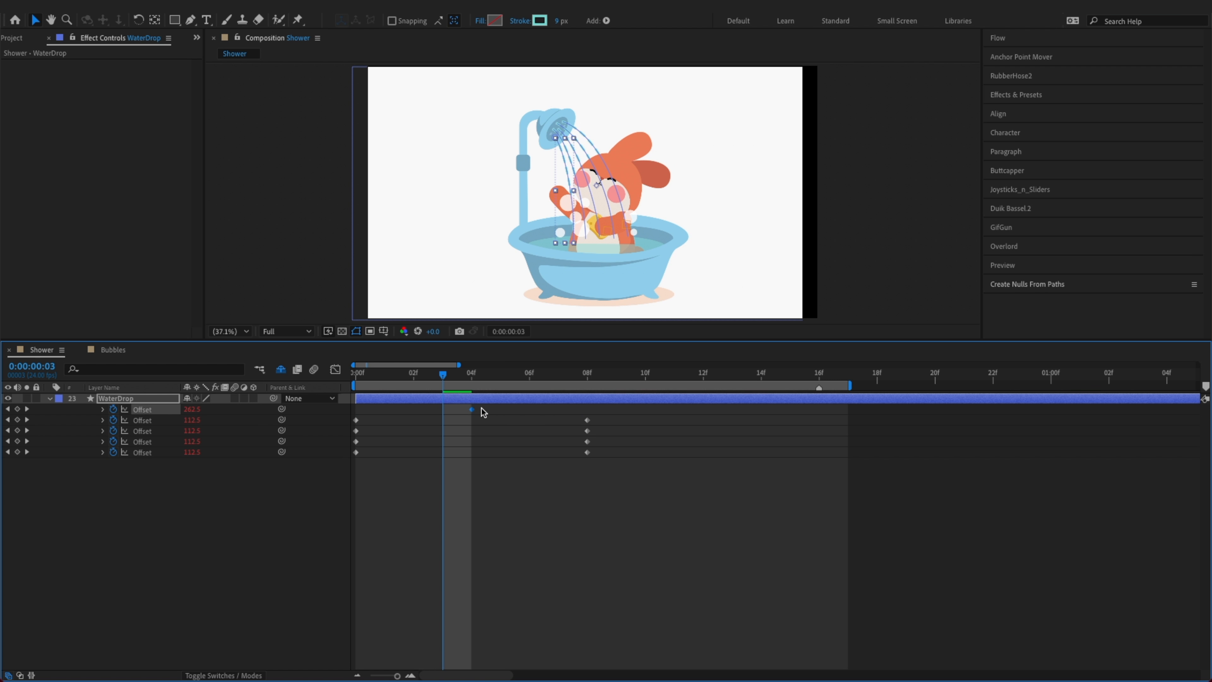
click(152, 430)
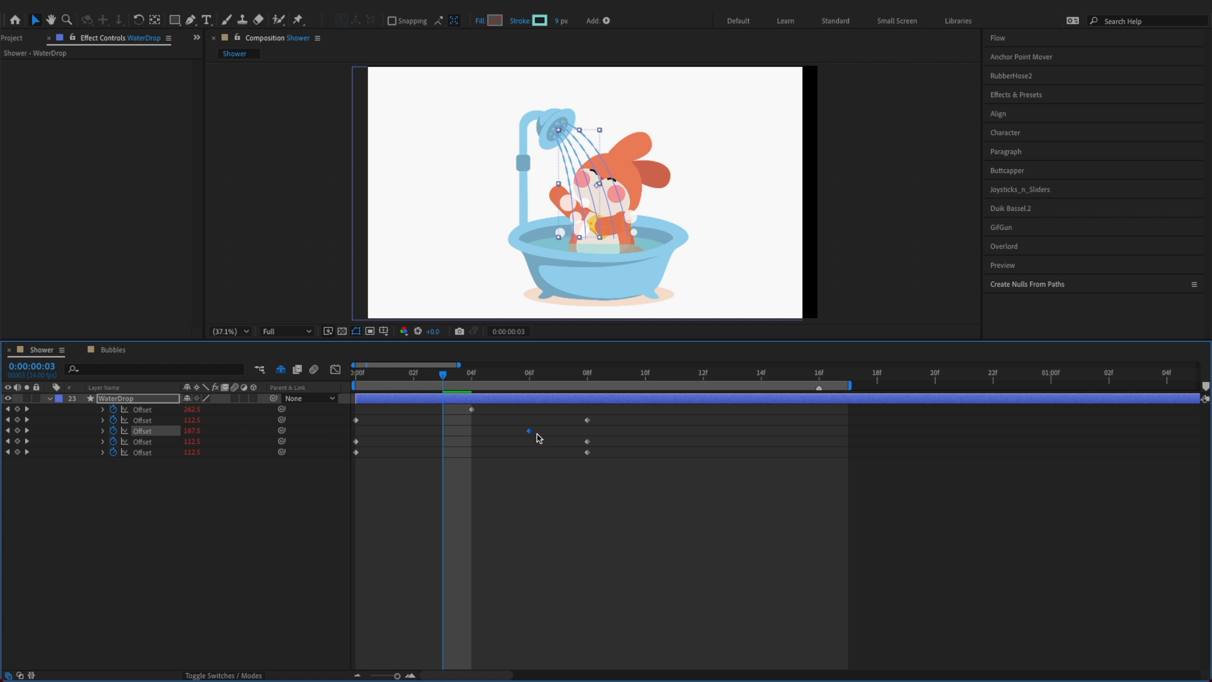
click(143, 453)
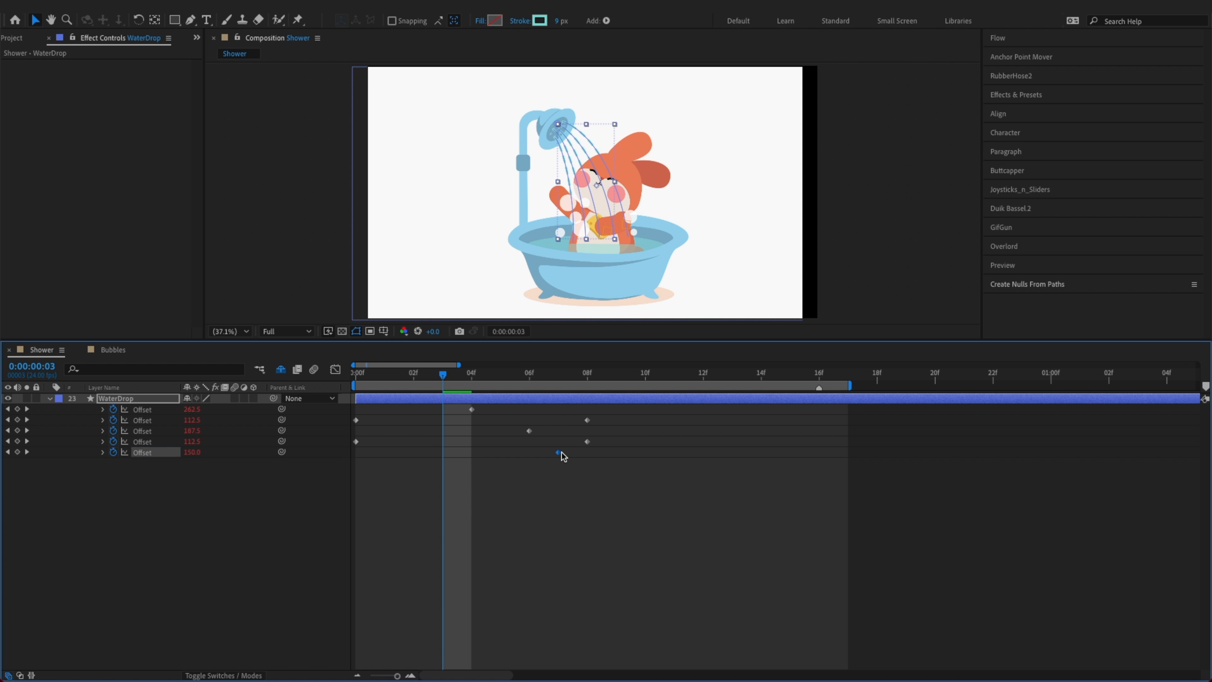
click(151, 421)
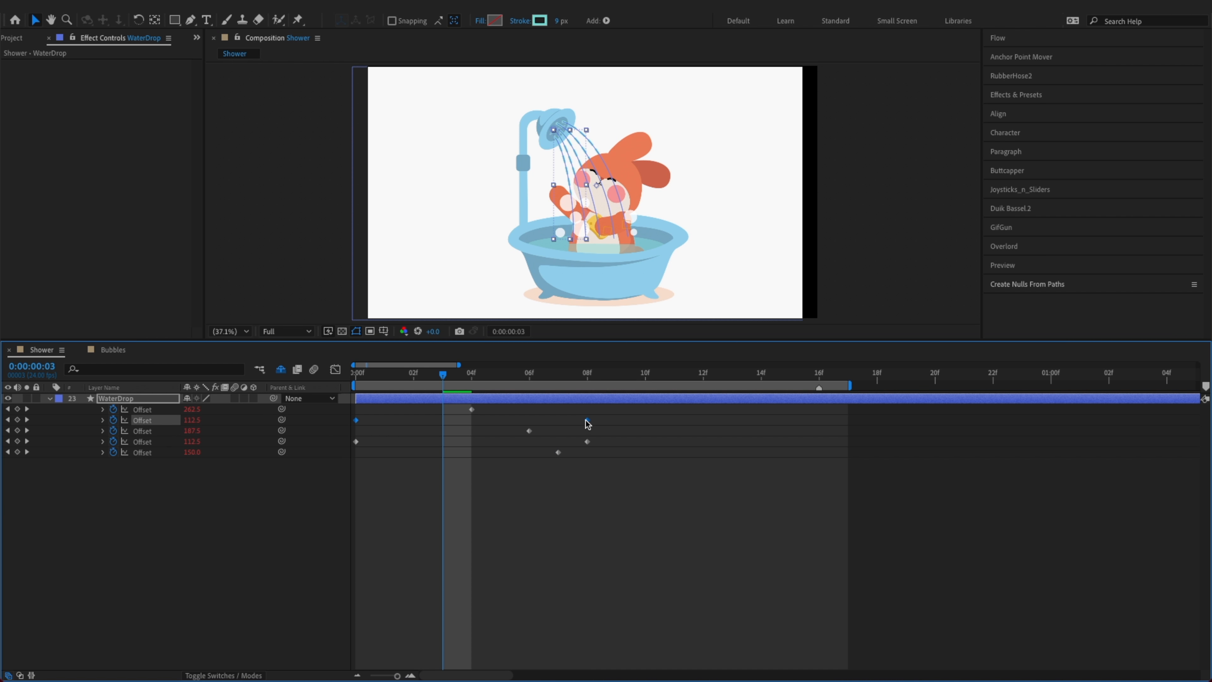
click(578, 495)
key(space)
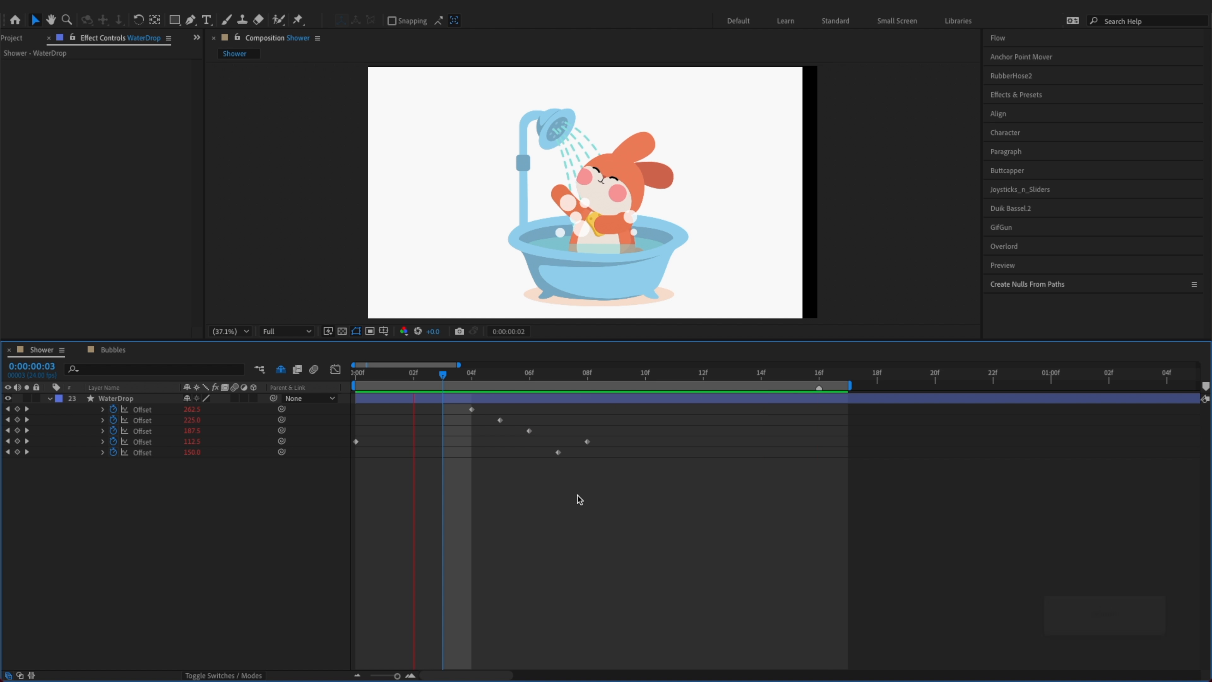
key(space)
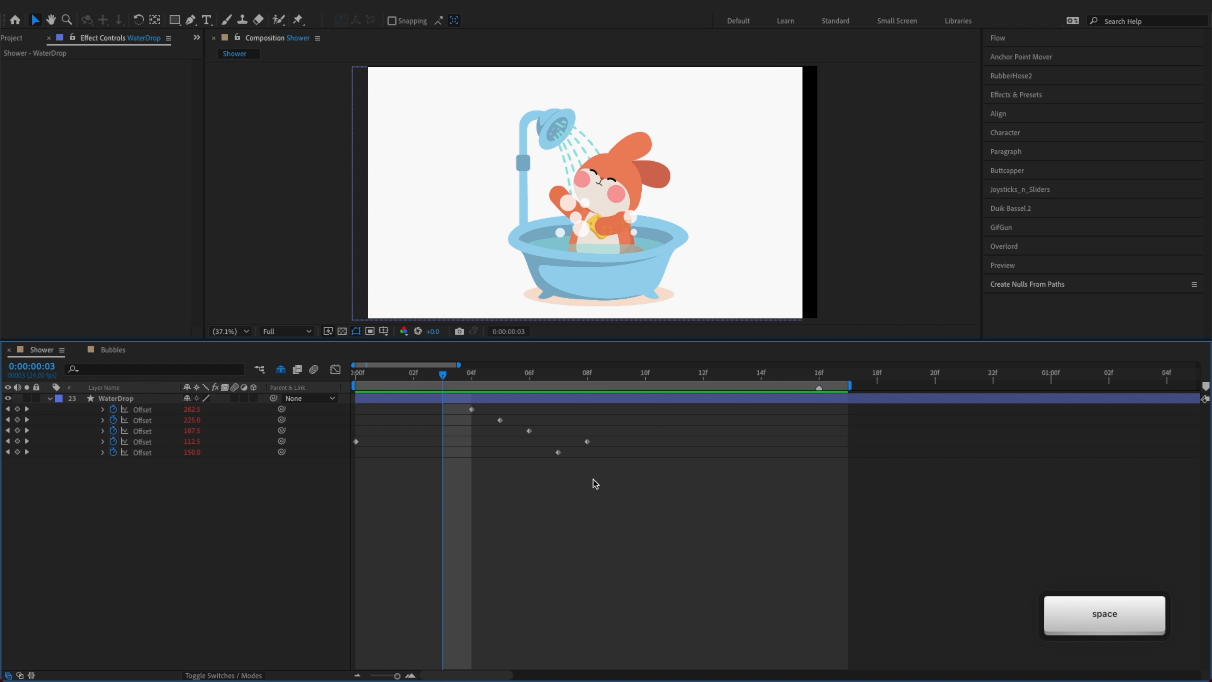
drag(453, 380, 364, 430)
key(space)
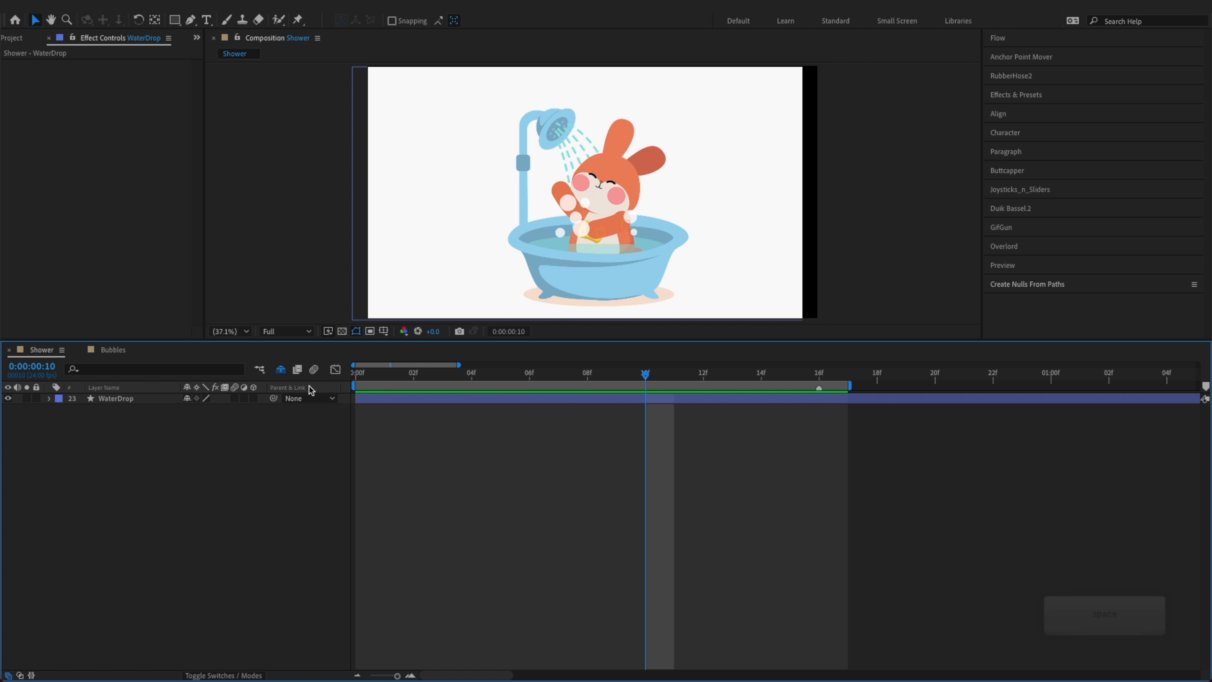
Show all layers, flag WaterDrop as shy and unflag the seven Bubble layers so only the bubbles are listed, and save the project
click(281, 369)
key(super+s)
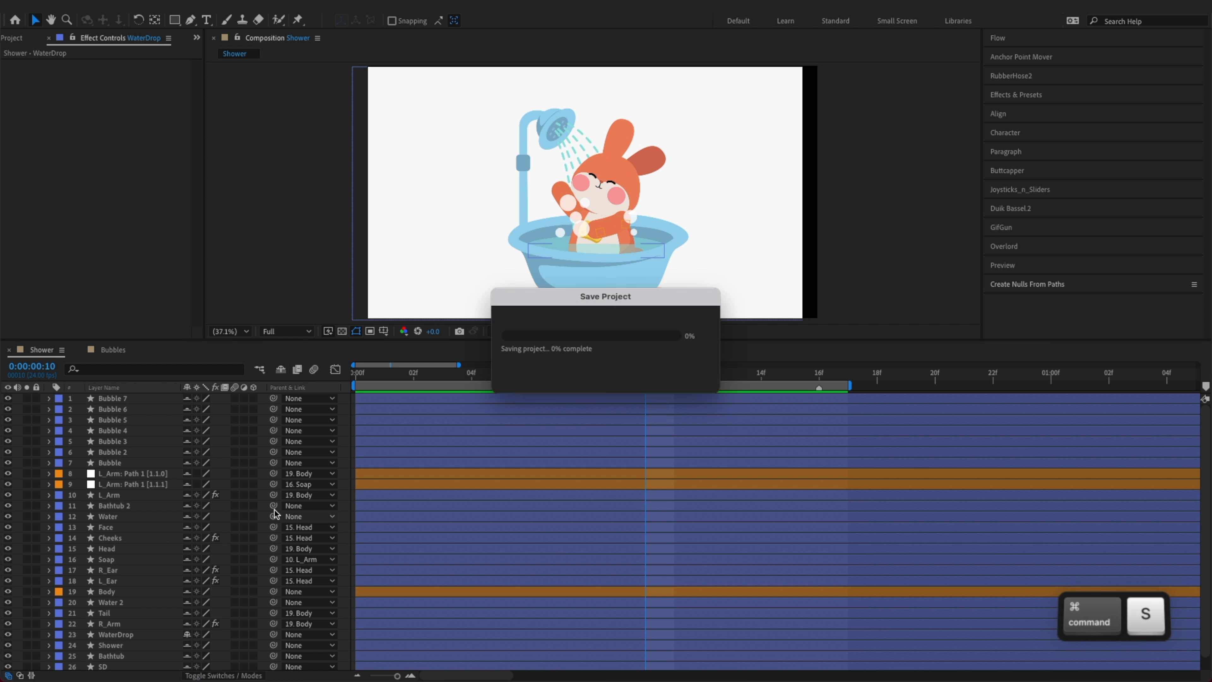
click(143, 400)
shift+click(138, 462)
click(188, 463)
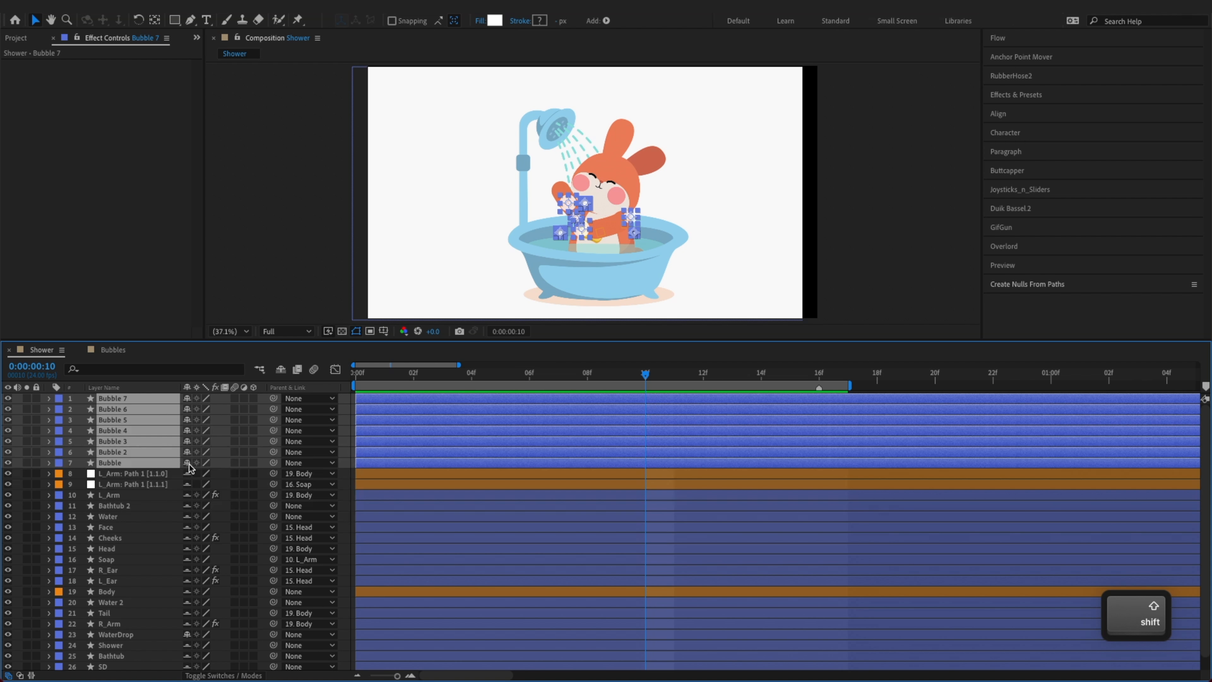
scroll(162, 621, down, 1)
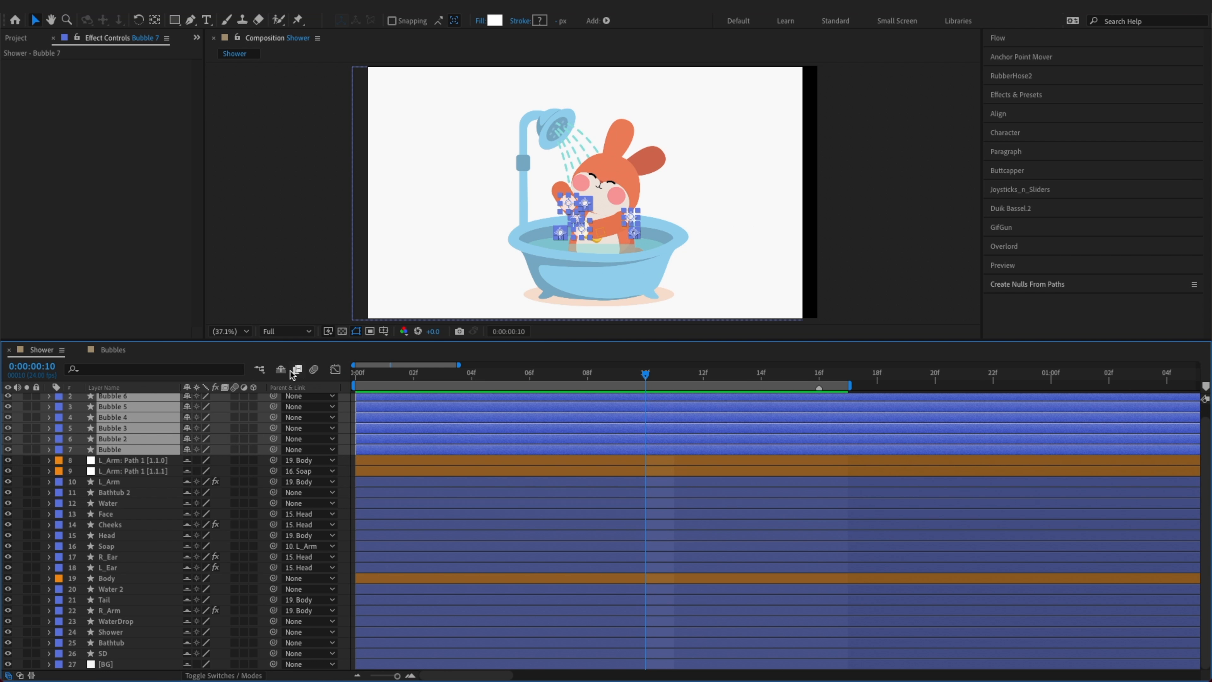
click(282, 369)
click(249, 543)
key(super+s)
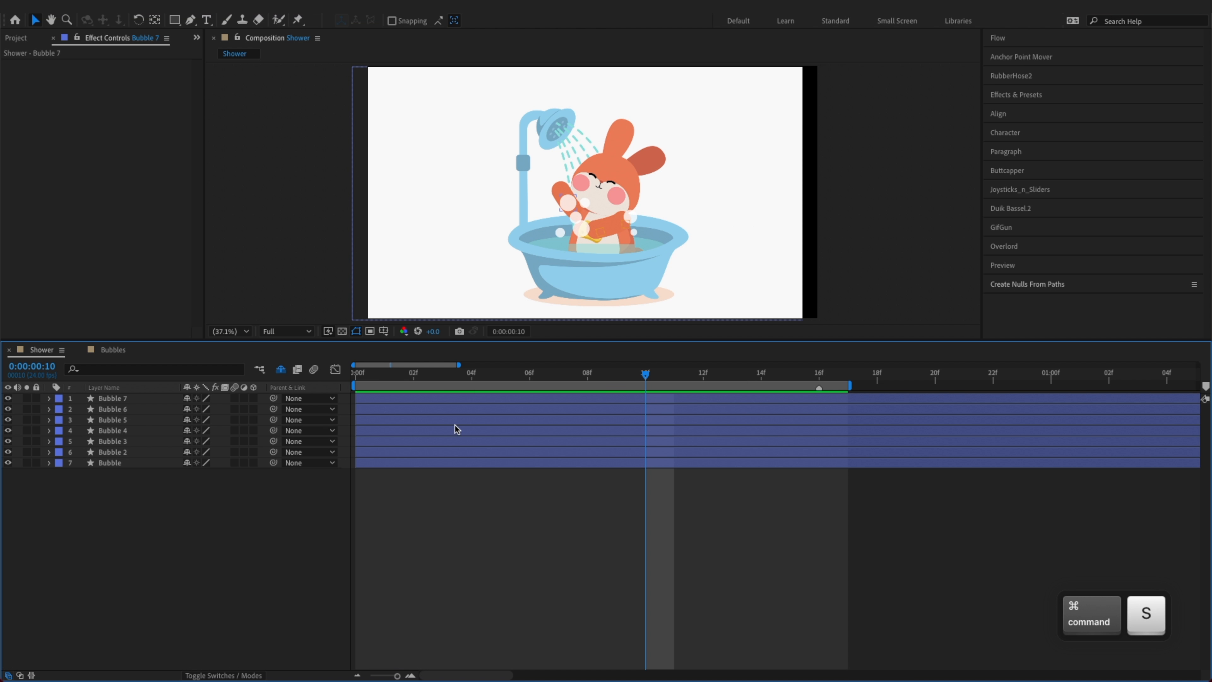
Add X Position, Y Position, Scale and Opacity keyframes to the layer named Bubble at frame 10
click(143, 463)
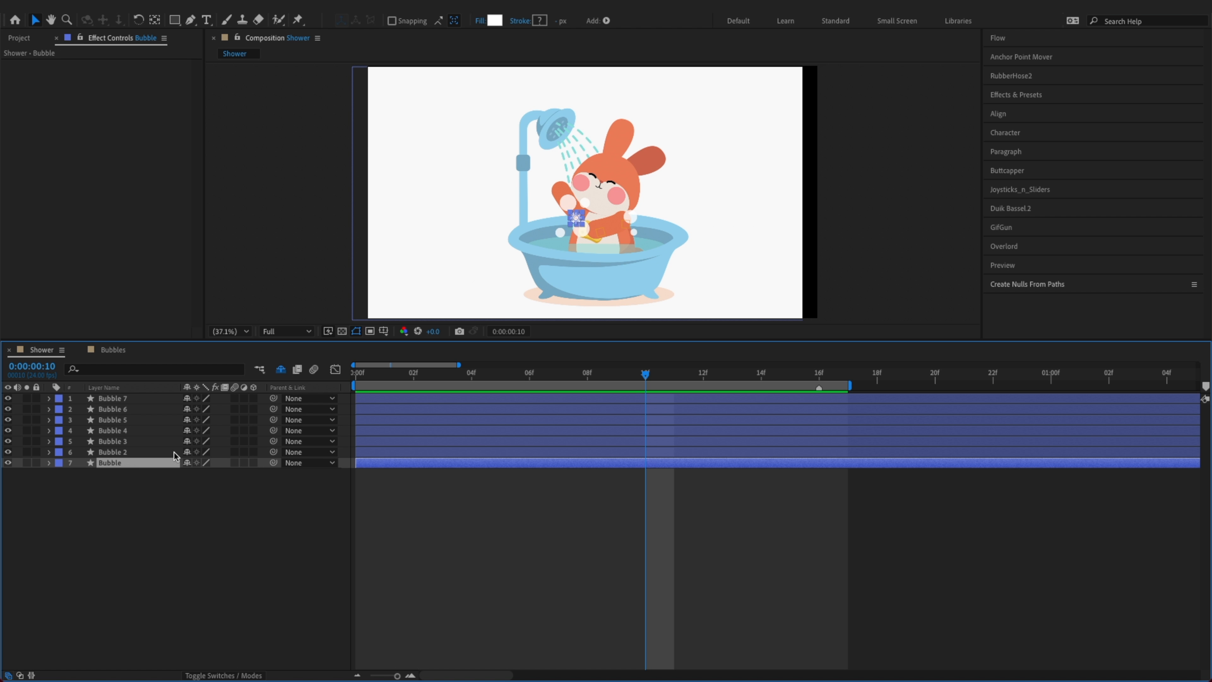
key(p)
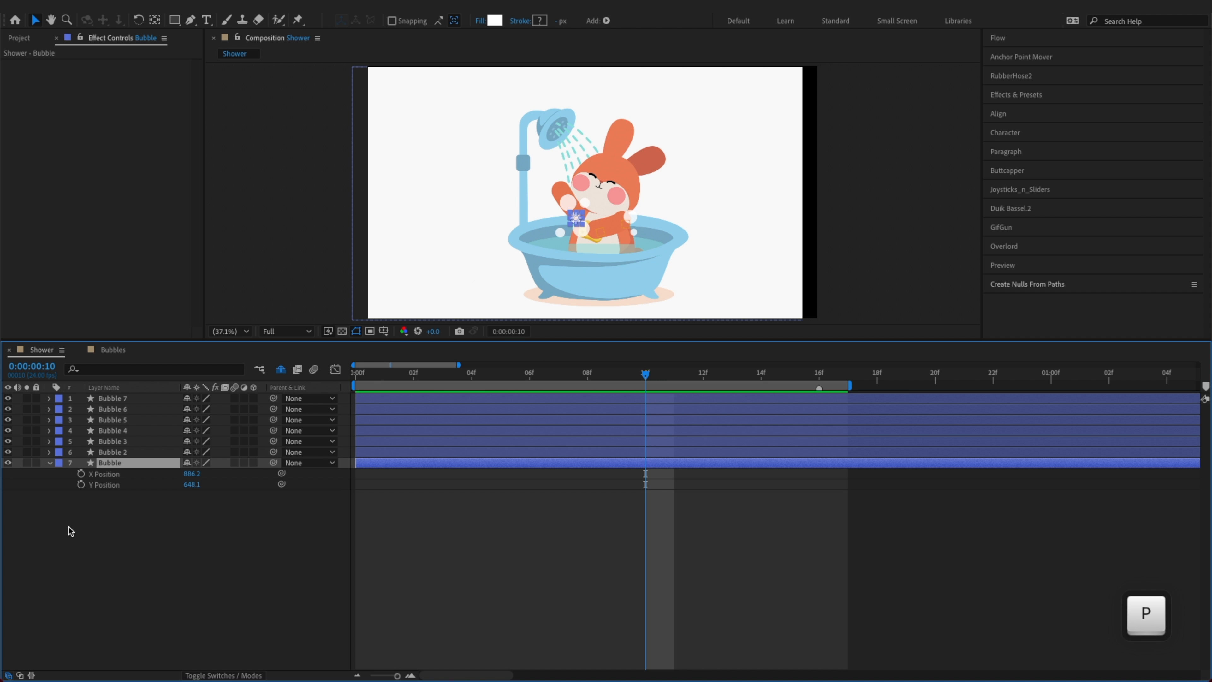
click(80, 485)
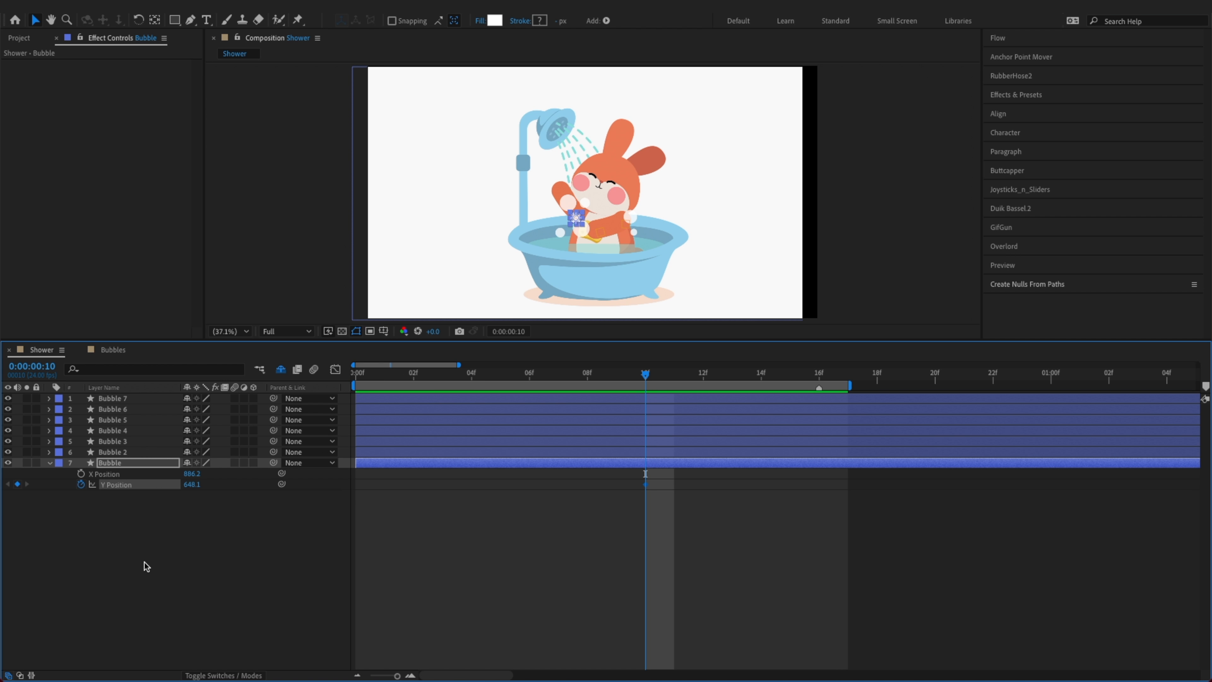
click(80, 474)
key(shift+s)
click(80, 496)
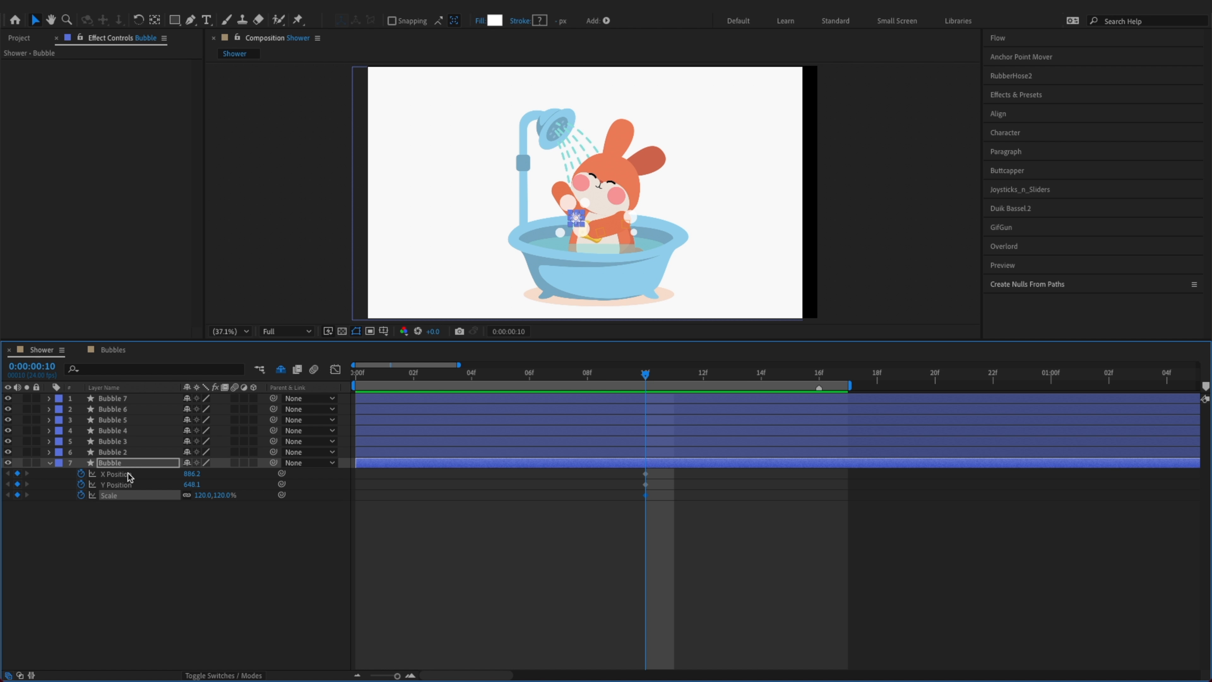
key(shift+t)
click(81, 506)
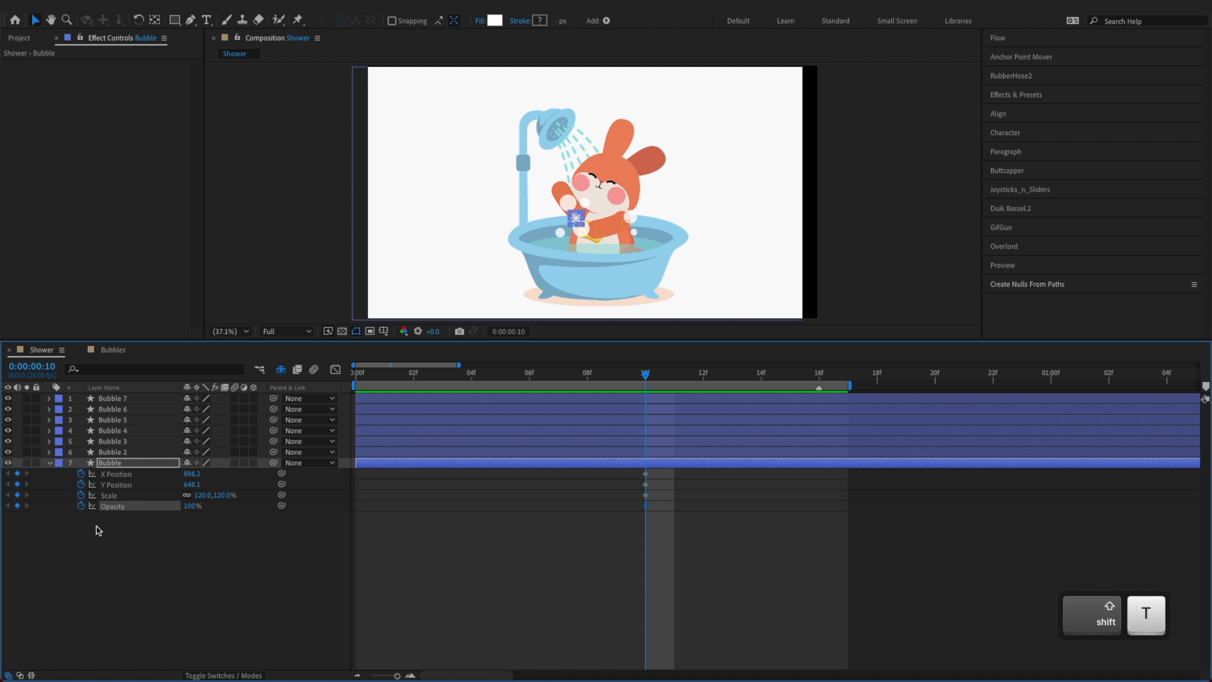
Add keyframes for all four Bubble properties at frame 0, move the frame 10 keyframes to frame 12, and save
key(Home)
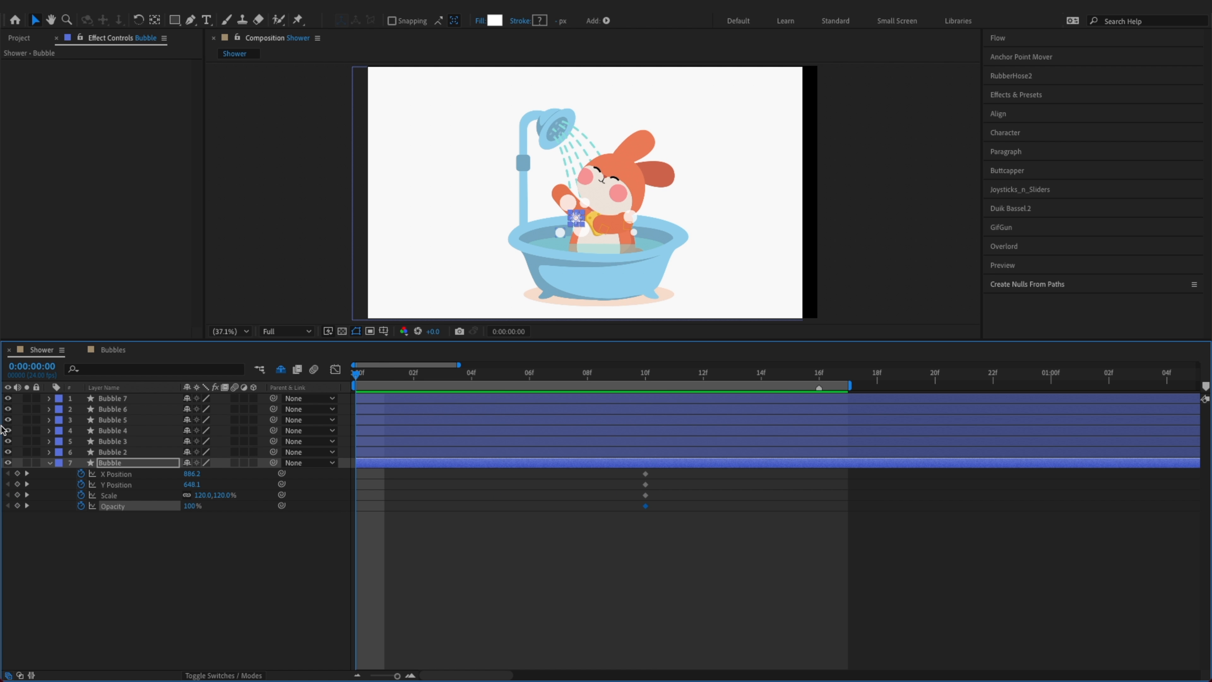
drag(17, 473, 13, 515)
drag(771, 538, 699, 482)
click(685, 531)
key(super+s)
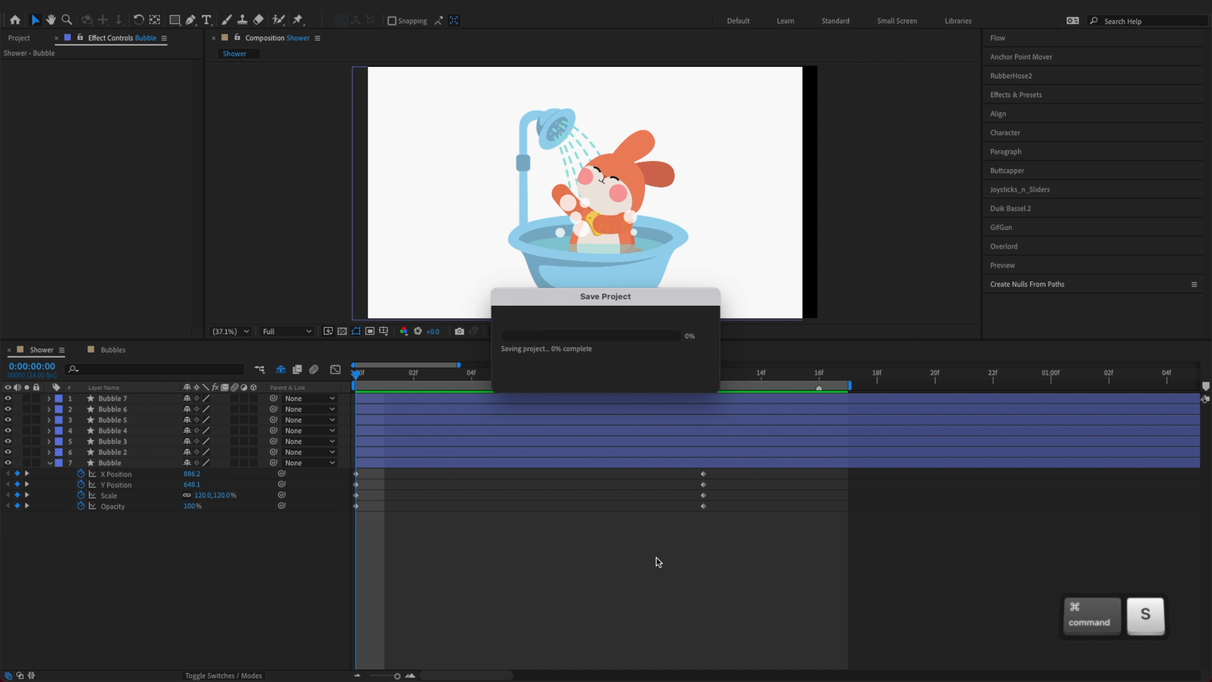
Add a 100% Opacity keyframe to Bubble at frame 8 and set its Scale to 0% at frame 0
drag(700, 380, 588, 379)
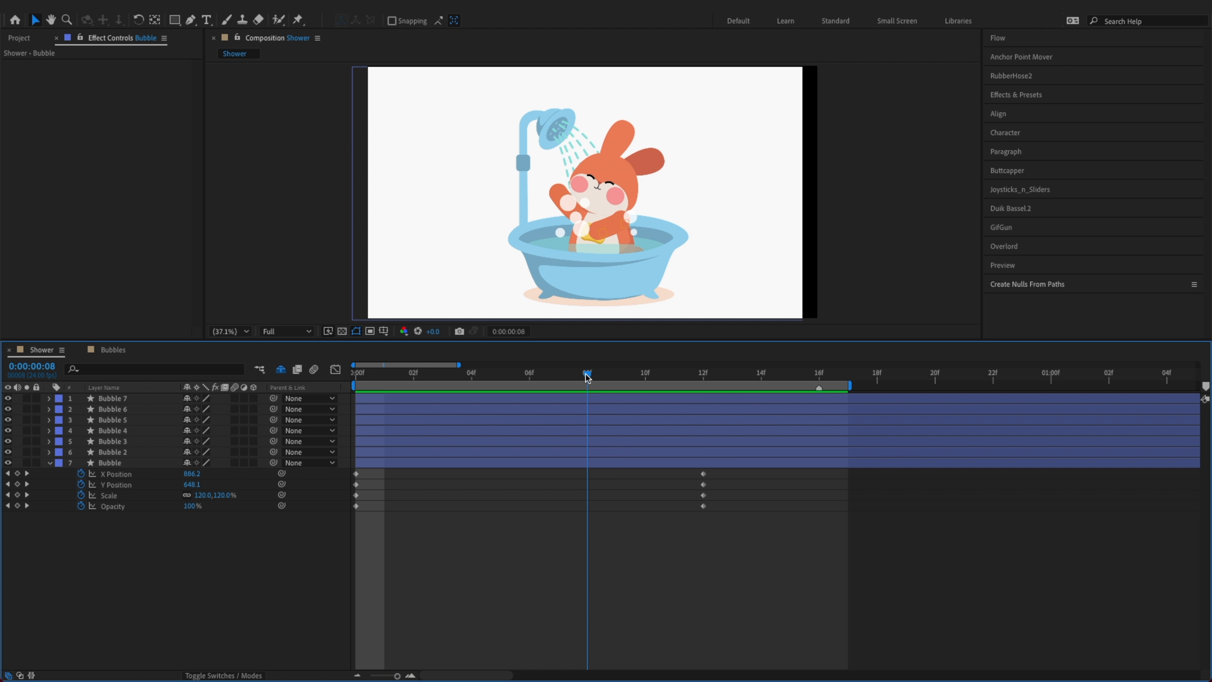
click(17, 505)
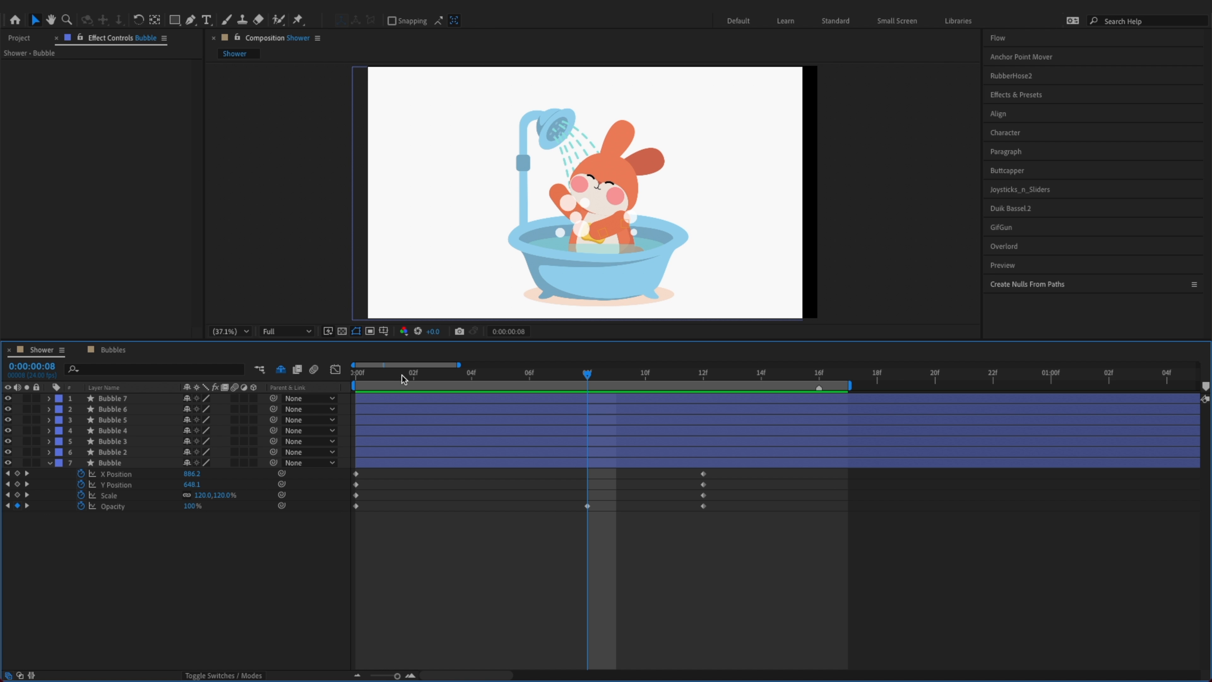
key(Home)
click(200, 496)
text(0)
key(Return)
click(458, 578)
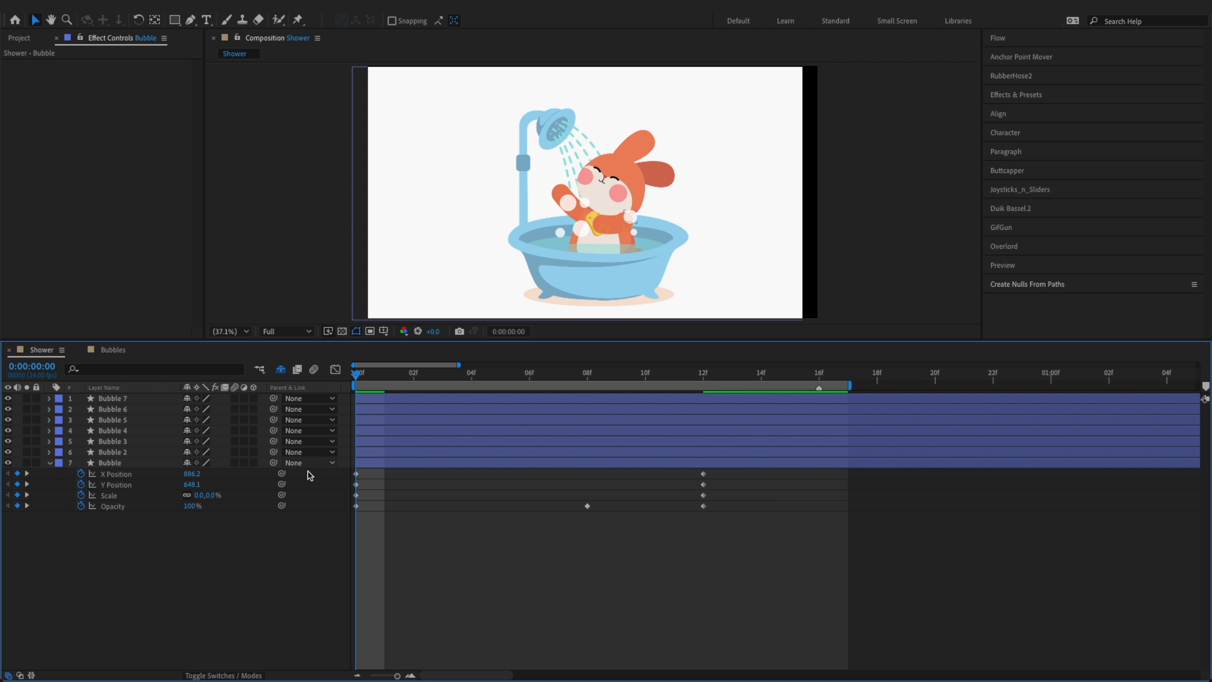
Make Bubble rise by setting its Y Position to 768.1 at frame 0 and 577.1 at frame 12
drag(189, 484, 229, 488)
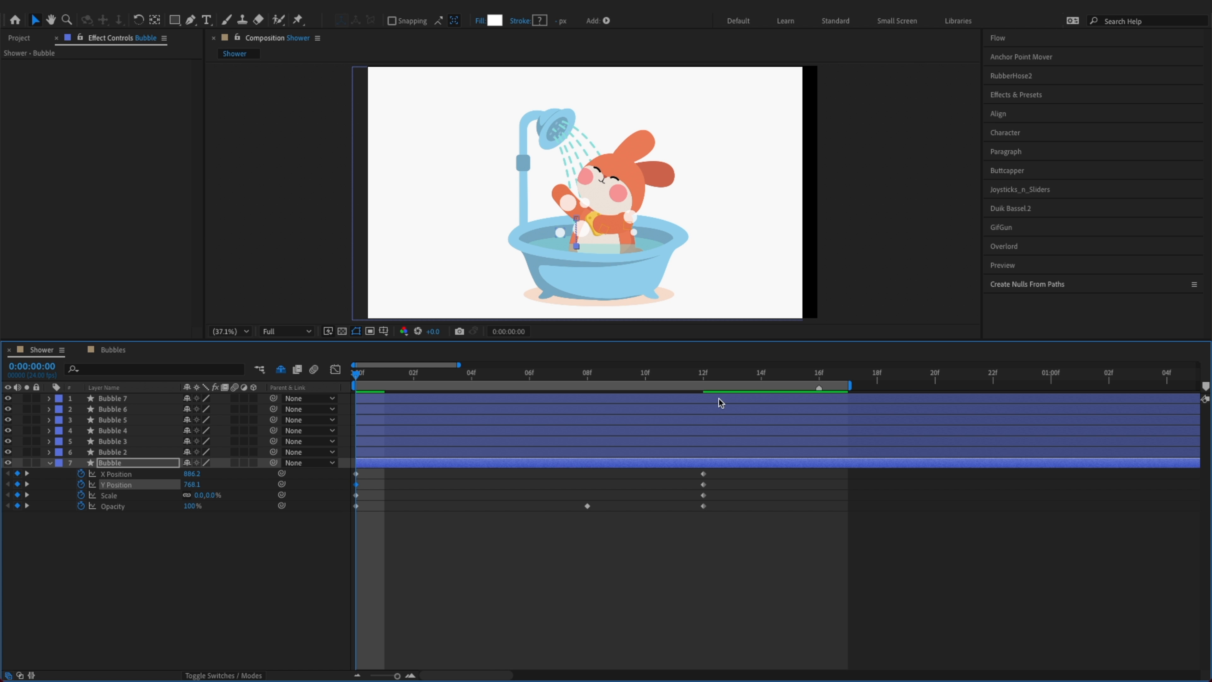
click(702, 377)
drag(193, 484, 153, 491)
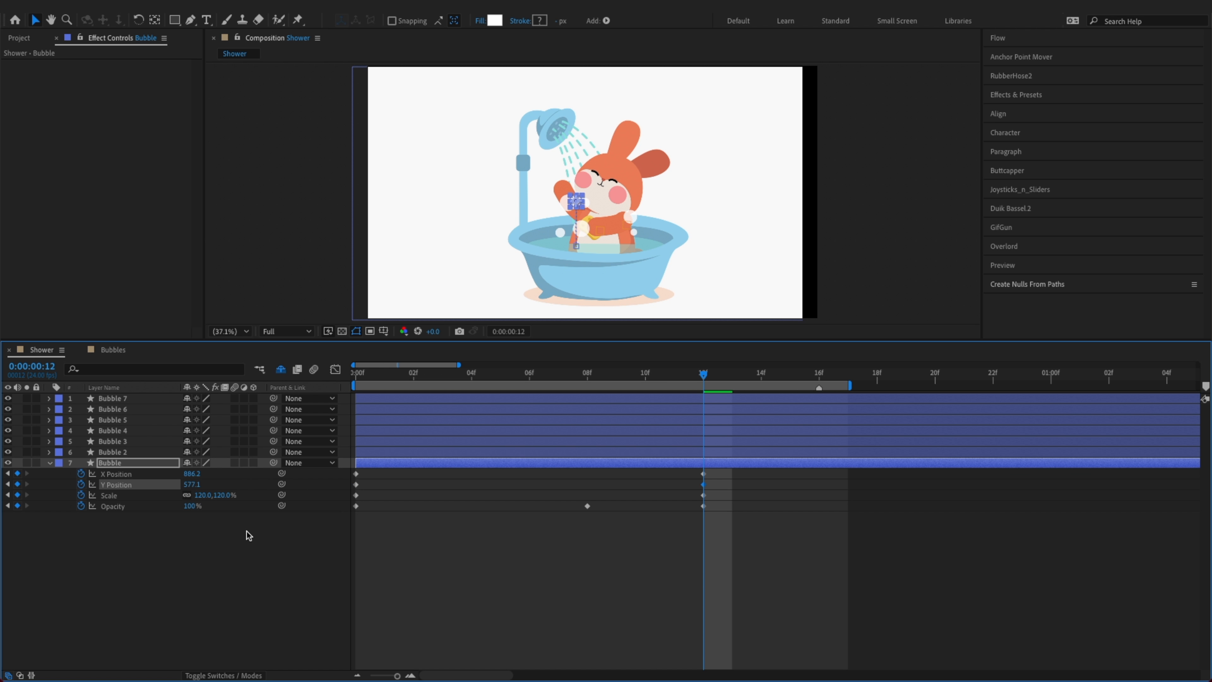
Fade Bubble out by setting its Opacity to 0% at frame 12
click(193, 506)
text(0)
key(Return)
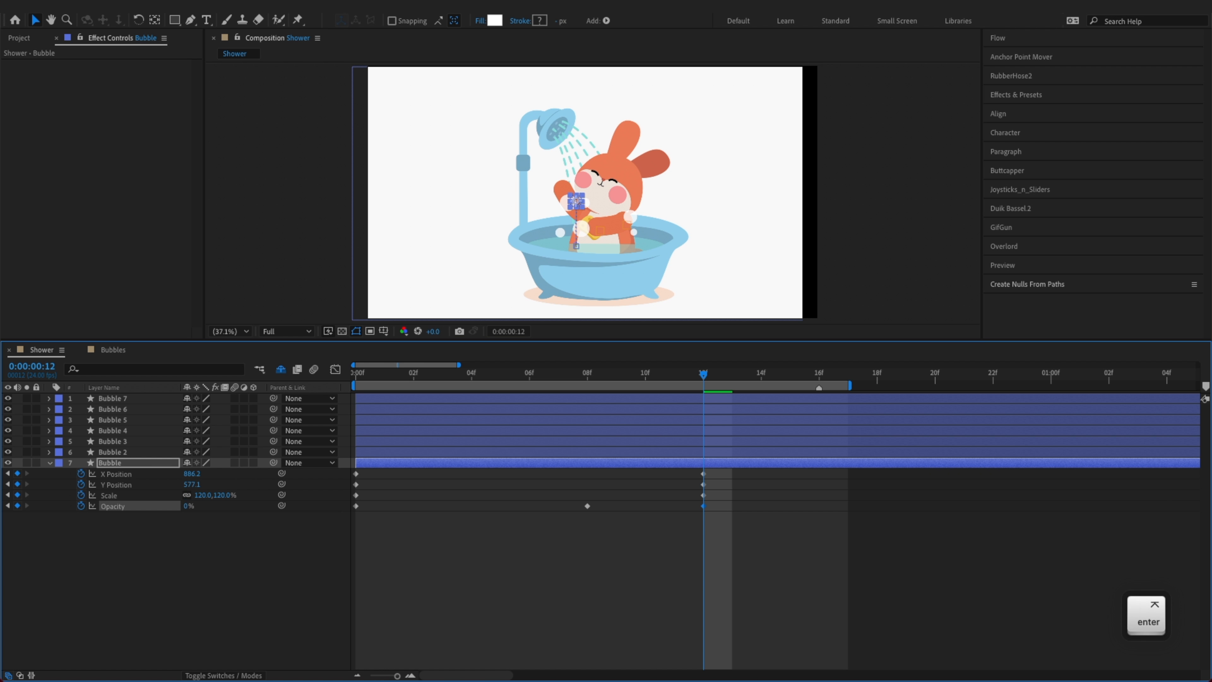
click(774, 616)
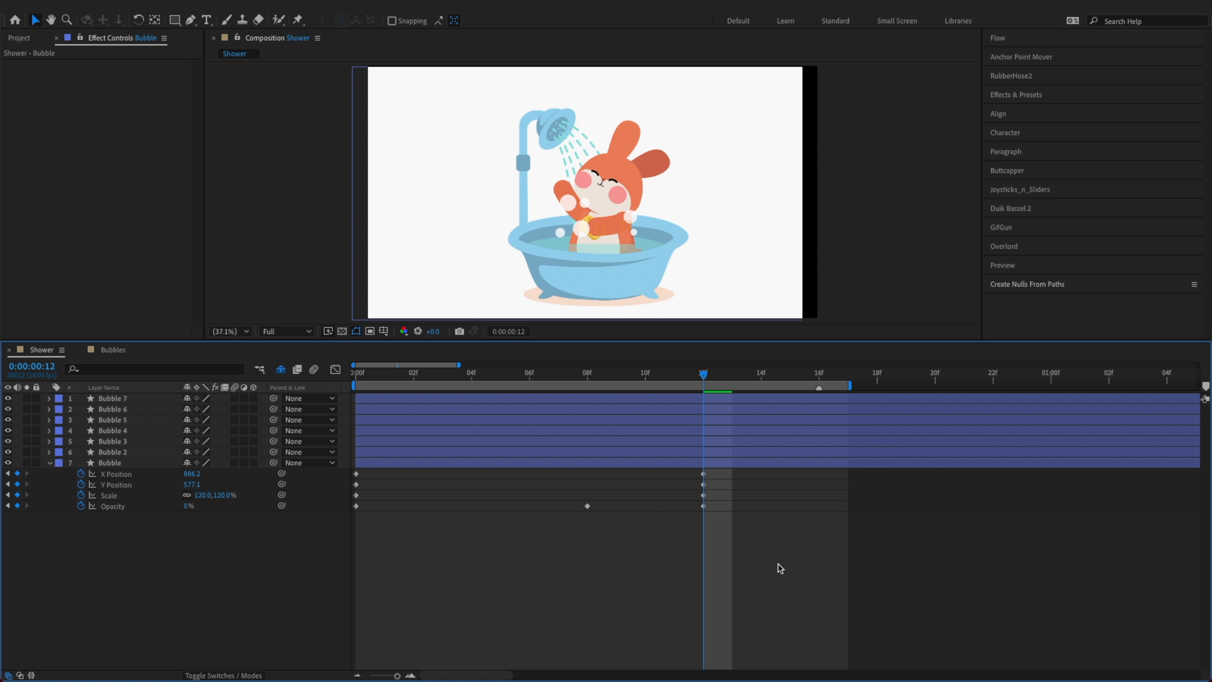
Give Bubble a sideways sway by setting its X Position to 911.2 at frame 4 and 874.6 at frame 9
key(z)
key(z)
drag(358, 375, 470, 383)
drag(191, 477, 207, 473)
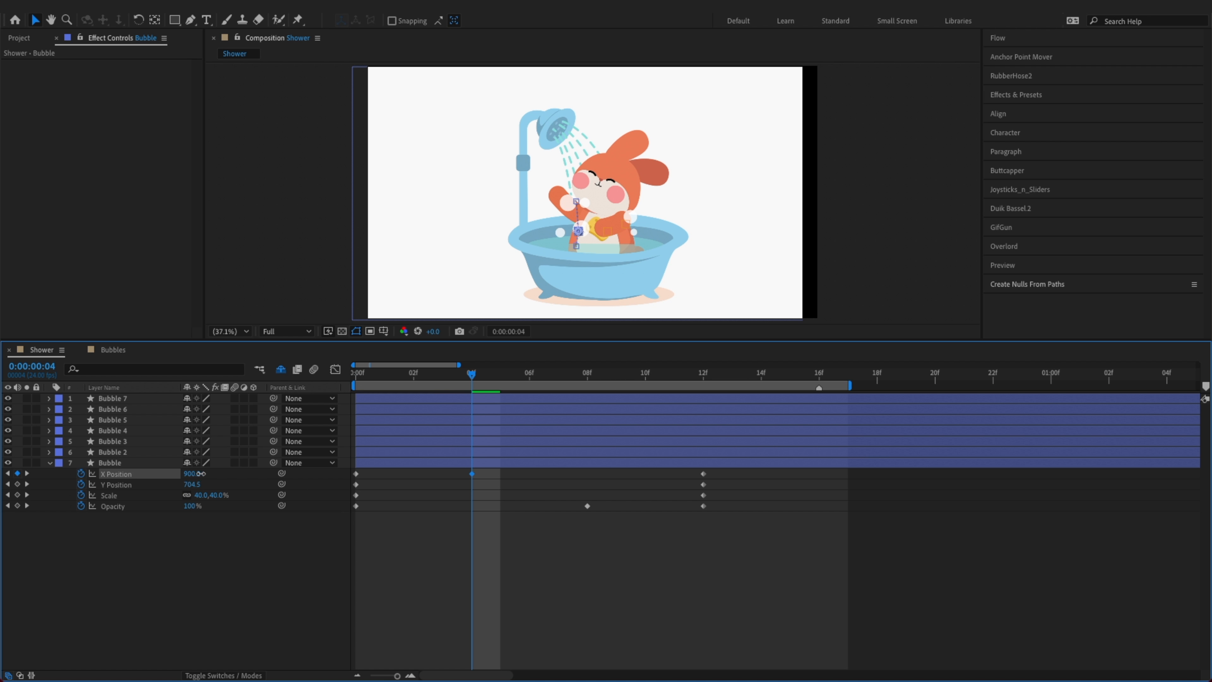
click(479, 463)
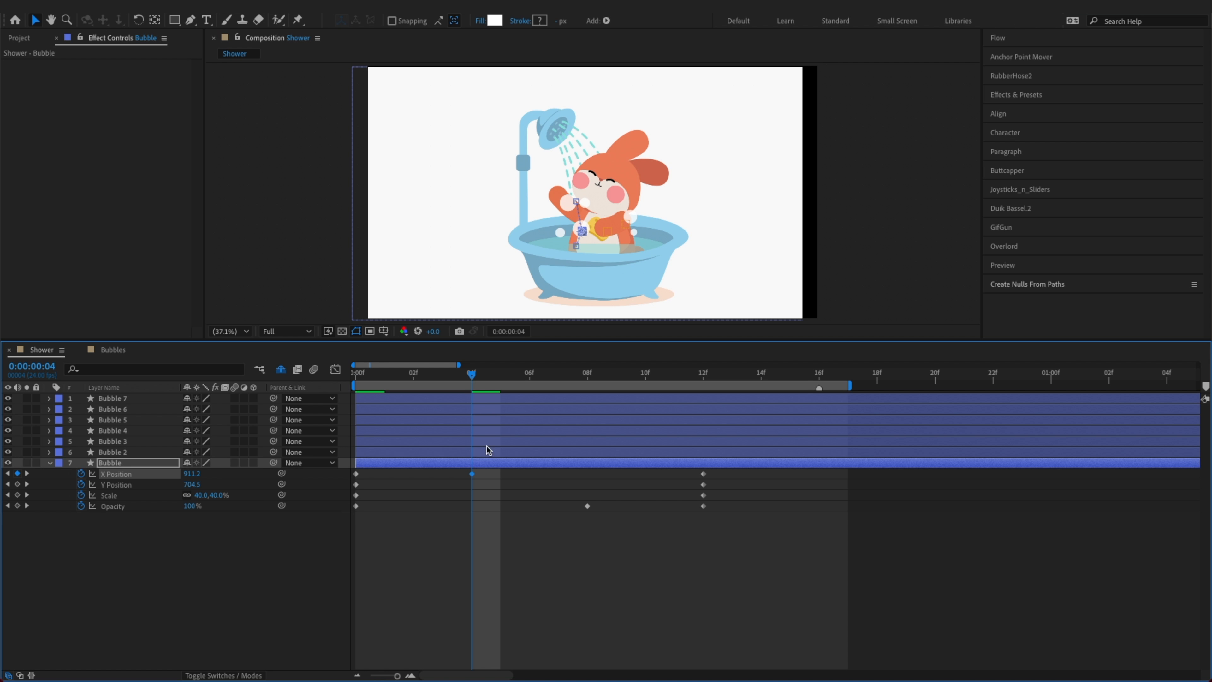
click(618, 382)
drag(191, 474, 180, 475)
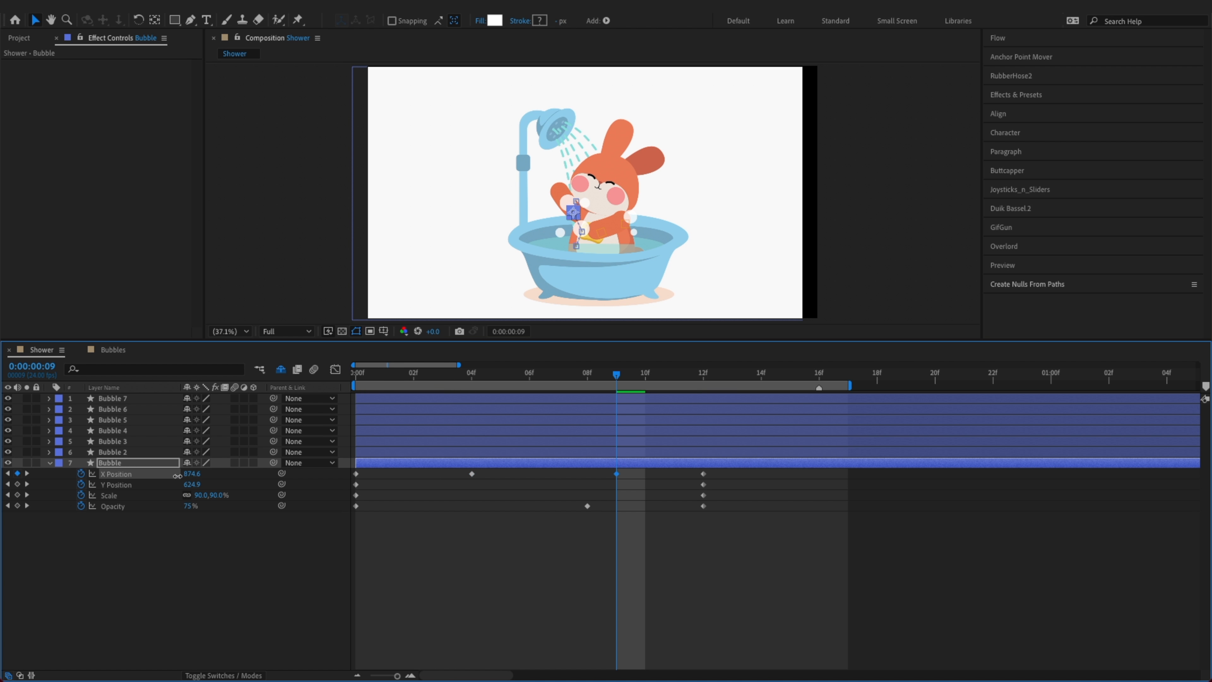
click(730, 599)
Slow Bubble by moving its four final keyframes from frame 12 to frame 14 and the middle Opacity keyframe to frame 10
drag(765, 540, 585, 473)
key(alt+w)
drag(702, 524, 692, 551)
drag(692, 479, 663, 466)
key(alt+q)
key(alt+q)
click(706, 581)
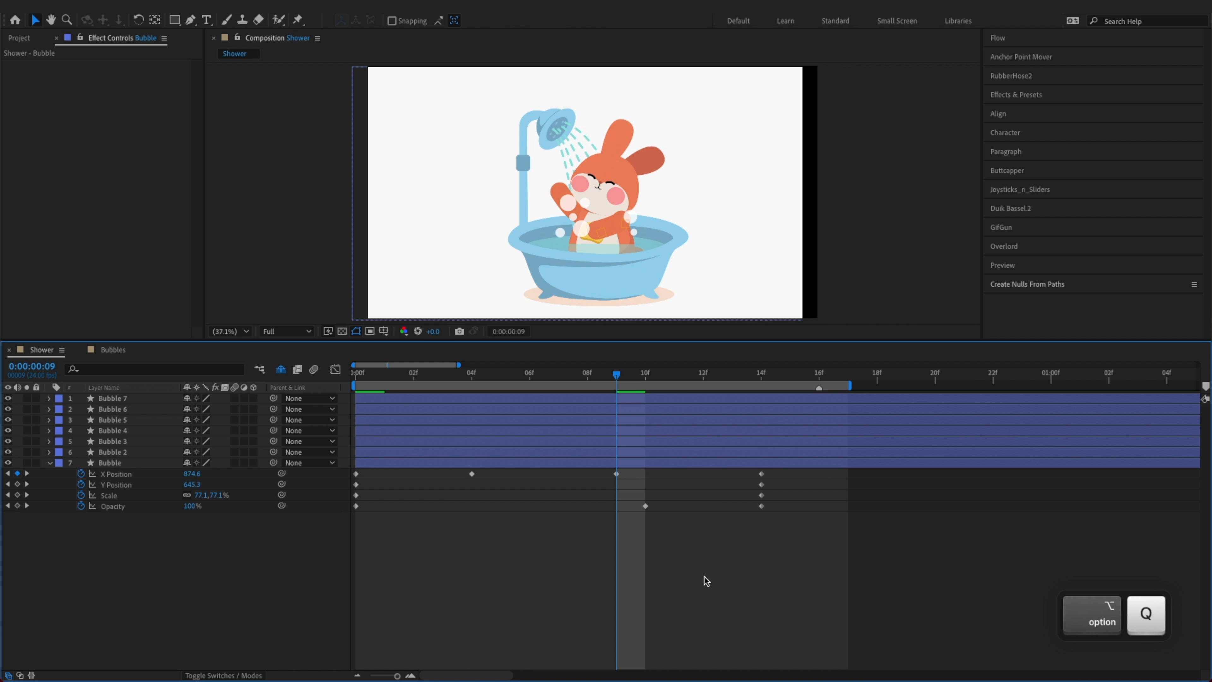
Apply Easy Ease to all of Bubble's keyframes
drag(813, 544, 277, 457)
key(F9)
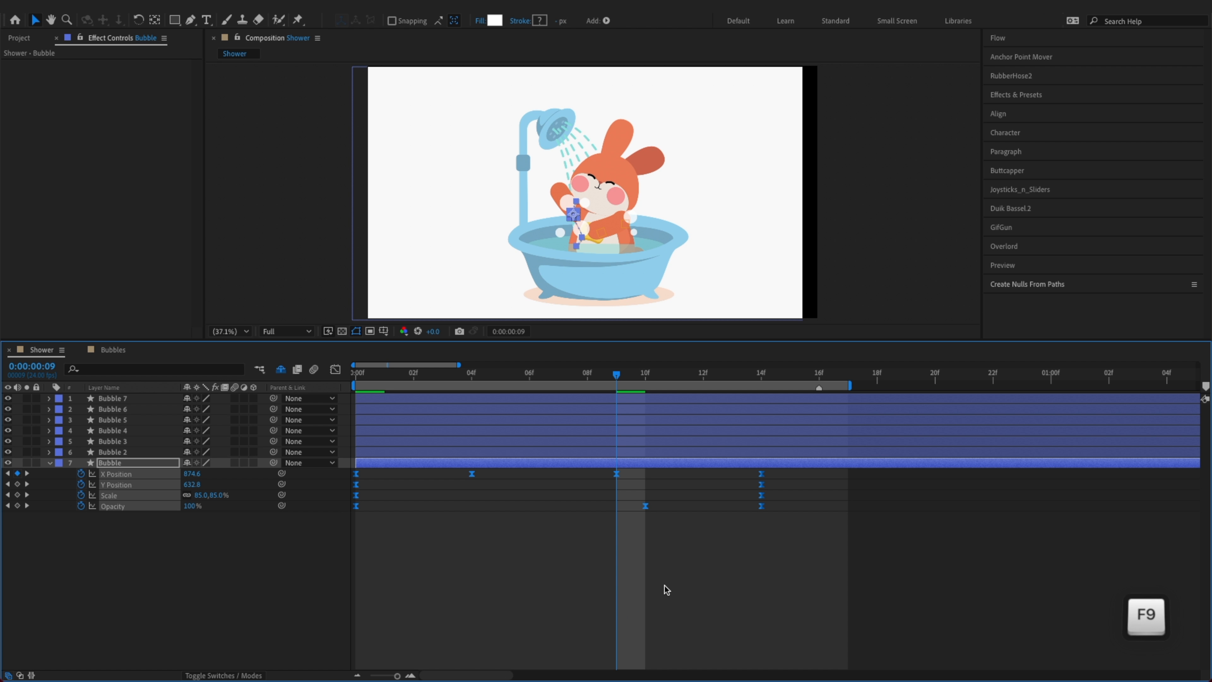
click(607, 578)
In the Graph Editor, smooth Bubble's X Position curve by lengthening the ease handles at frame 4 and the incoming handle at frame 9
key(Home)
click(335, 369)
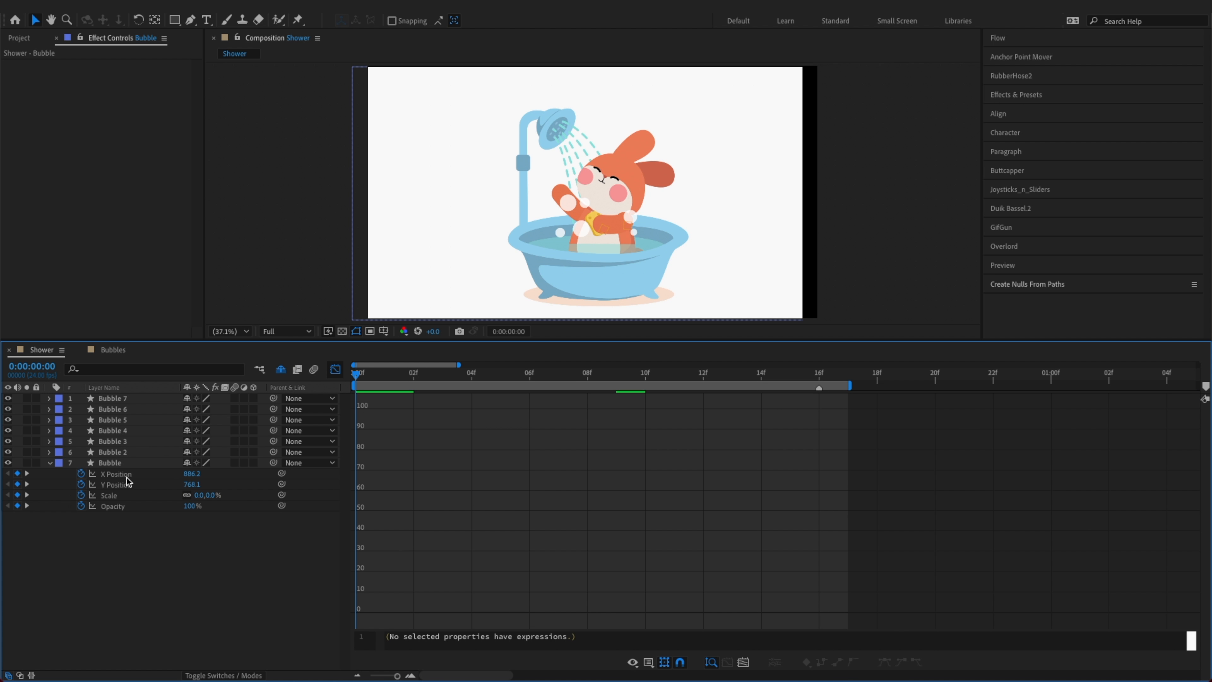
click(126, 475)
double_click(523, 449)
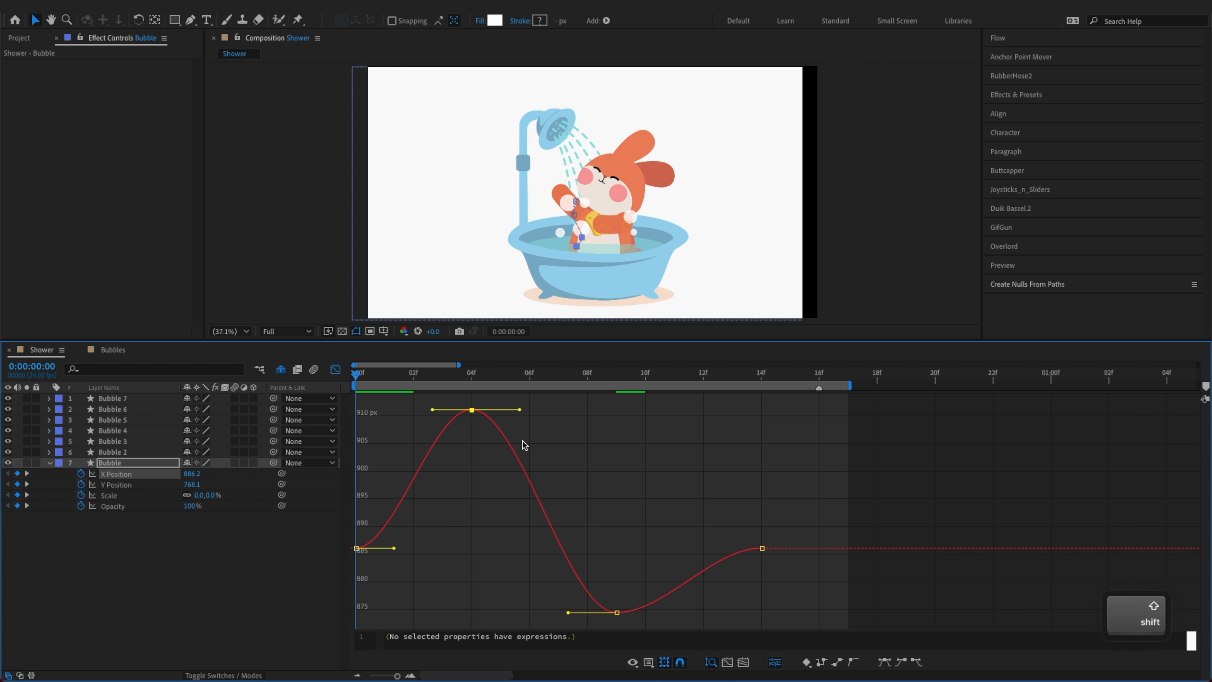
drag(523, 409, 535, 410)
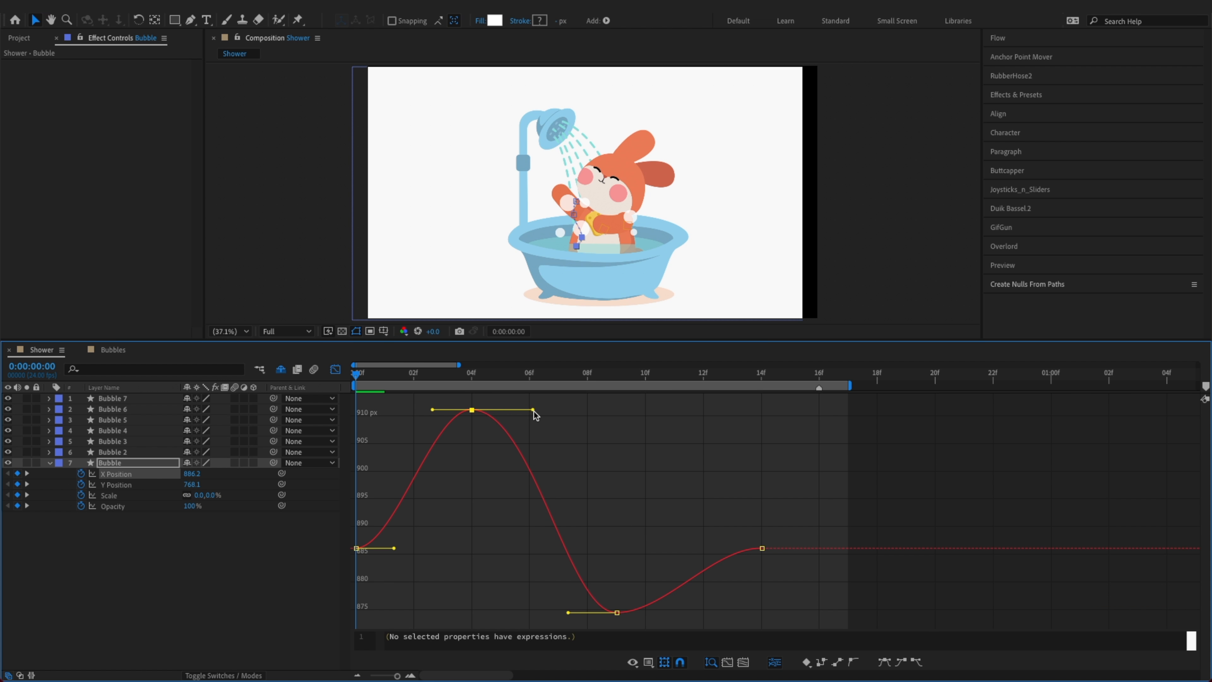
drag(430, 410, 418, 411)
click(617, 612)
drag(567, 612, 547, 612)
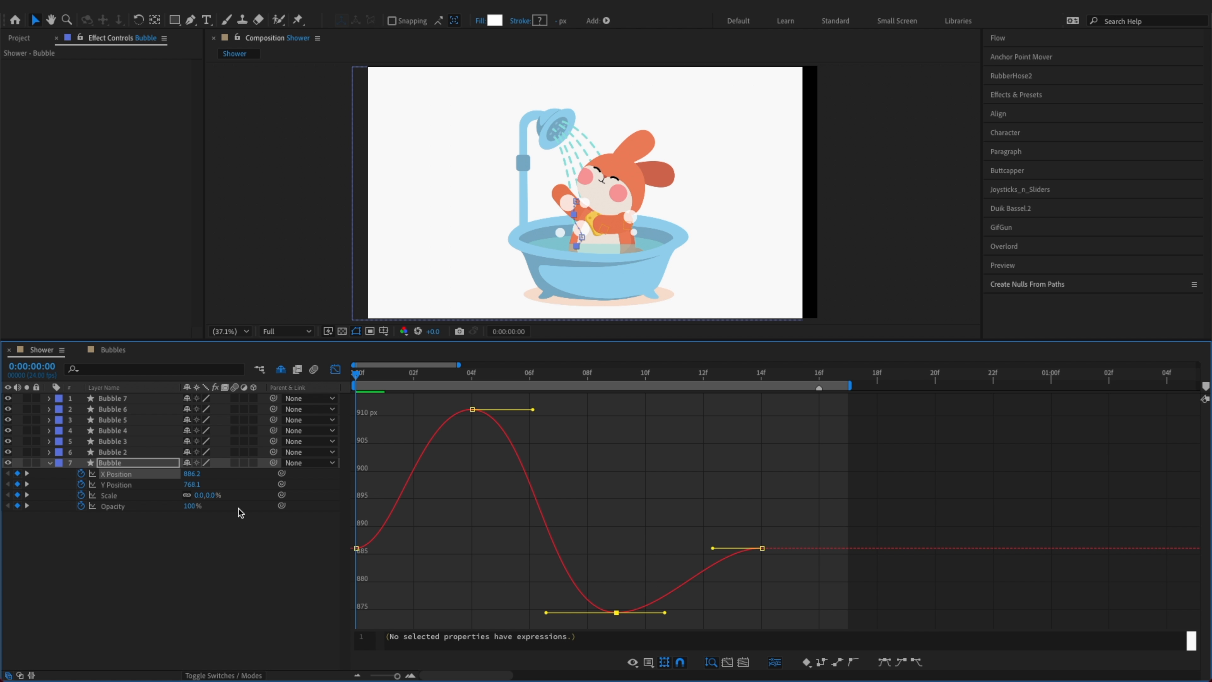
Shorten the incoming ease of Bubble's Y Position curve at frame 14 to start at about frame 12
click(116, 485)
click(128, 475)
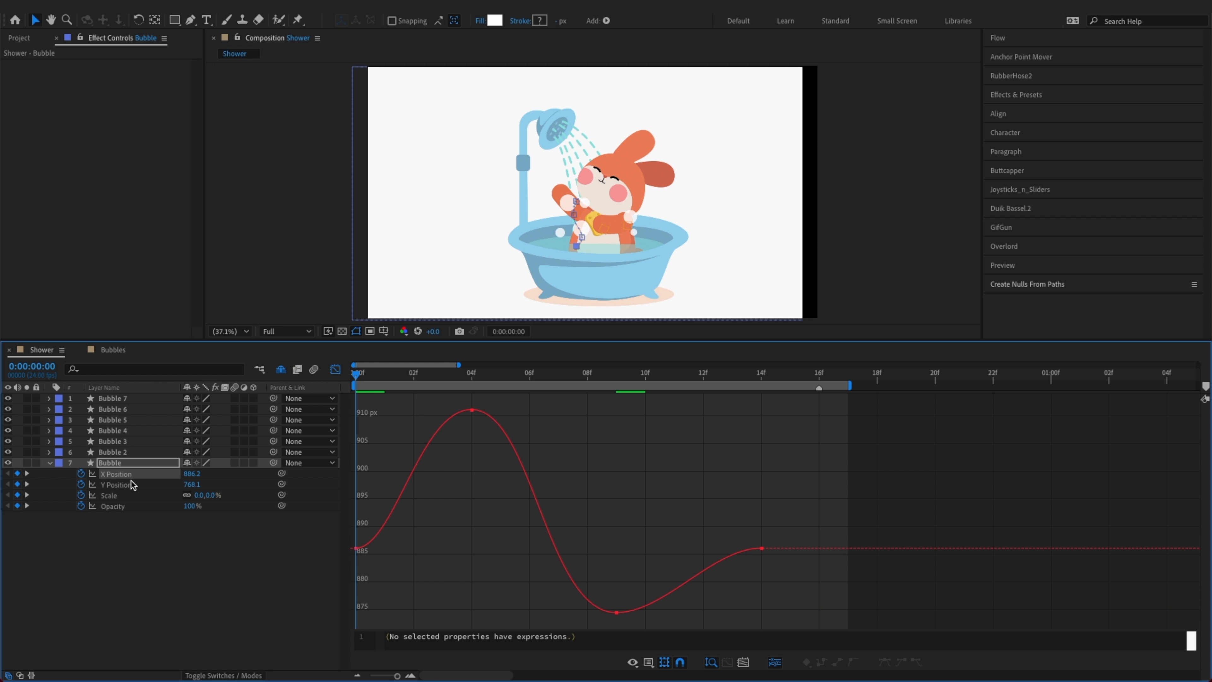
click(128, 485)
drag(420, 461, 352, 406)
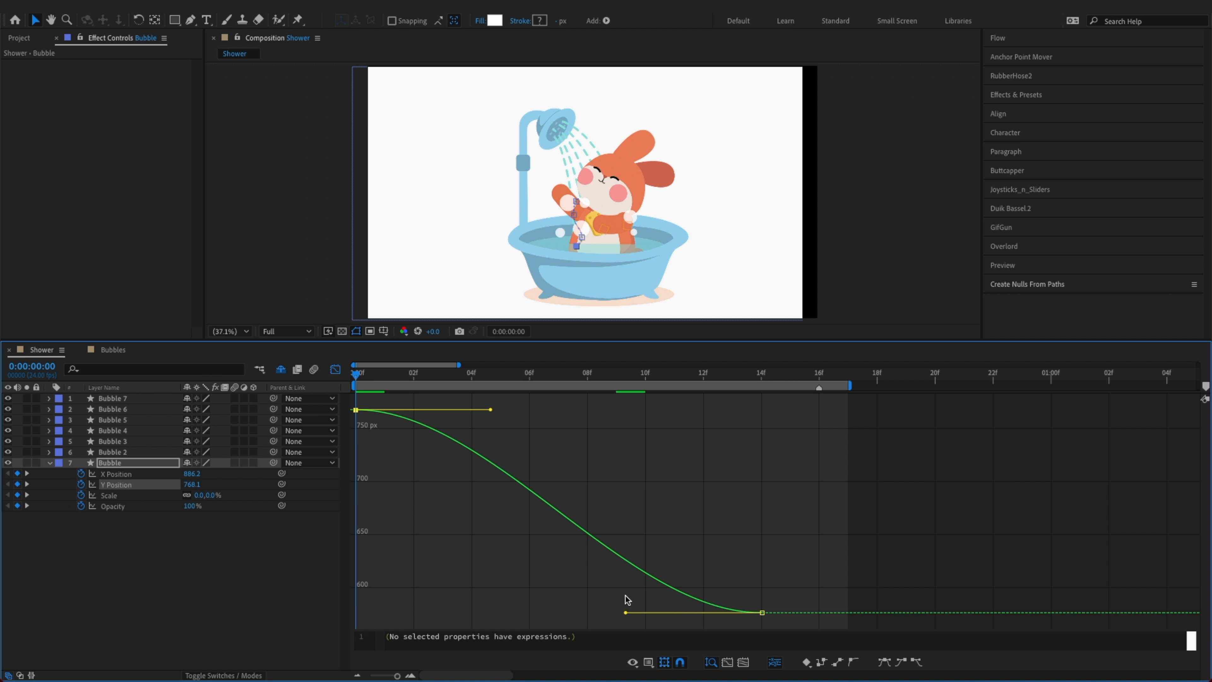
drag(626, 614, 713, 613)
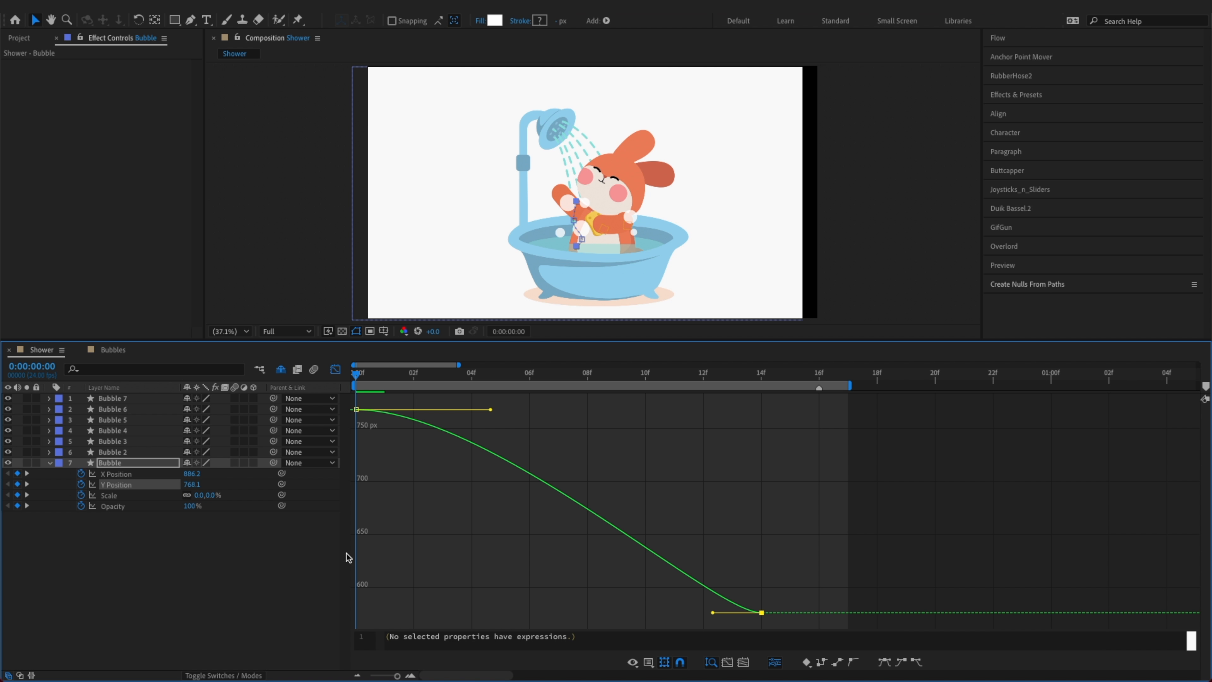
Make Bubble's Scale grow fast at first by lengthening the incoming ease at frame 14 and shortening the outgoing ease at frame 0
click(111, 495)
drag(678, 397, 800, 449)
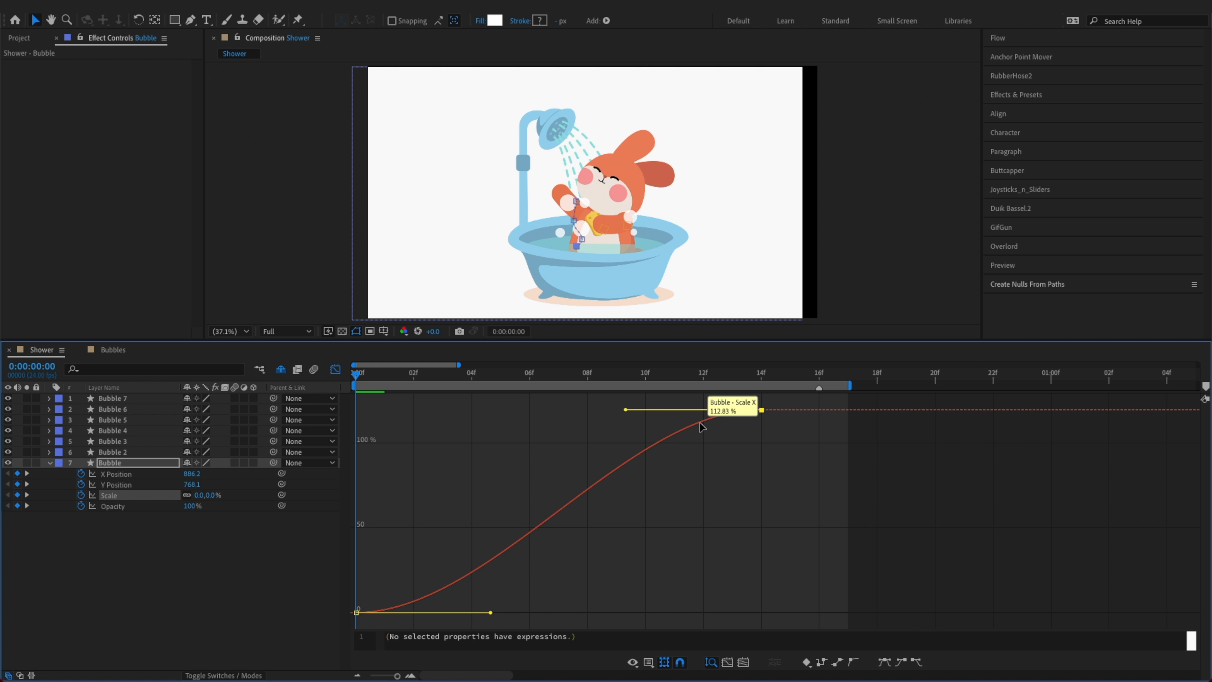
drag(623, 410, 424, 418)
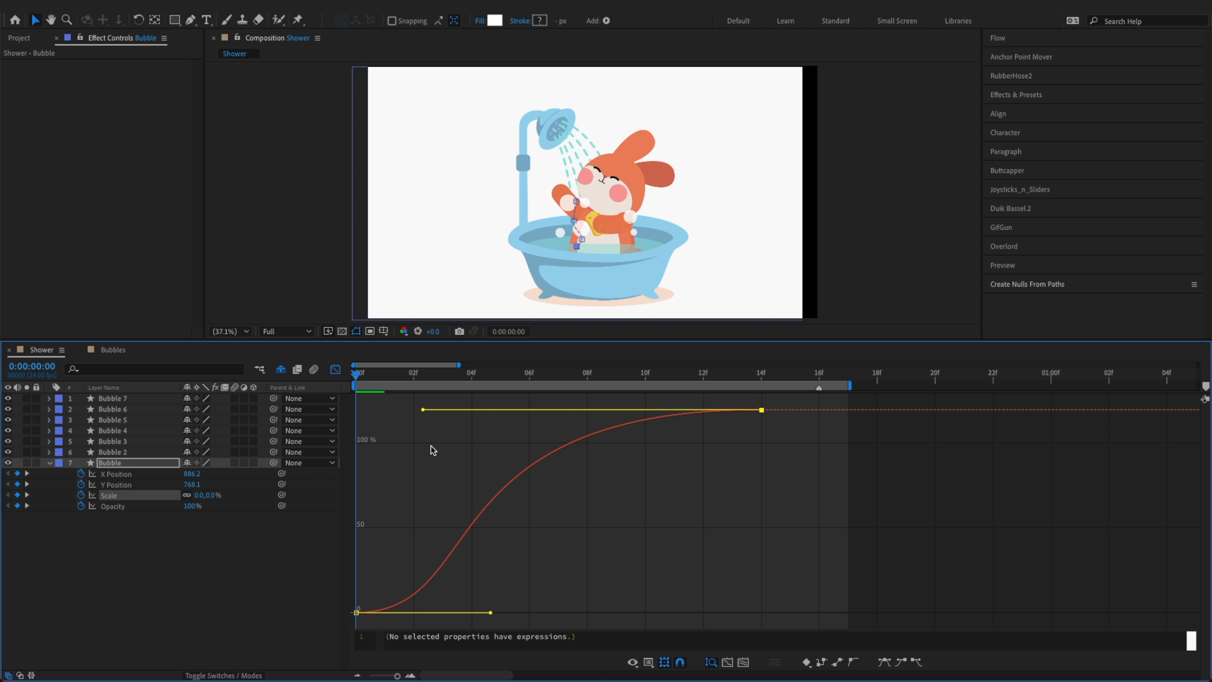
drag(492, 614, 416, 613)
Lengthen the ease handles of Bubble's Opacity fade between frames 10 and 14 to about frame 12
click(113, 506)
drag(918, 543, 626, 621)
drag(723, 613, 704, 613)
drag(728, 471, 699, 411)
Preview the bubble animation, show the shy layers in the timeline again, and save the project
key(space)
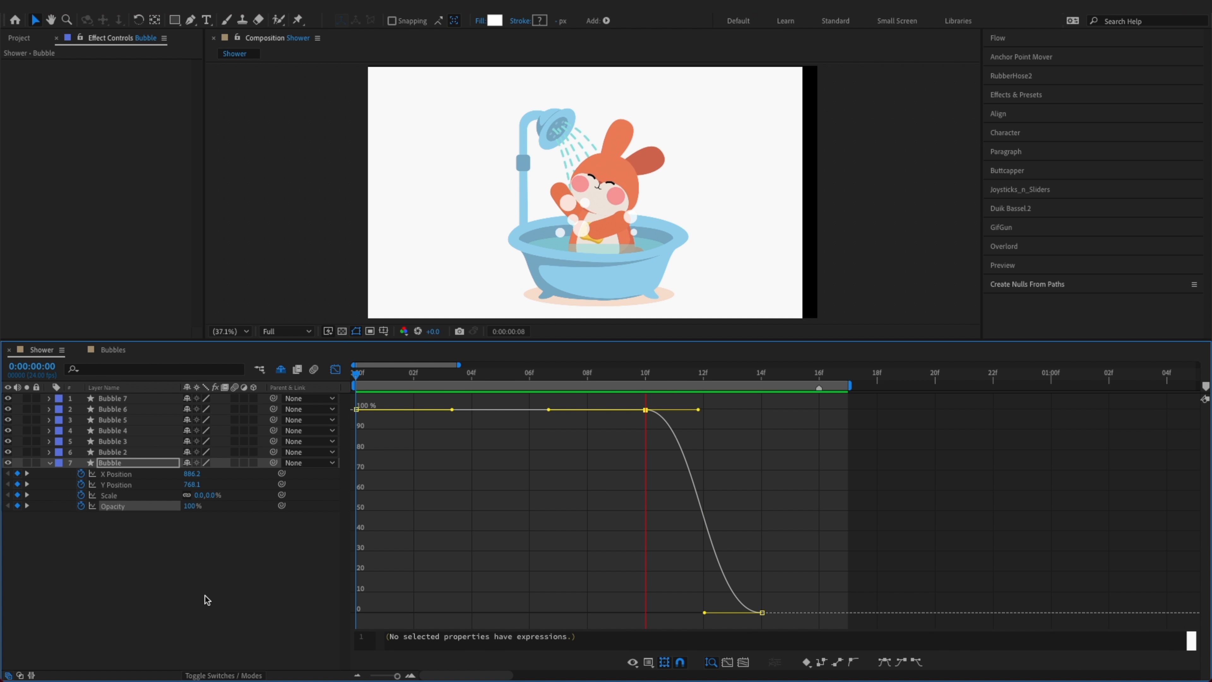
key(space)
key(super+s)
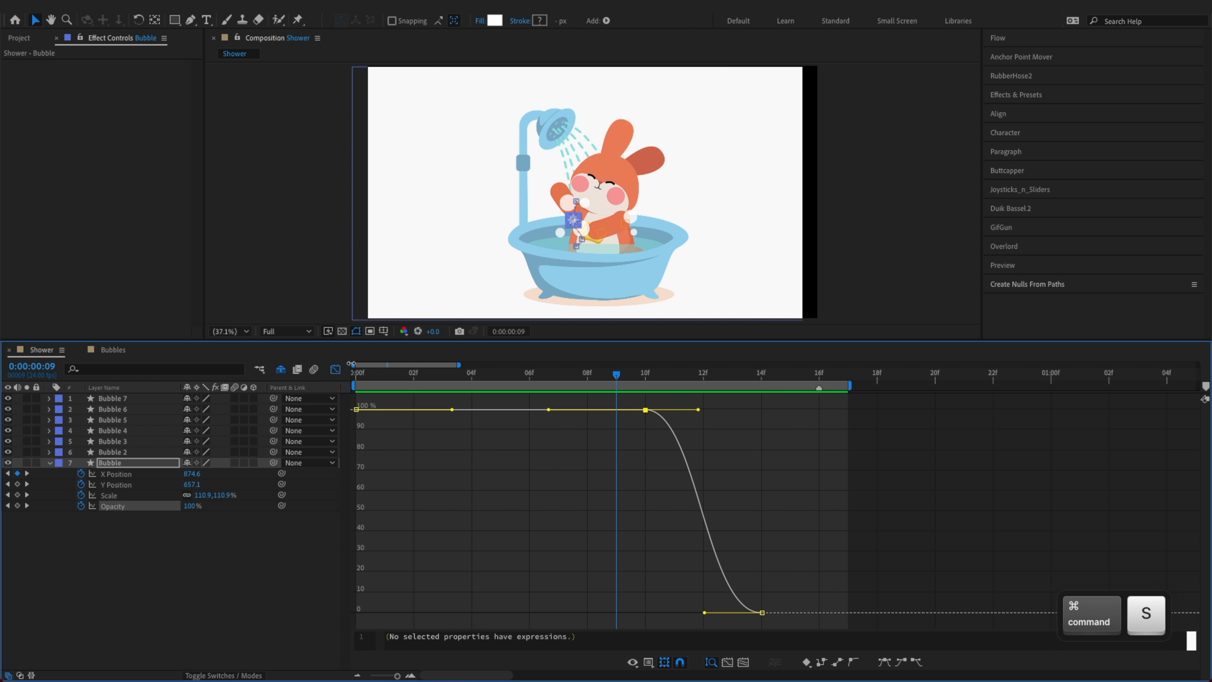
click(281, 369)
key(super+s)
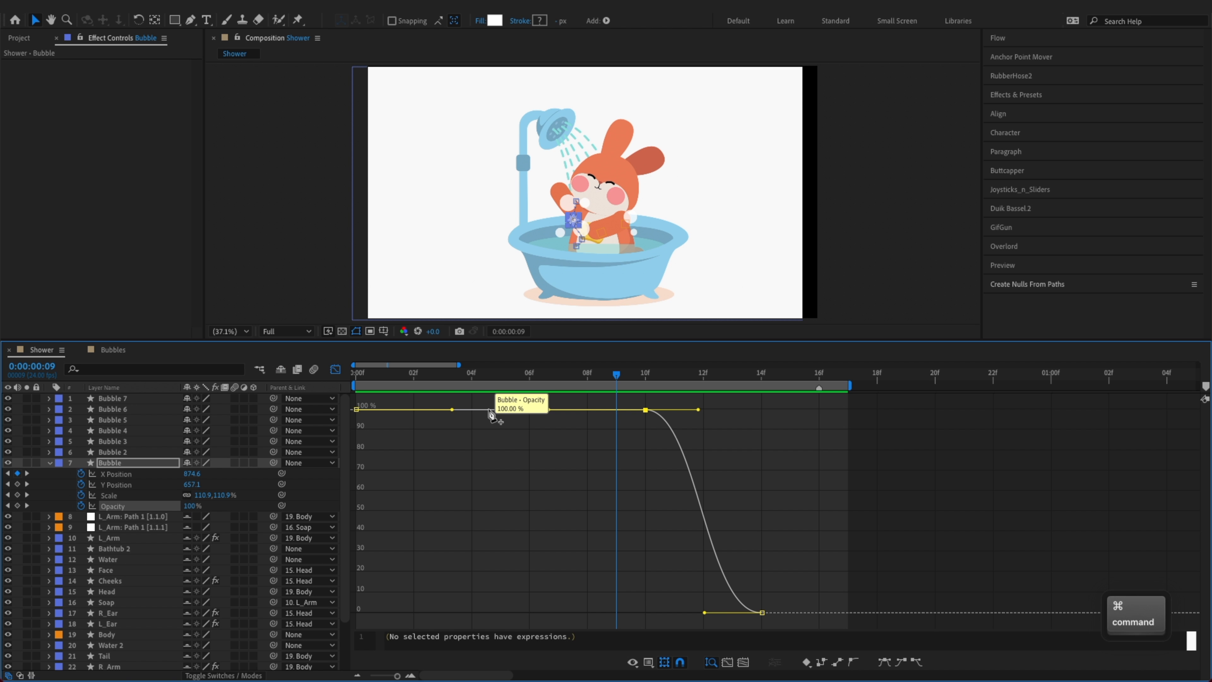
Leave the graph view, end the Shower composition's work area at 0:00:04:00, and save the project
click(336, 369)
drag(459, 365, 960, 424)
click(824, 376)
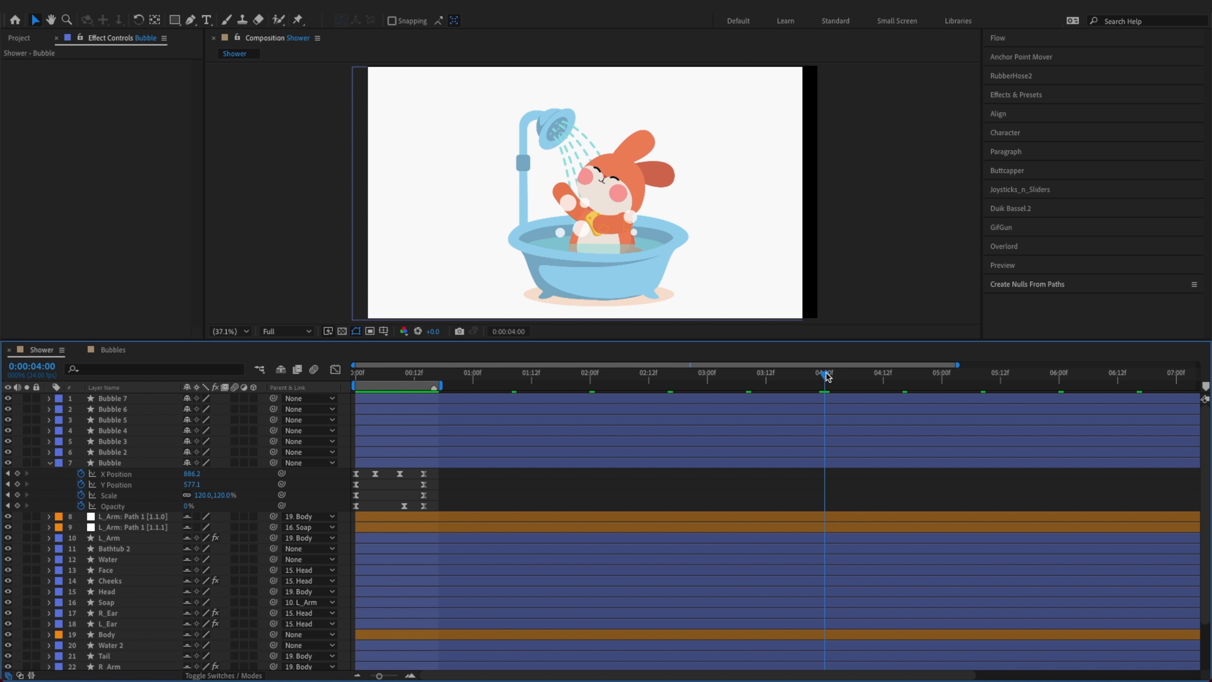
key(super+s)
key(n)
key(super+s)
click(438, 376)
click(825, 380)
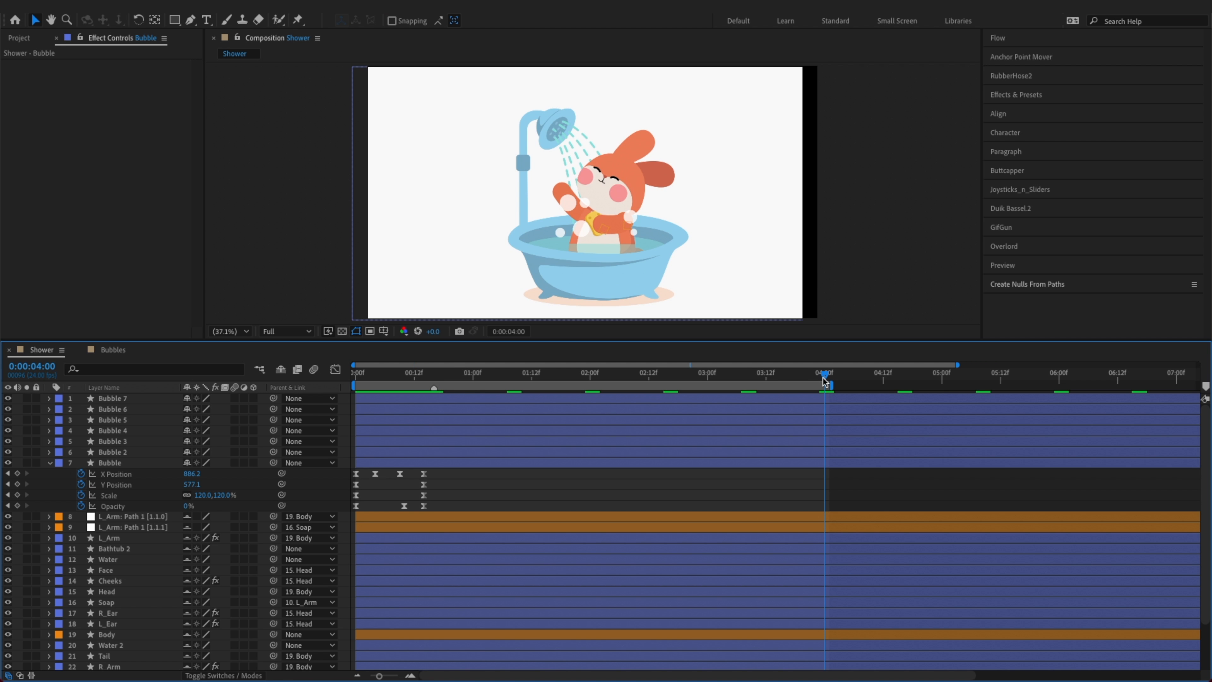
key(Home)
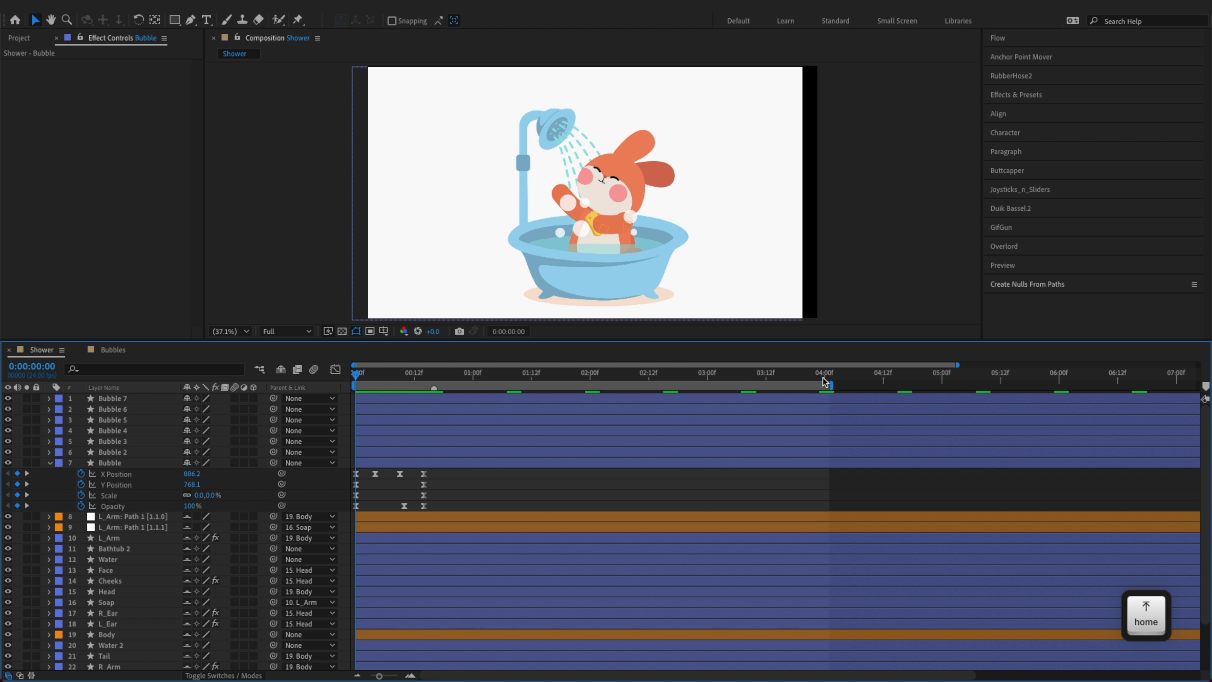
click(827, 380)
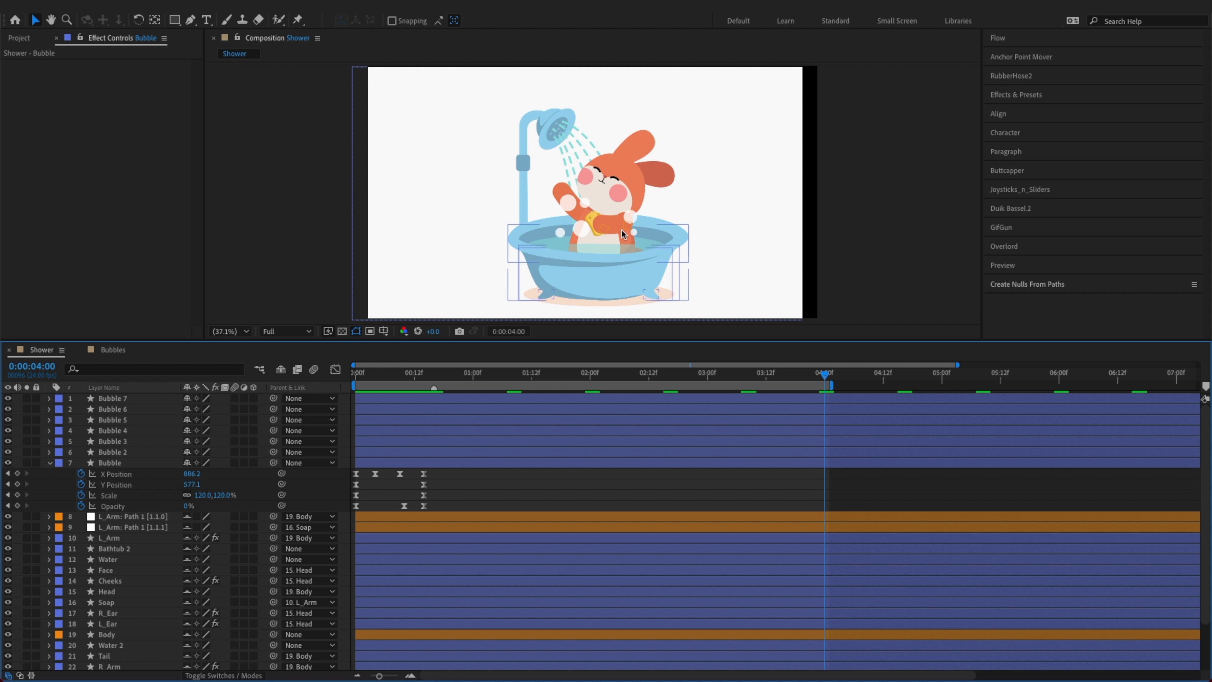
key(super+s)
Examine the keyframes and loopOut() expressions on R_Arm's Bend and Rotation
scroll(143, 559, down, 3)
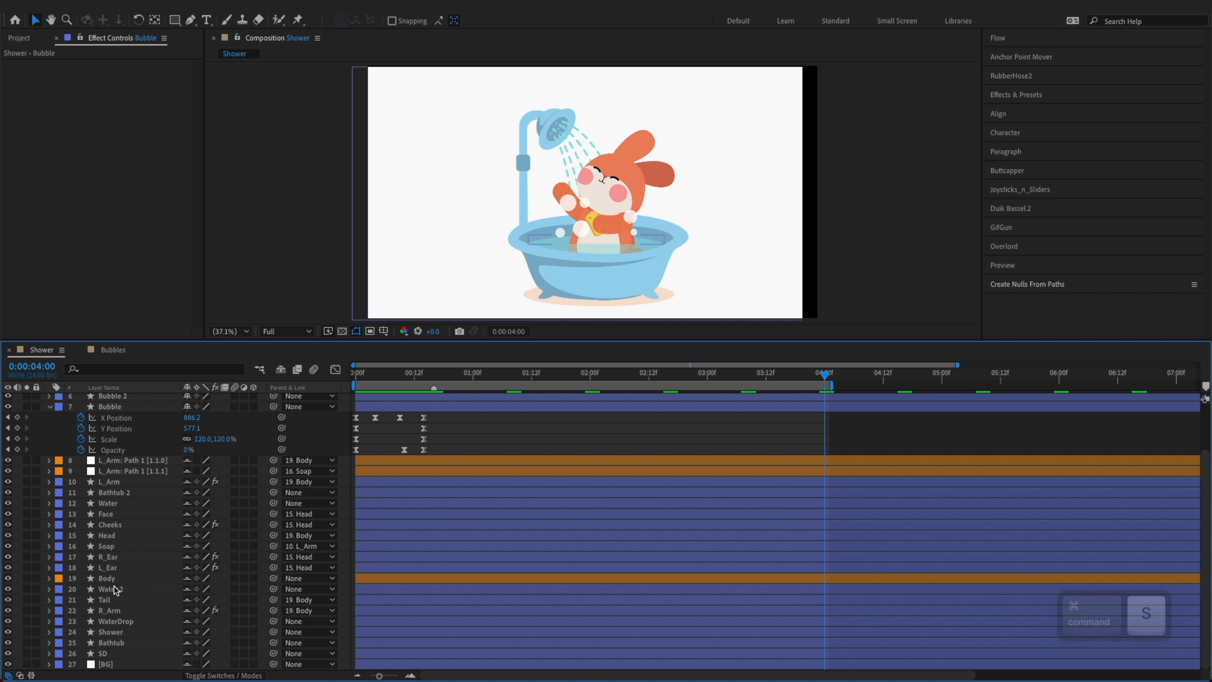
click(129, 611)
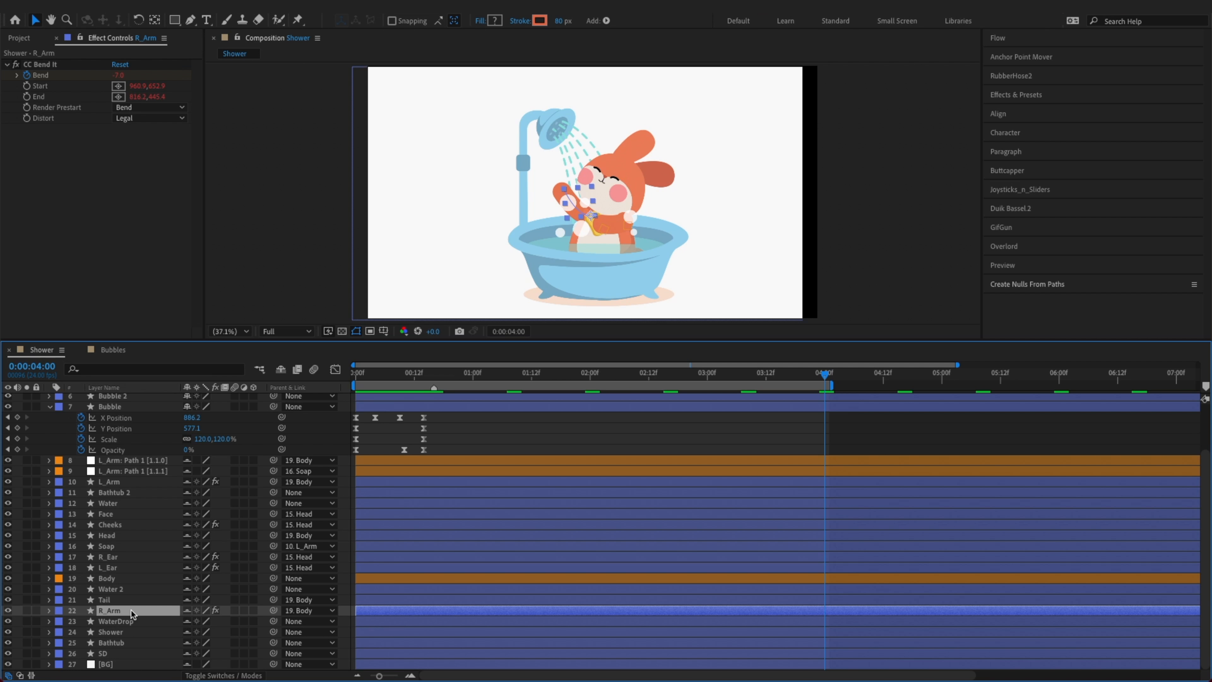
key(u)
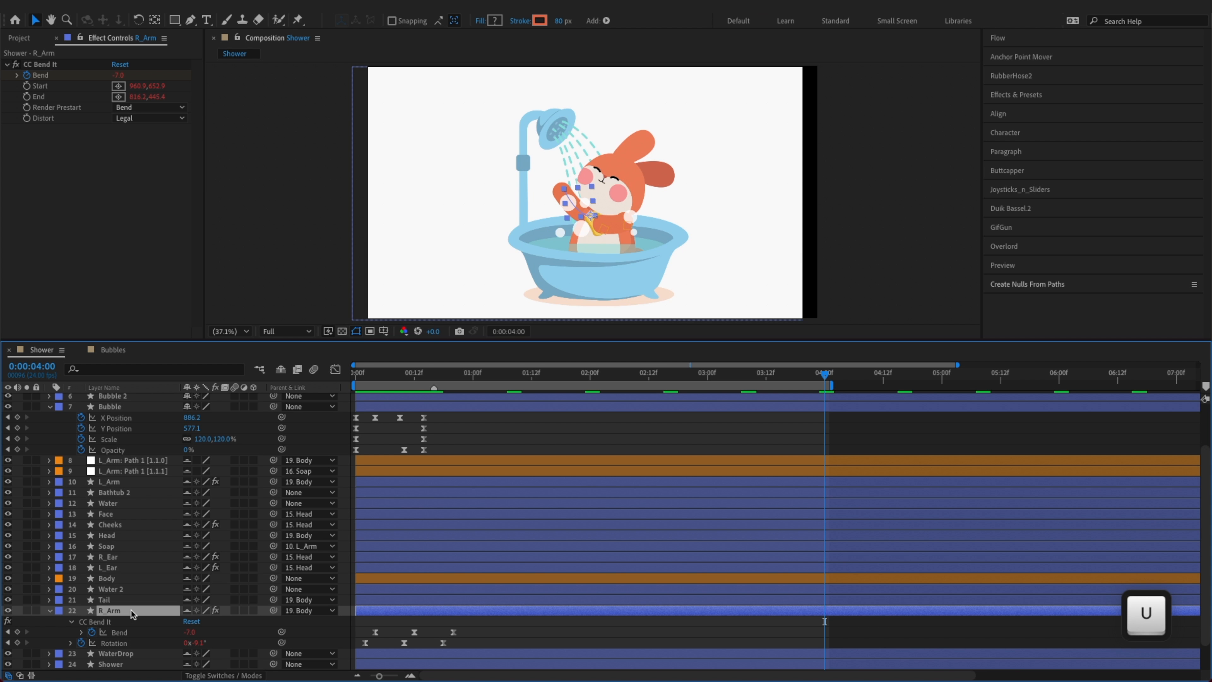
click(81, 633)
scroll(72, 620, down, 2)
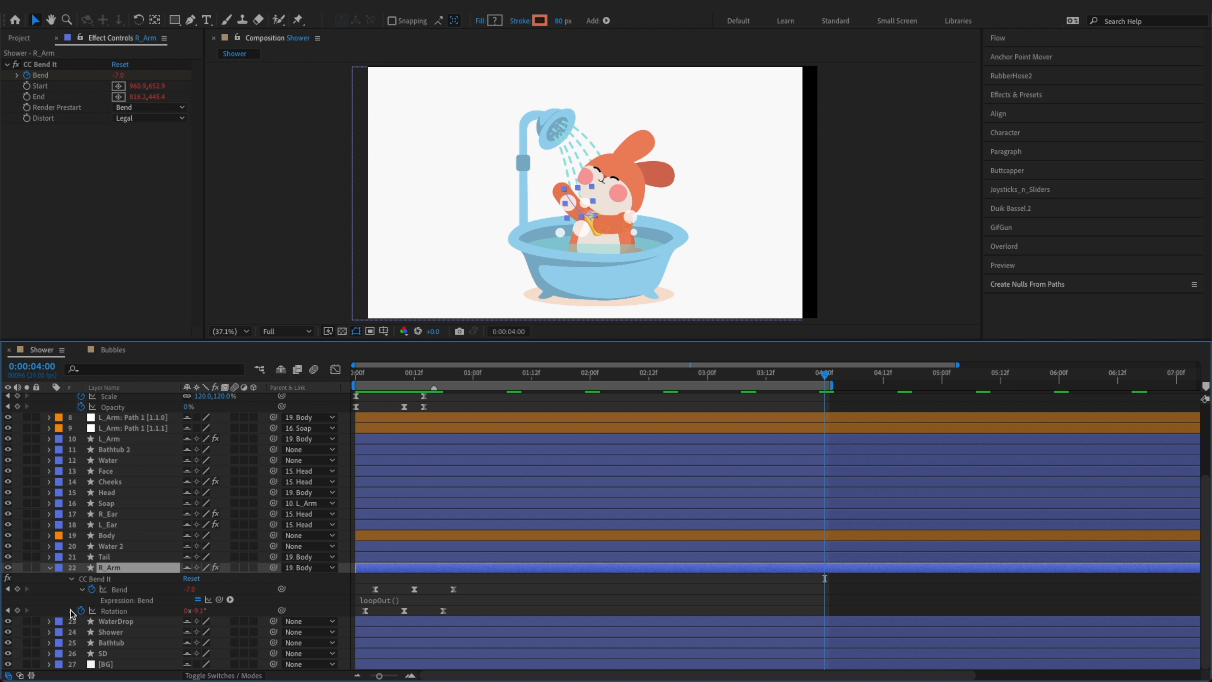
click(72, 610)
key(ctrl+s)
Remove R_Arm's Bend keyframes at frames 12 and 20 and Rotation keyframes at frames 10 and 18, and check the loop up to 4:00
drag(420, 376, 325, 397)
drag(465, 584, 360, 616)
drag(453, 589, 375, 590)
key(F2)
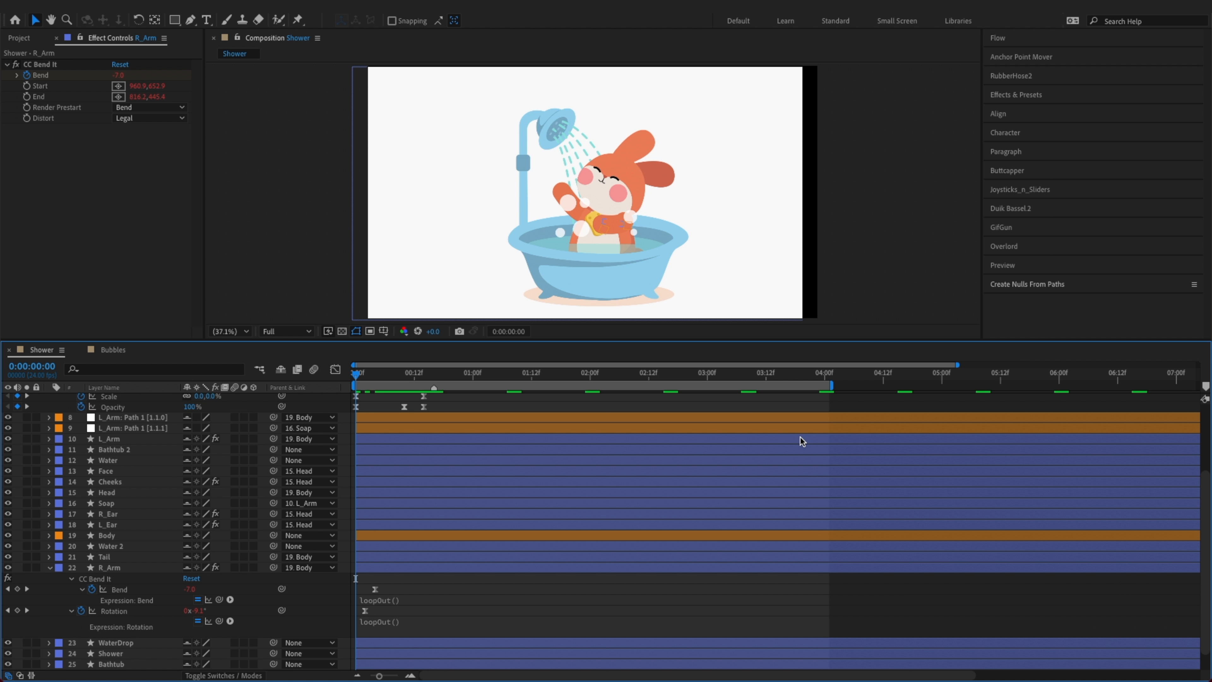
click(823, 380)
drag(474, 379, 826, 400)
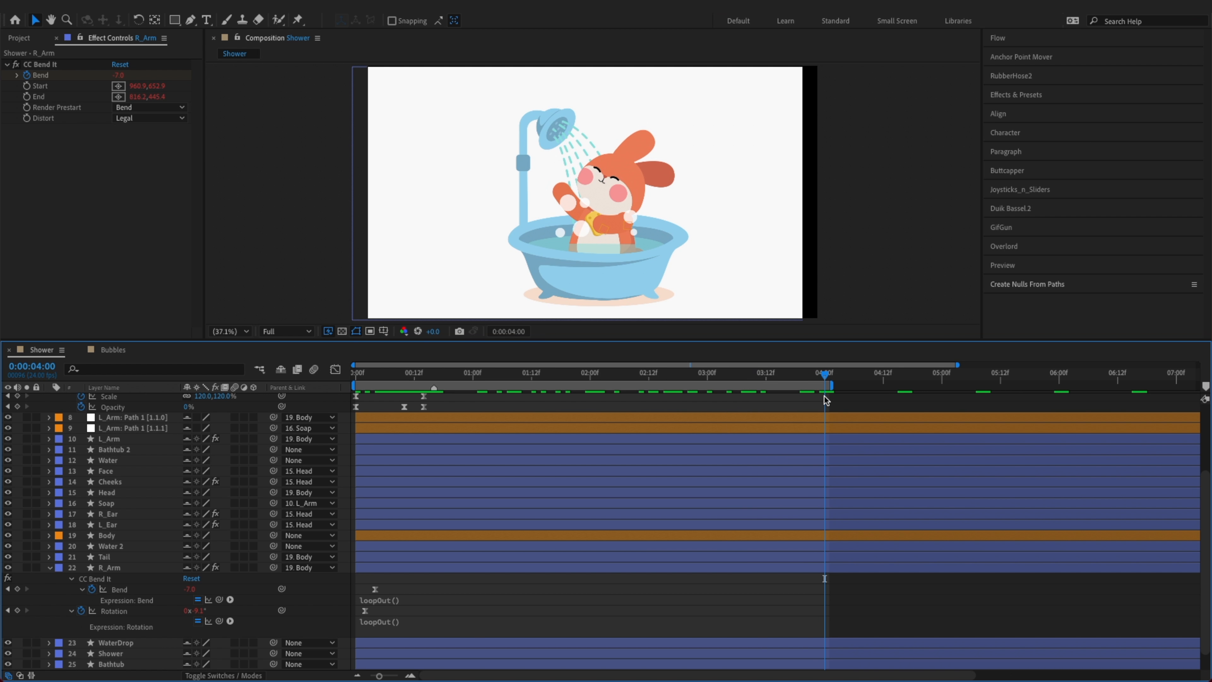
Hide the shy layers and stretch Bubble's animation to about 2:13, with X Position keyframes at about 1:00 and 1:20 and the Opacity fade starting about 2:07
scroll(213, 480, up, 3)
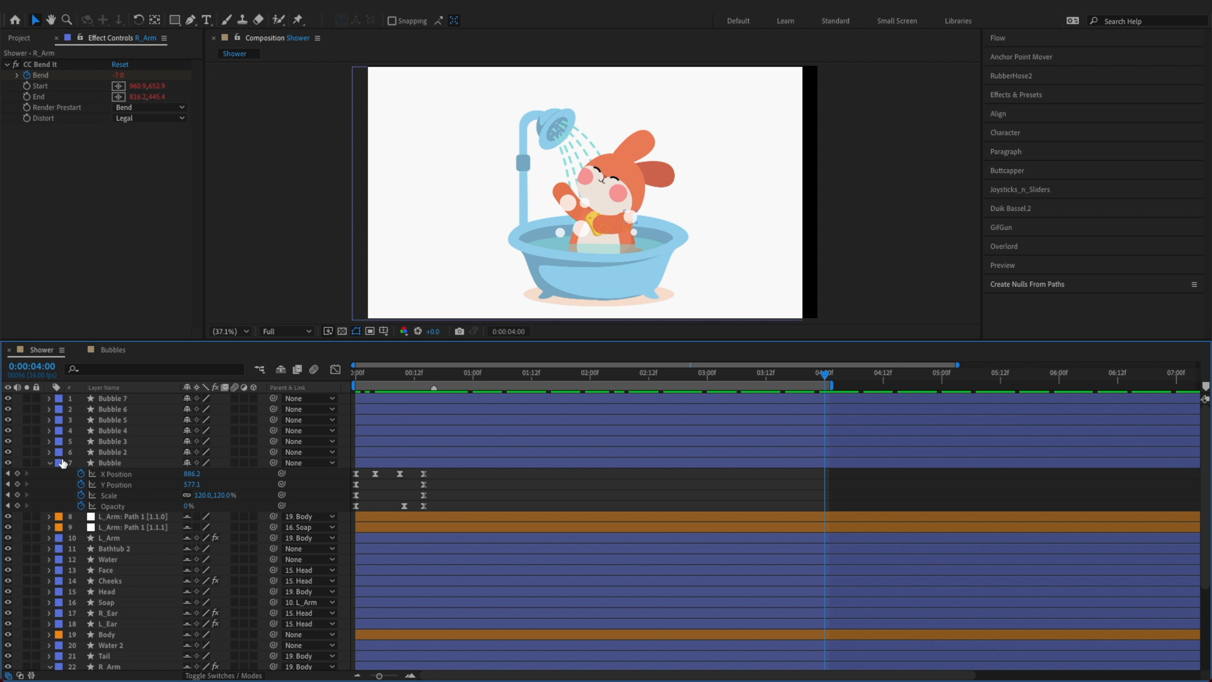
scroll(47, 544, down, 4)
scroll(52, 554, up, 4)
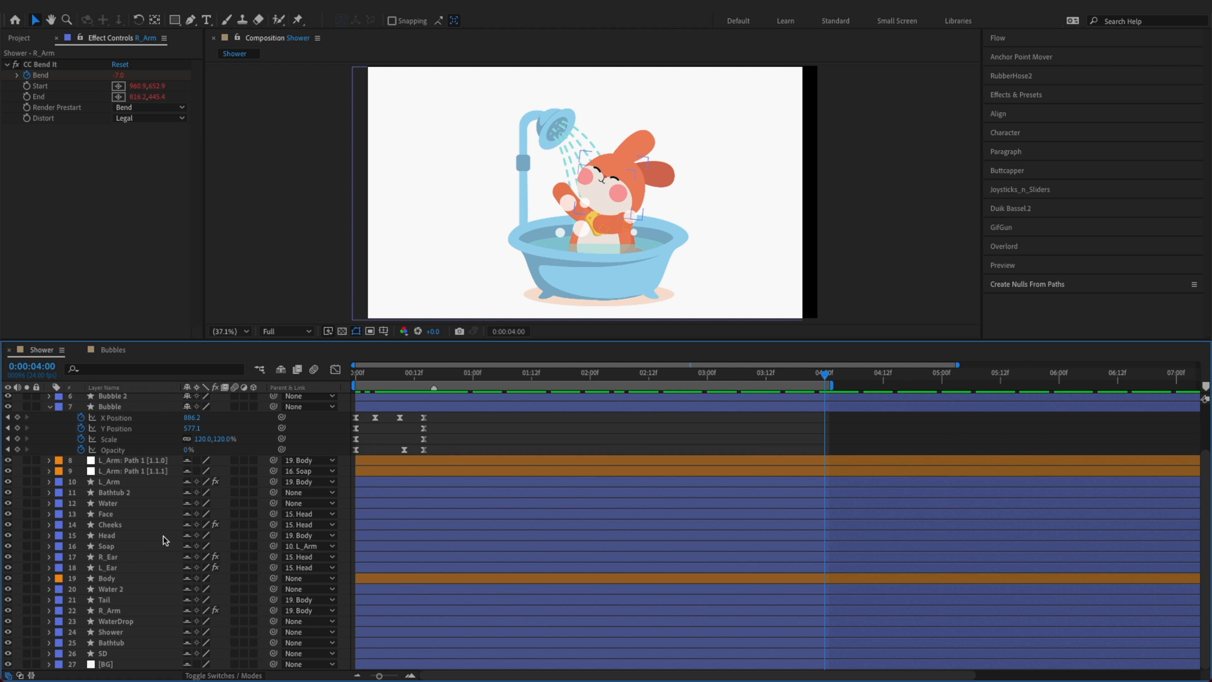
click(282, 371)
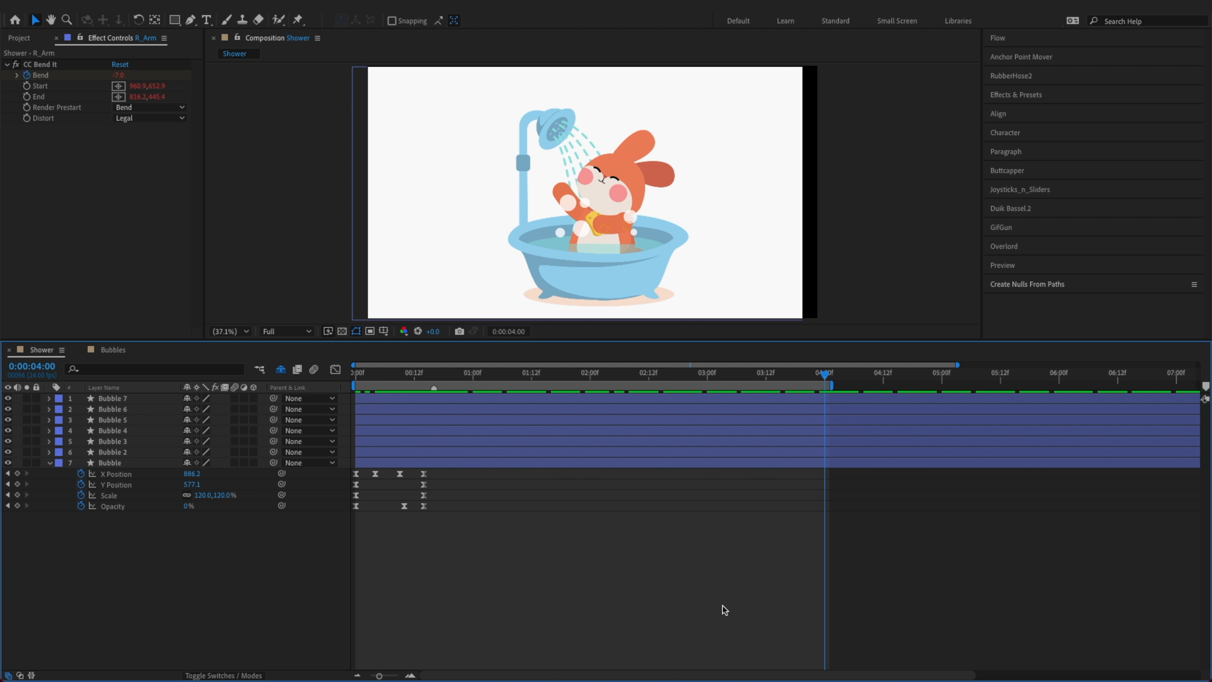
drag(511, 548, 630, 483)
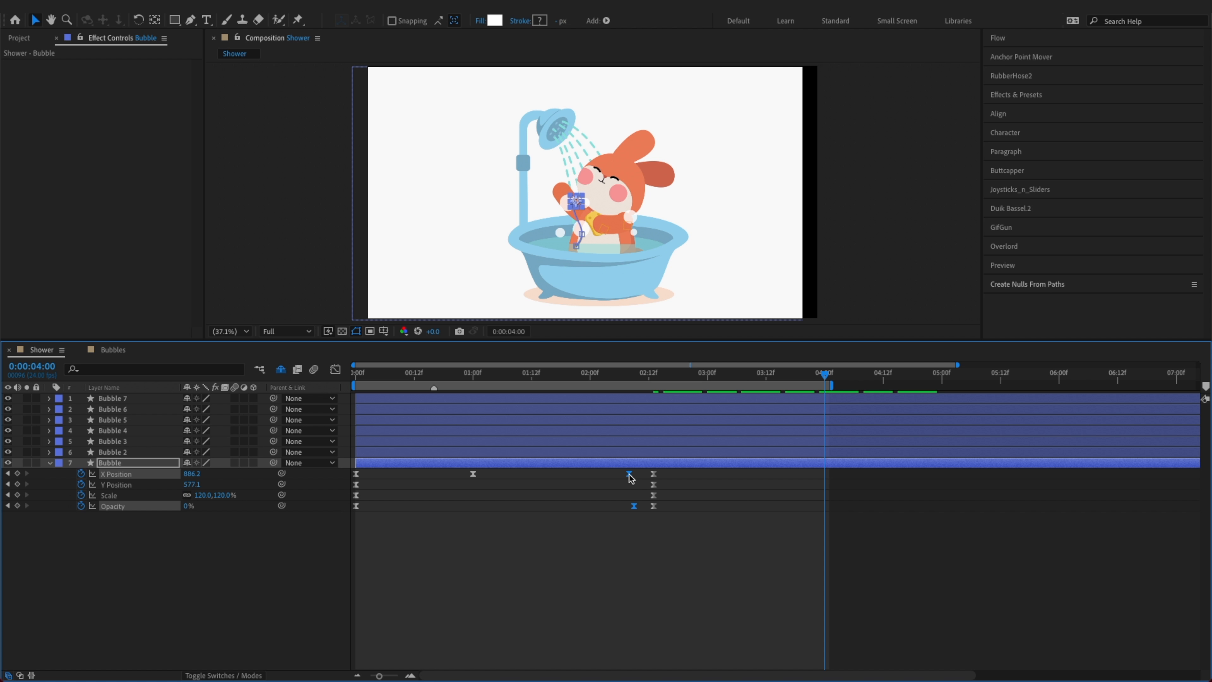
drag(629, 478, 572, 474)
click(612, 523)
click(668, 530)
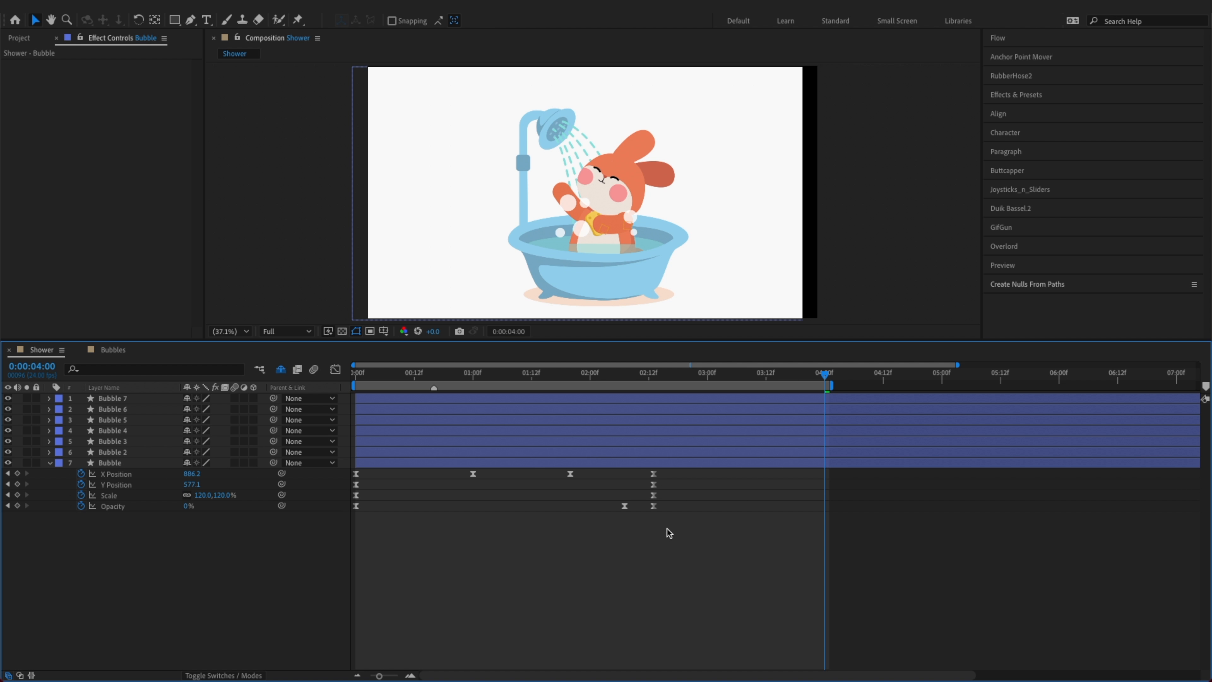
Move all of Bubble's keyframes after the first ones about four frames earlier and preview the slower rise
drag(687, 528, 473, 474)
drag(473, 474, 453, 475)
click(430, 477)
key(space)
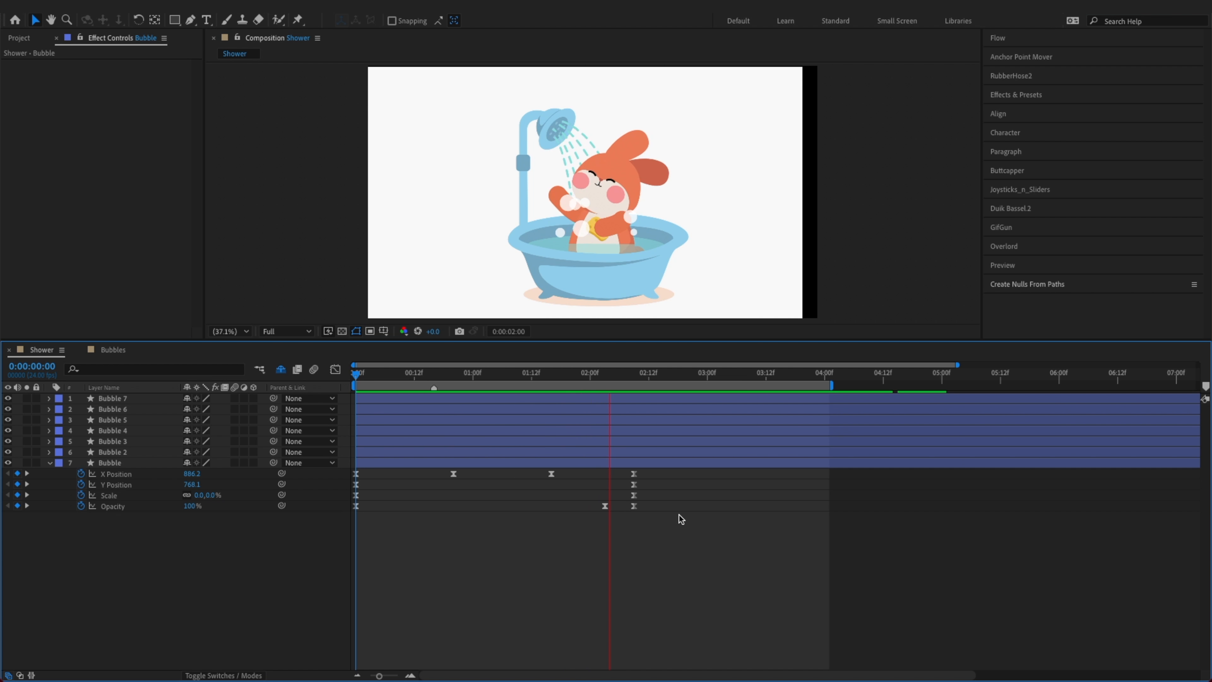
key(space)
Move Bubble's final X Position, Y Position, Scale and Opacity keyframes to 2:12 and save the project
click(650, 376)
drag(656, 558, 620, 474)
key(alt+w)
key(alt+w)
key(alt+w)
key(super+s)
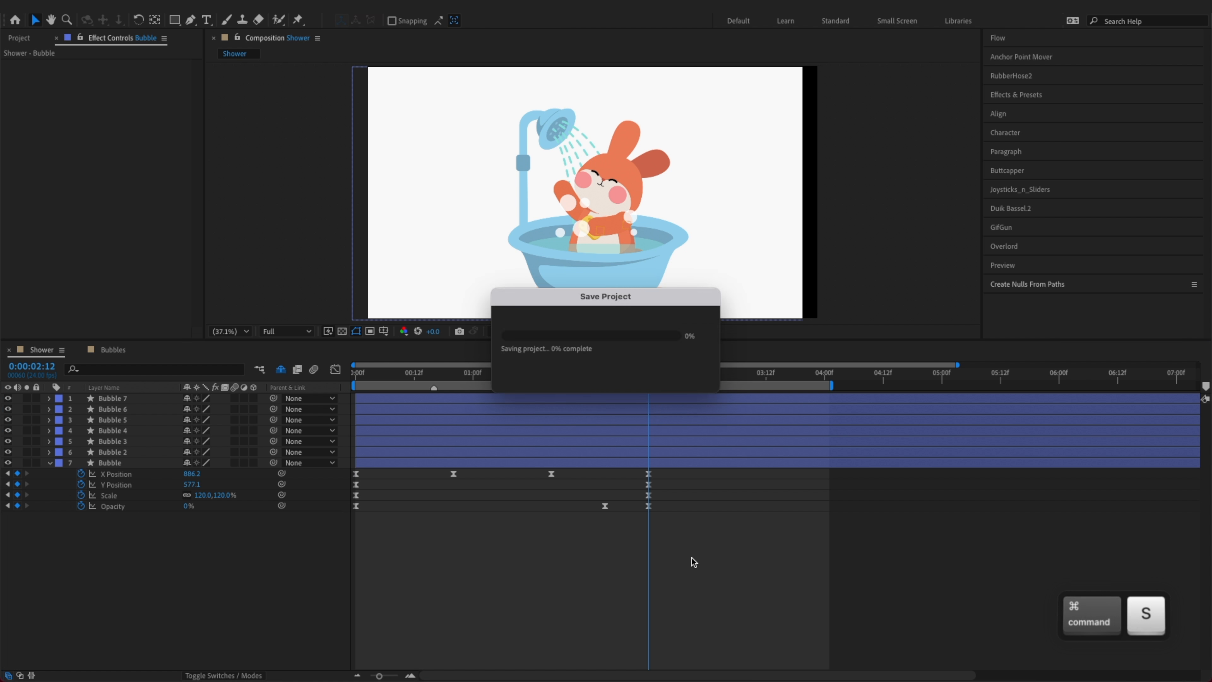
Trim the end of the Bubble layer to 2:12, preview the animation, and save the project
key(alt+bracketright)
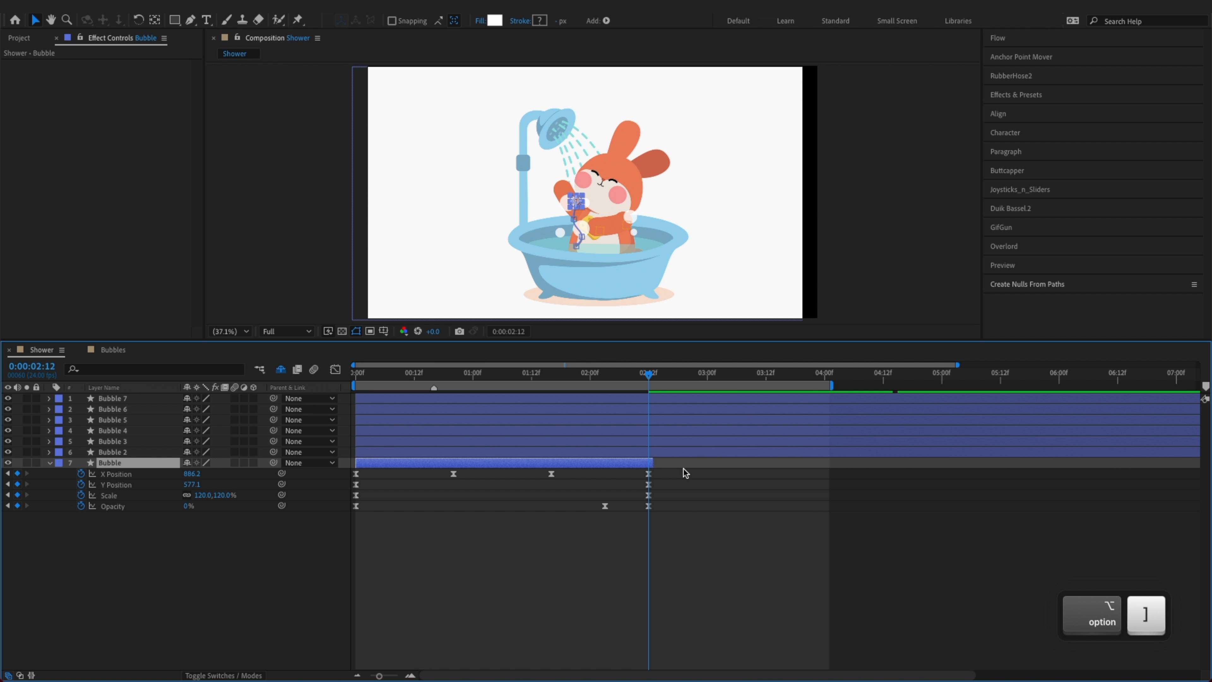
click(366, 374)
click(425, 536)
key(space)
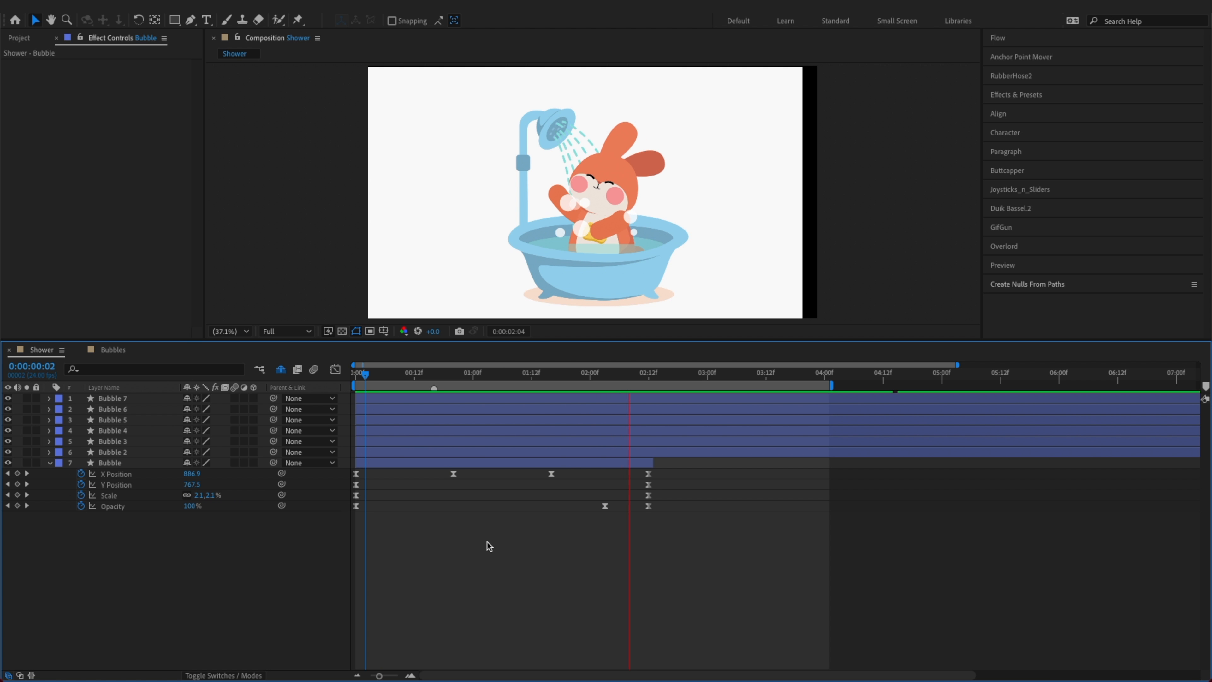
key(super+s)
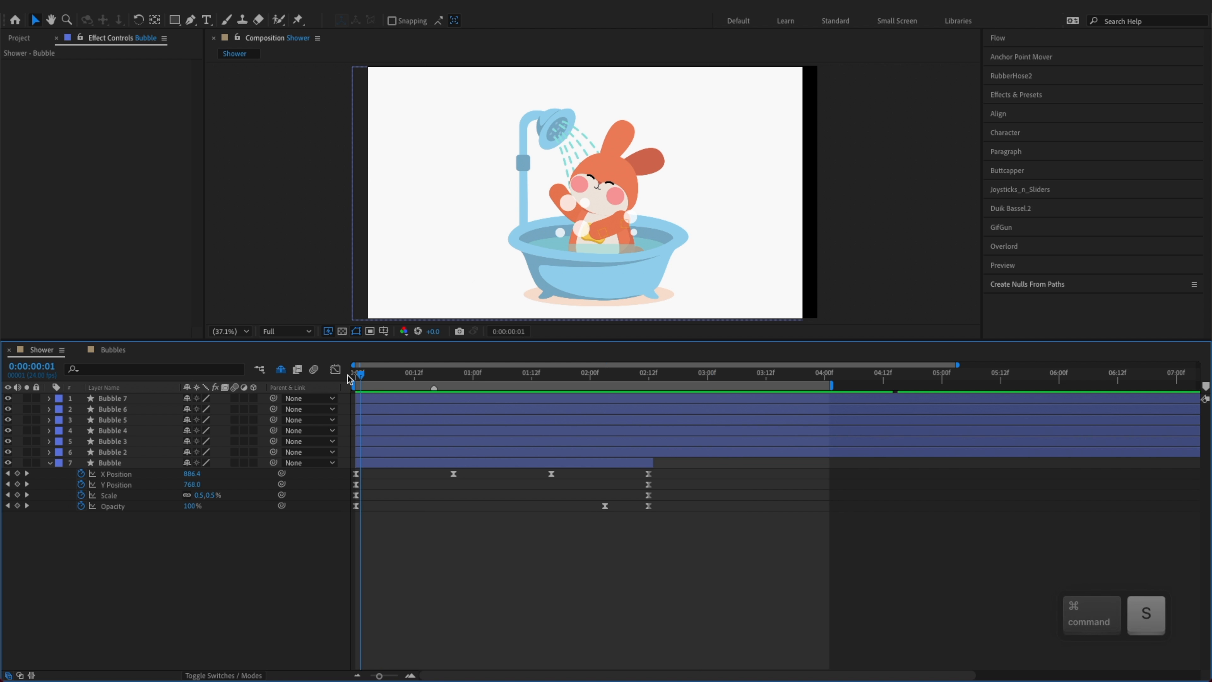
Copy all of Bubble's Position, Scale and Opacity keyframes and paste them at frame 0 onto Bubble 2 through Bubble 7
key(Home)
drag(773, 555, 336, 482)
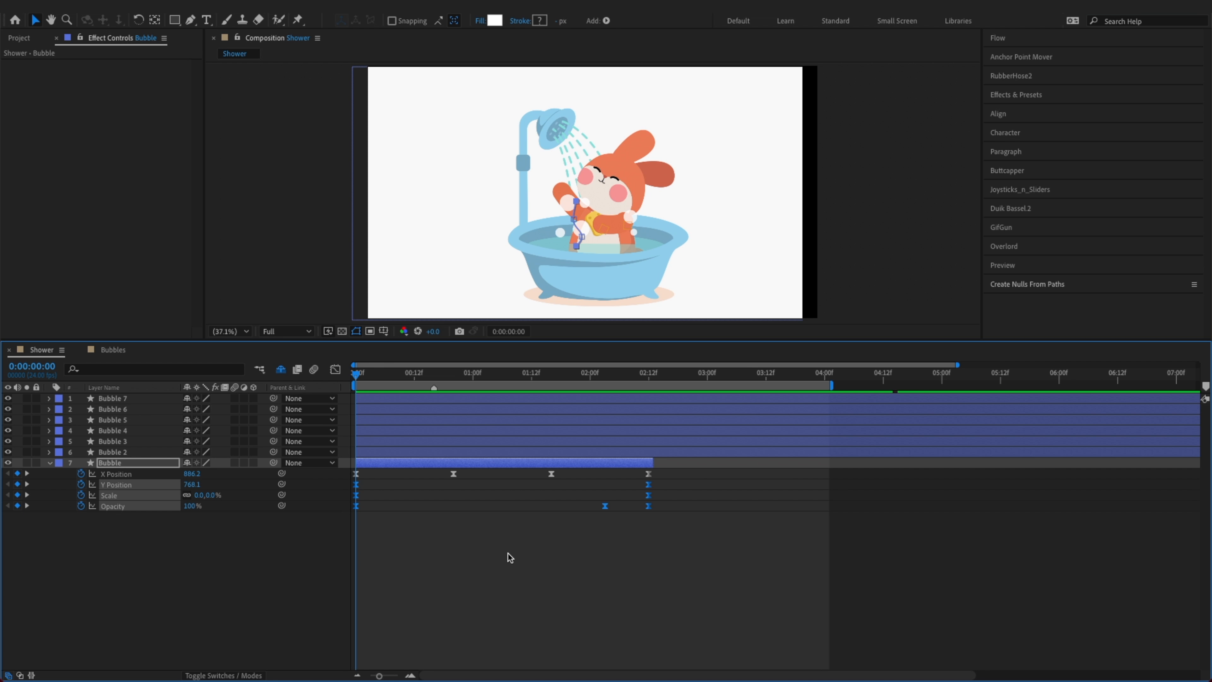
drag(714, 548, 351, 470)
key(super+c)
click(238, 576)
click(114, 452)
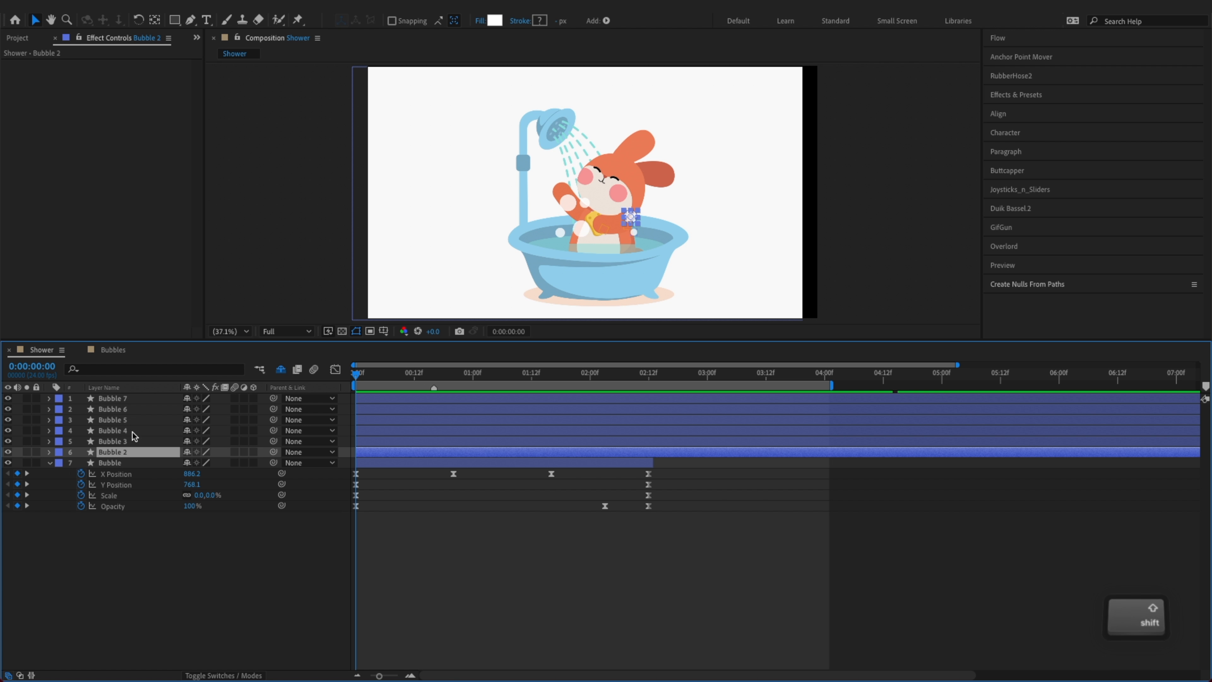
shift+click(115, 398)
key(super+v)
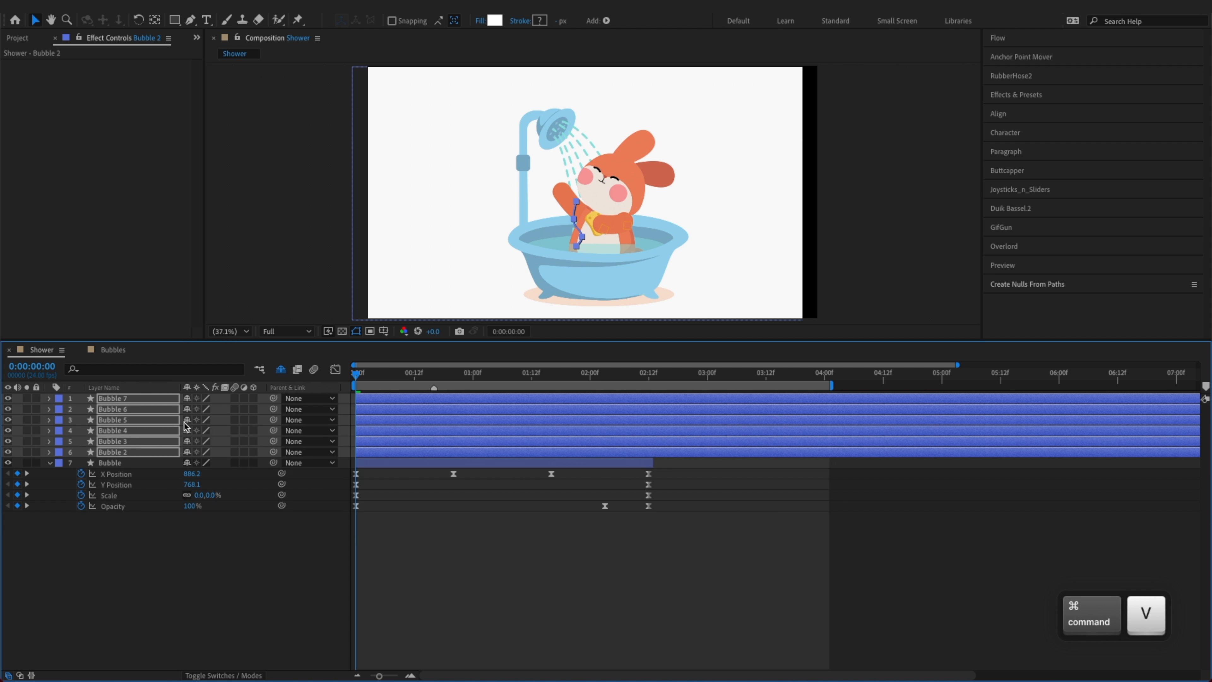
Shift all of Bubble 2's X Position keyframes together so the value at frame 0 is 1066.2
click(152, 532)
click(142, 453)
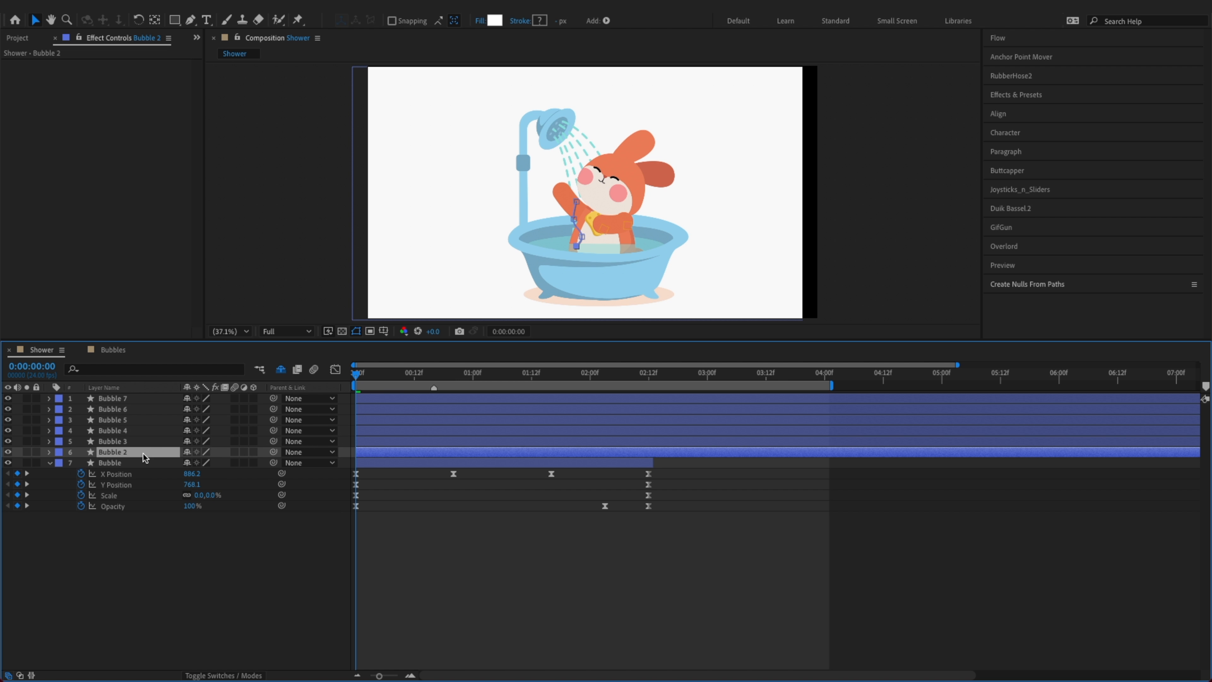
key(u)
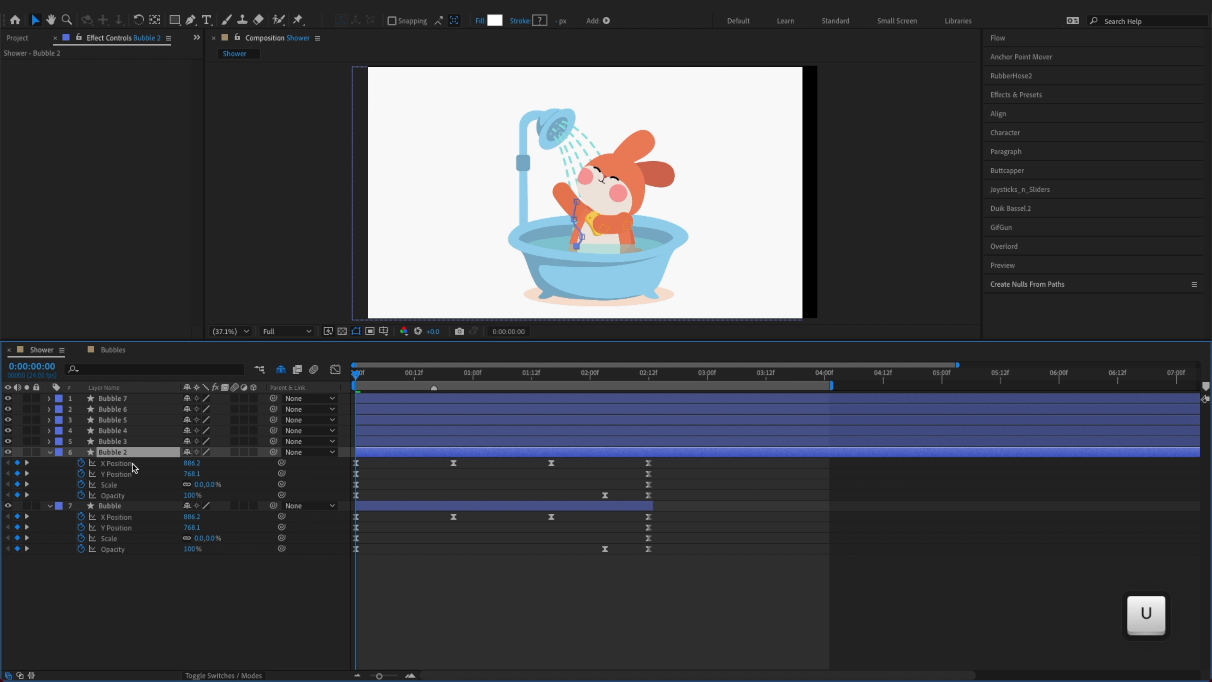
click(132, 464)
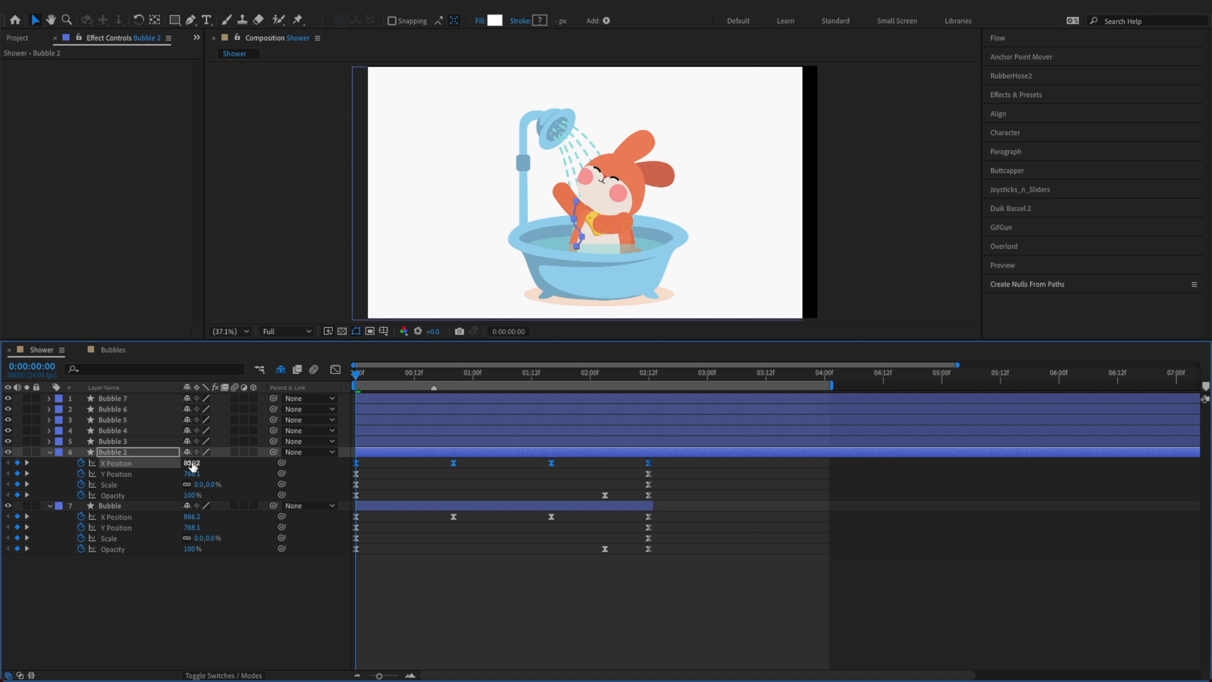
drag(203, 463, 307, 464)
Reveal the Position keyframes of Bubble 3 through Bubble 7 and shift all of Bubble 3's X Position keyframes to 1017.2 at frame 0
click(118, 442)
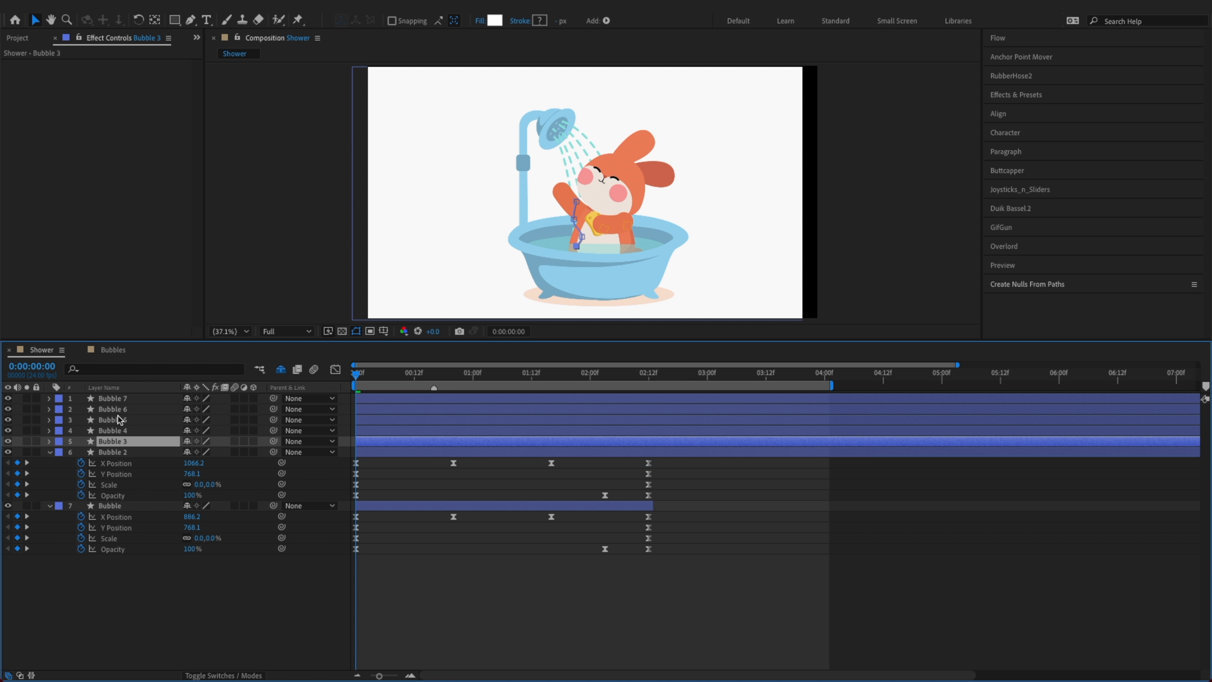
shift+click(123, 401)
key(p)
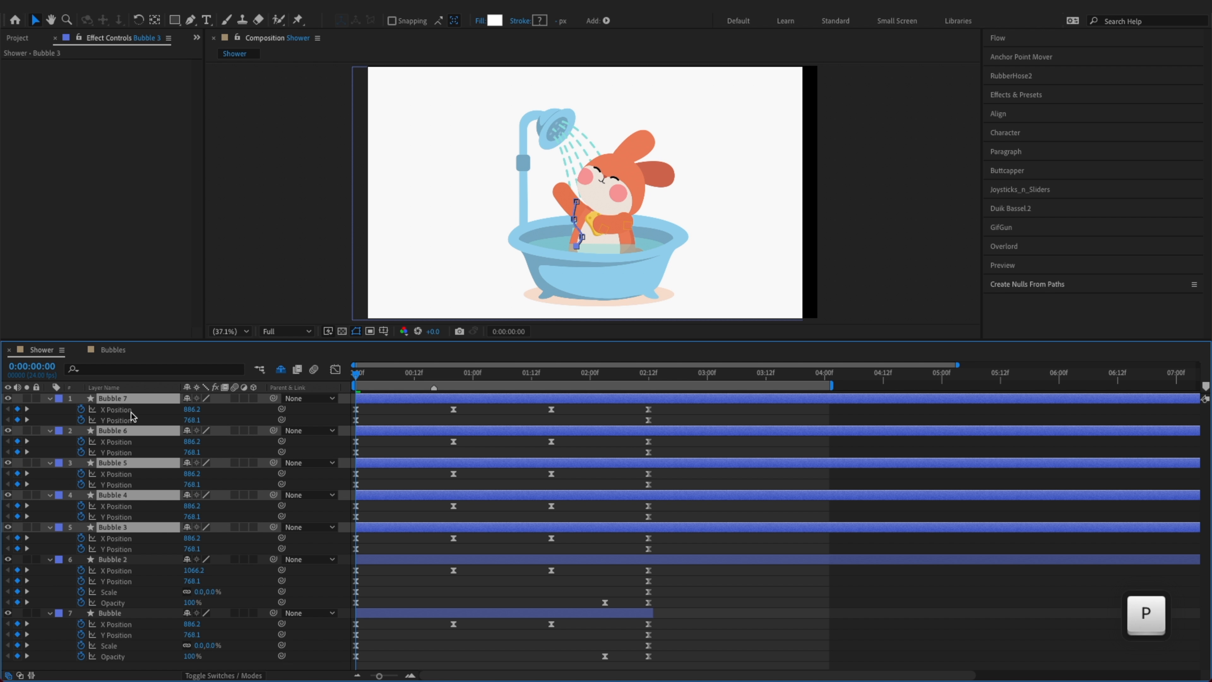
click(138, 539)
drag(191, 539, 273, 539)
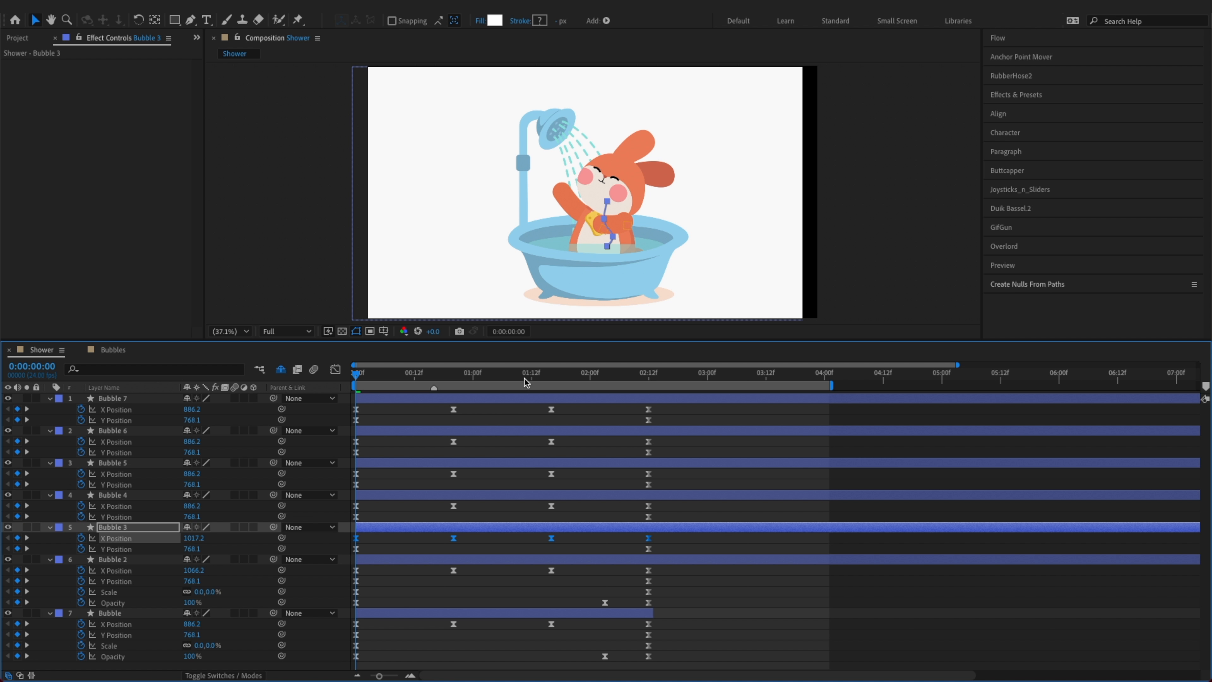
At 1:16, shift all X Position keyframes of Bubble 4 to 1124.6 and of Bubble 5 to 940.6
click(552, 378)
click(133, 507)
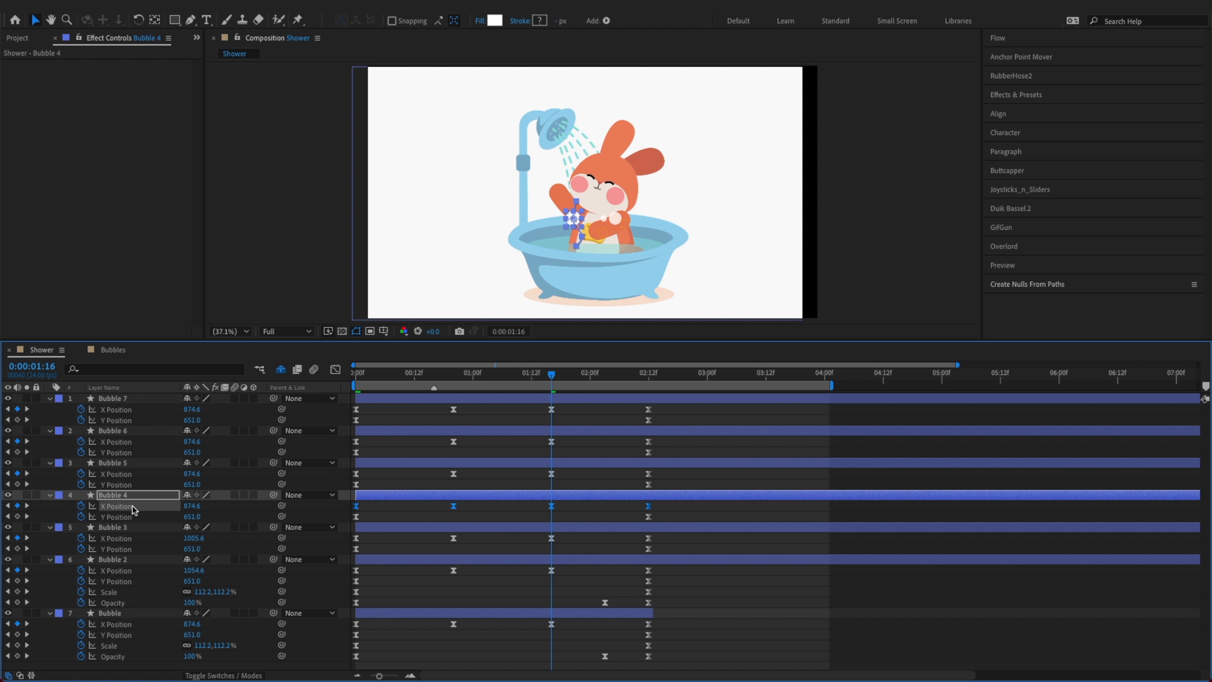
drag(195, 511, 364, 524)
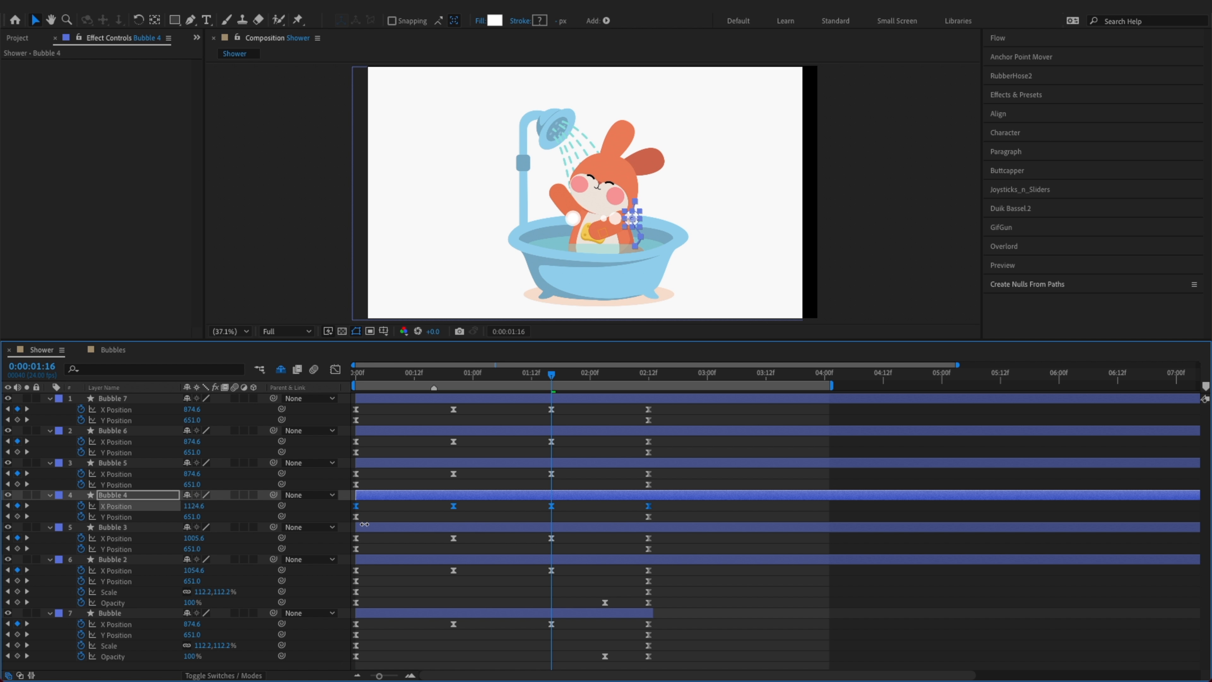
click(139, 475)
drag(193, 474, 222, 490)
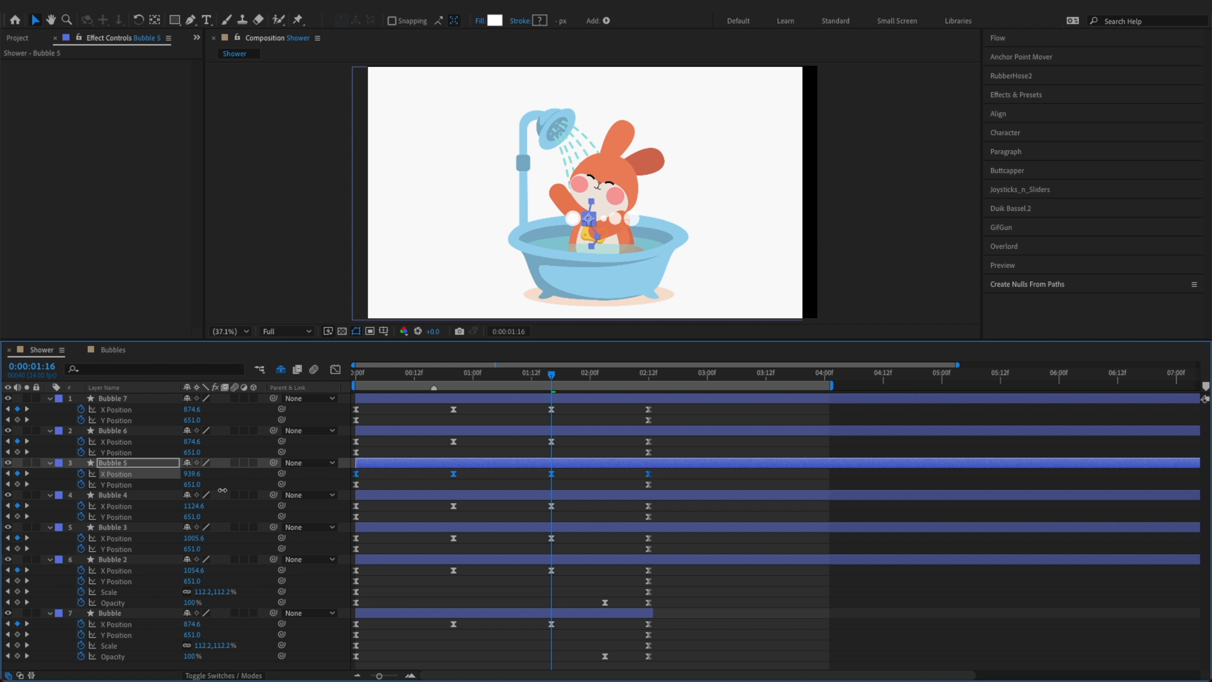
At 1:16, shift all X Position keyframes of Bubble 6 to 836.6 and of Bubble 7 to 975.6
click(136, 444)
mouse_move(192, 441)
mouse_down()
mouse_move(129, 452)
mouse_move(178, 457)
mouse_up()
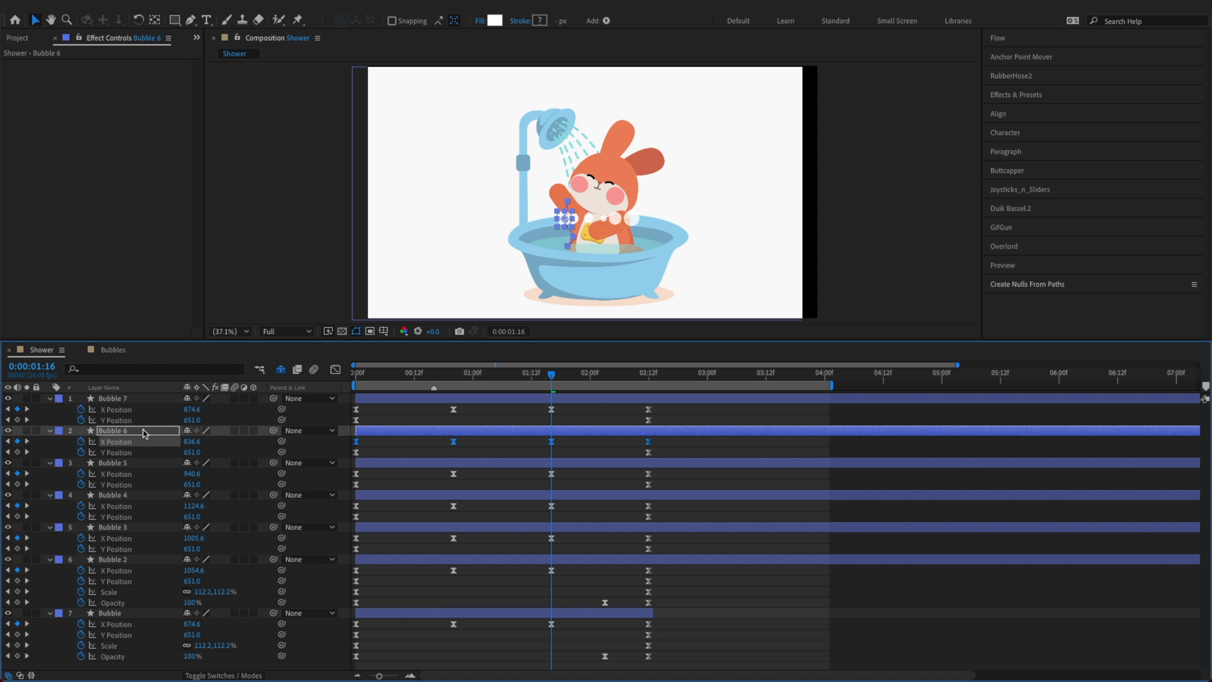
click(144, 411)
drag(192, 409, 267, 425)
click(751, 620)
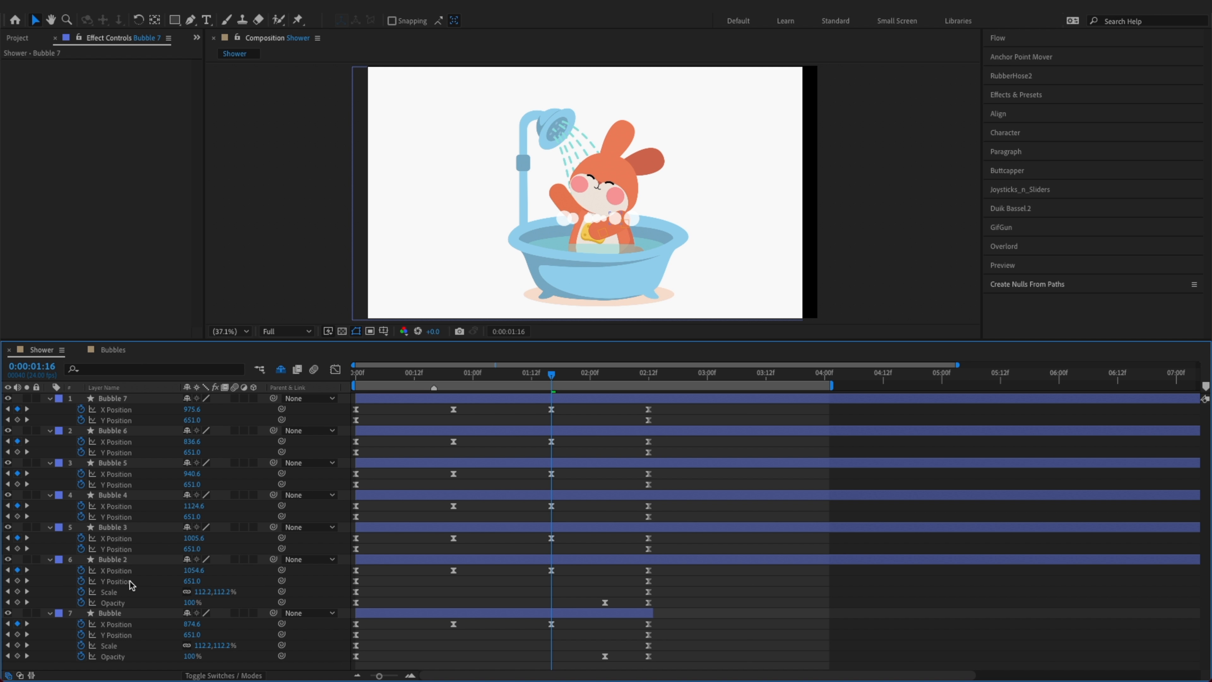
At 1:16, shift all X Position keyframes of Bubble 3 to 1118.6 and of Bubble 4 to 1008.6, and save the project
click(136, 572)
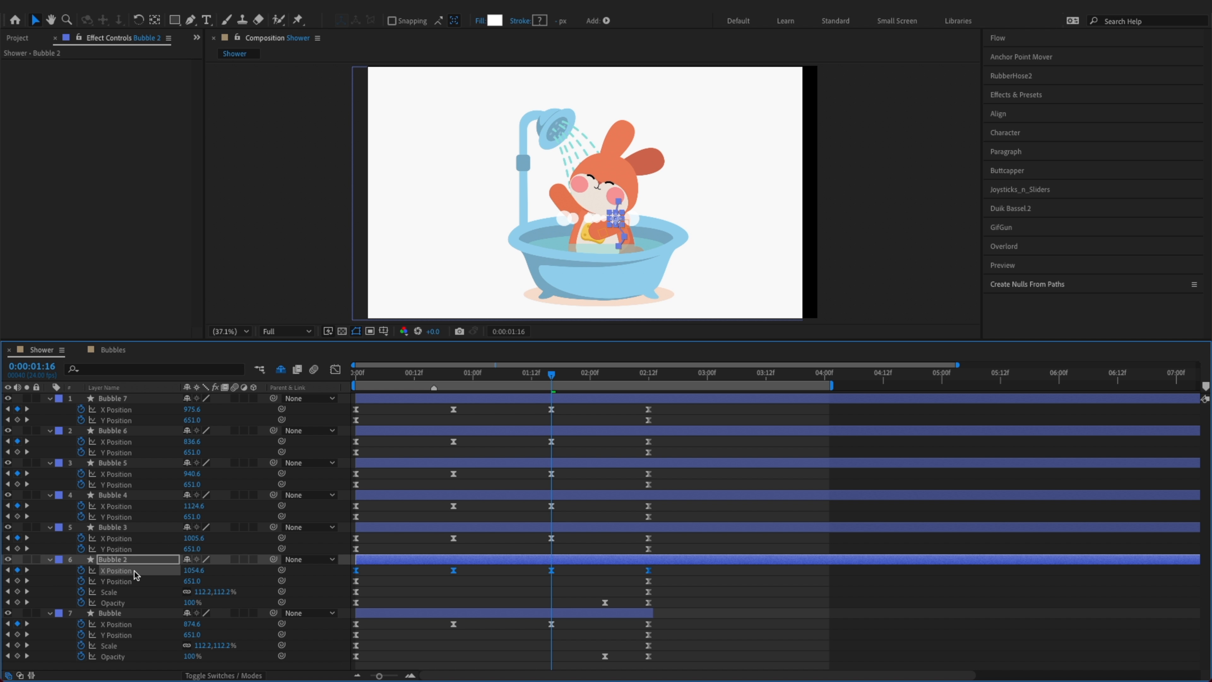
click(124, 541)
drag(193, 538, 262, 539)
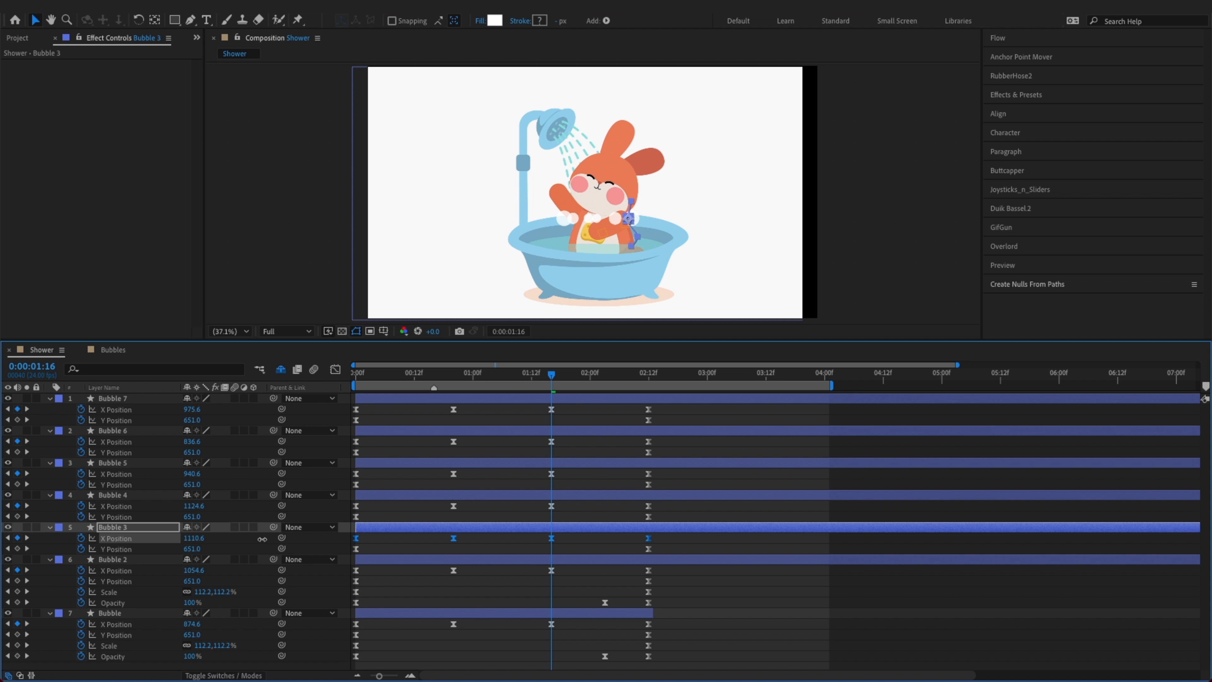
click(129, 478)
click(134, 411)
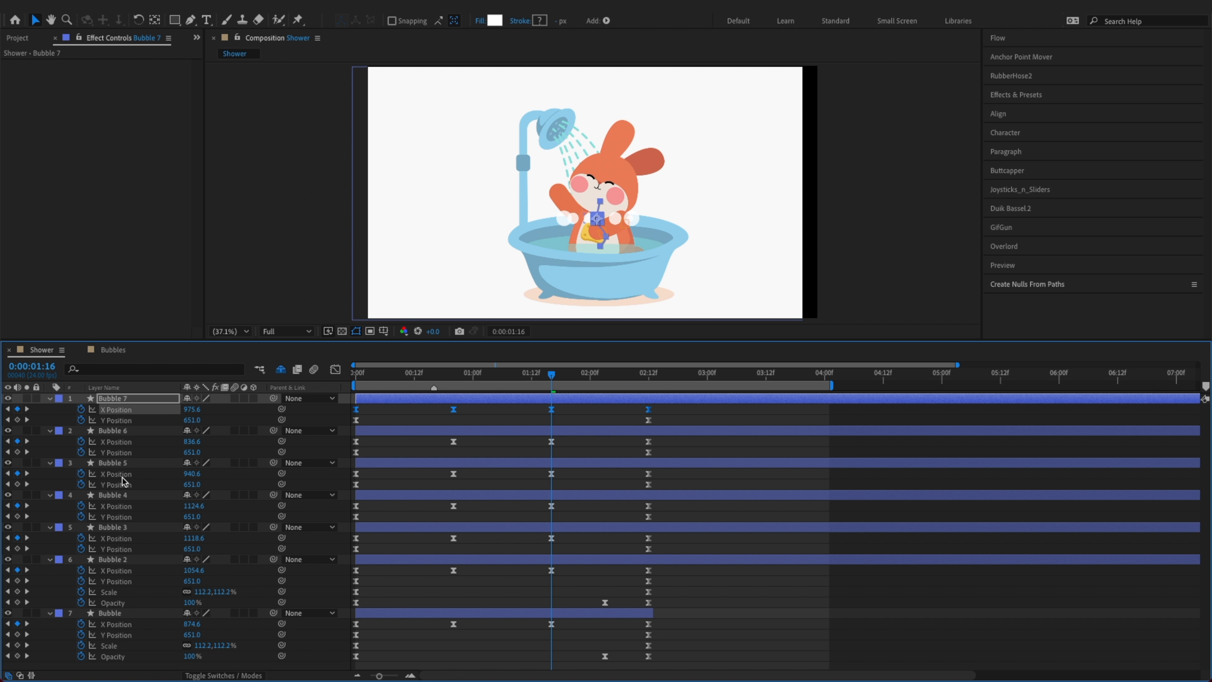
click(138, 444)
click(634, 220)
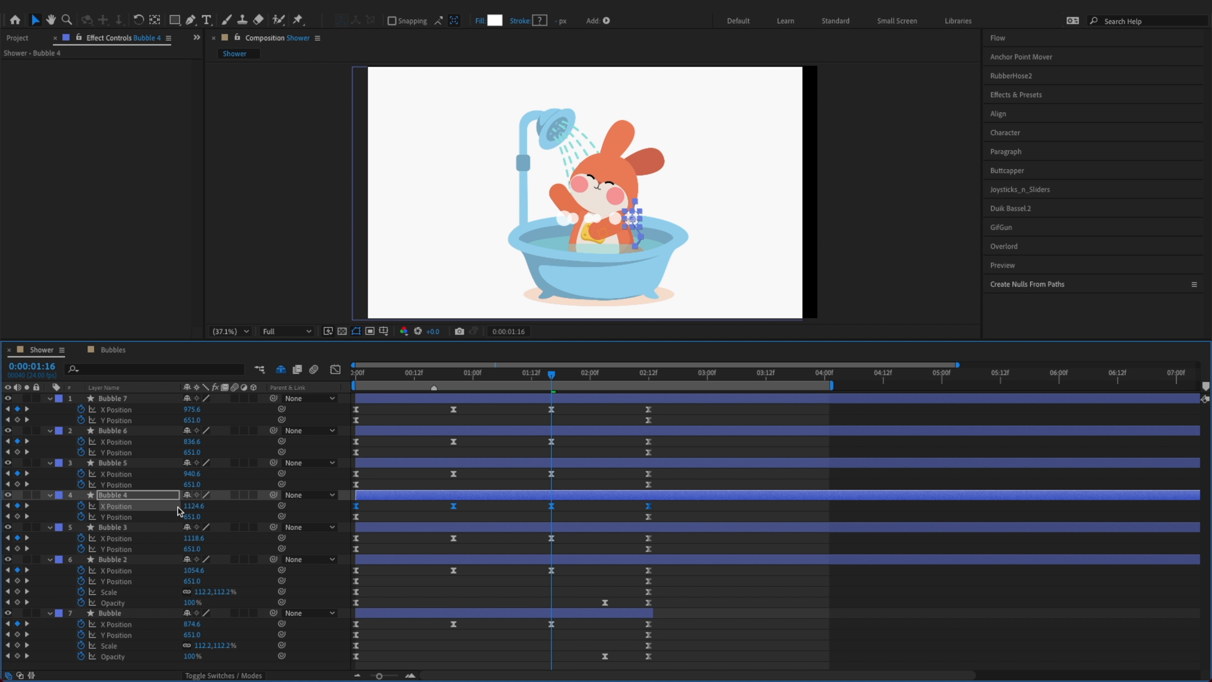
drag(193, 506, 109, 504)
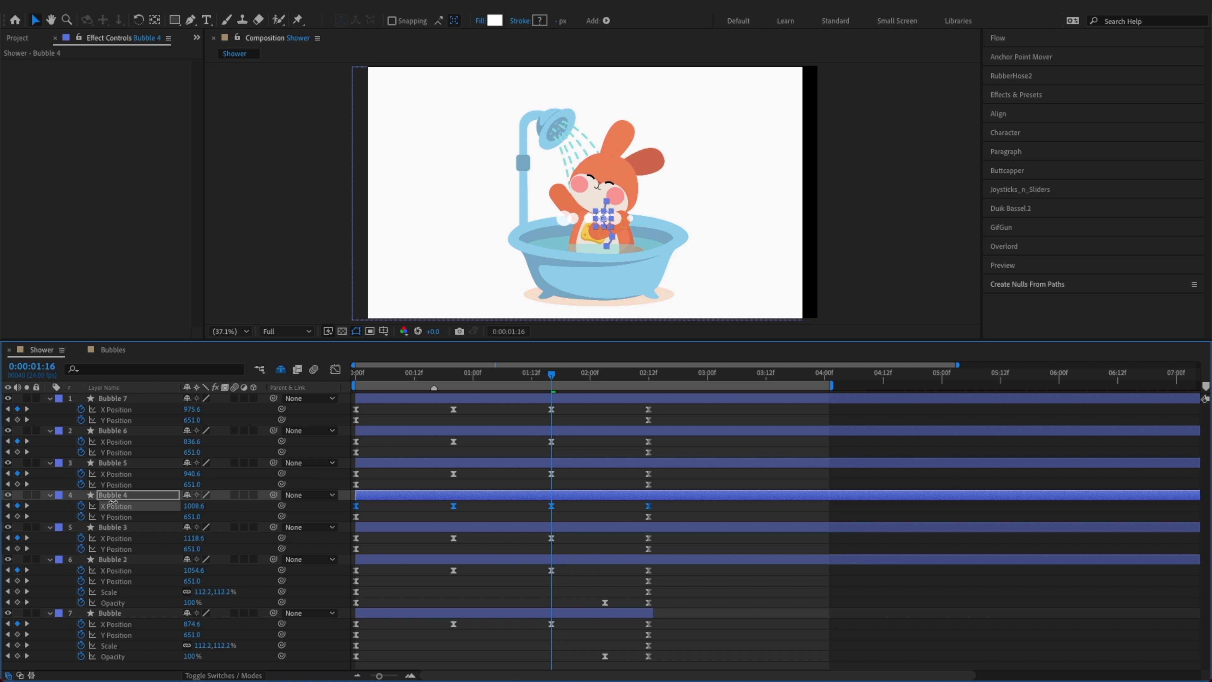
click(675, 571)
key(super+s)
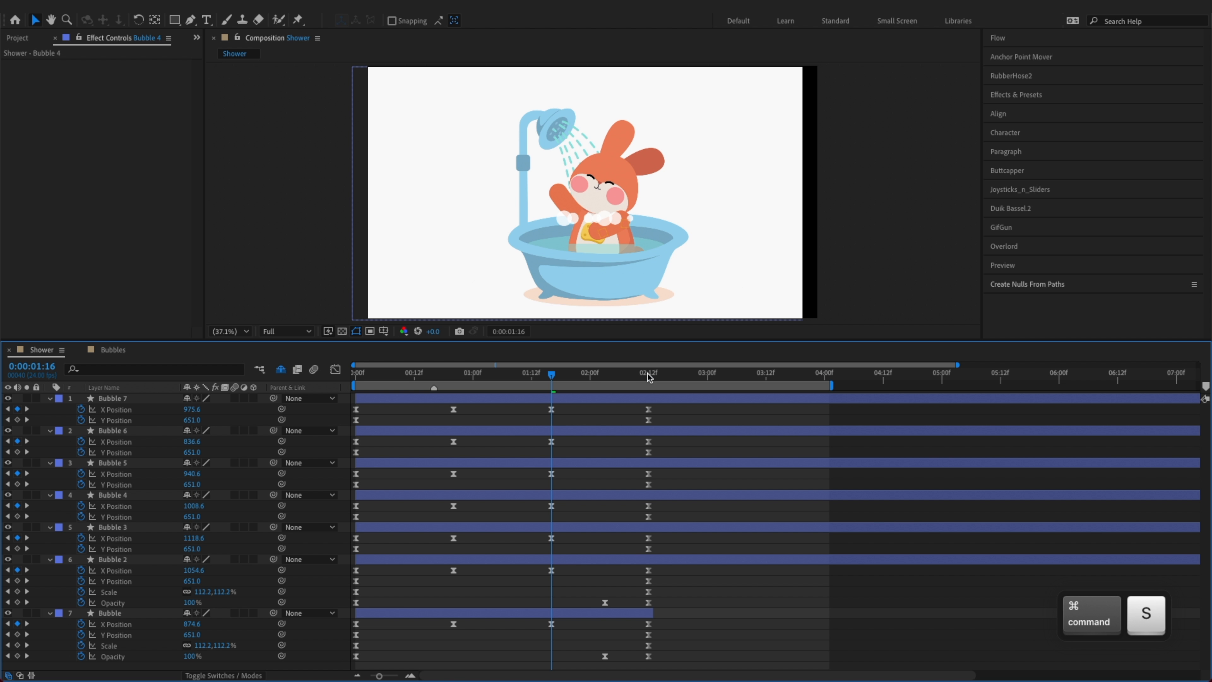
Trim the ends of the Bubble 2 through Bubble 7 layers to 2:12 and save the project
click(648, 375)
click(649, 399)
shift+click(674, 561)
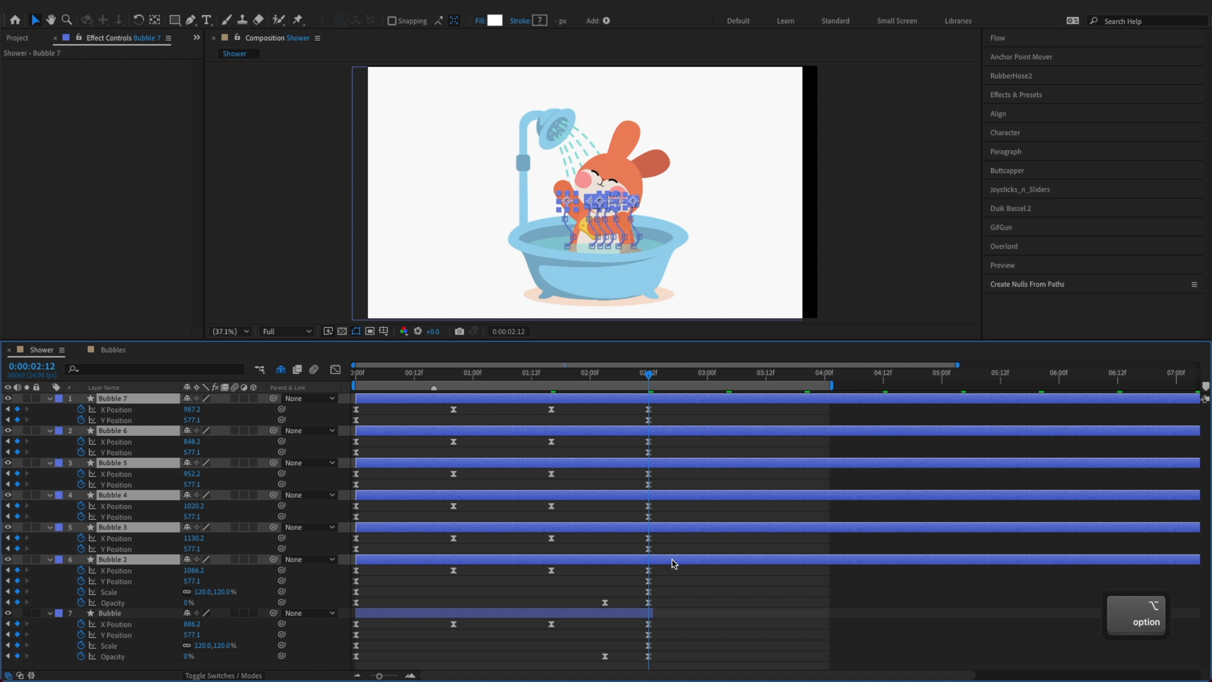
key(alt+bracketright)
key(super+s)
click(717, 615)
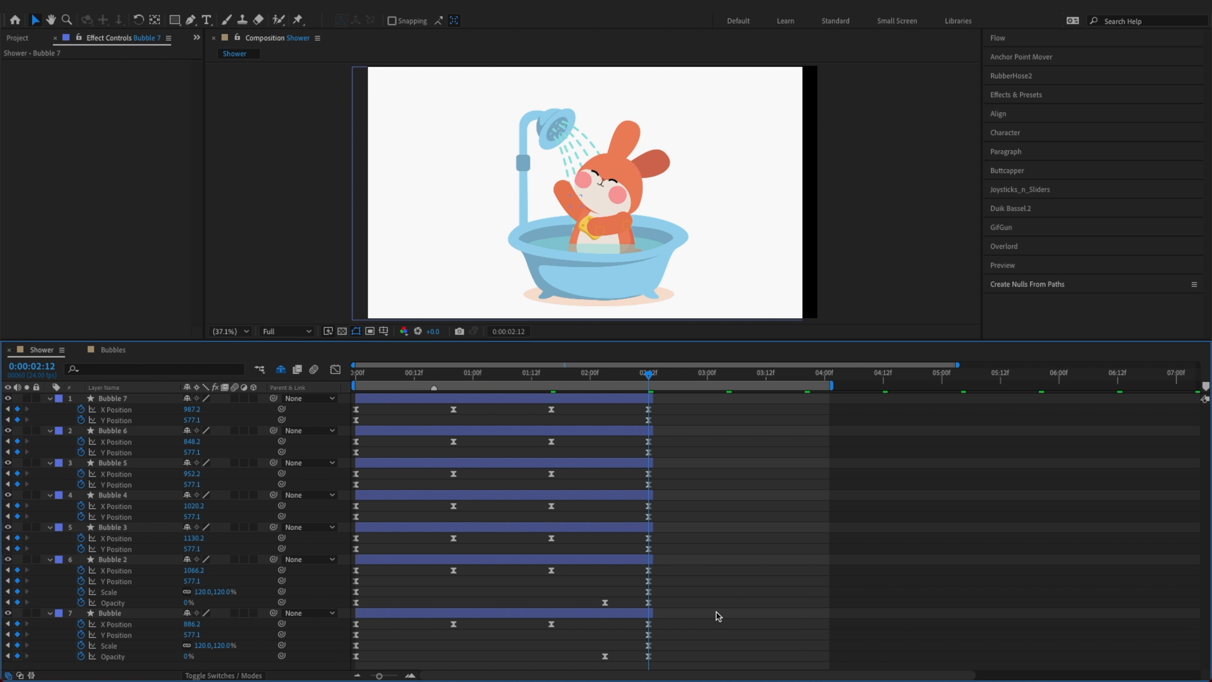
Slide the layers in time so Bubble 2 starts at about 1:07, Bubble 3 at 0:11, and Bubble 4 ends at 4:00
drag(499, 565, 651, 564)
drag(584, 527, 769, 497)
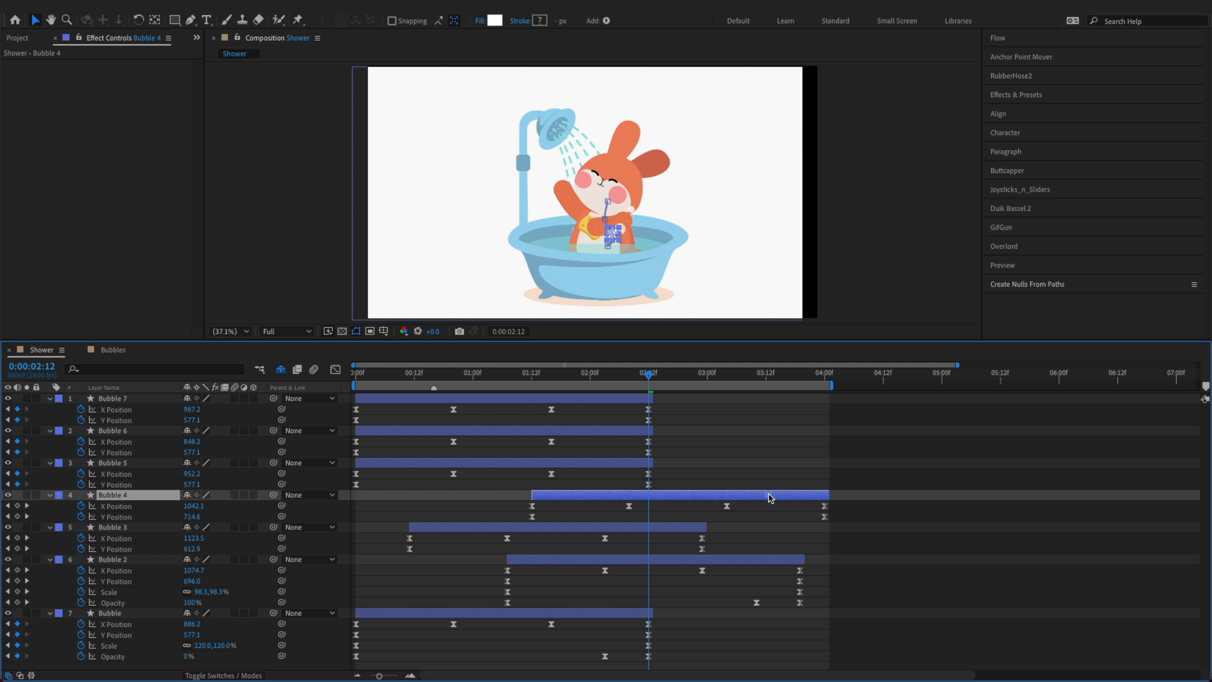
click(825, 378)
Slide Bubble 5 to start at about 0:08, Bubble 6 at 1:04 and Bubble 7 at 0:20, then preview the animation and save
drag(561, 459, 711, 436)
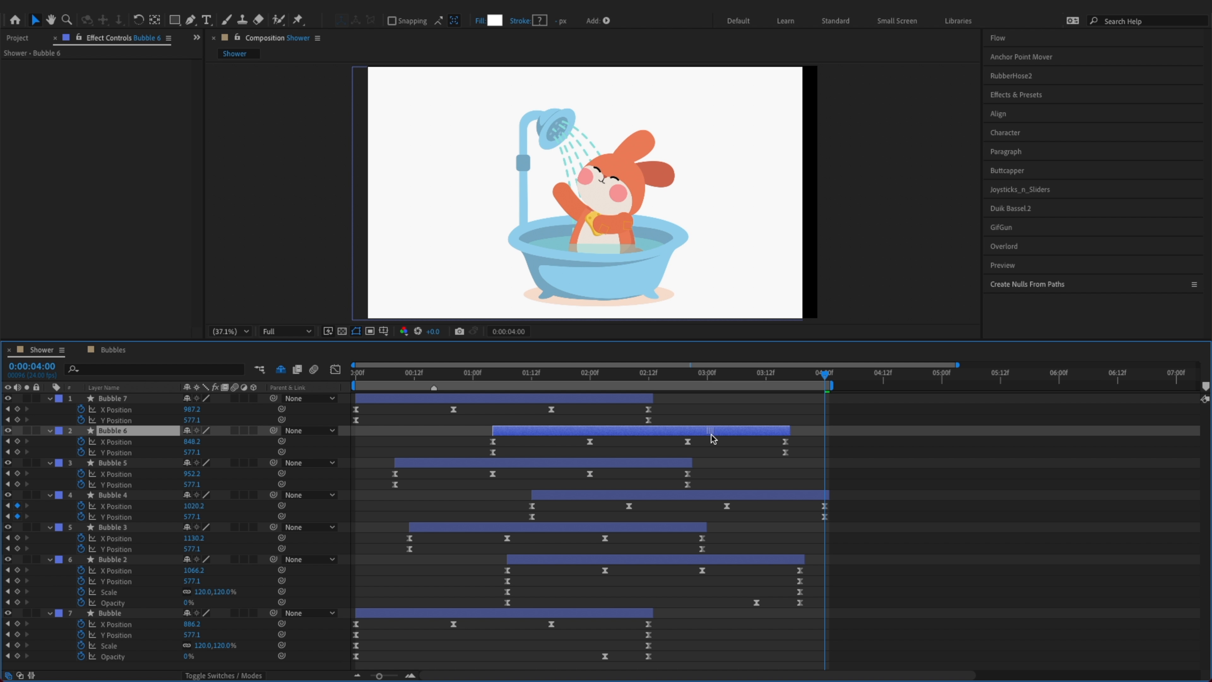
drag(590, 399, 682, 419)
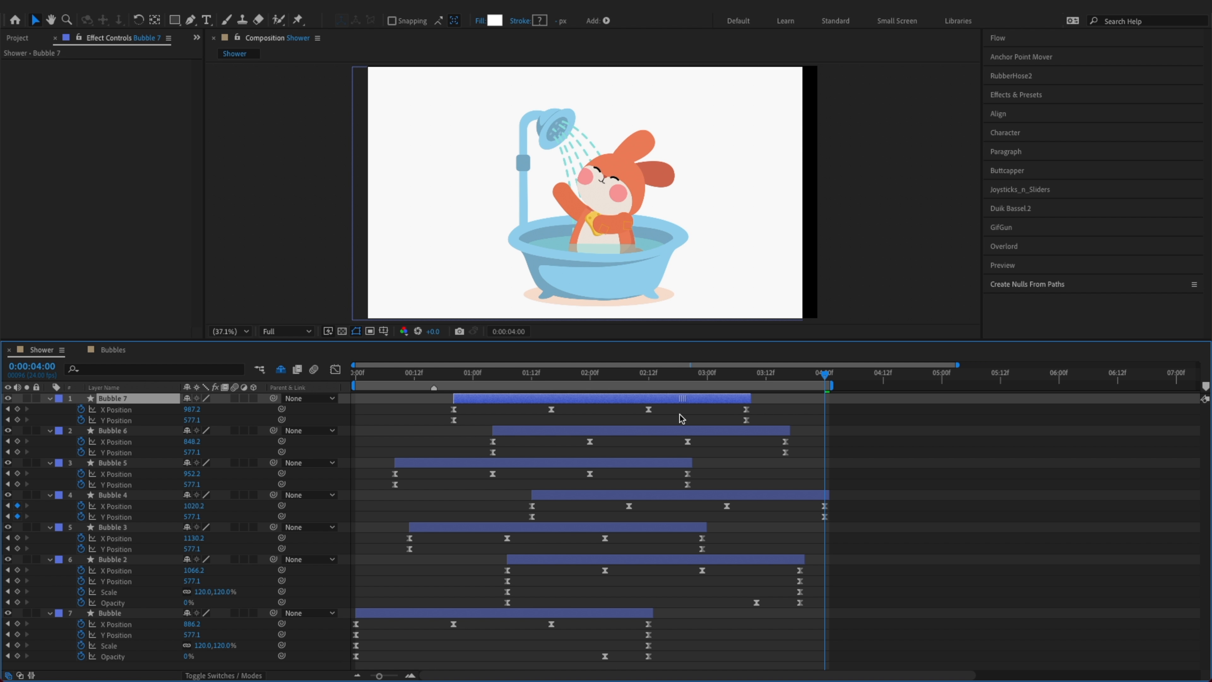
click(394, 423)
key(Home)
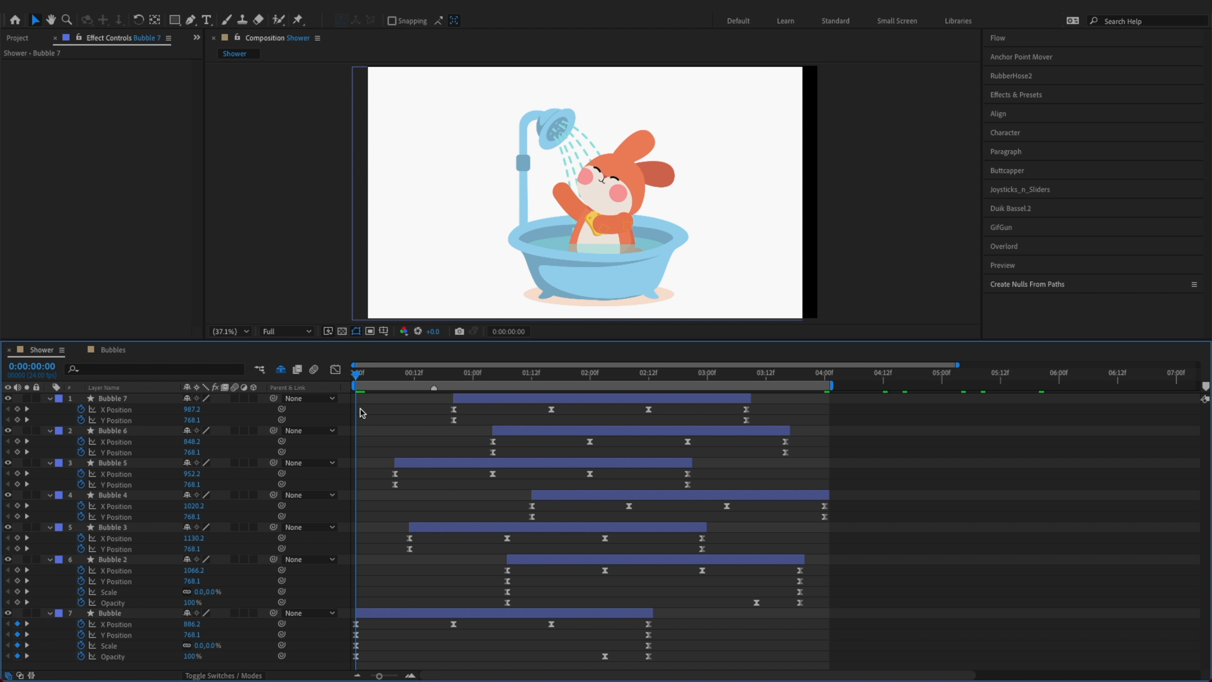
key(space)
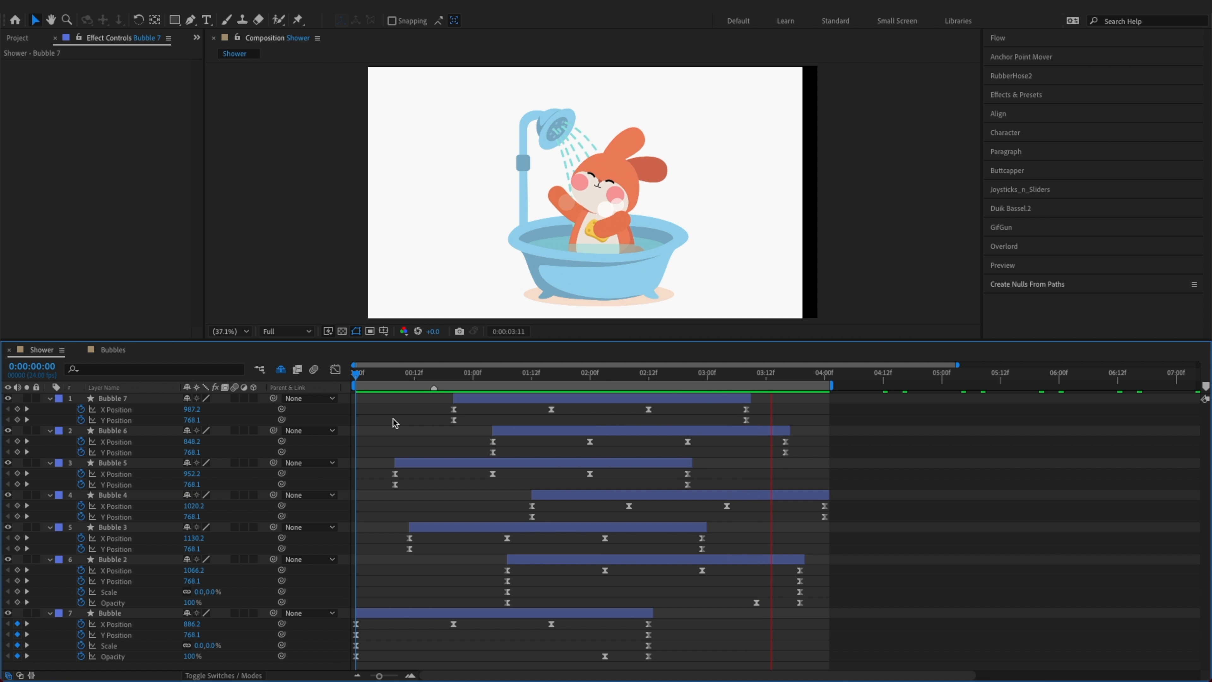
key(space)
key(ctrl+s)
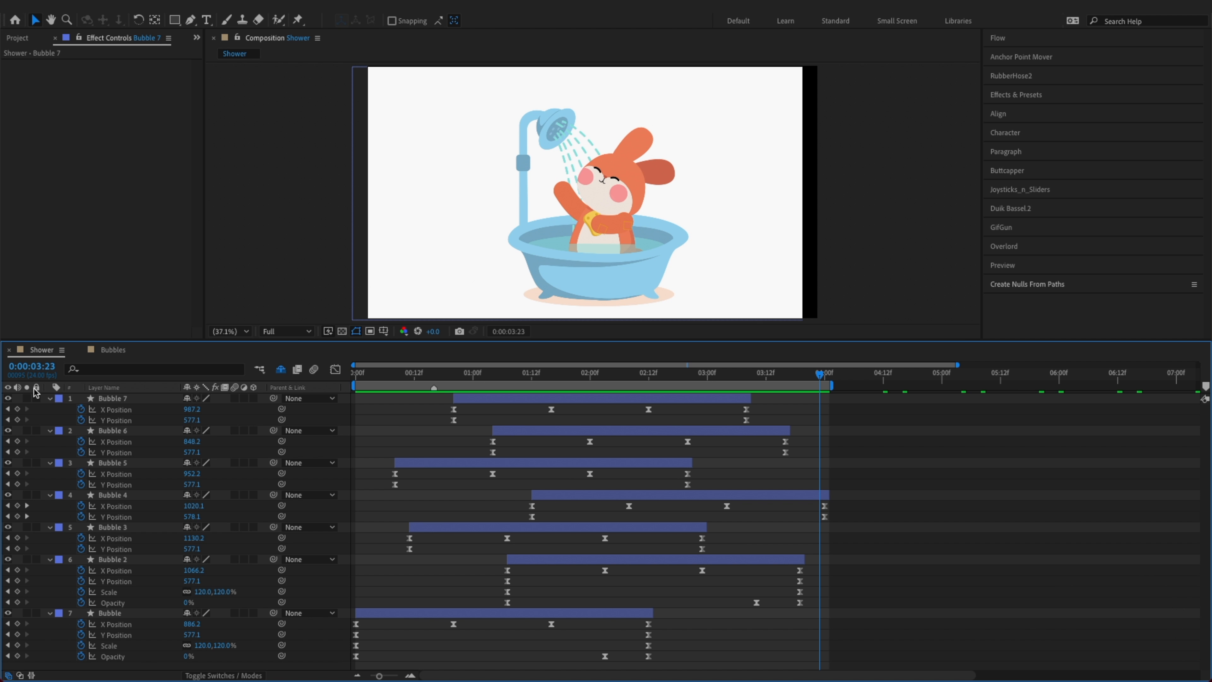
Collapse the revealed keyframe properties of all seven bubble layers and save the project
click(110, 399)
key(ctrl+a)
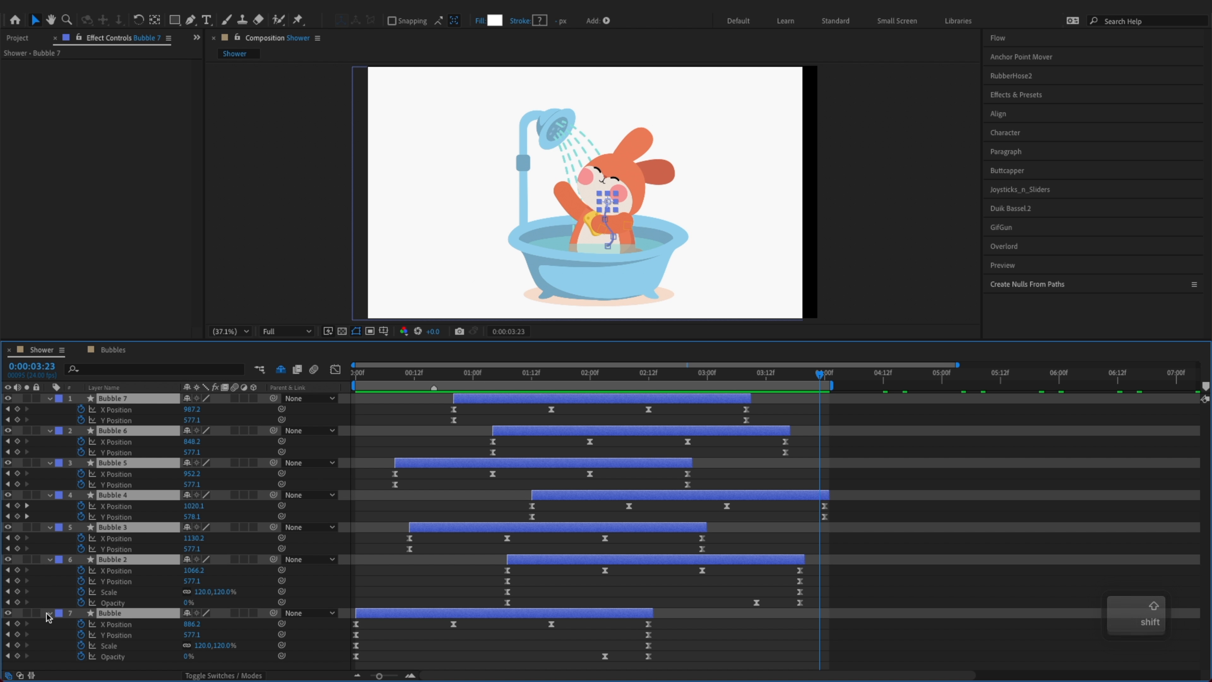
key(u)
key(ctrl+s)
click(671, 572)
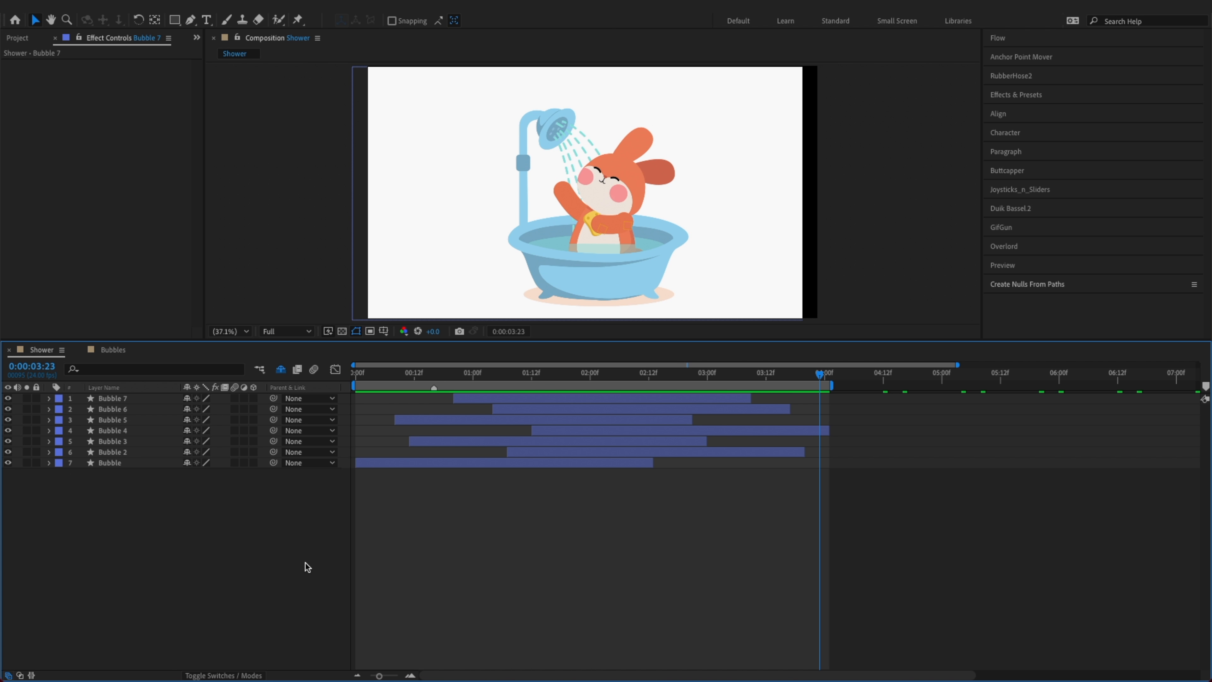
Pre-compose all seven bubble layers into a new composition named Bubbles, moving all attributes into it, and save the project
click(101, 463)
shift+click(126, 401)
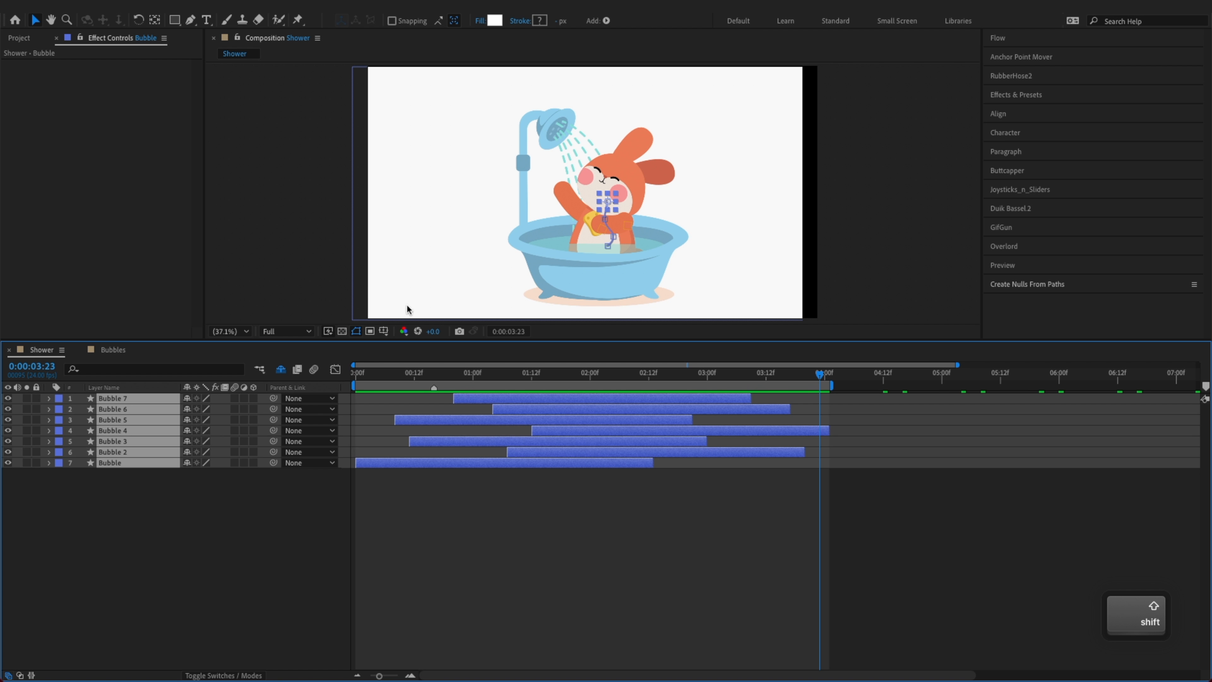
key(ctrl+shift+c)
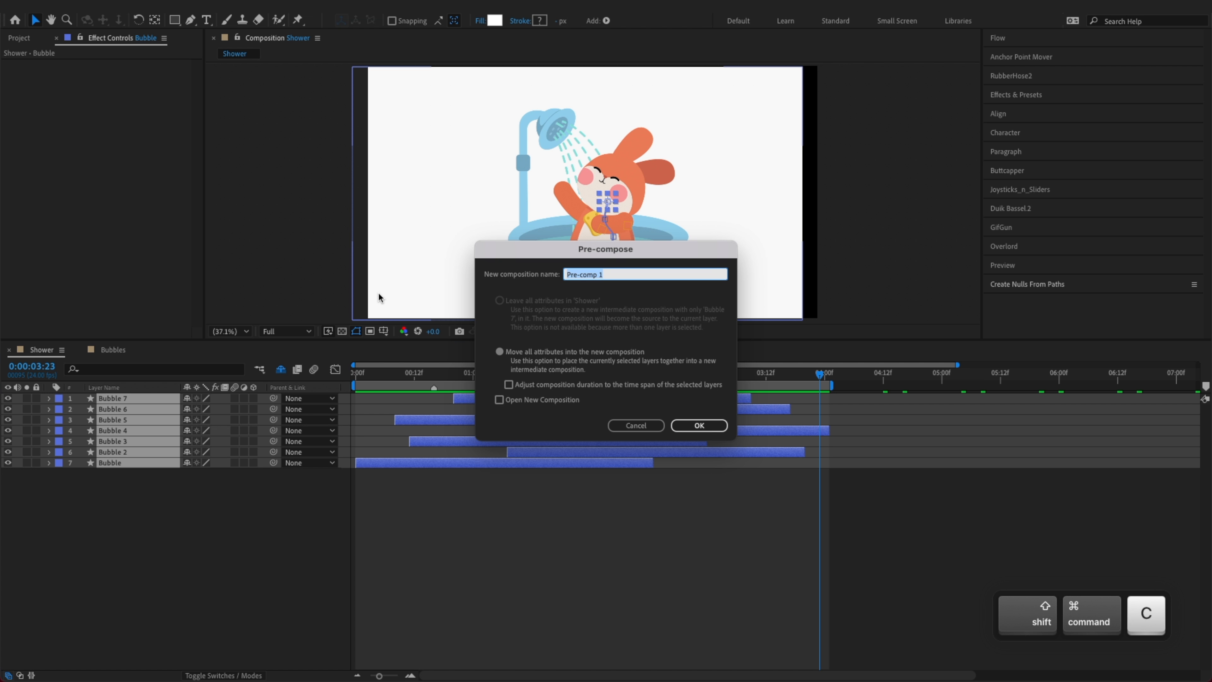
text(Bubble)
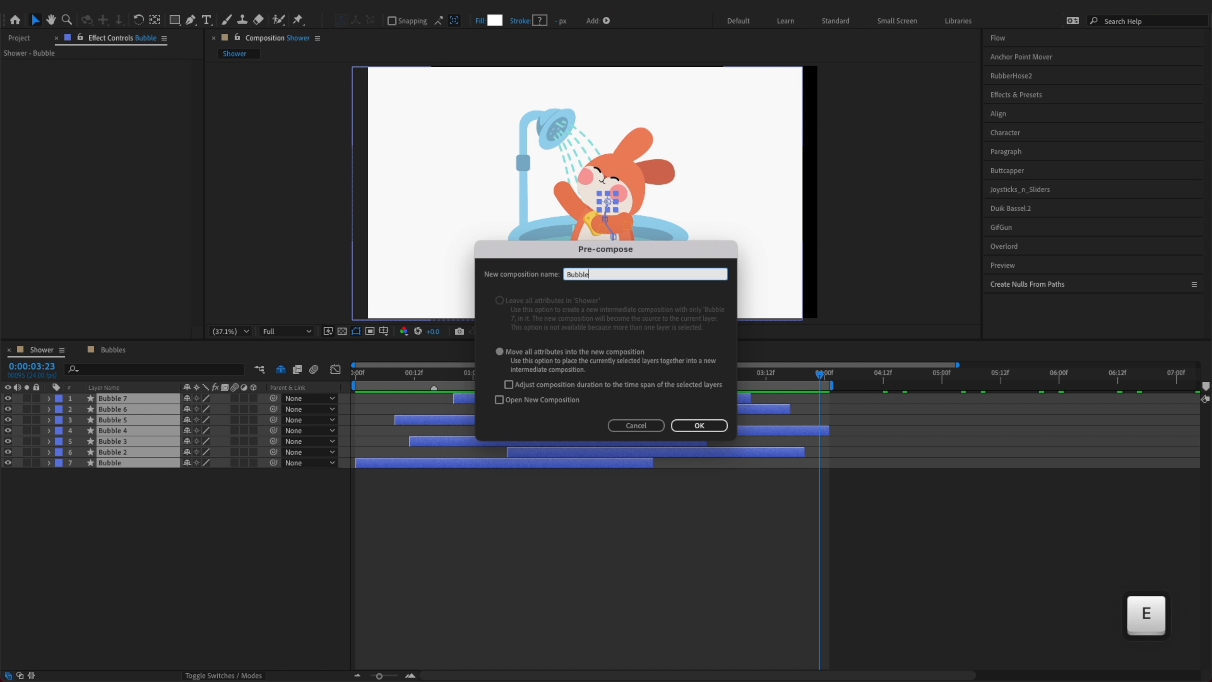
text(s)
key(Return)
key(ctrl+s)
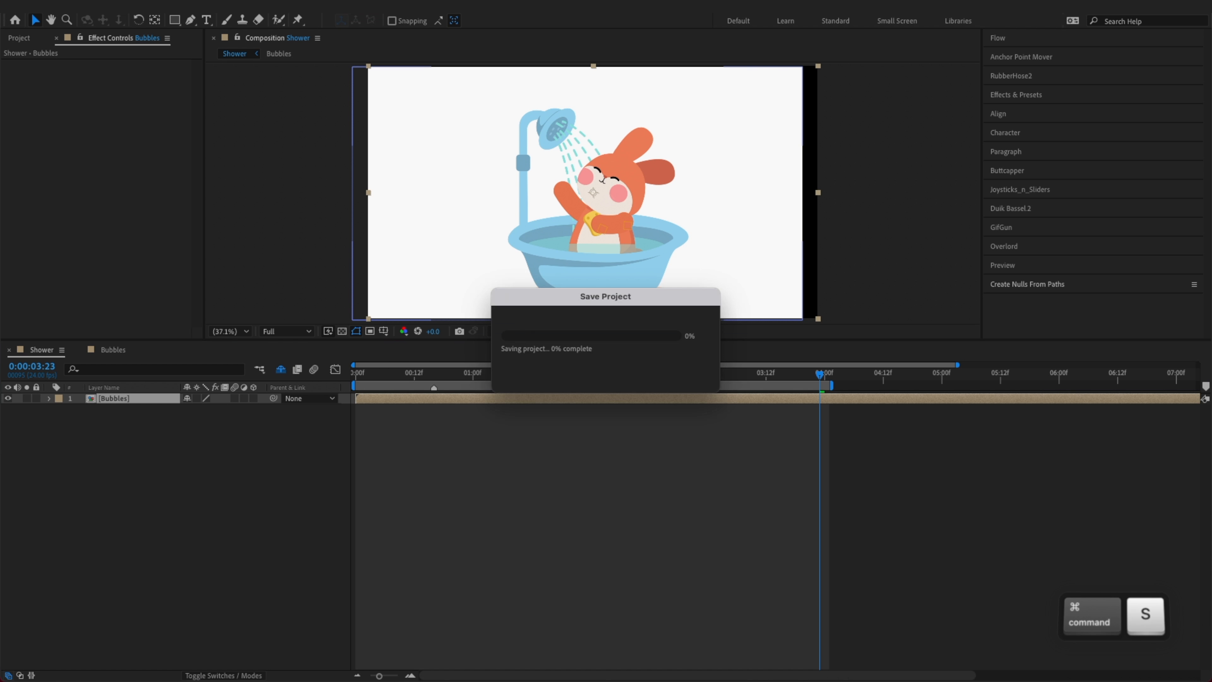
Trim the end of the Bubbles layer at 3:23, duplicate it, and start the copy at 3:23
key(alt+bracketright)
key(ctrl+s)
key(ctrl+d)
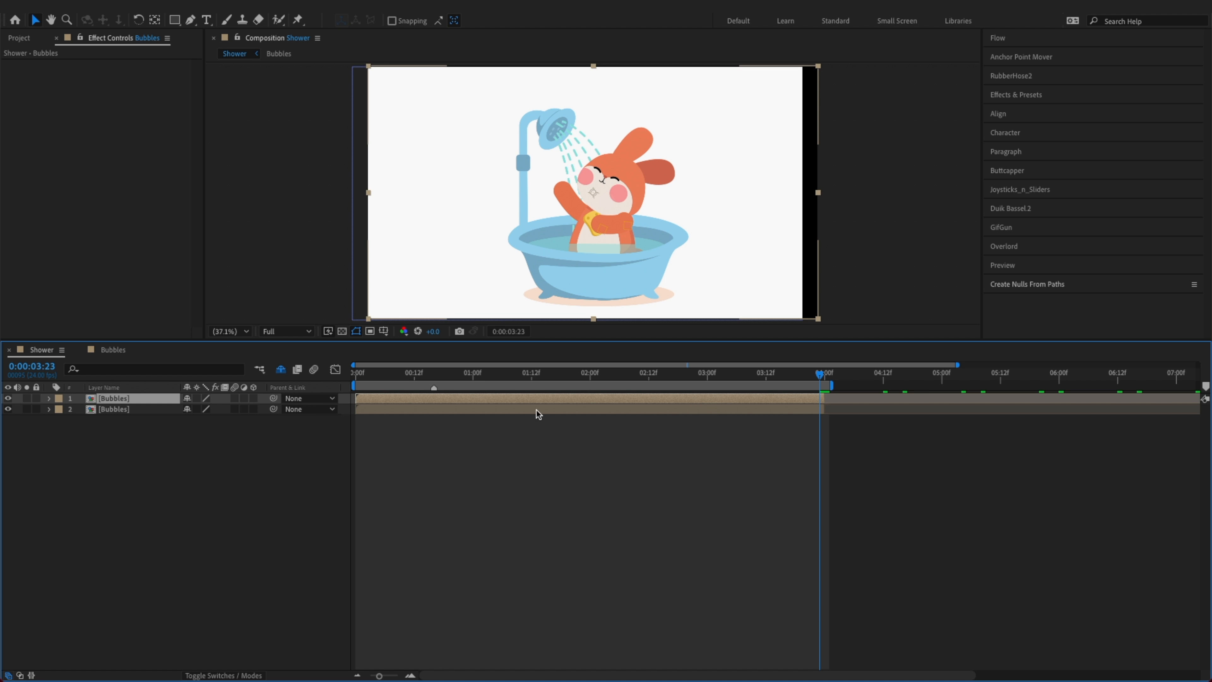
key(Page_Down)
key(bracketleft)
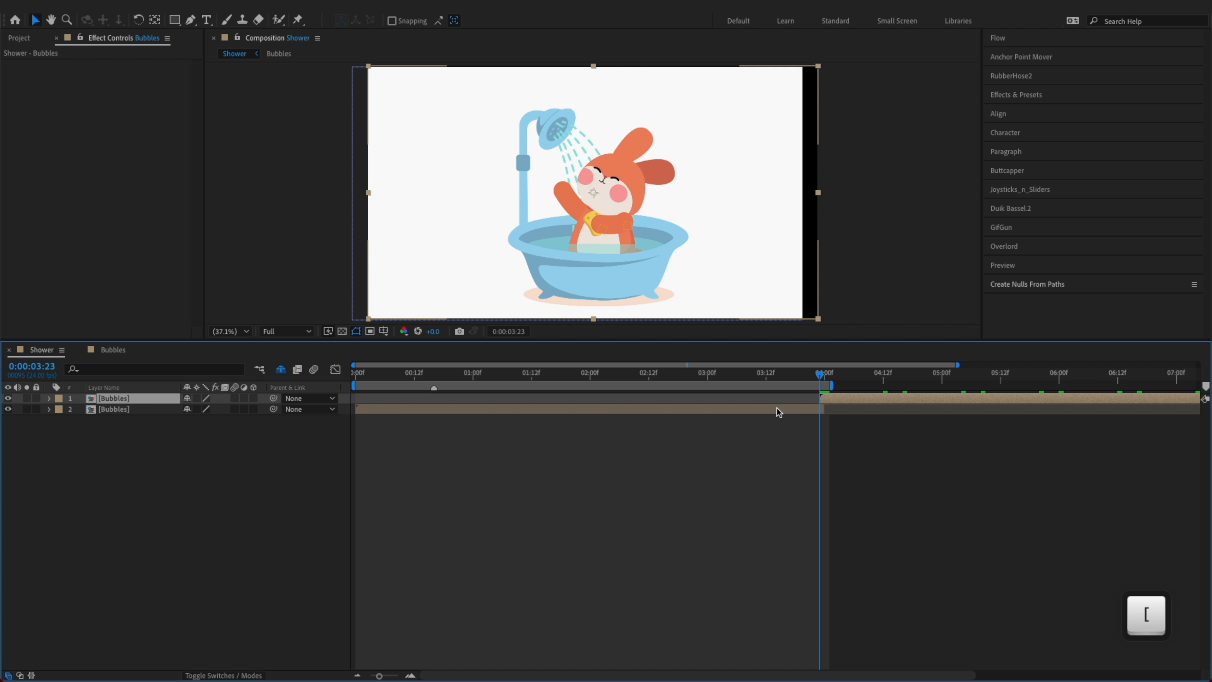
Slide both Bubbles layers earlier together so the second one starts at about 1:22, and preview the loop
shift+click(800, 408)
drag(800, 408, 560, 399)
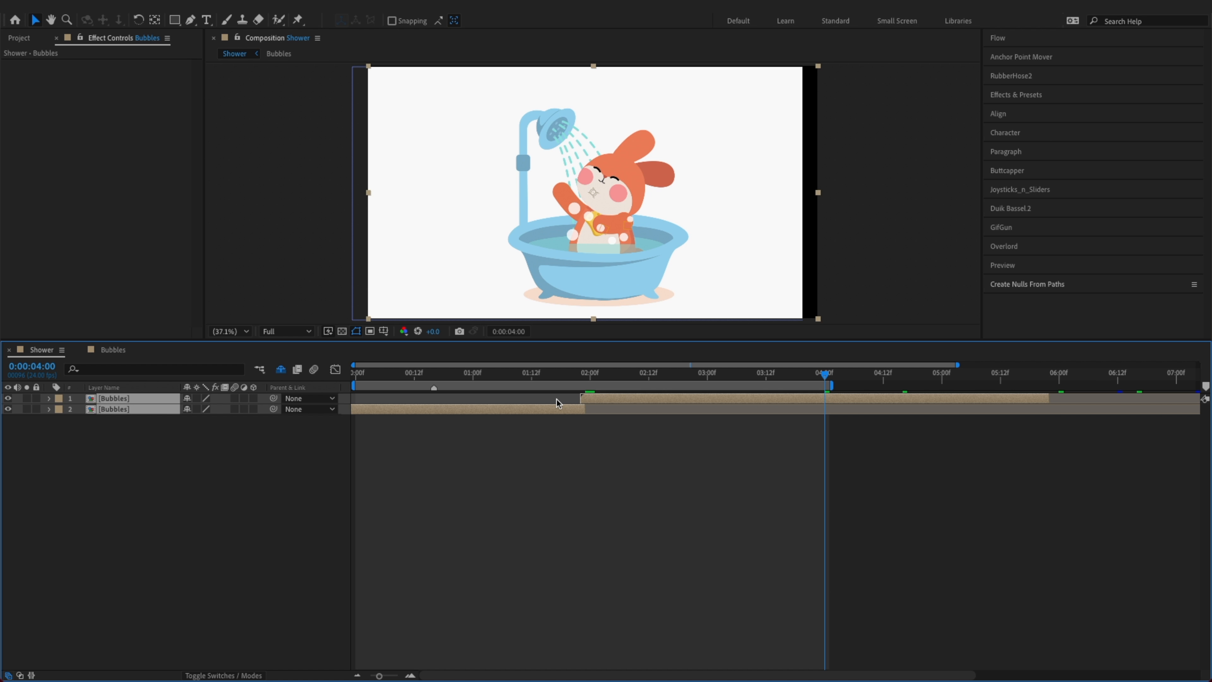
click(358, 377)
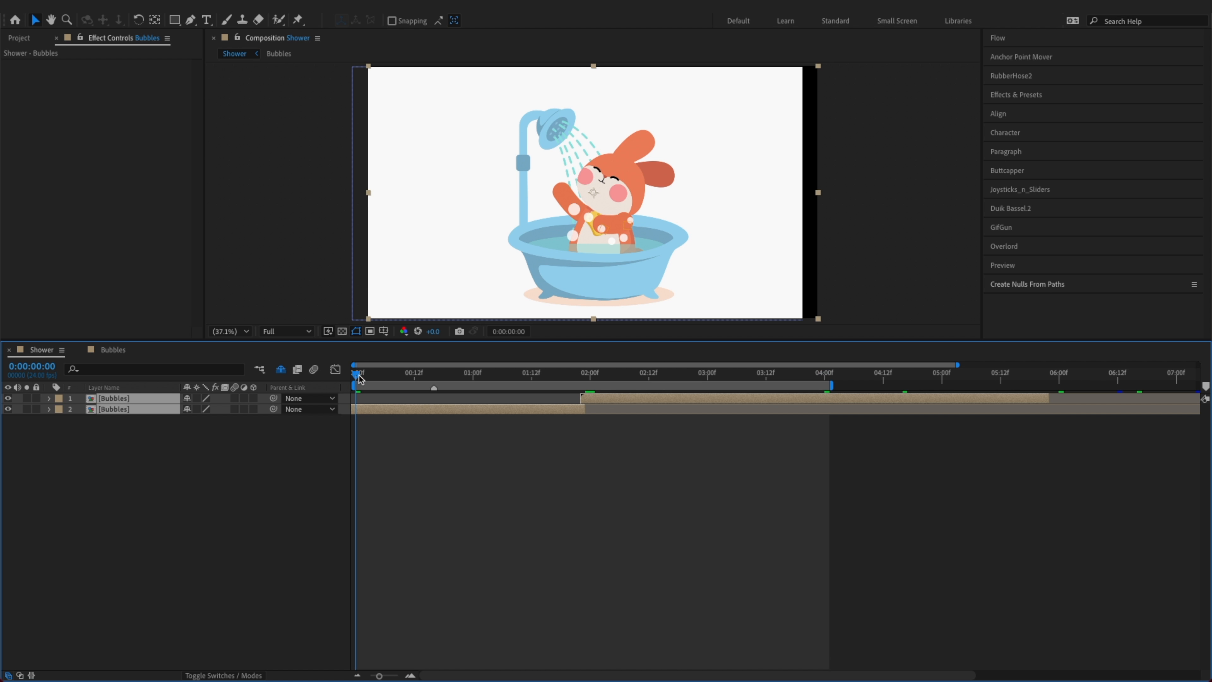
key(space)
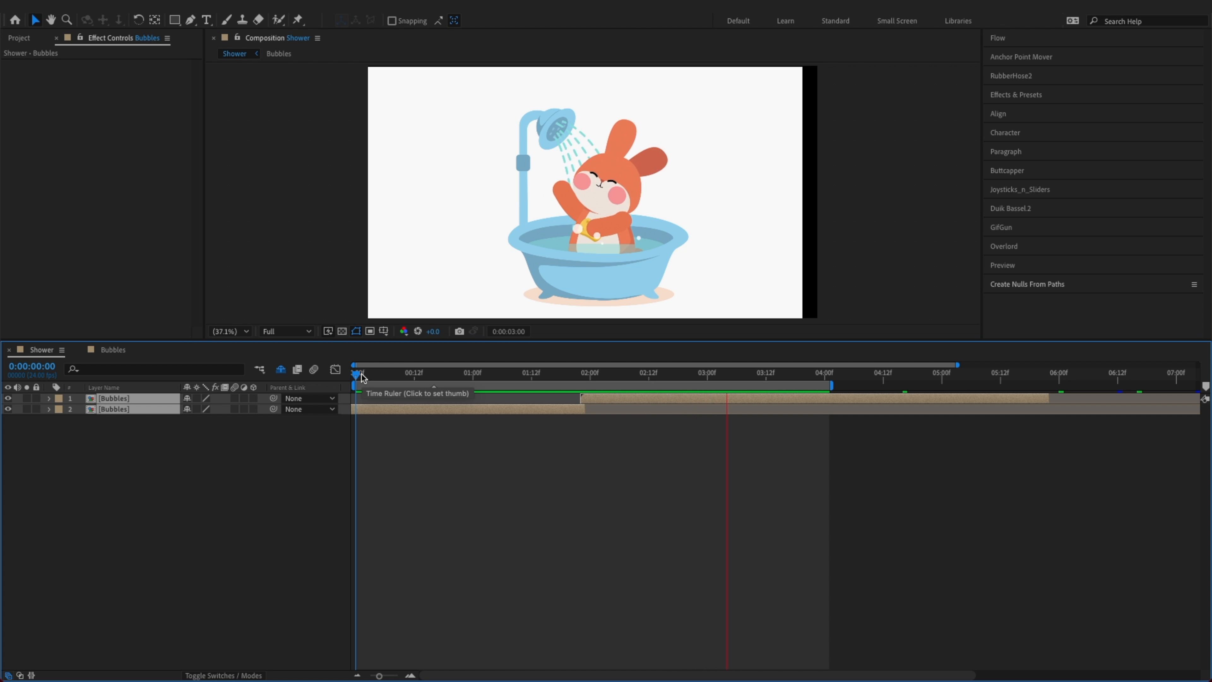
key(space)
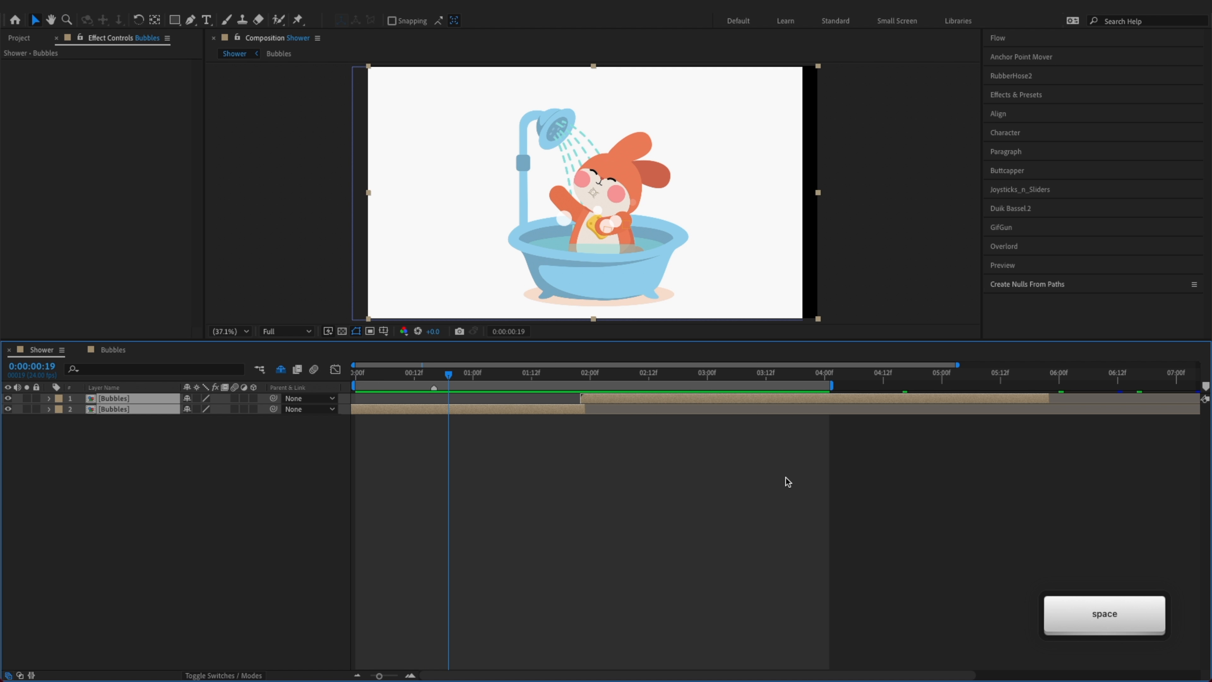
Move the upper Bubbles layer one frame later to about 1:23, compare the frames at 0:00 and 4:00, and save the project
click(630, 422)
click(611, 402)
drag(584, 375, 825, 392)
key(Home)
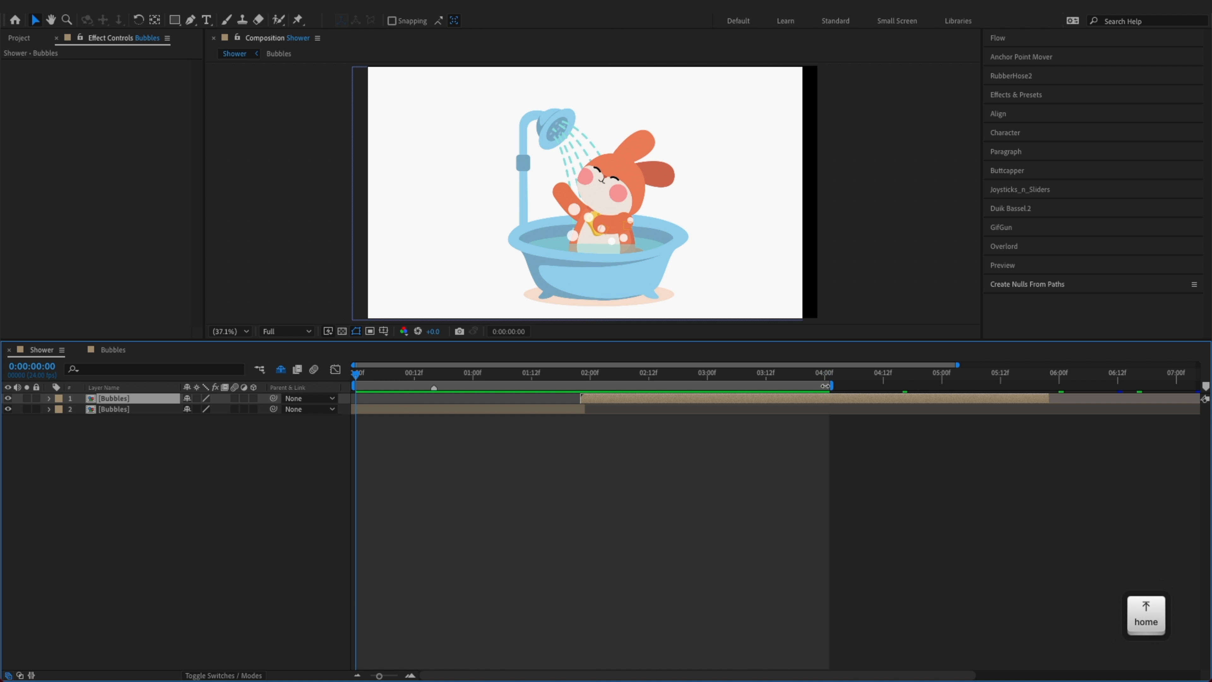
click(825, 382)
mouse_move(804, 398)
mouse_down()
mouse_move(795, 398)
mouse_move(807, 397)
mouse_up()
key(Home)
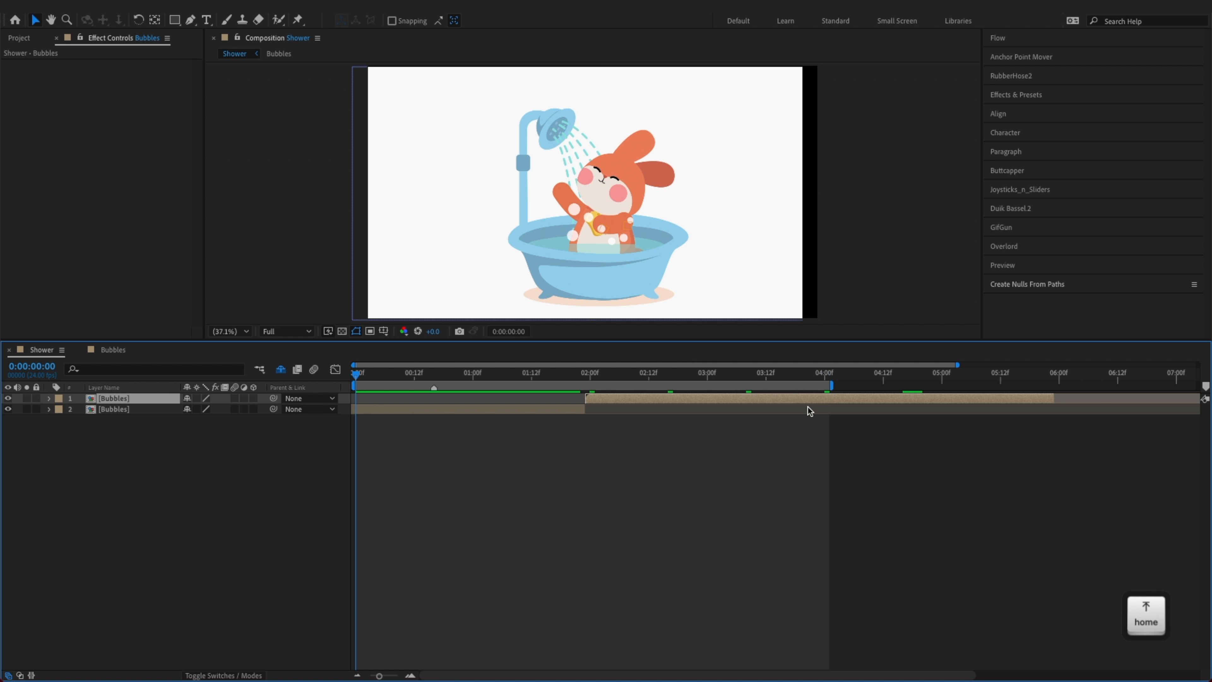
click(825, 376)
key(super+s)
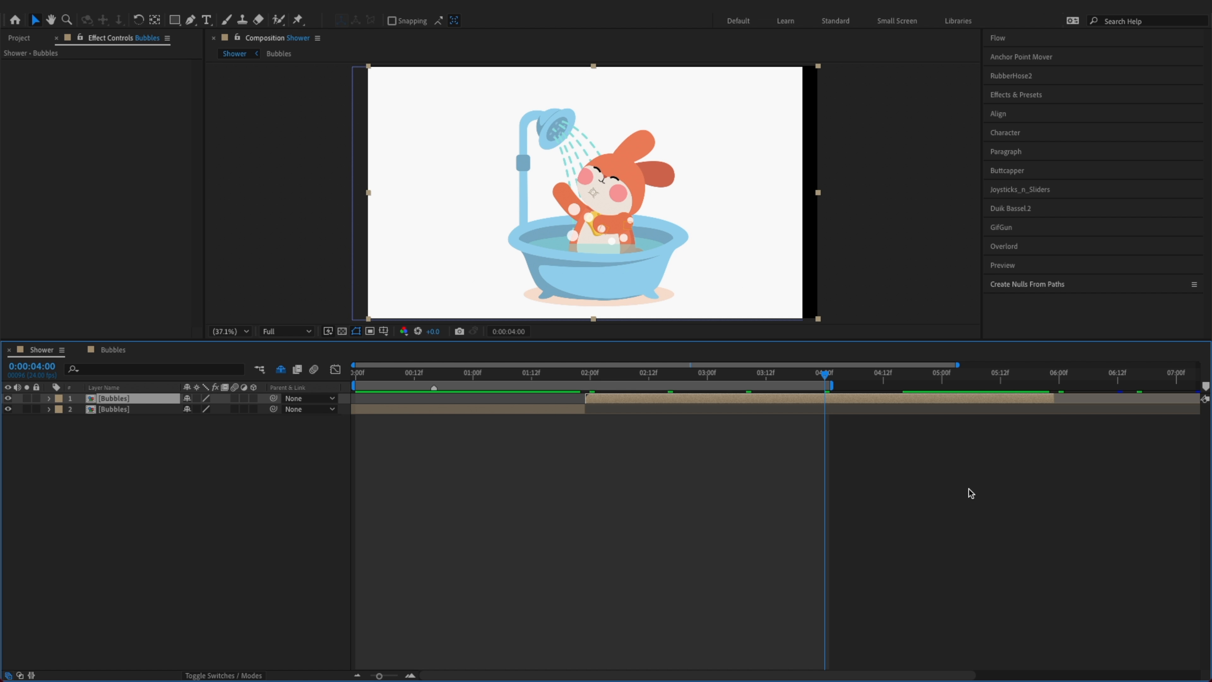
Duplicate both Bubbles layers, slide the copies earlier so they meet at about 0:15, and shift them slightly right on the canvas
drag(103, 466, 146, 405)
key(super+d)
drag(692, 405, 568, 396)
drag(595, 189, 615, 188)
click(496, 459)
Duplicate the two newest Bubbles layers, slide the copies to meet at about 3:01, offset them slightly left and down, and preview the animation
click(474, 400)
shift+click(473, 409)
drag(488, 400, 801, 403)
click(454, 465)
click(143, 399)
shift+click(144, 409)
key(ctrl+d)
drag(610, 193, 605, 194)
click(249, 512)
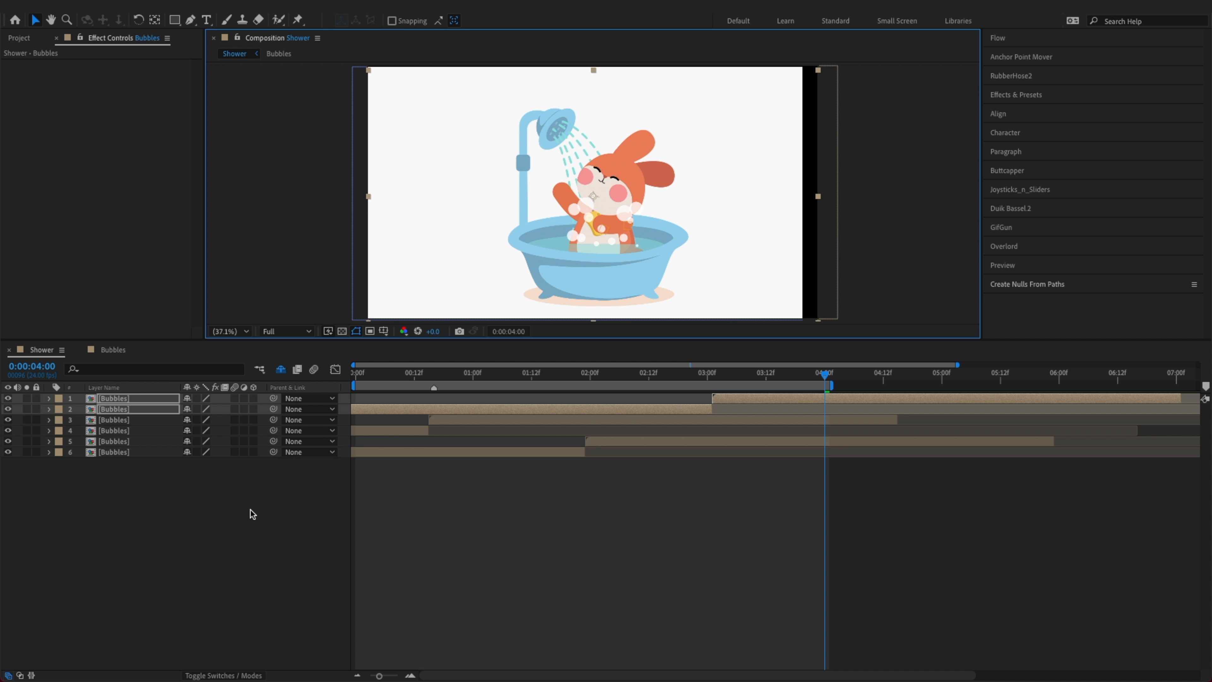
key(space)
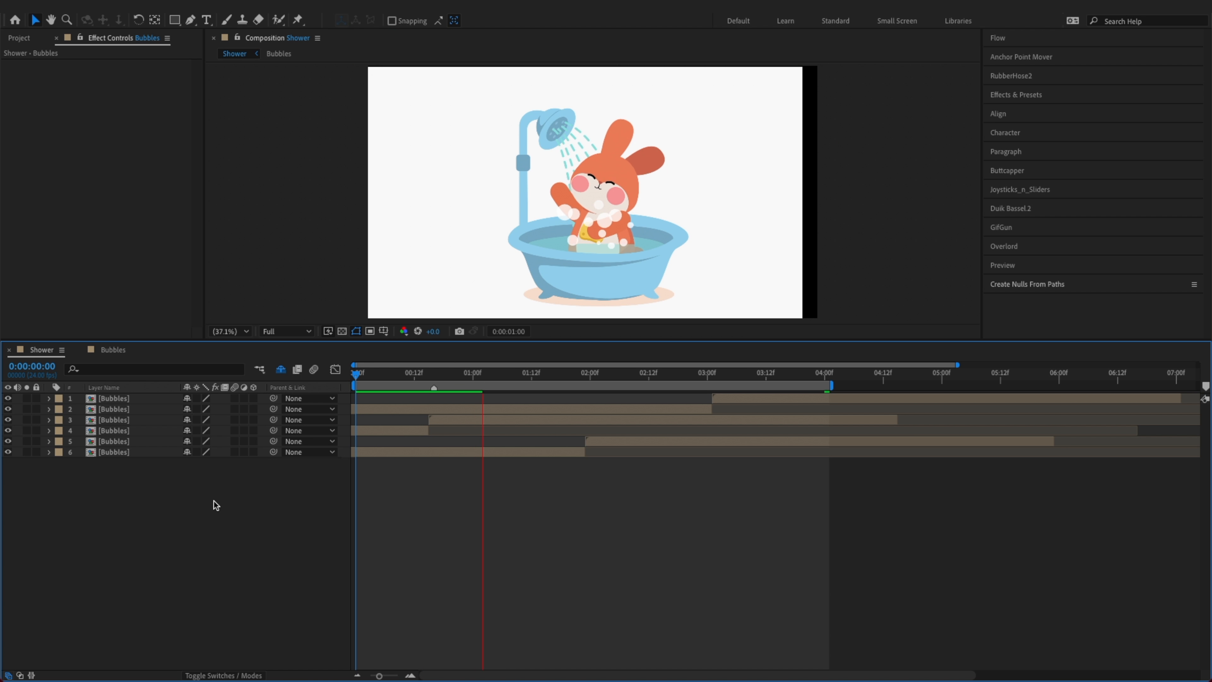